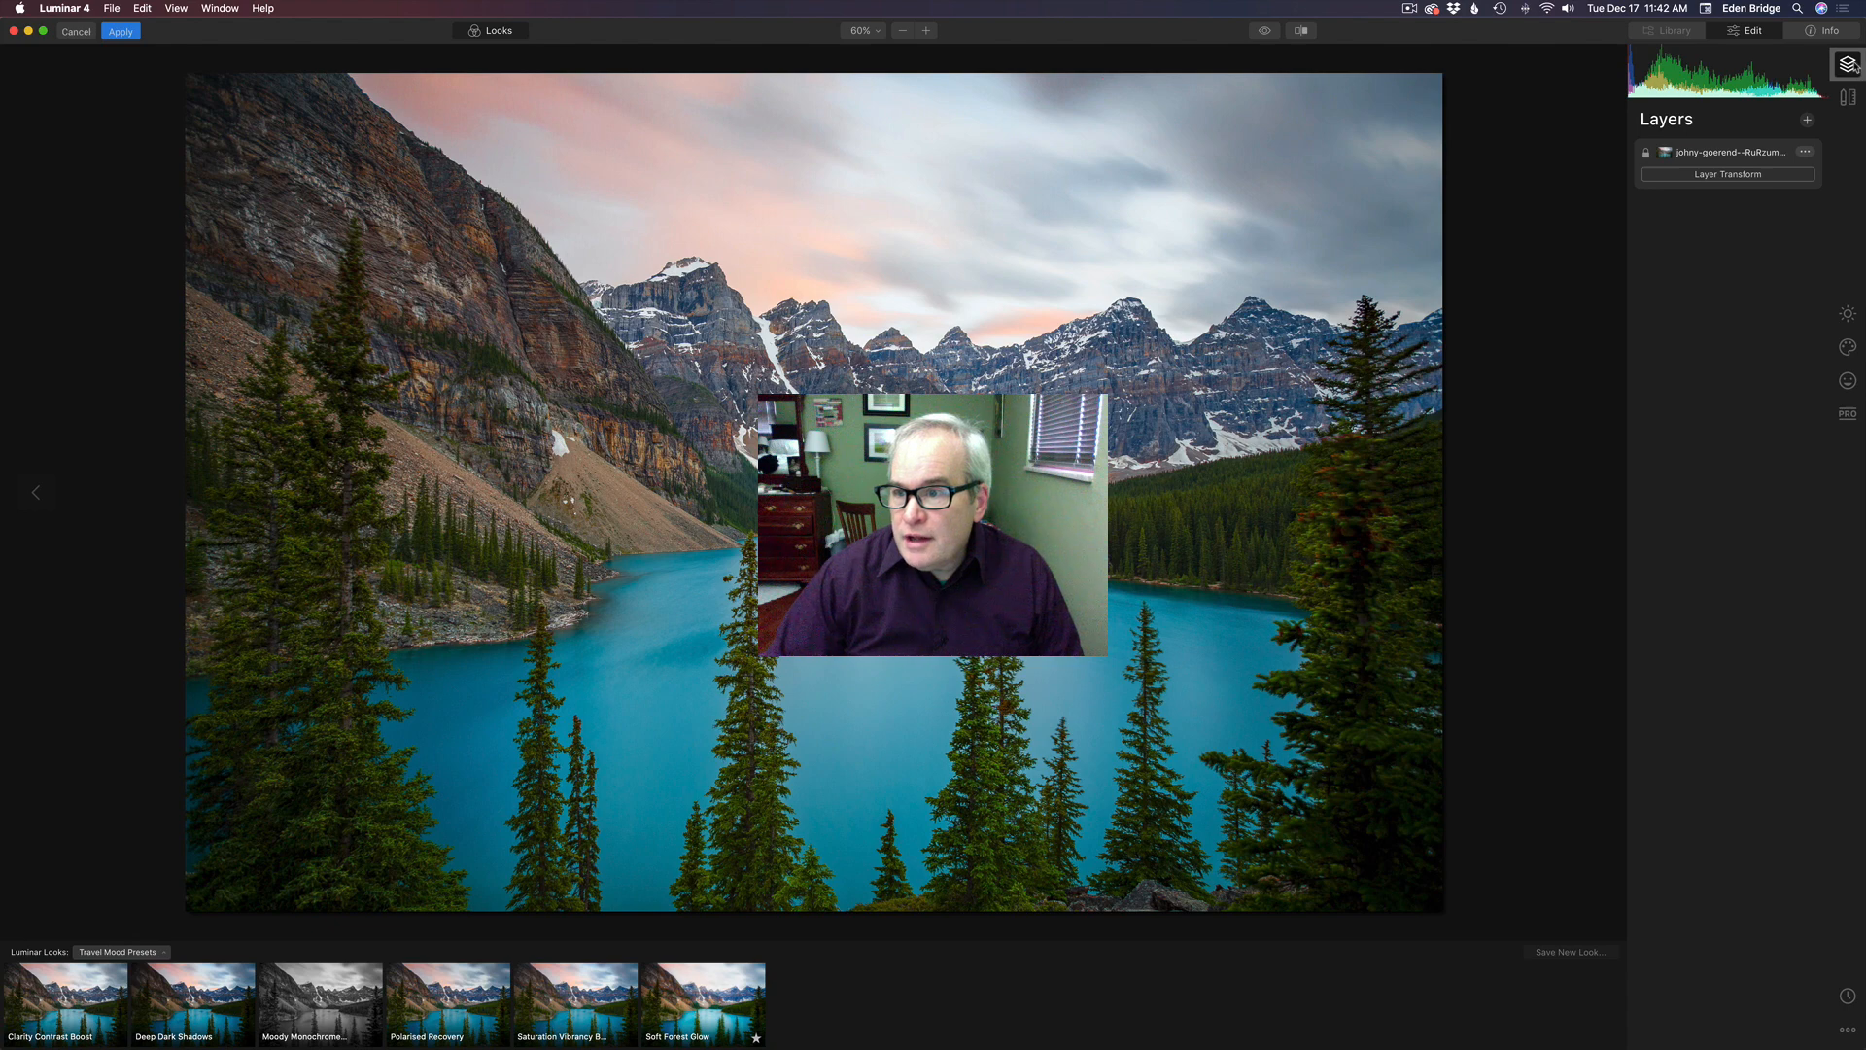
- Add a new adjustment layer above the photo and show the Looks presets
left_click(1807, 119)
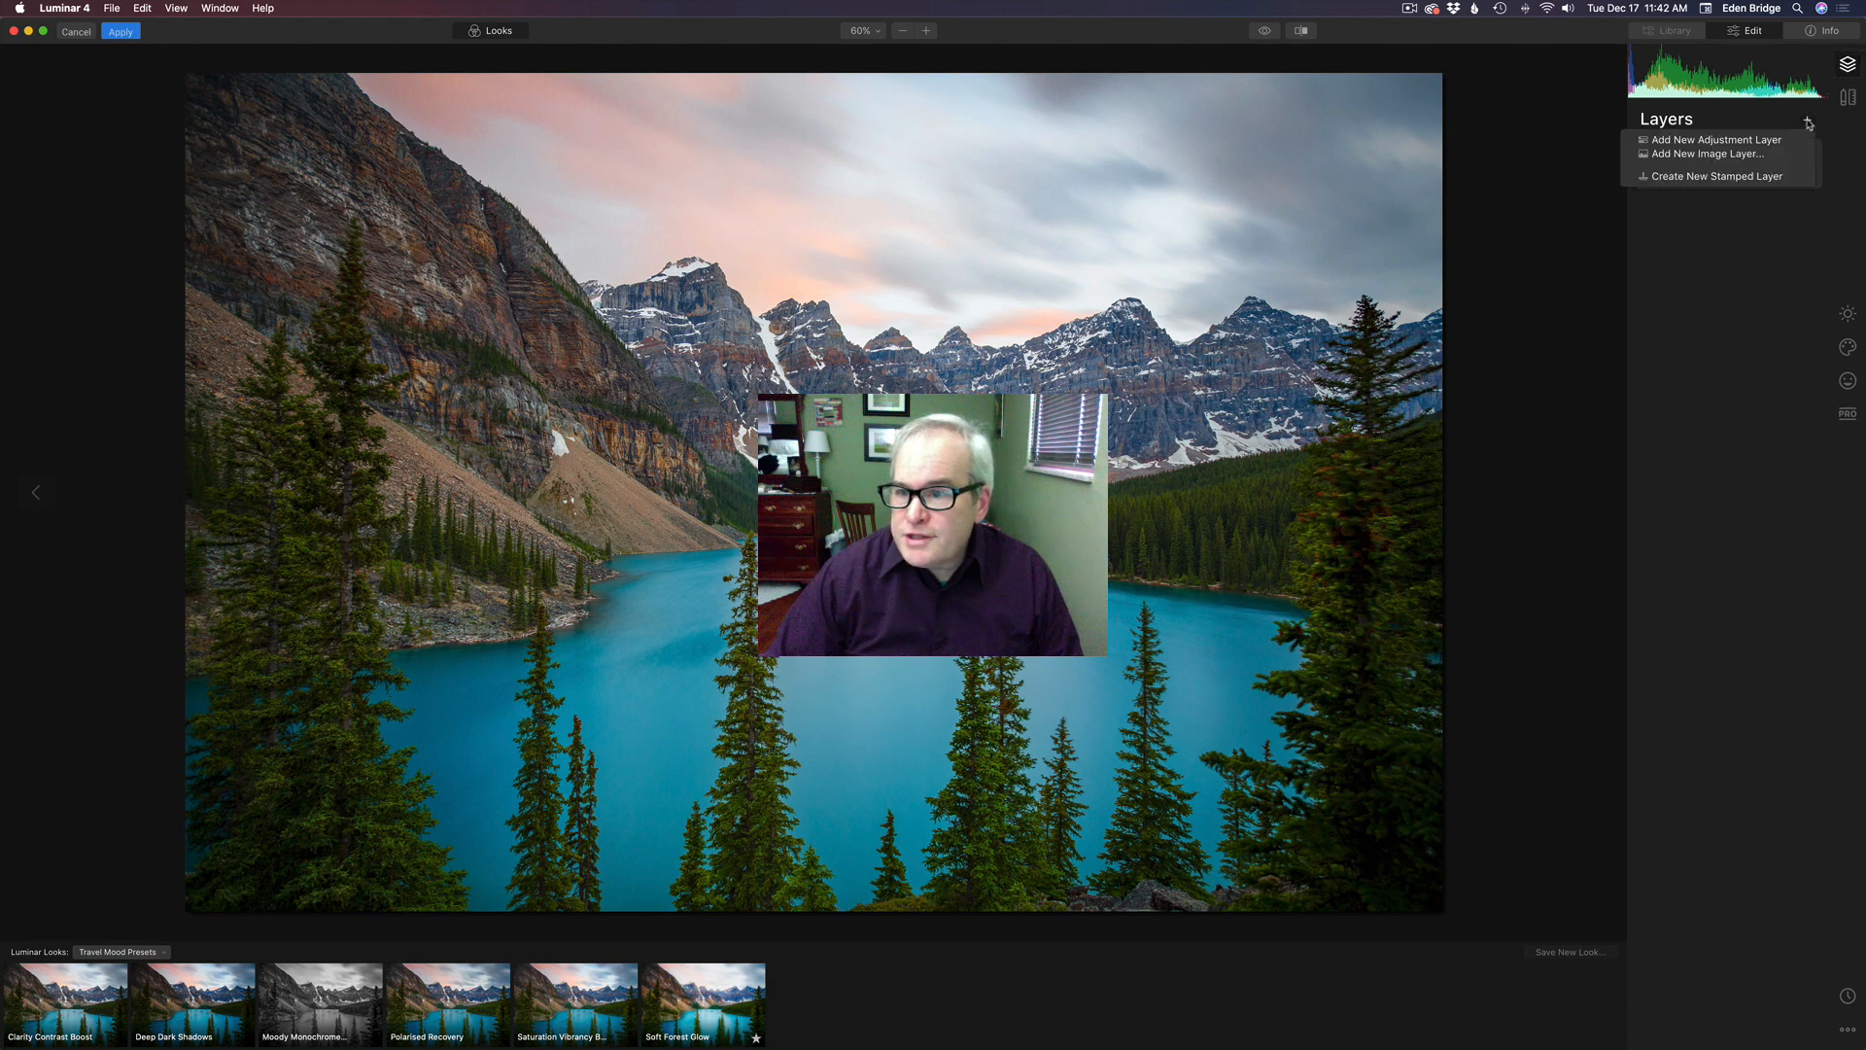
left_click(1759, 139)
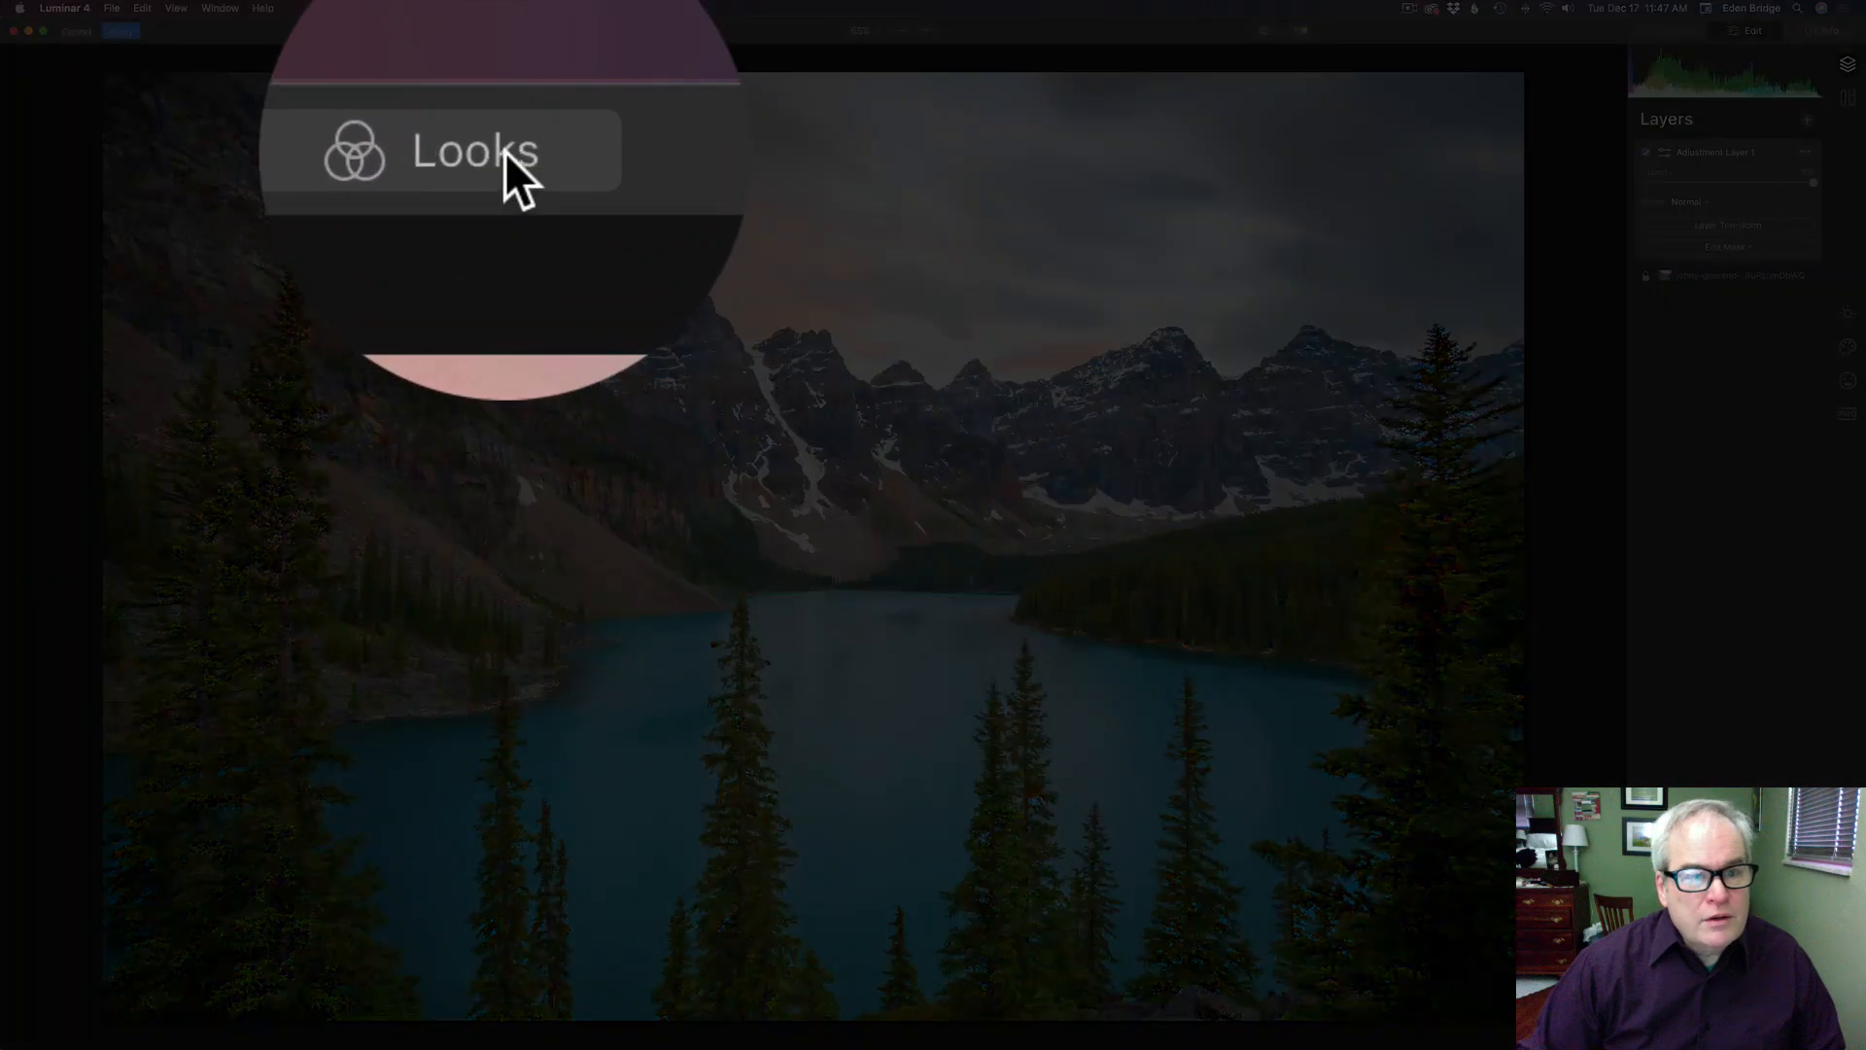
left_click(505, 30)
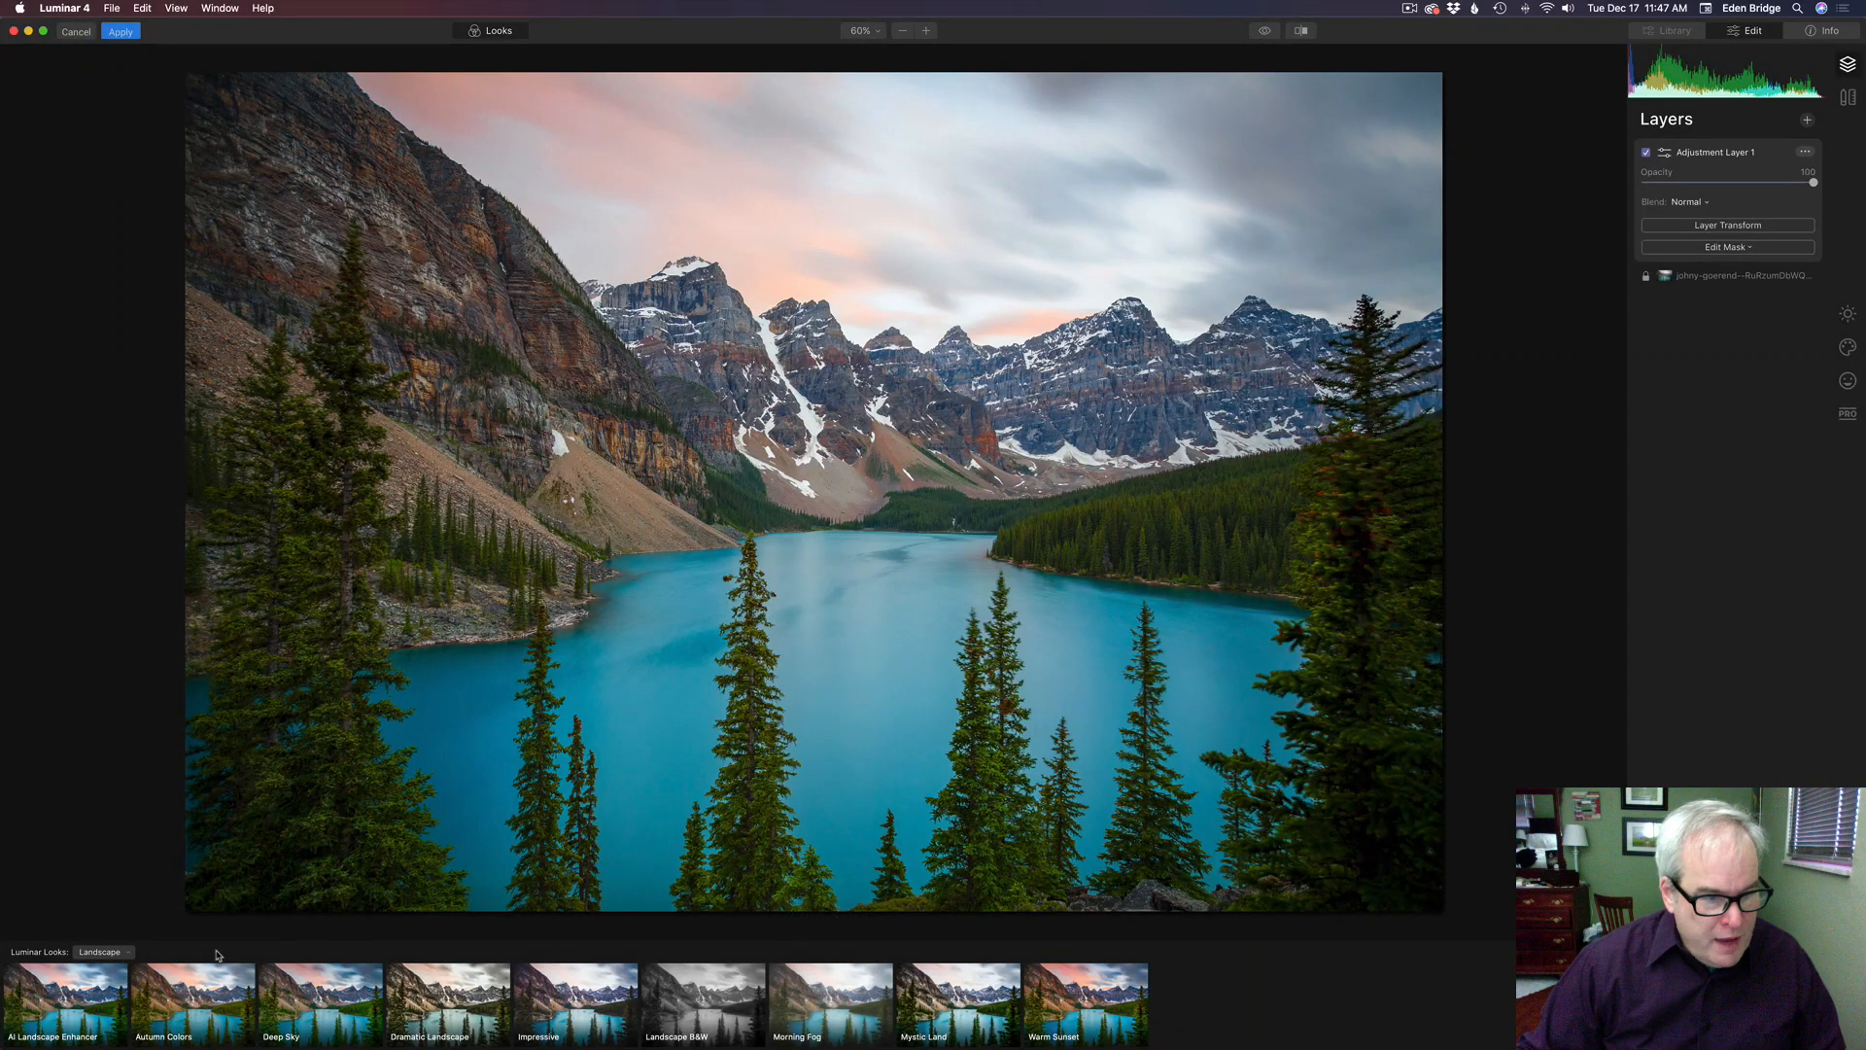
- Browse the Luminar Looks Collections and keep the Landscape collection active
left_click(113, 954)
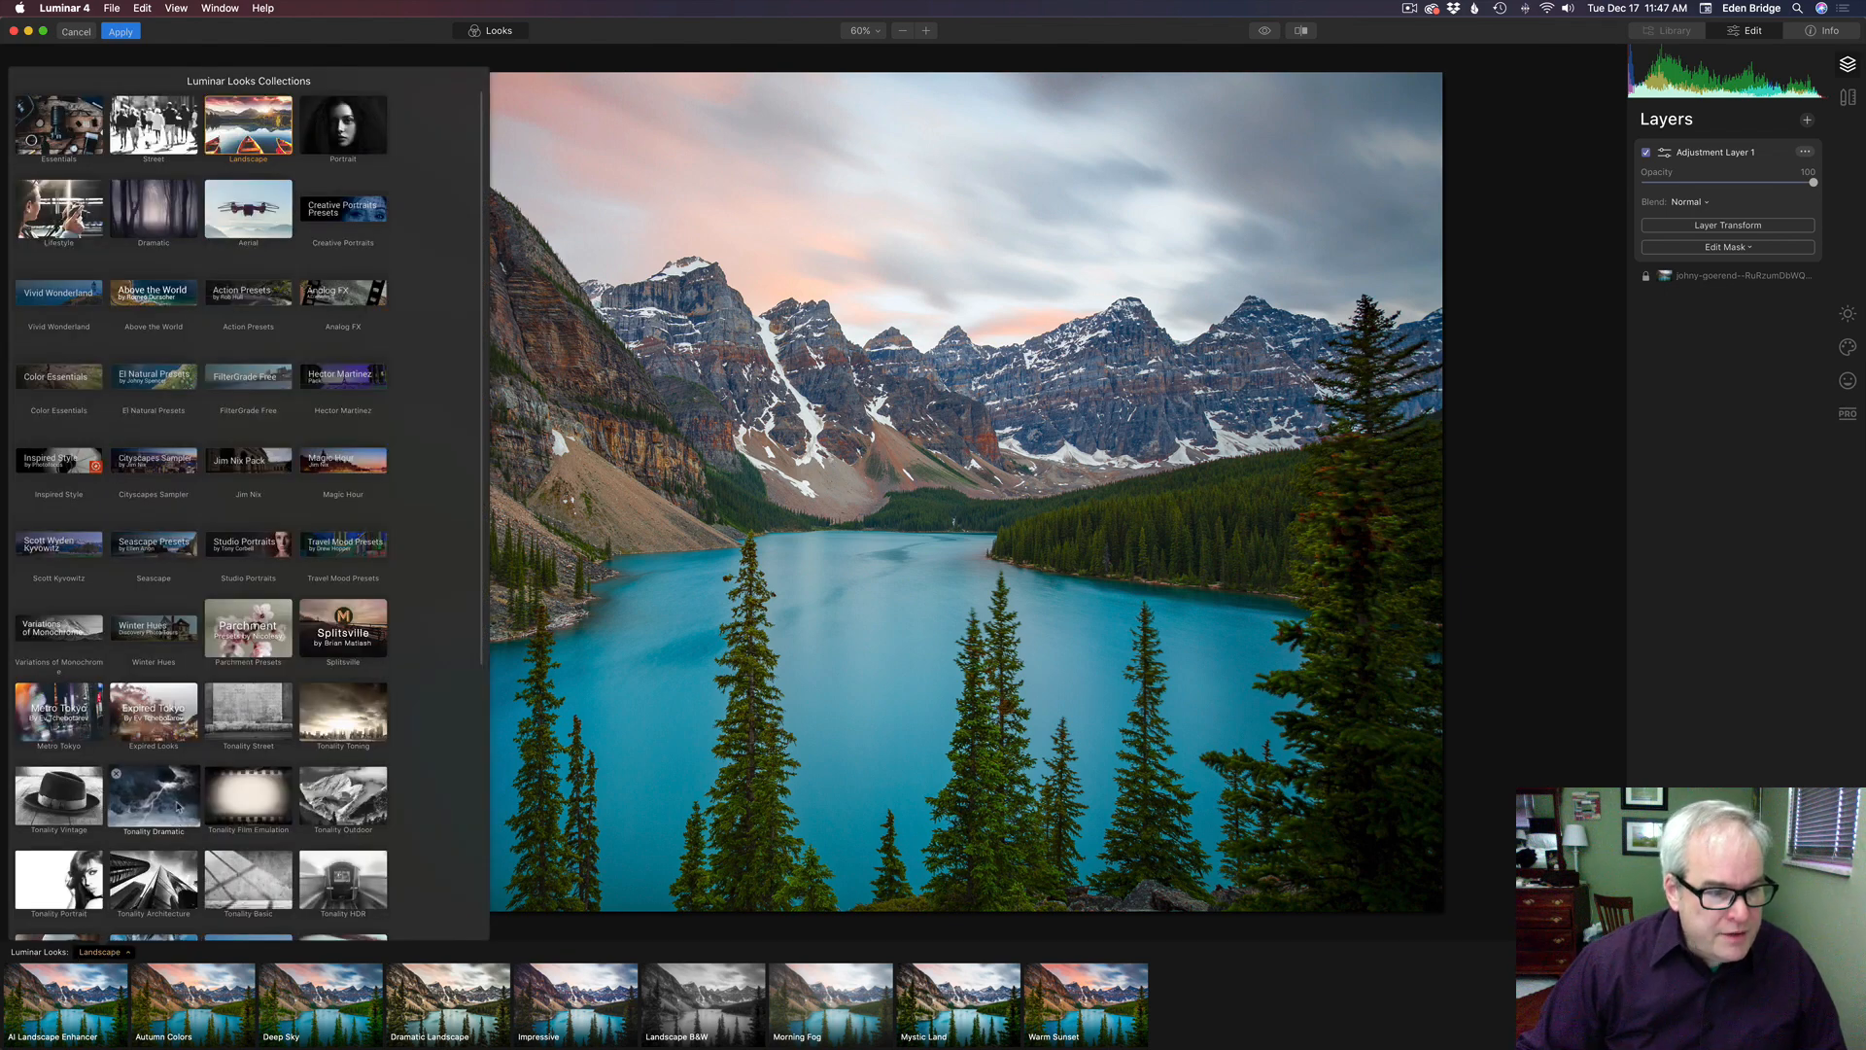
scroll(177, 806, "down", 5)
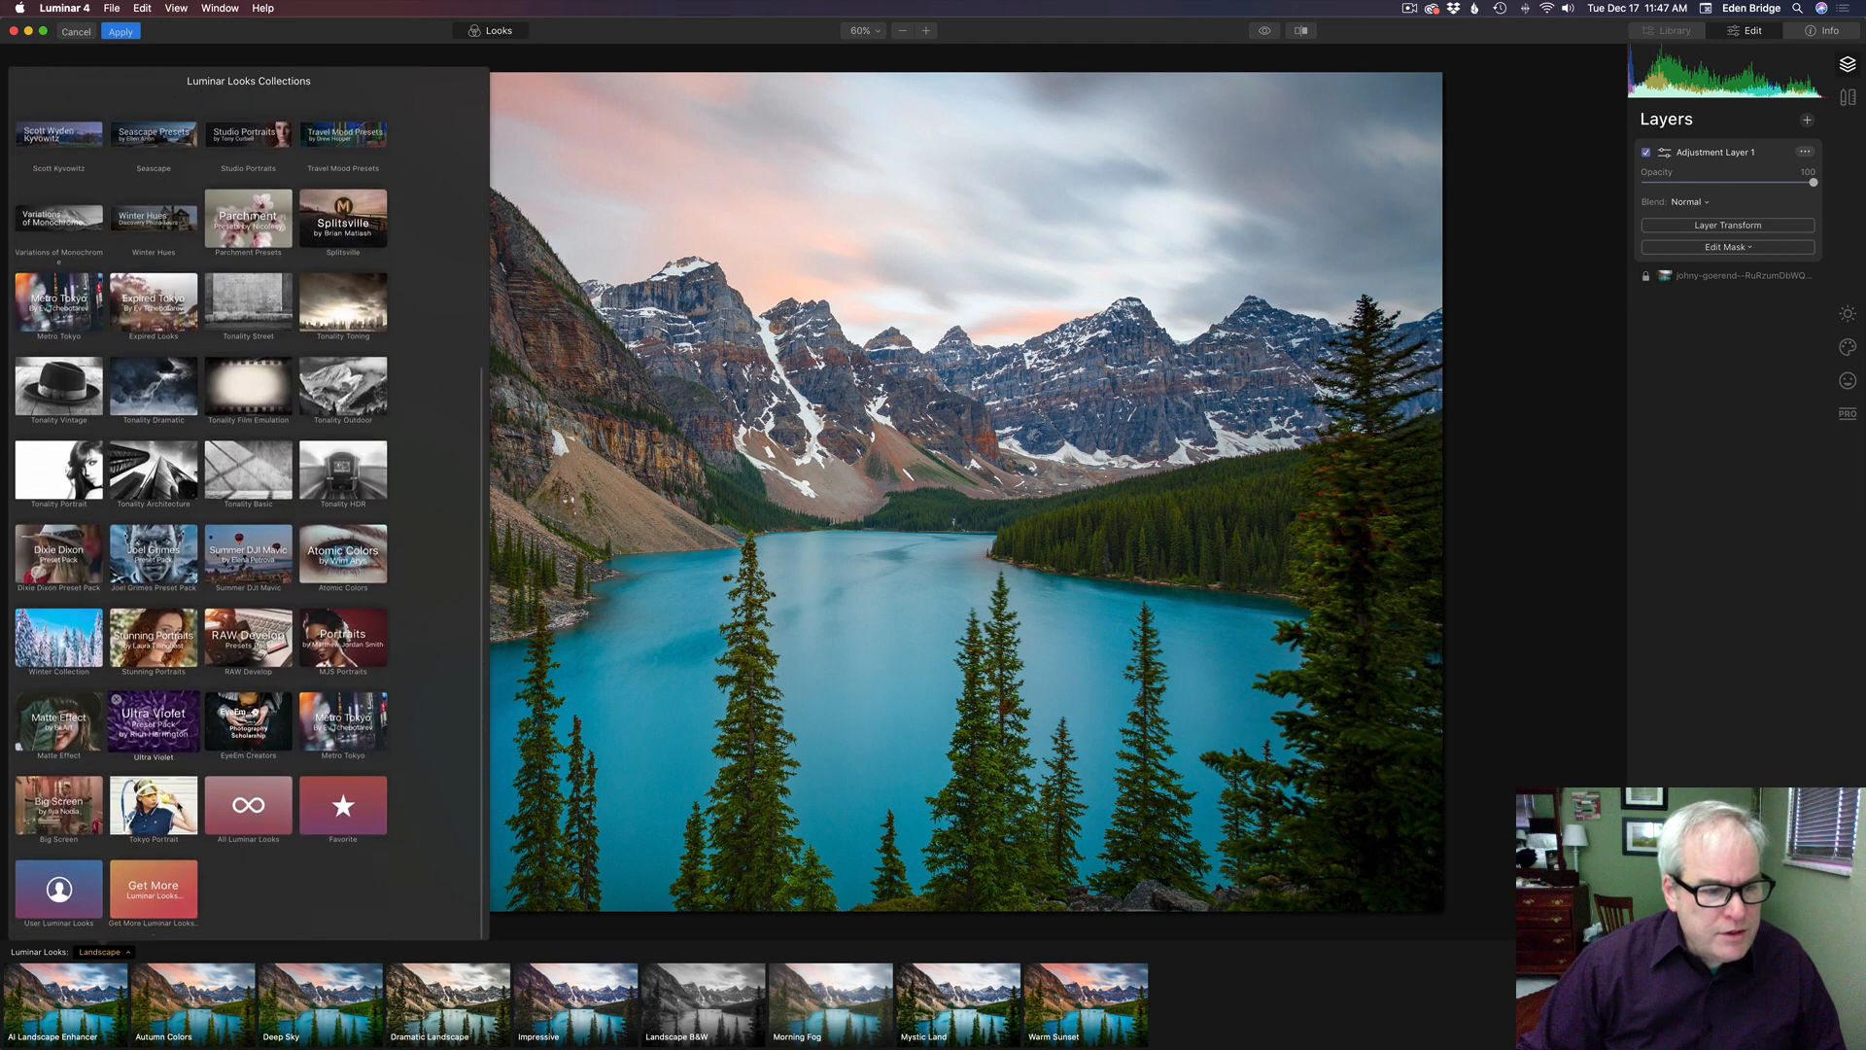
scroll(178, 808, "up", 3)
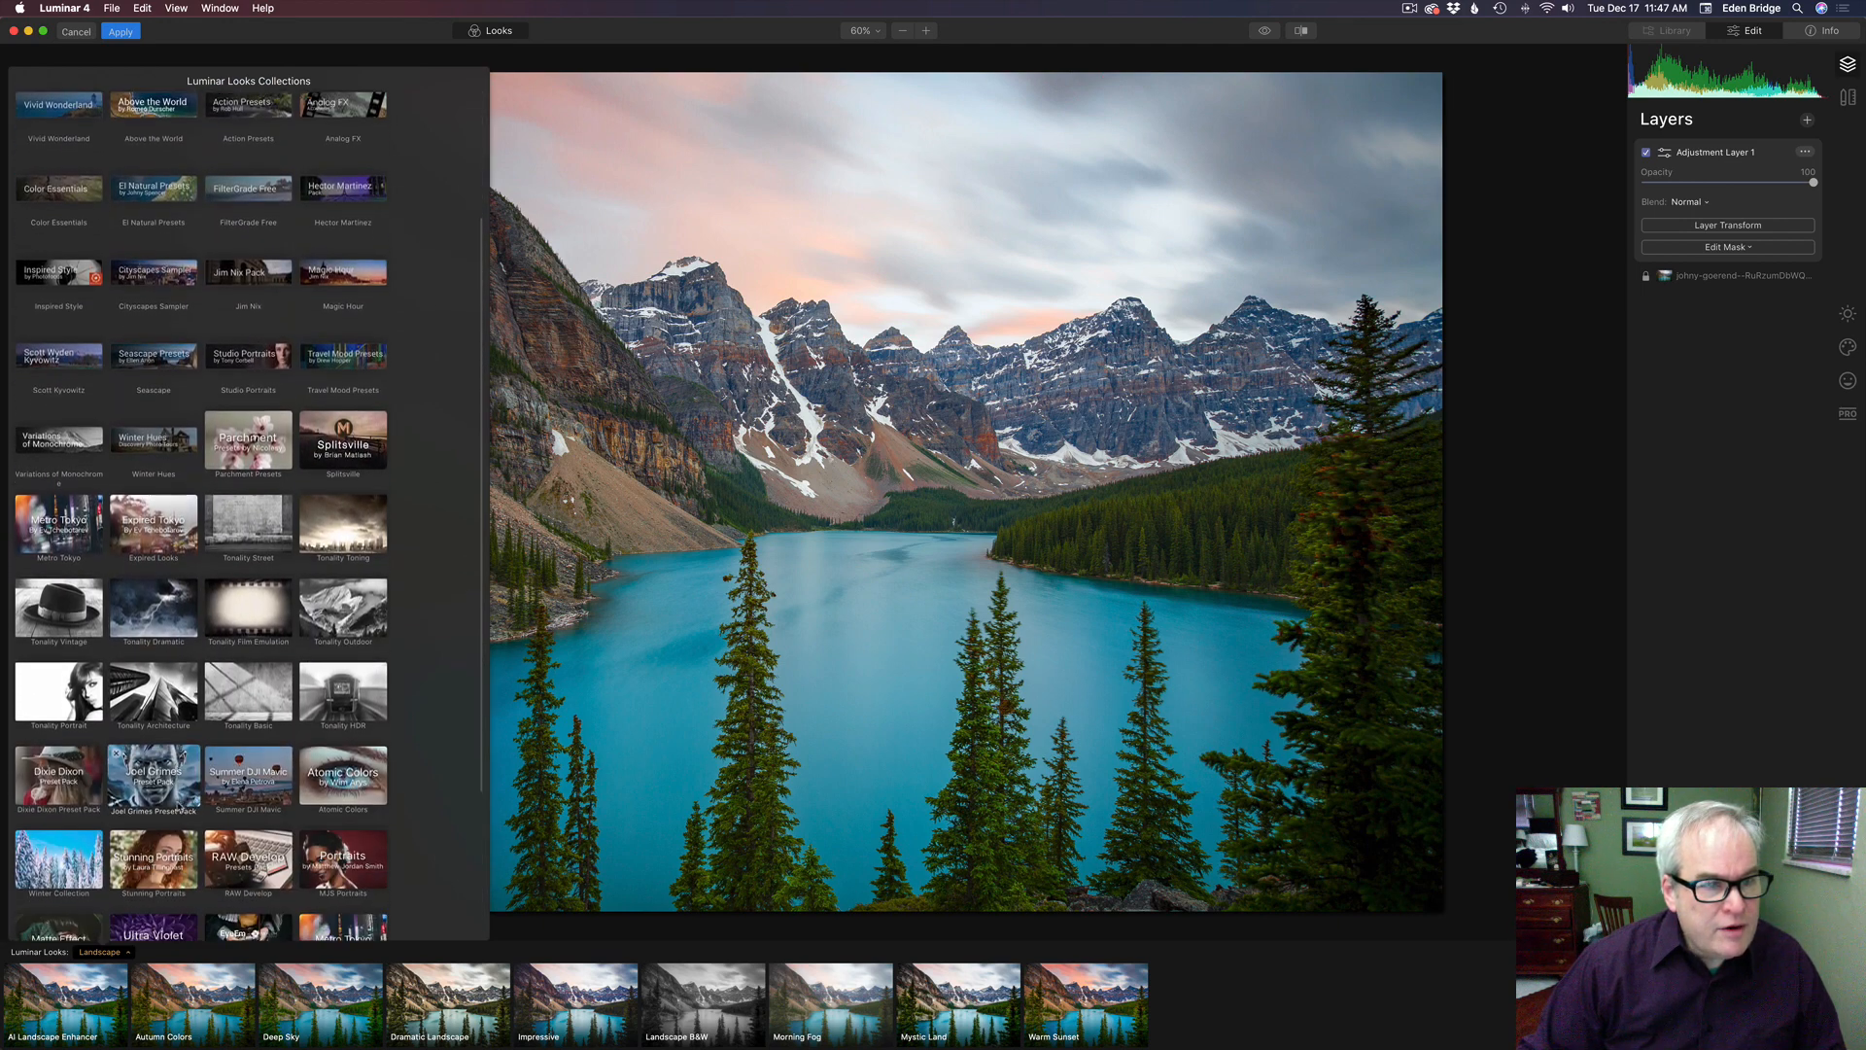
scroll(178, 807, "up", 3)
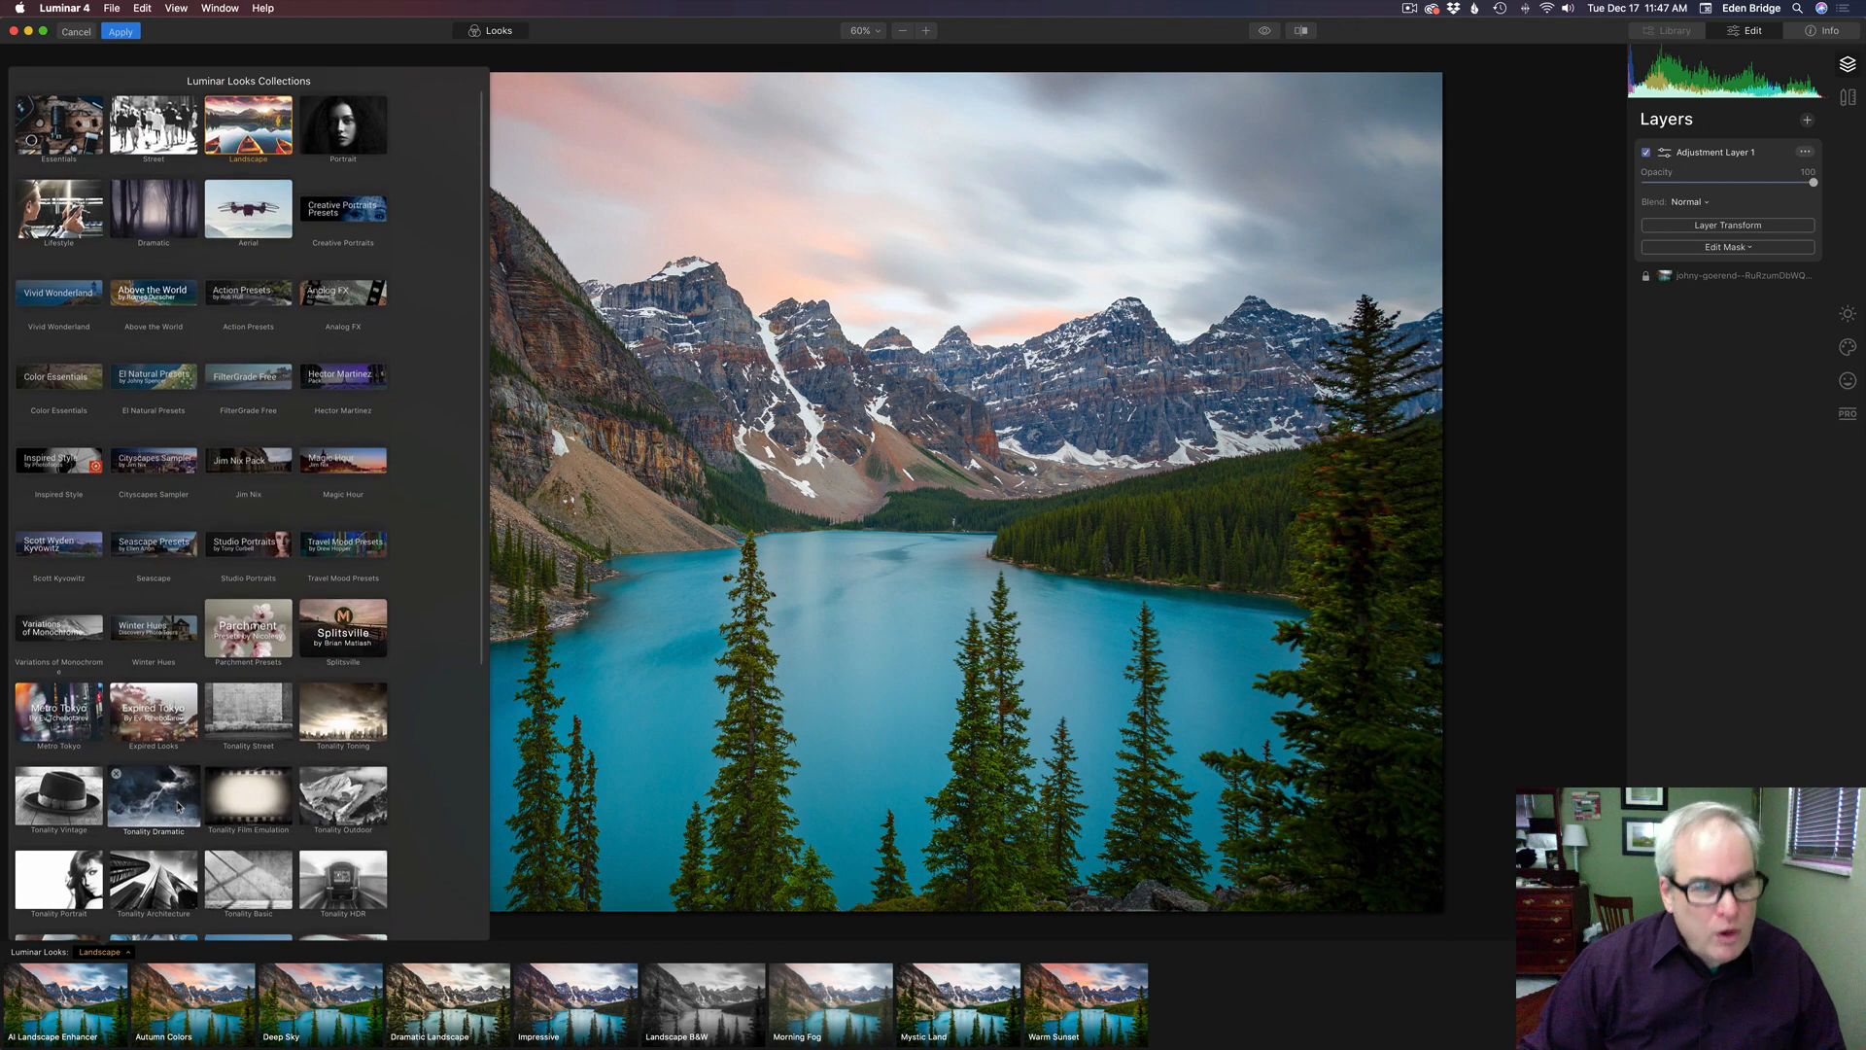
left_click(100, 953)
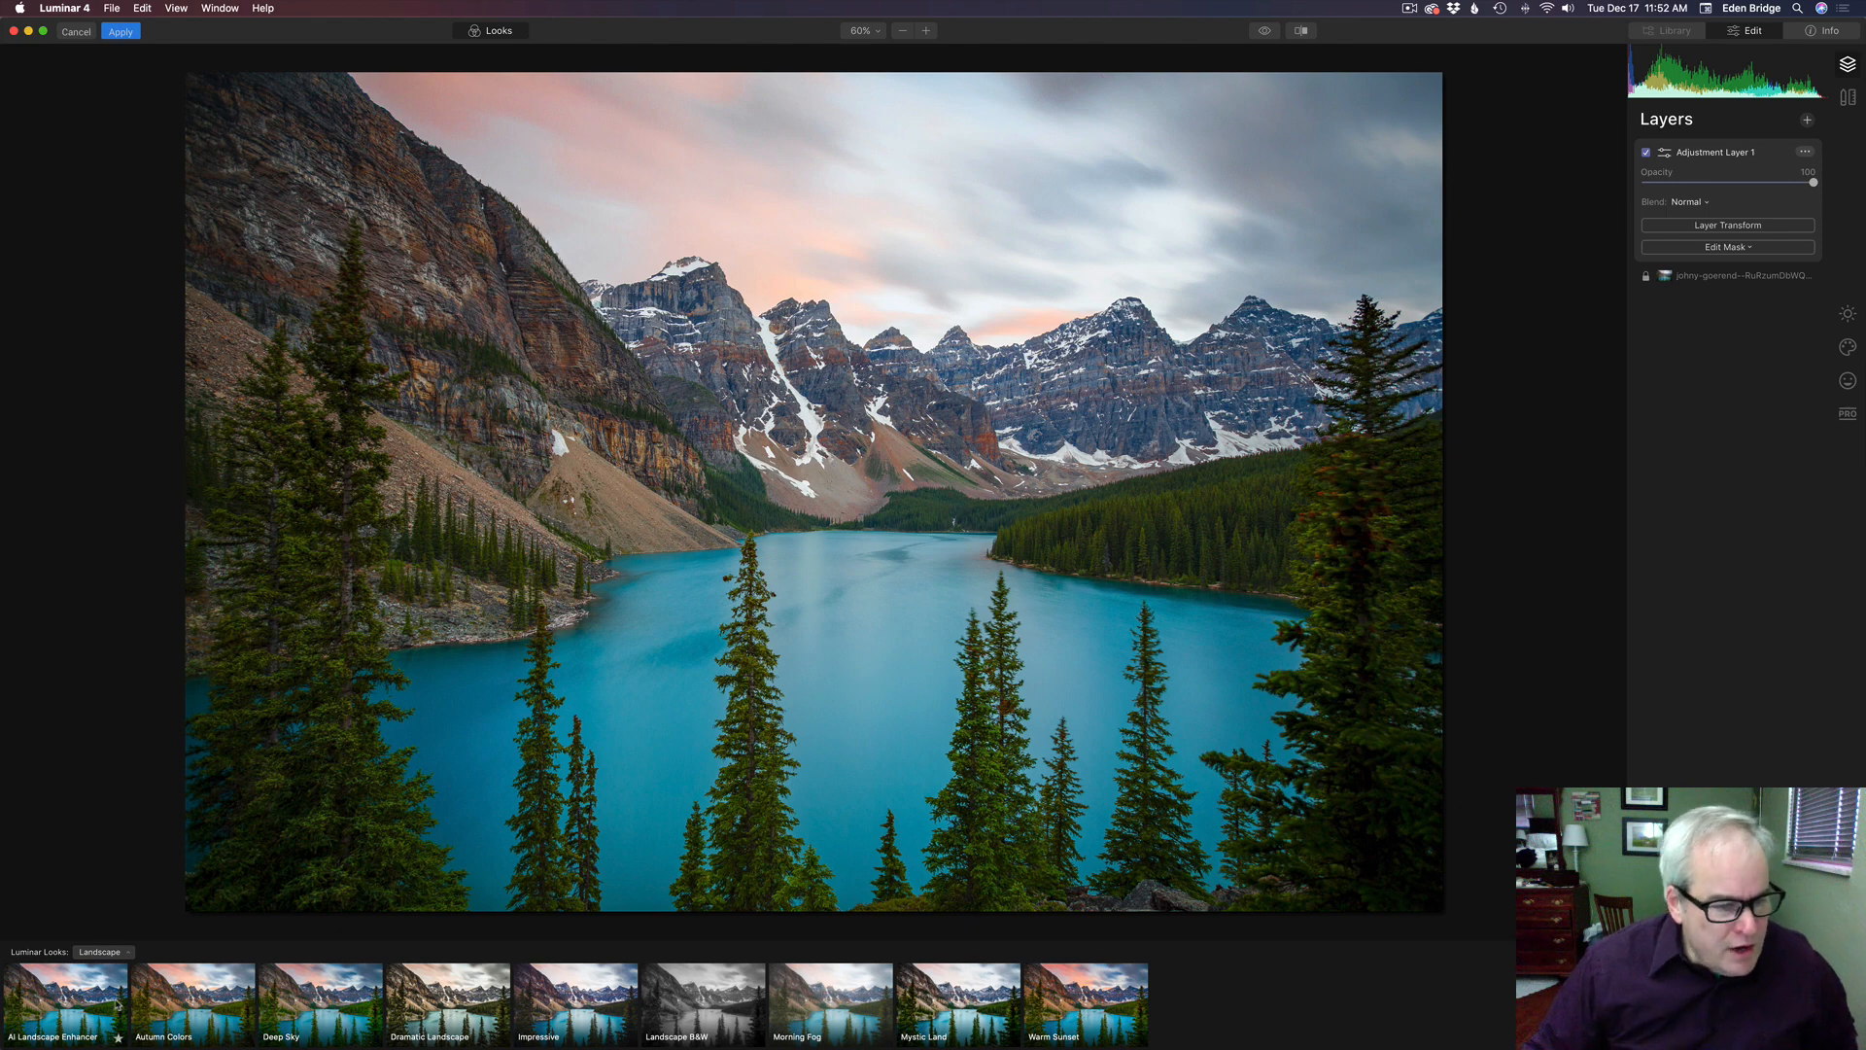
- Try the Landscape looks one after another: Autumn Colors, Deep Sky, Dramatic Landscape, Impressive, Landscape B&W, Morning Fog, Mystic Land and Warm Sunset
left_click(180, 1004)
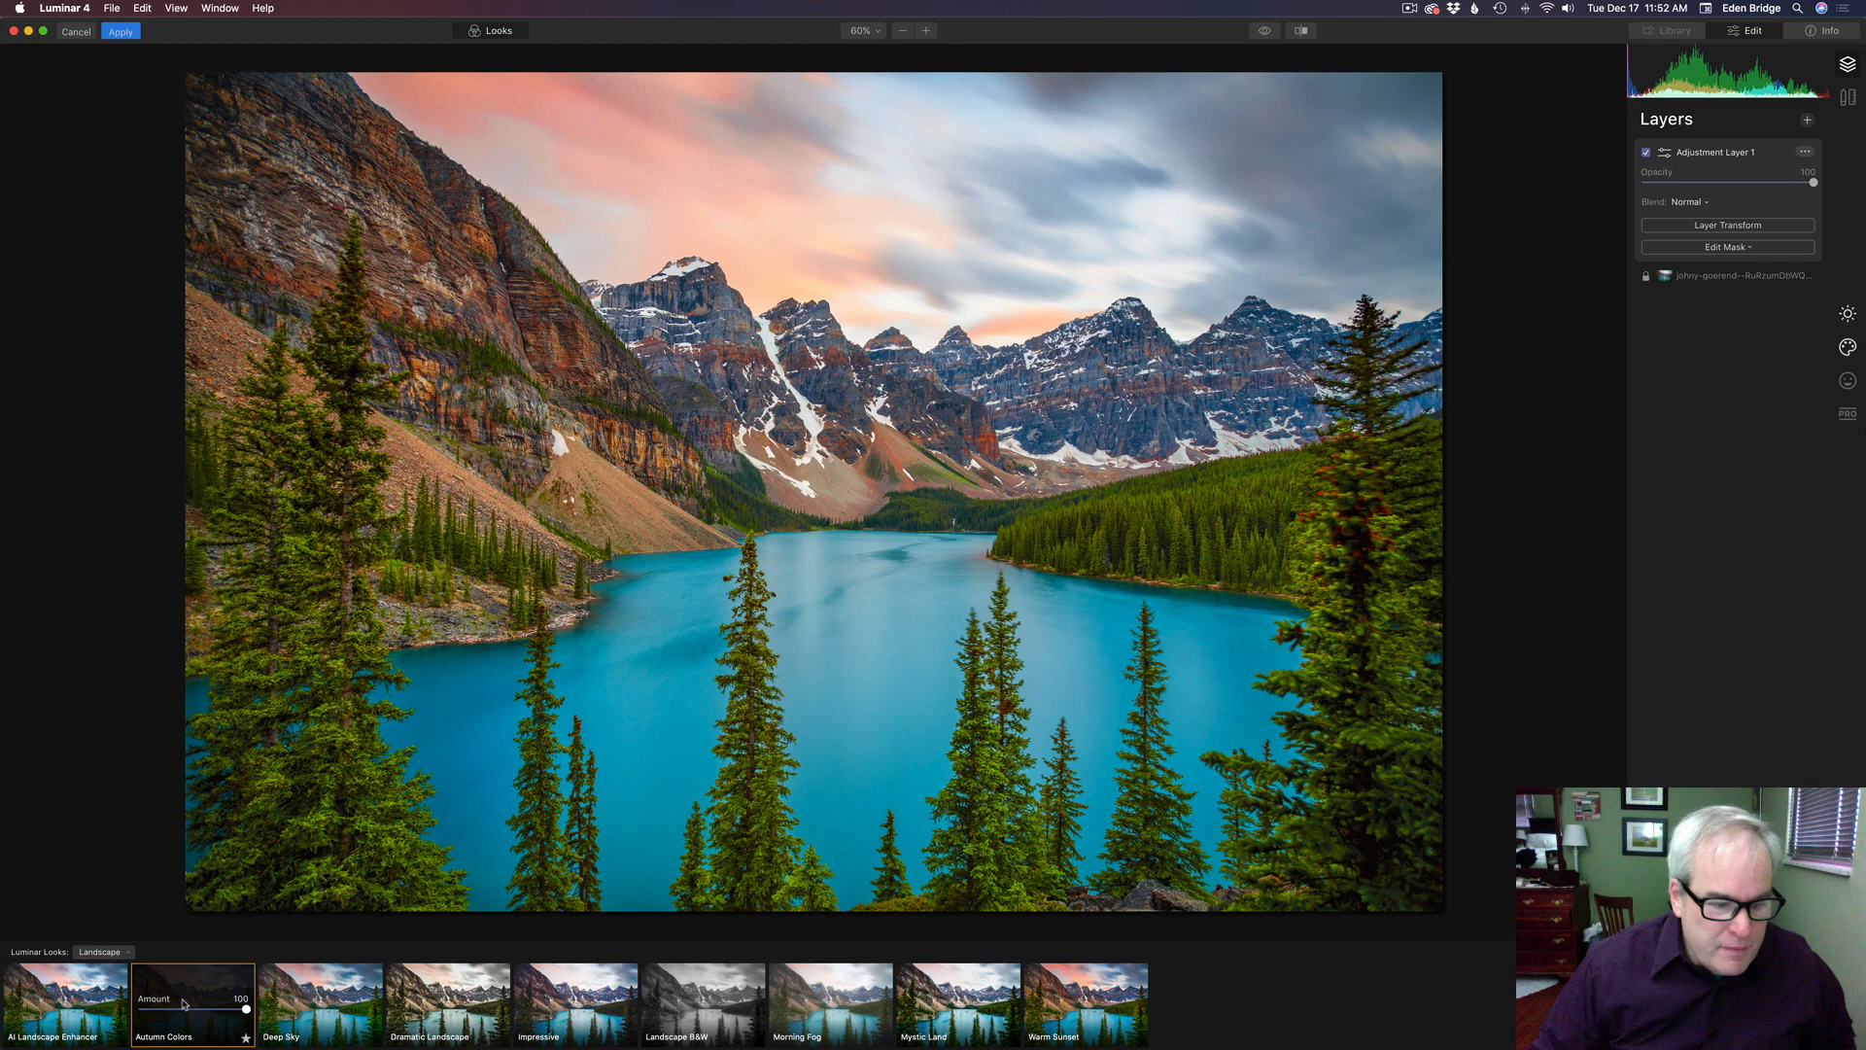
left_click(348, 1004)
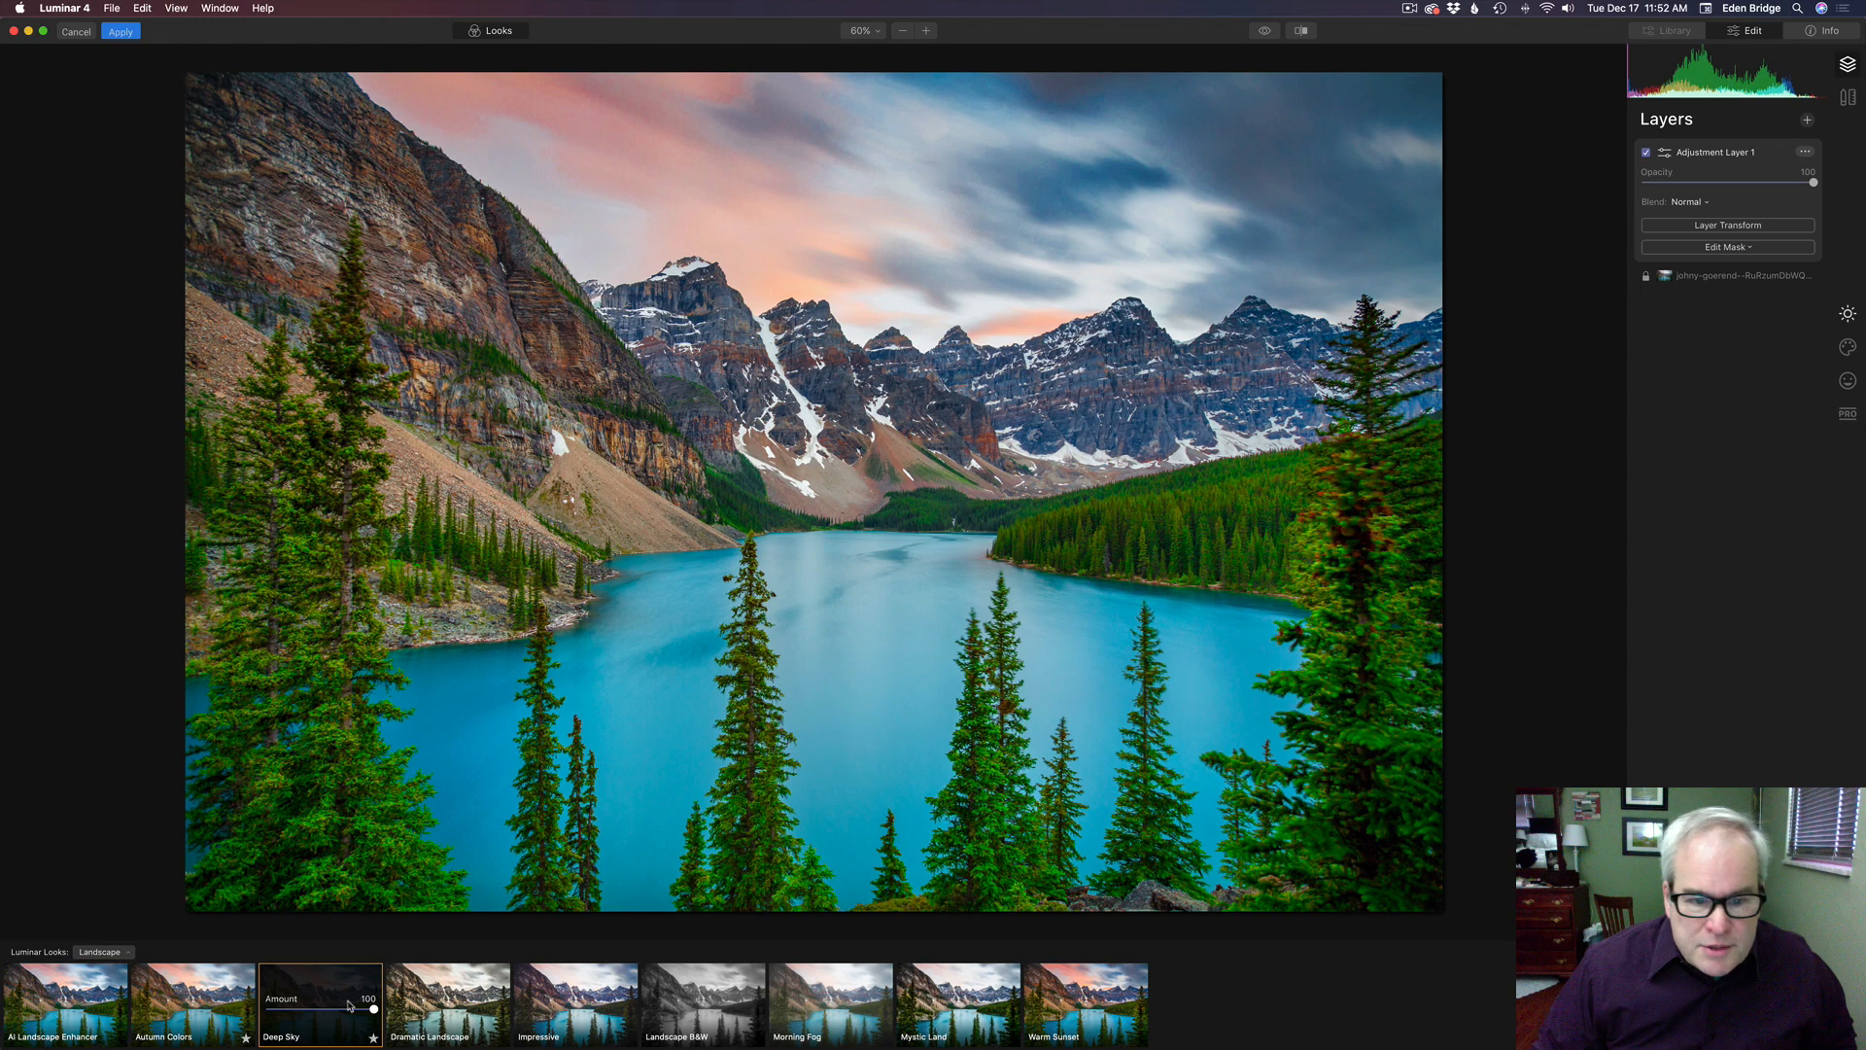
left_click(454, 995)
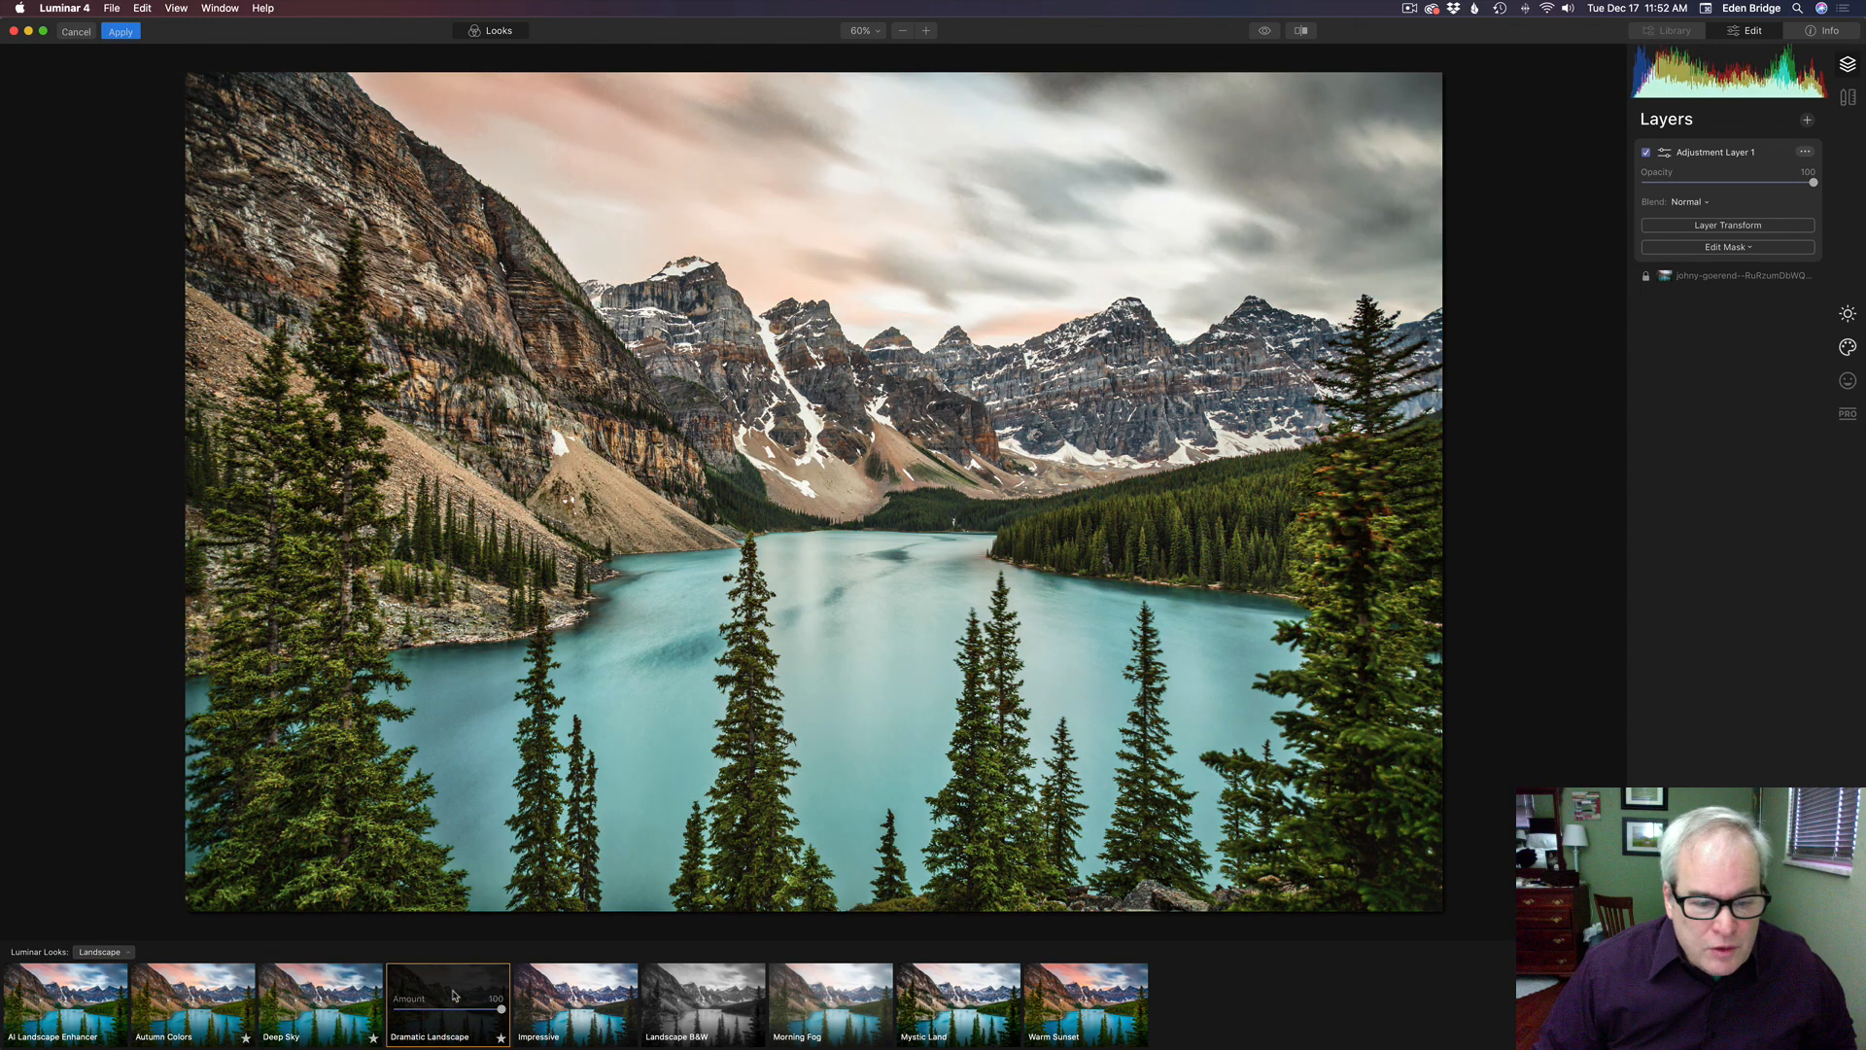
left_click(561, 1000)
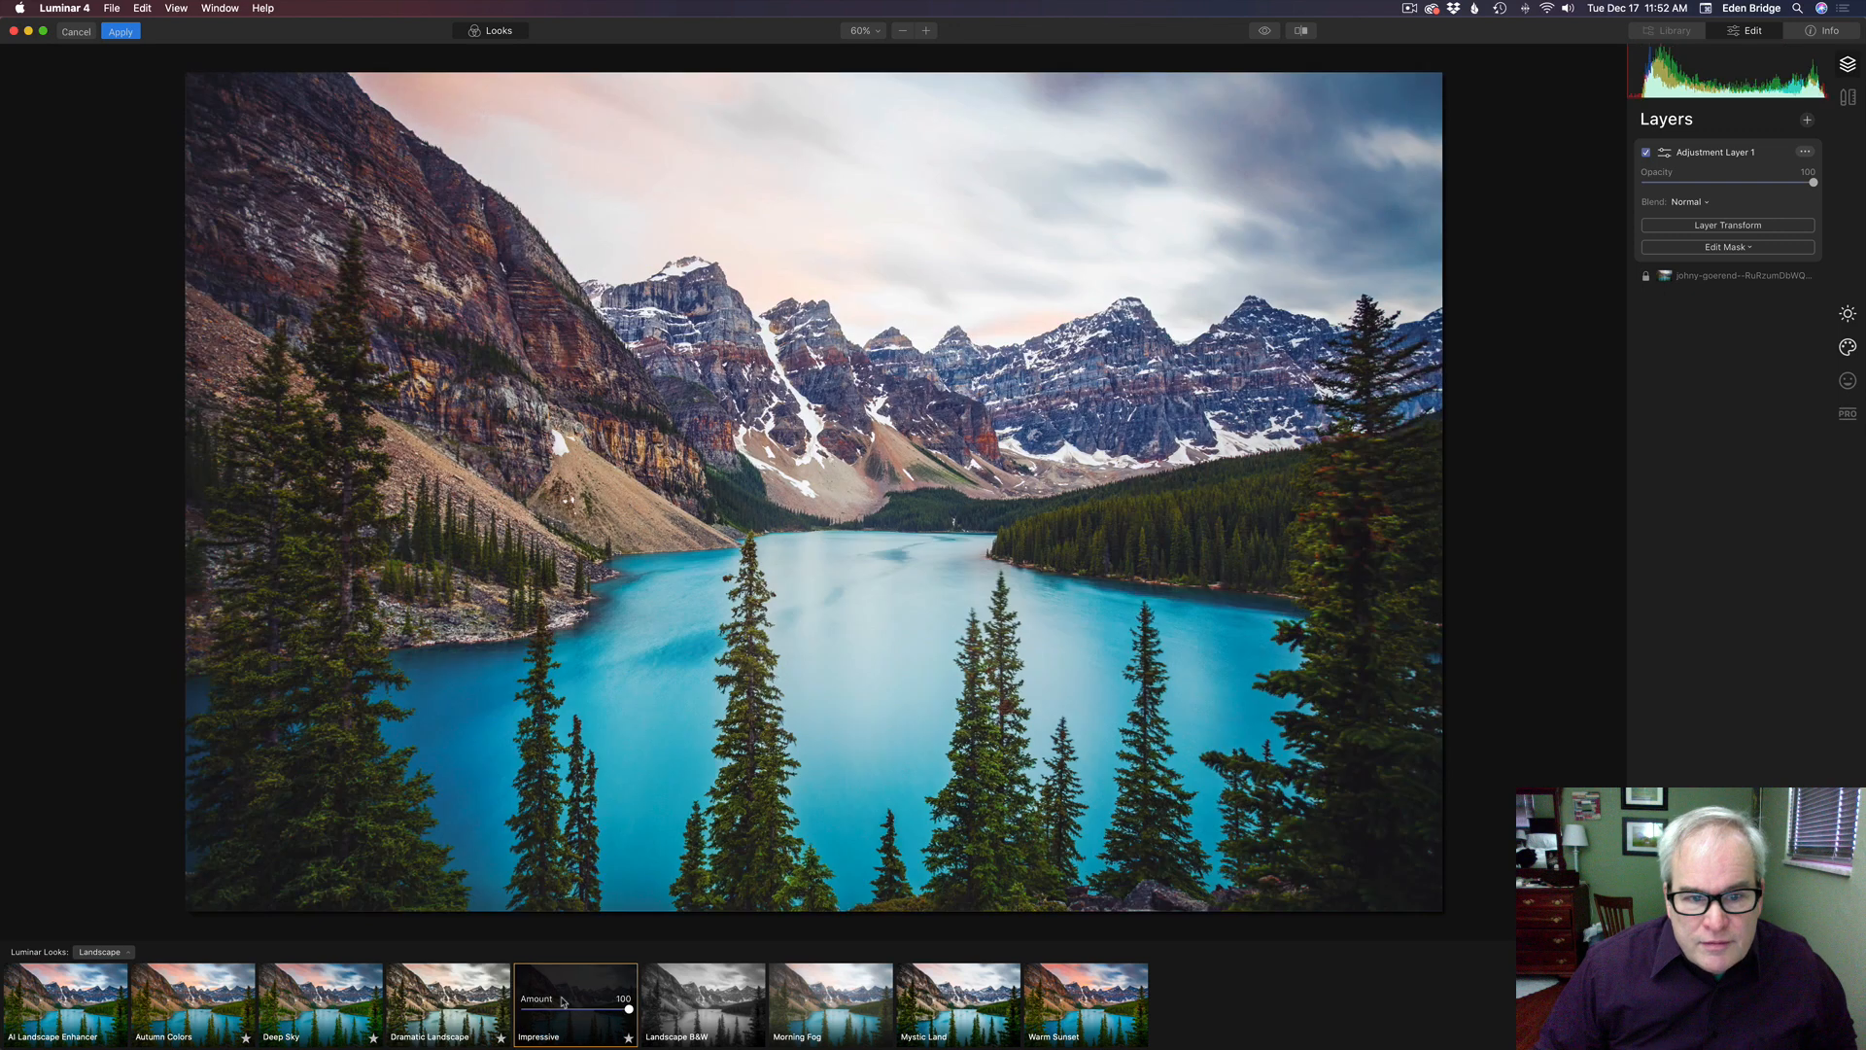
left_click(703, 1005)
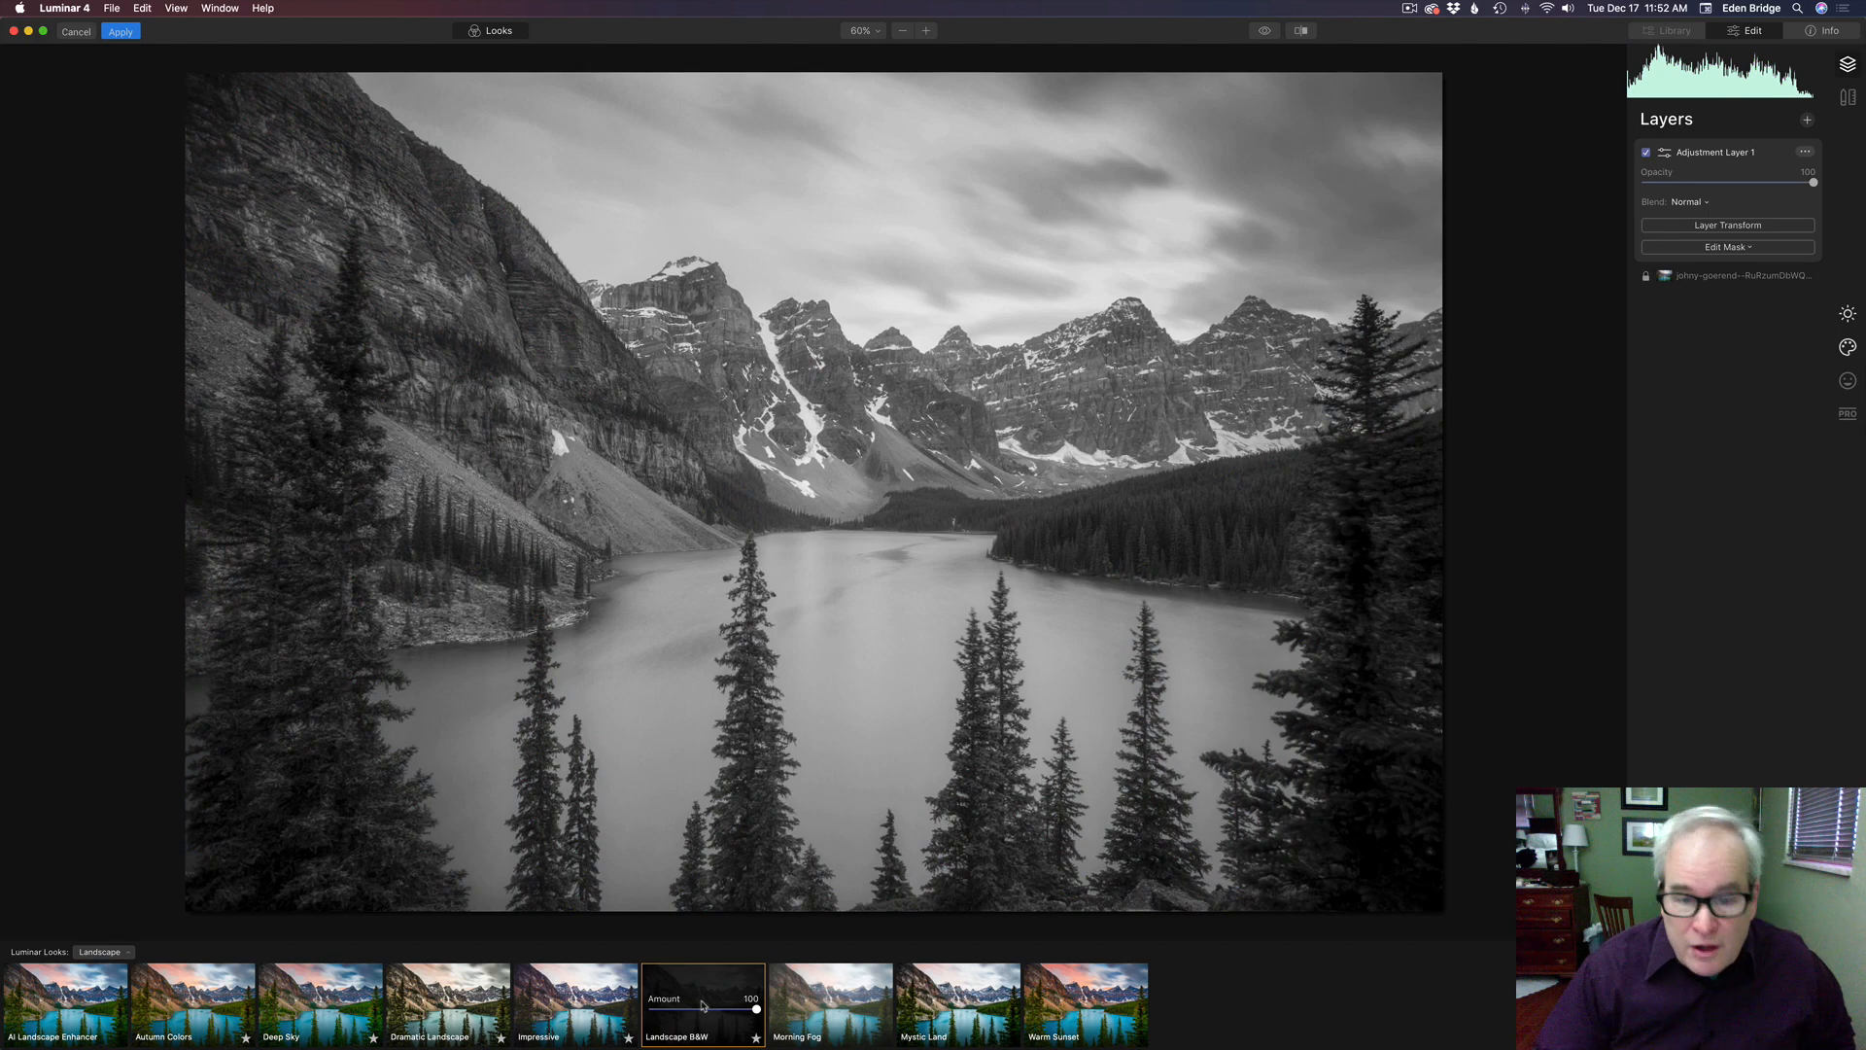
left_click(840, 1001)
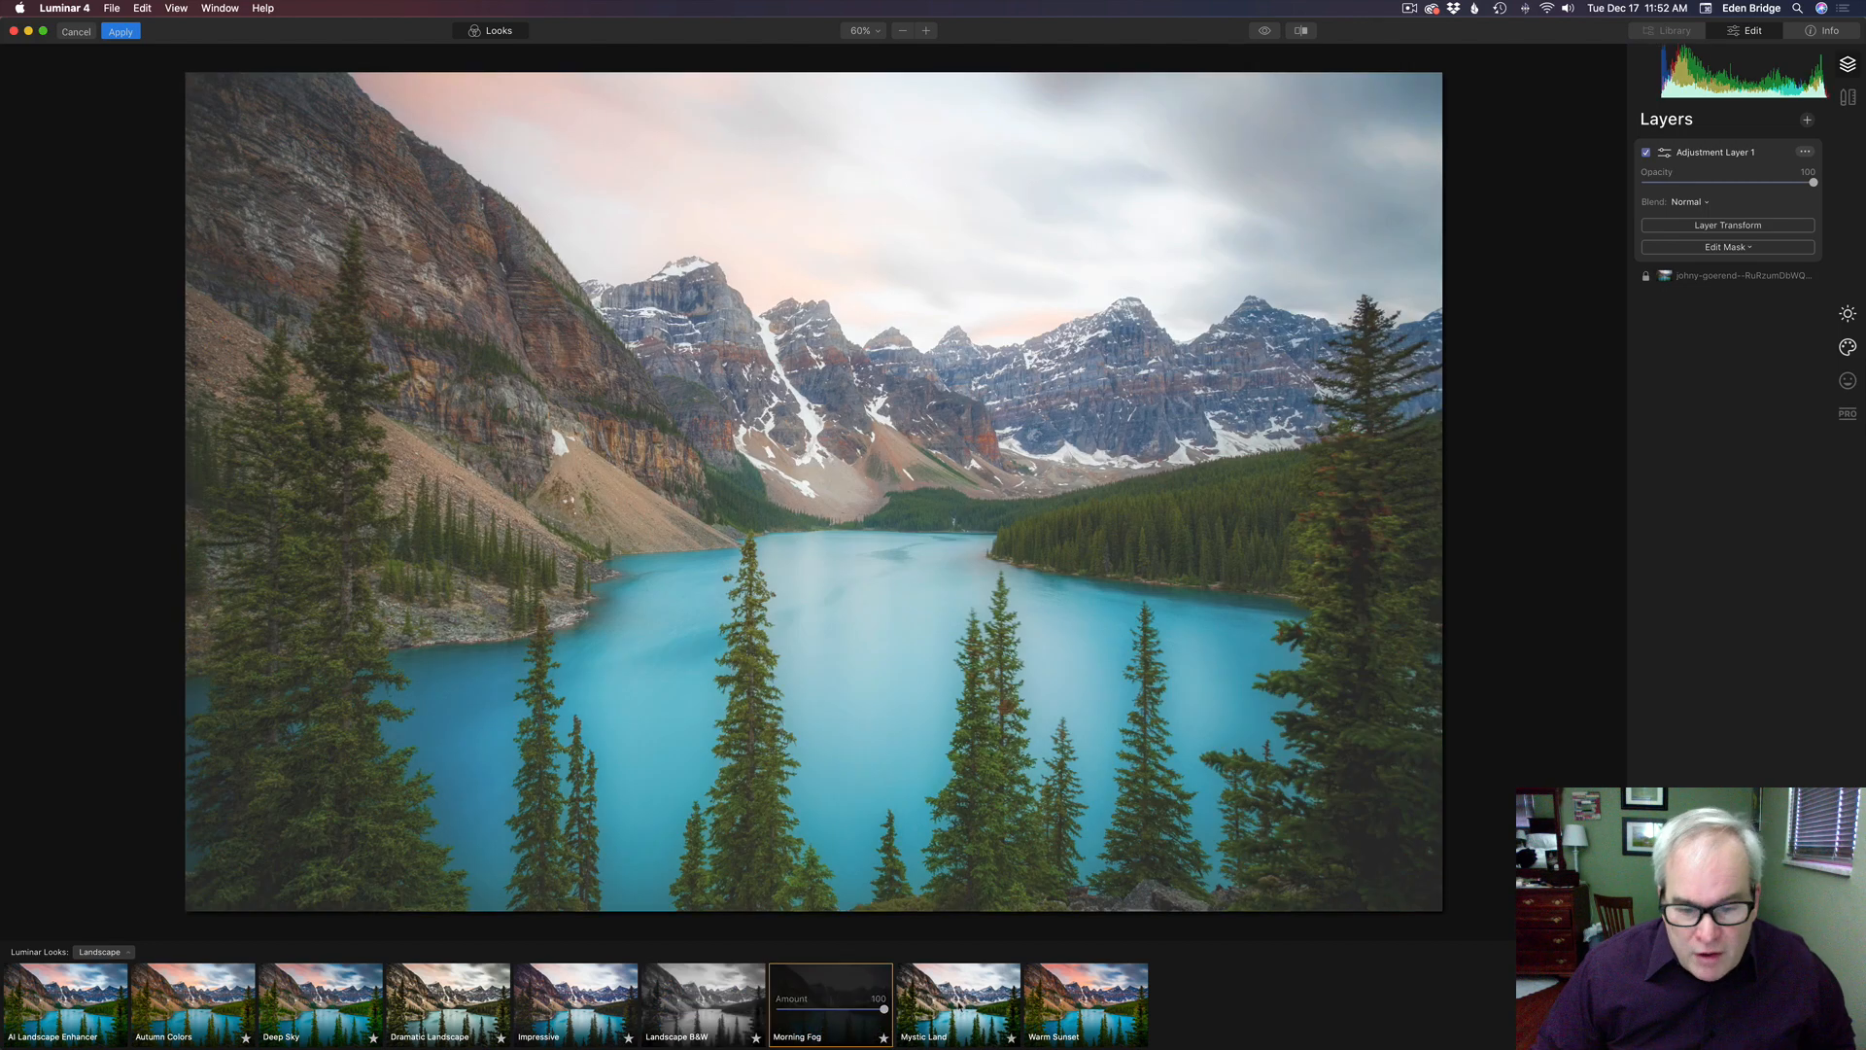
left_click(975, 1007)
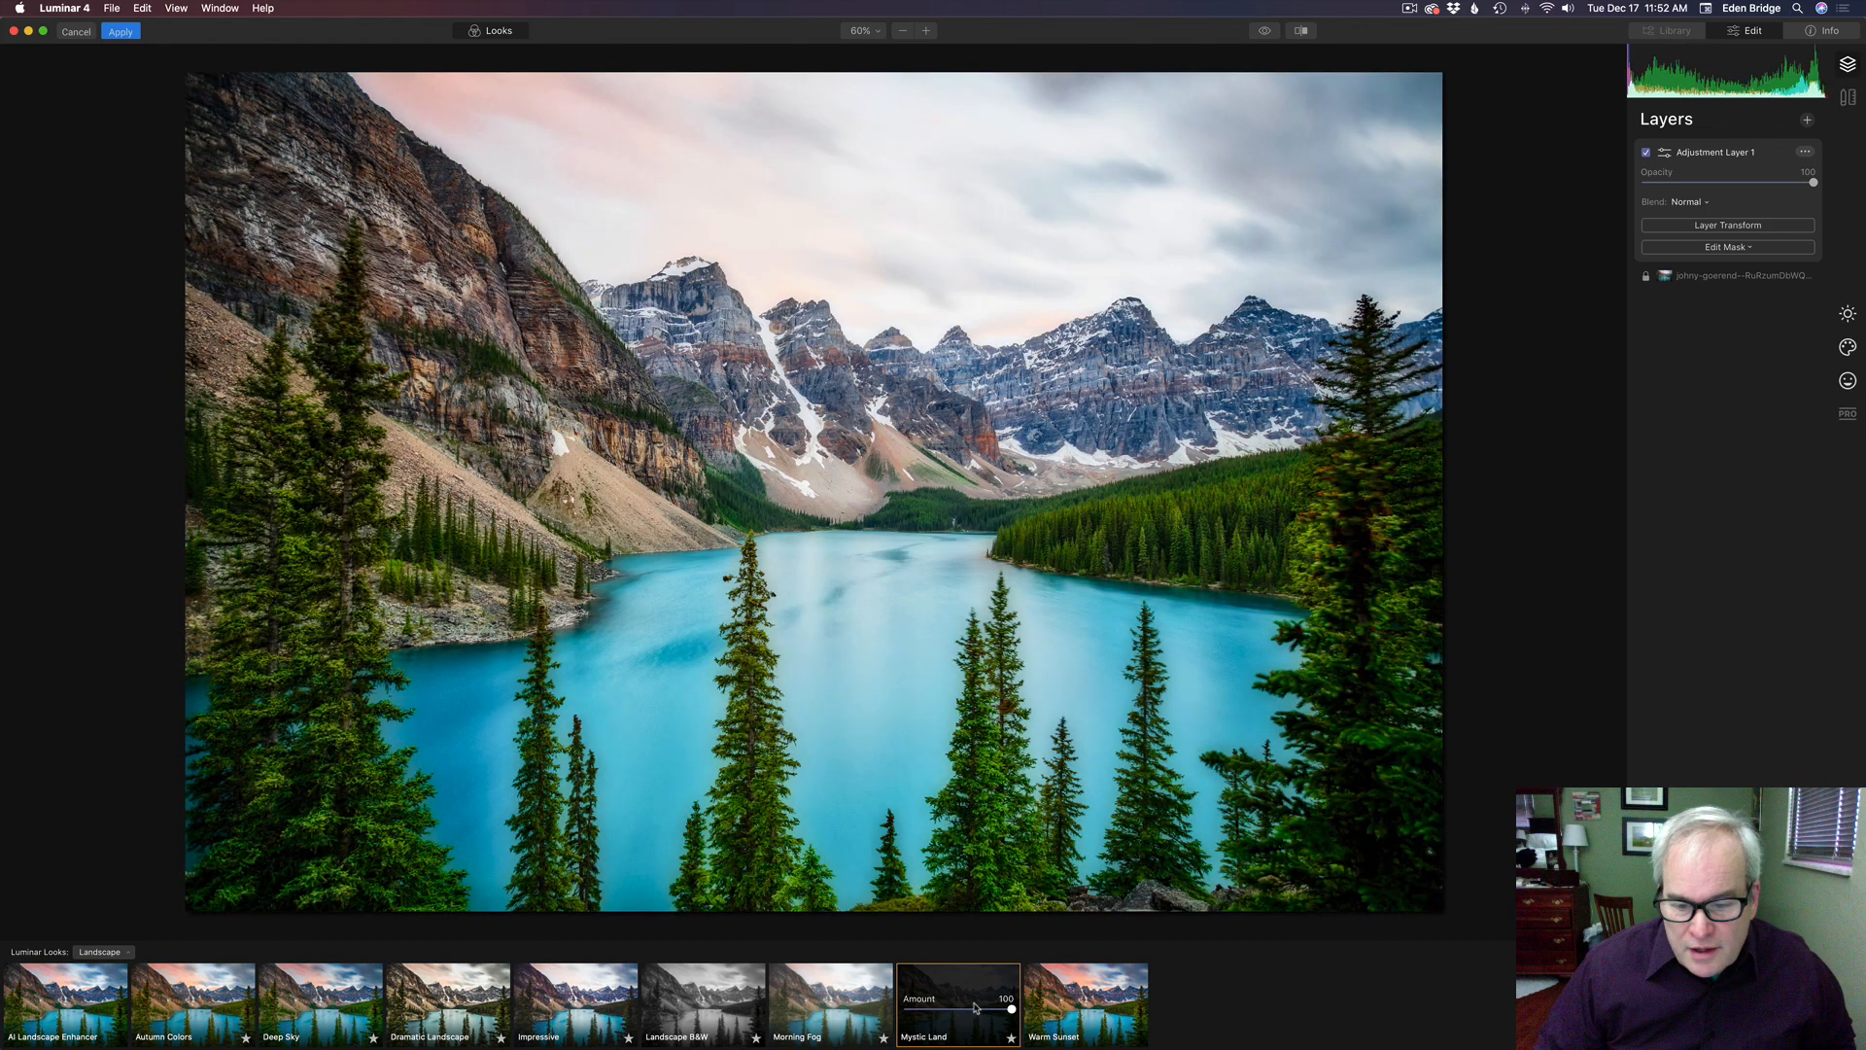
left_click(1060, 1007)
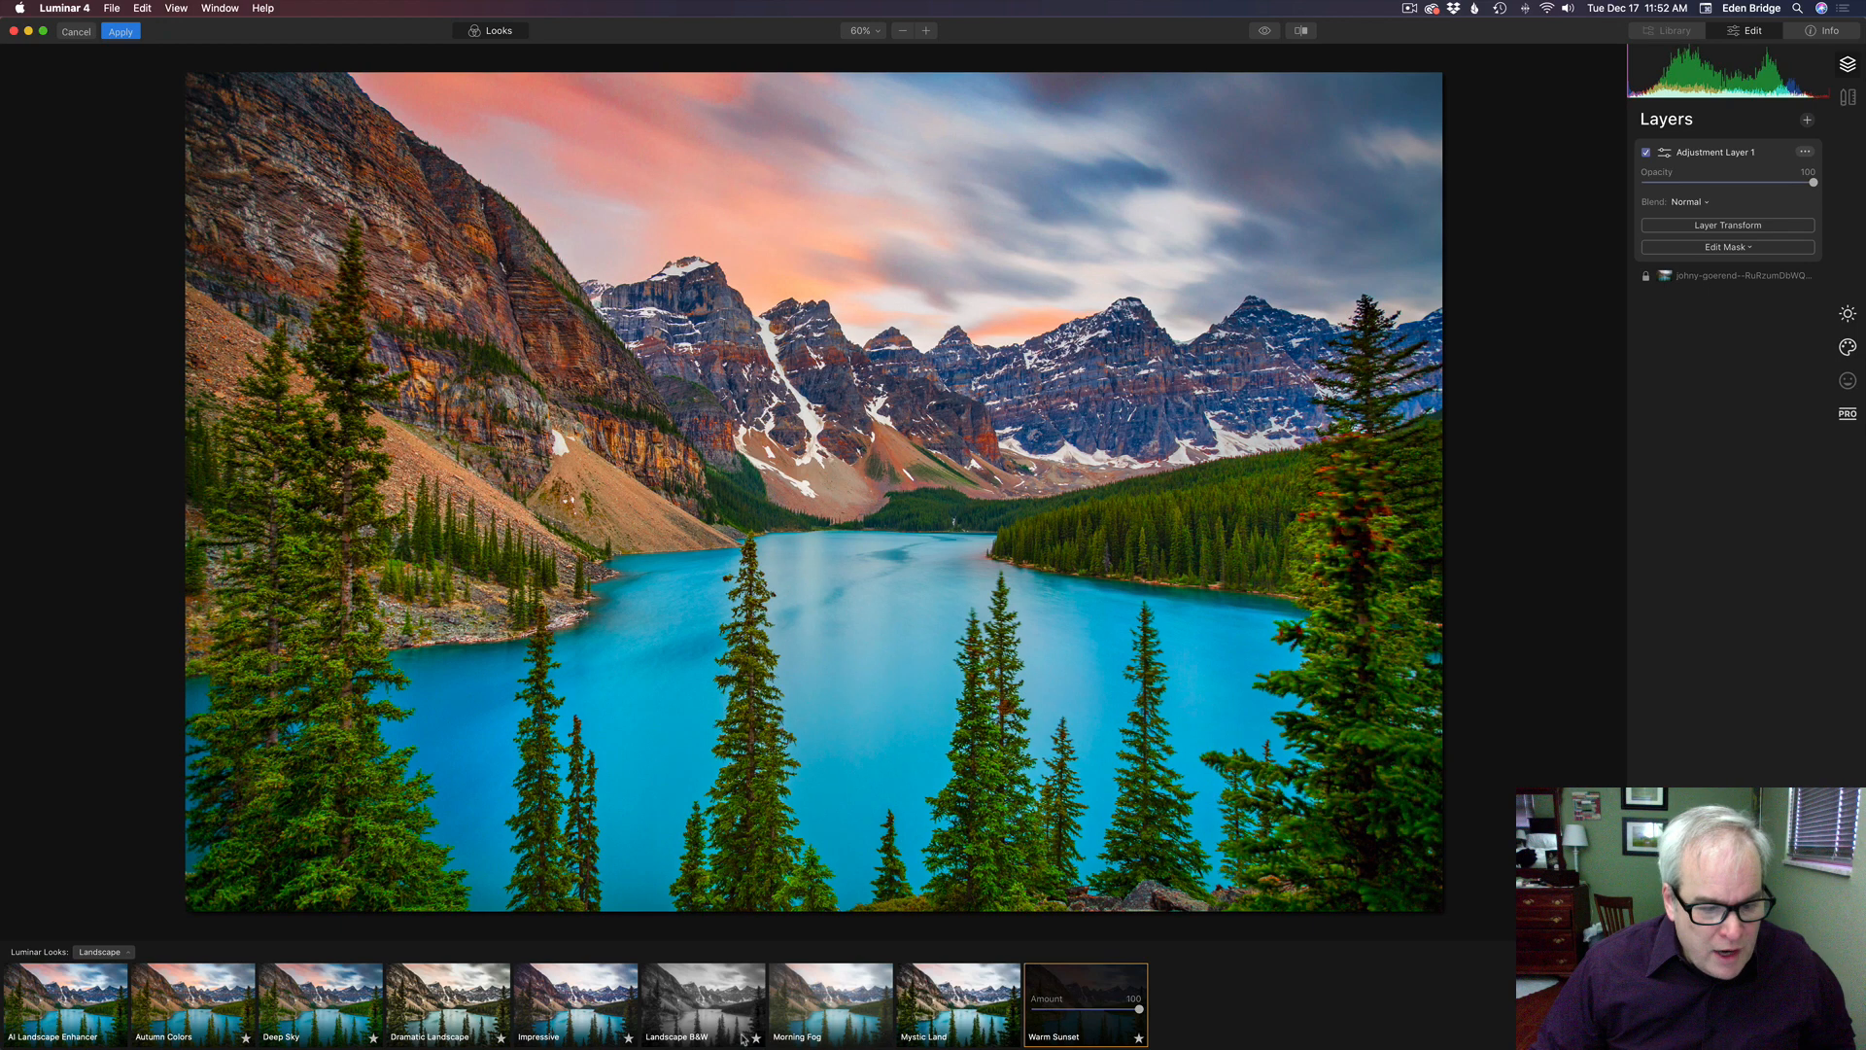
- Apply the Dramatic Landscape look to the adjustment layer with its Amount at 100
left_click(461, 1006)
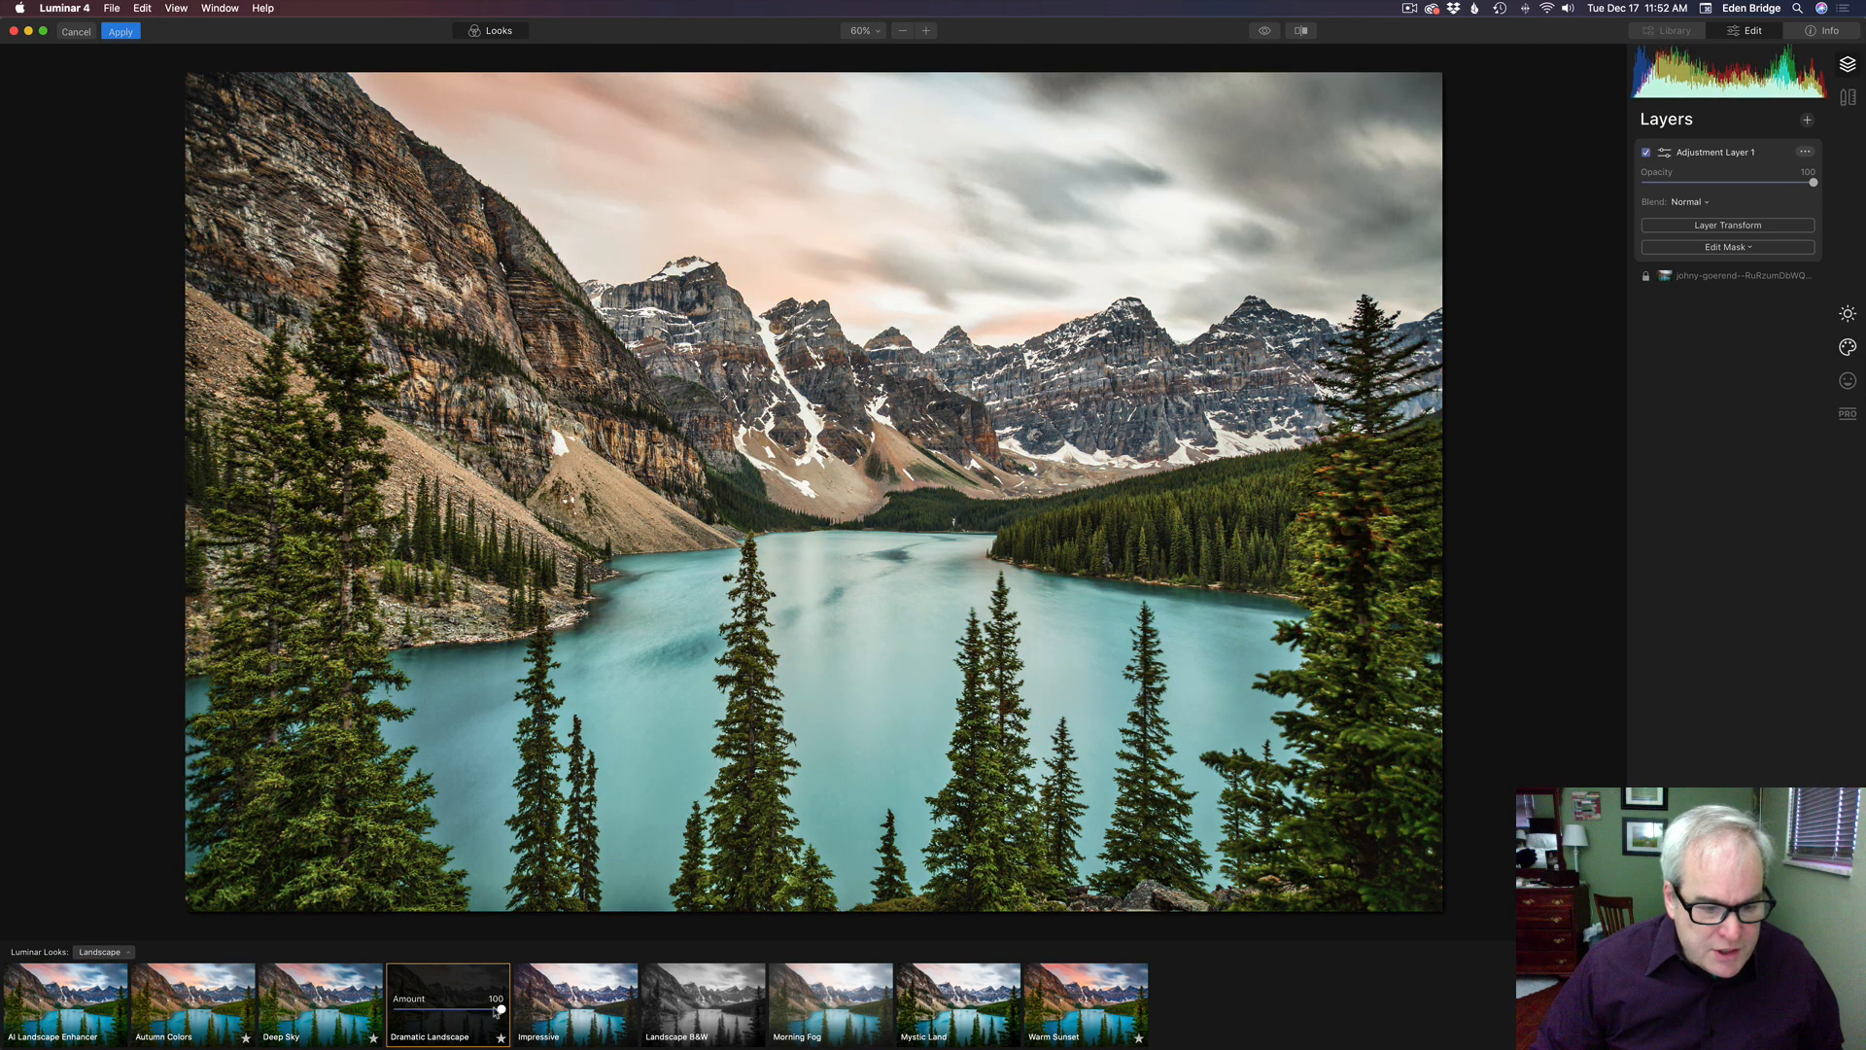
mouse_move(500, 1011)
left_mouse_down()
mouse_move(409, 1008)
mouse_move(507, 1013)
left_mouse_up()
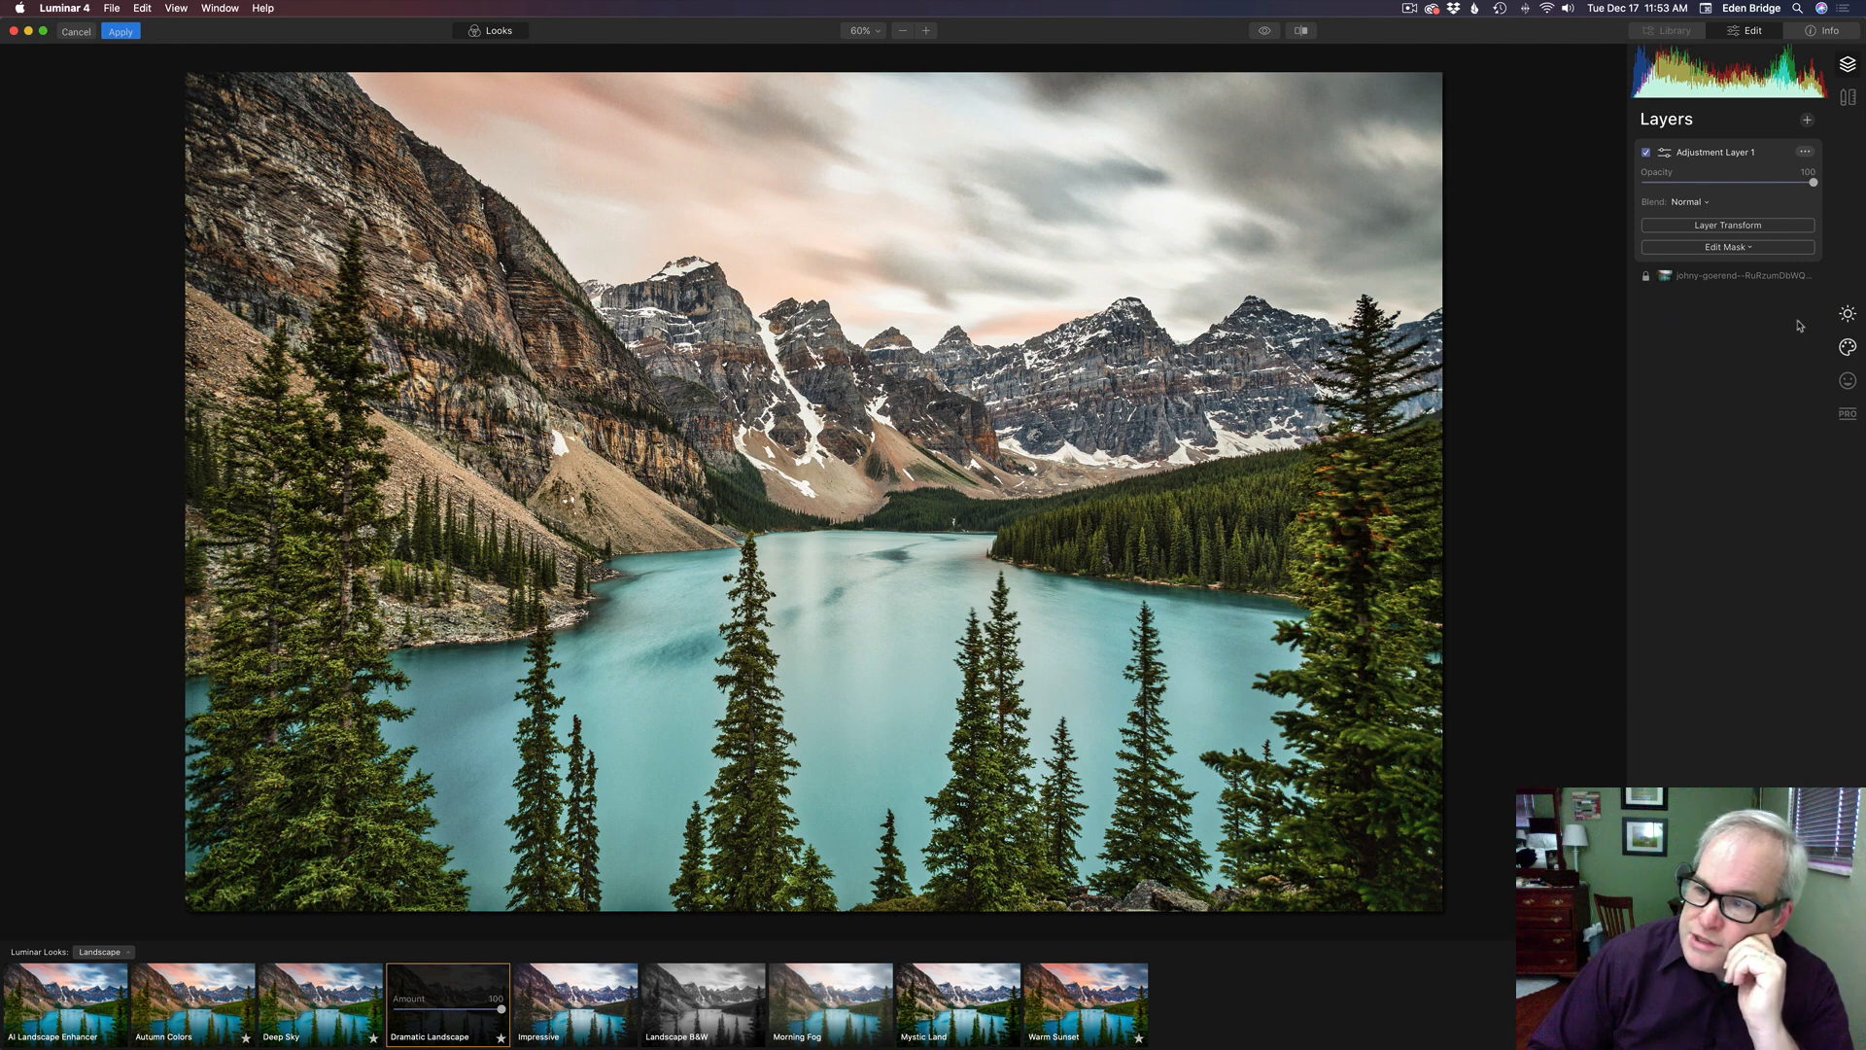
- Set AI Accent to 20 in the AI Enhance filter, and try AI Sky Enhancer at 29 before resetting it to 0
left_click(1848, 316)
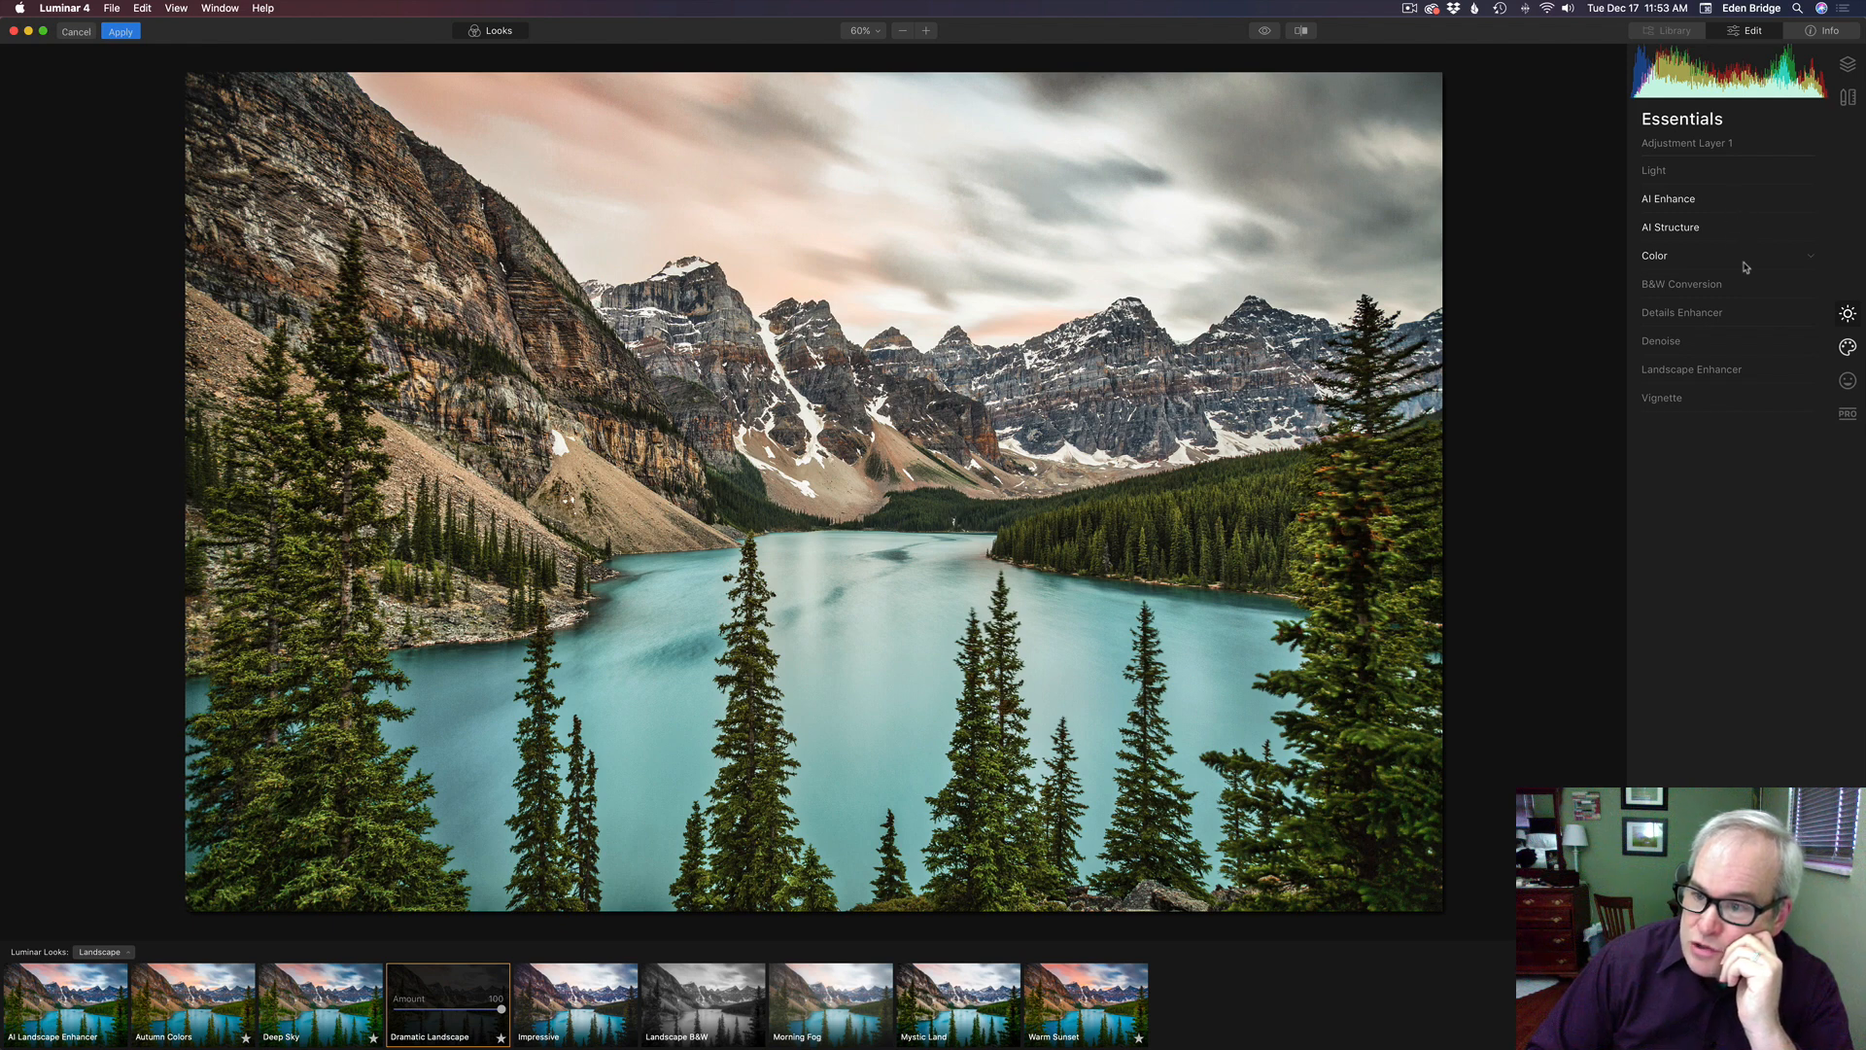
left_click(1748, 200)
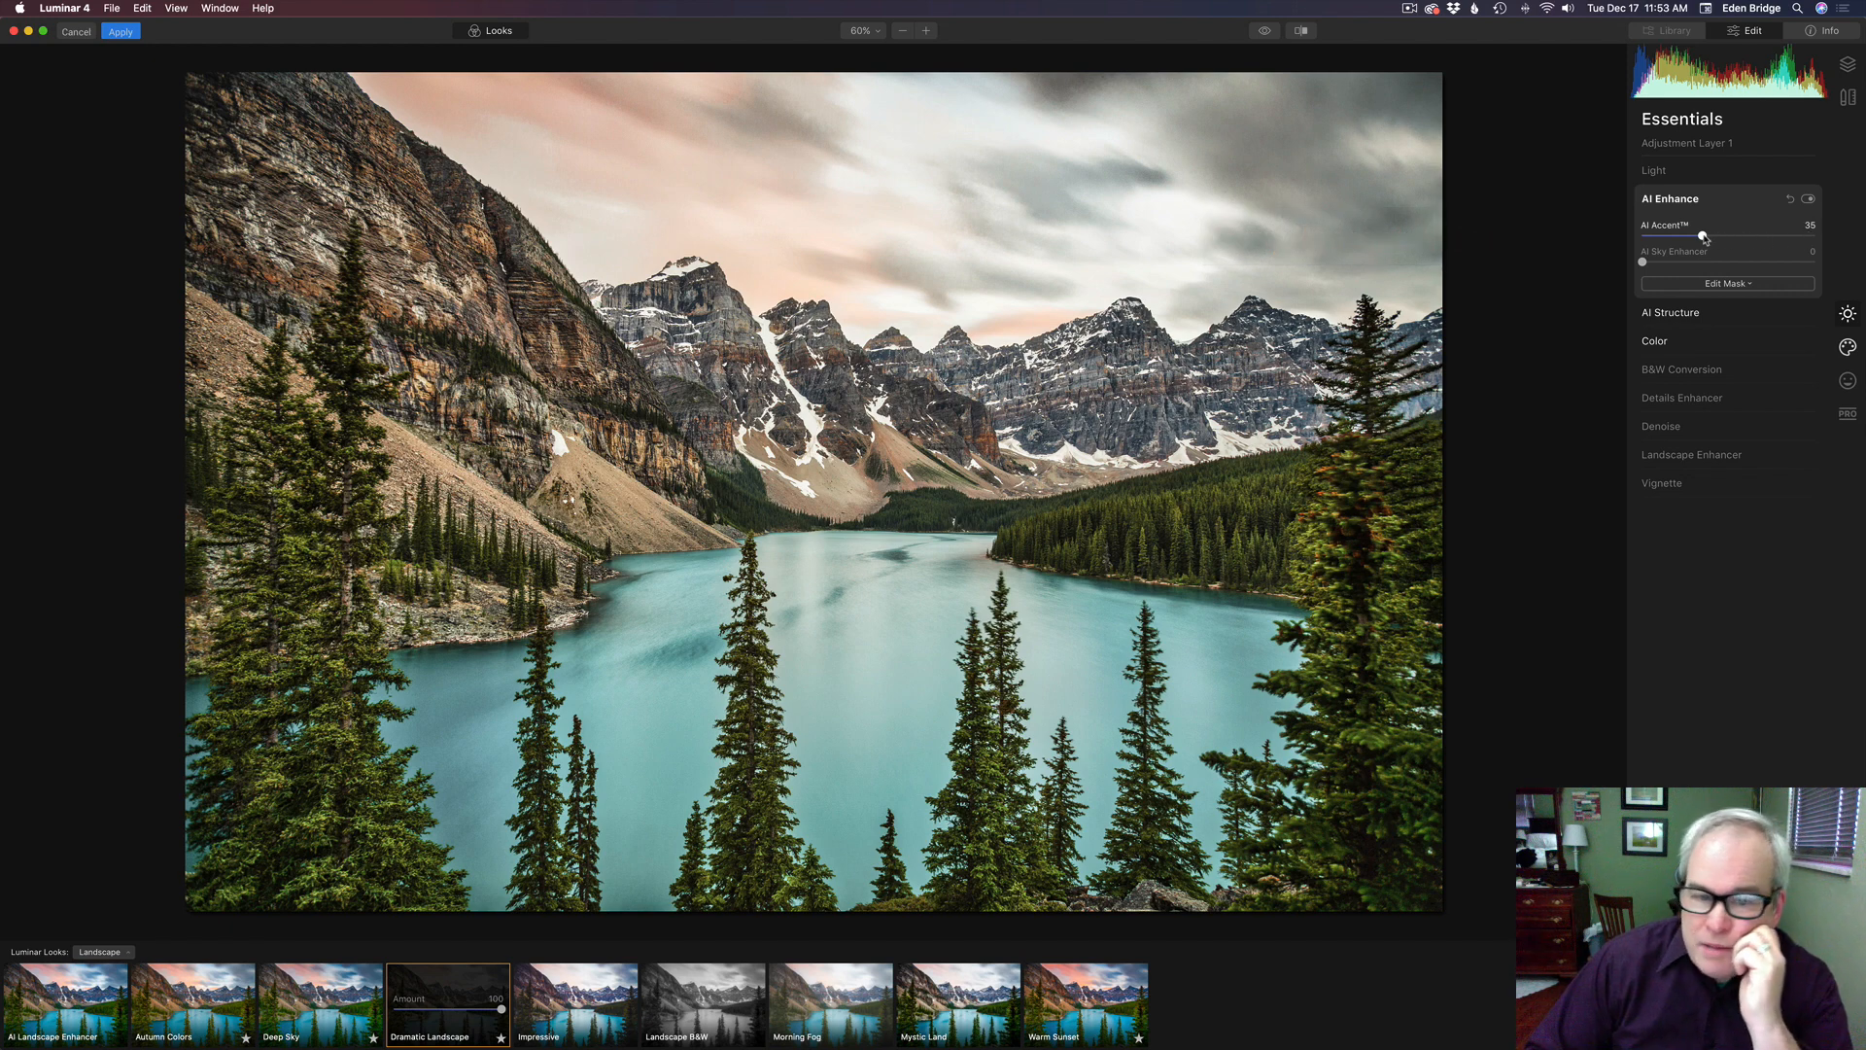
mouse_move(1703, 238)
left_mouse_down()
mouse_move(1755, 239)
mouse_move(1687, 241)
left_mouse_up()
left_click_drag(1682, 239, 1678, 241)
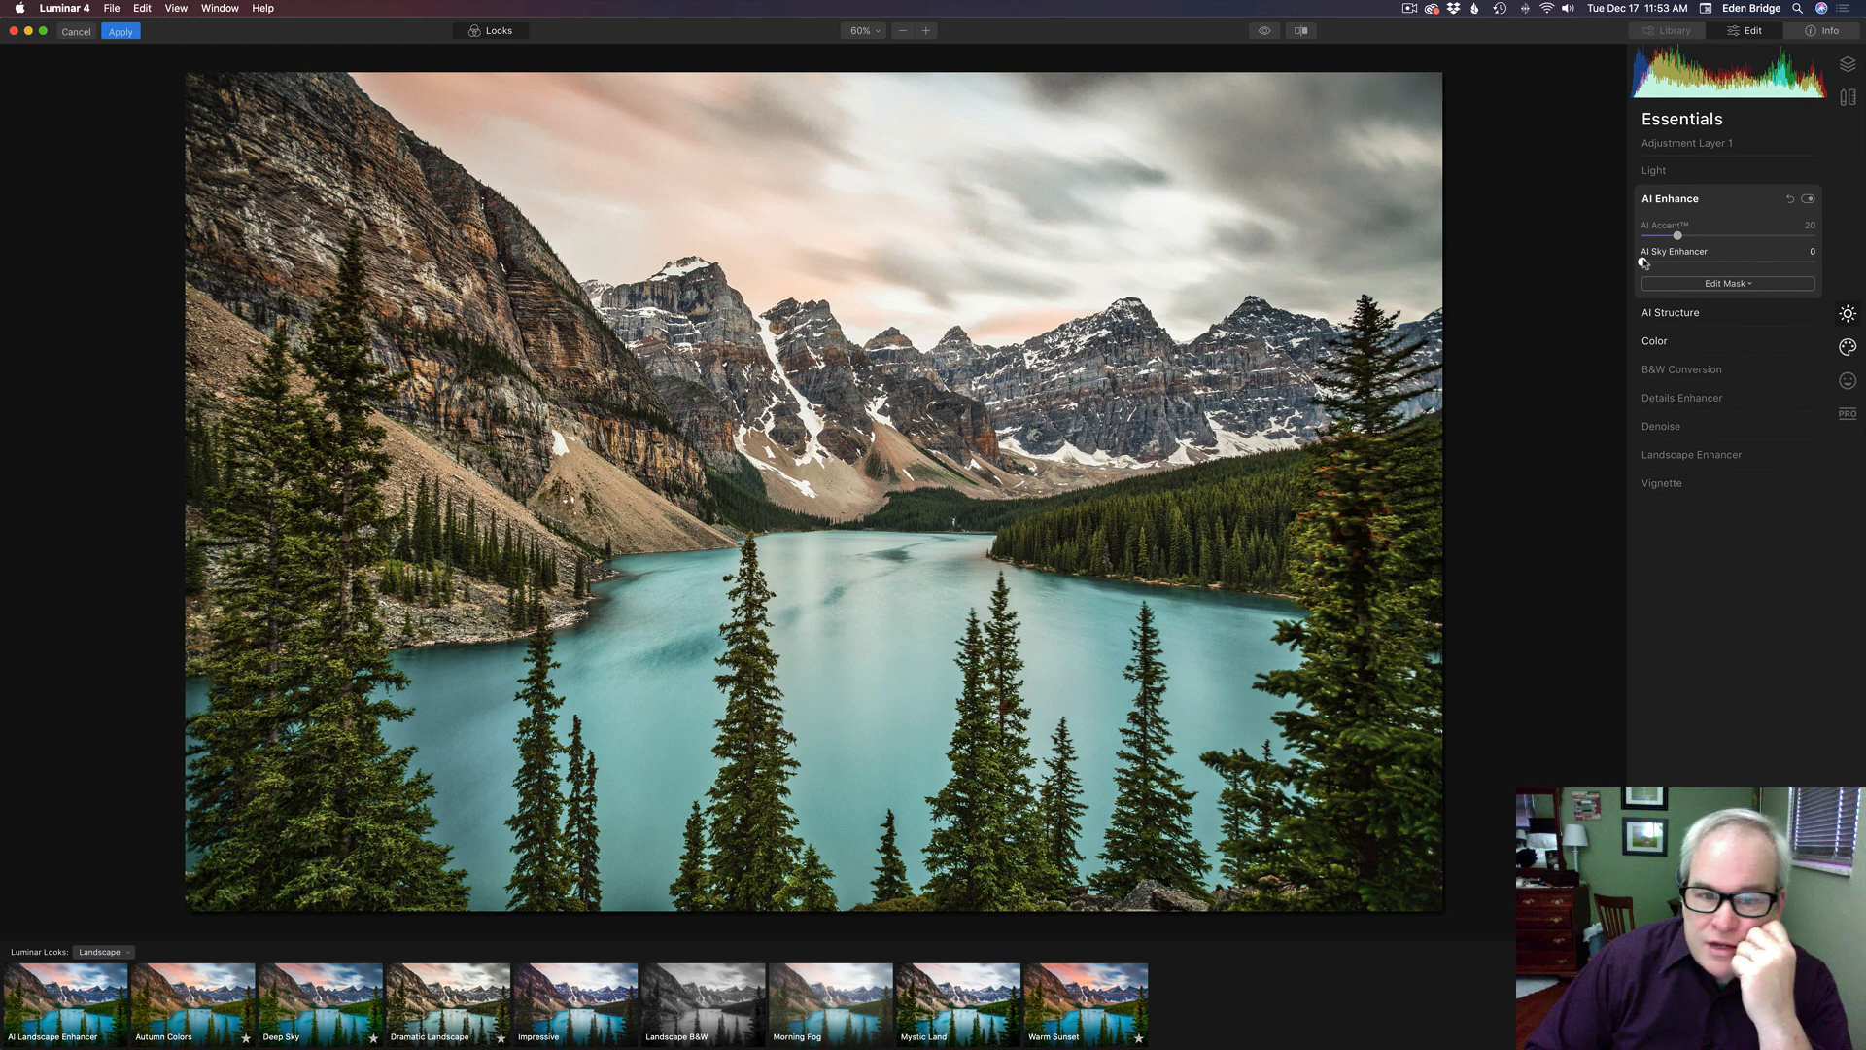
left_click_drag(1642, 262, 1696, 264)
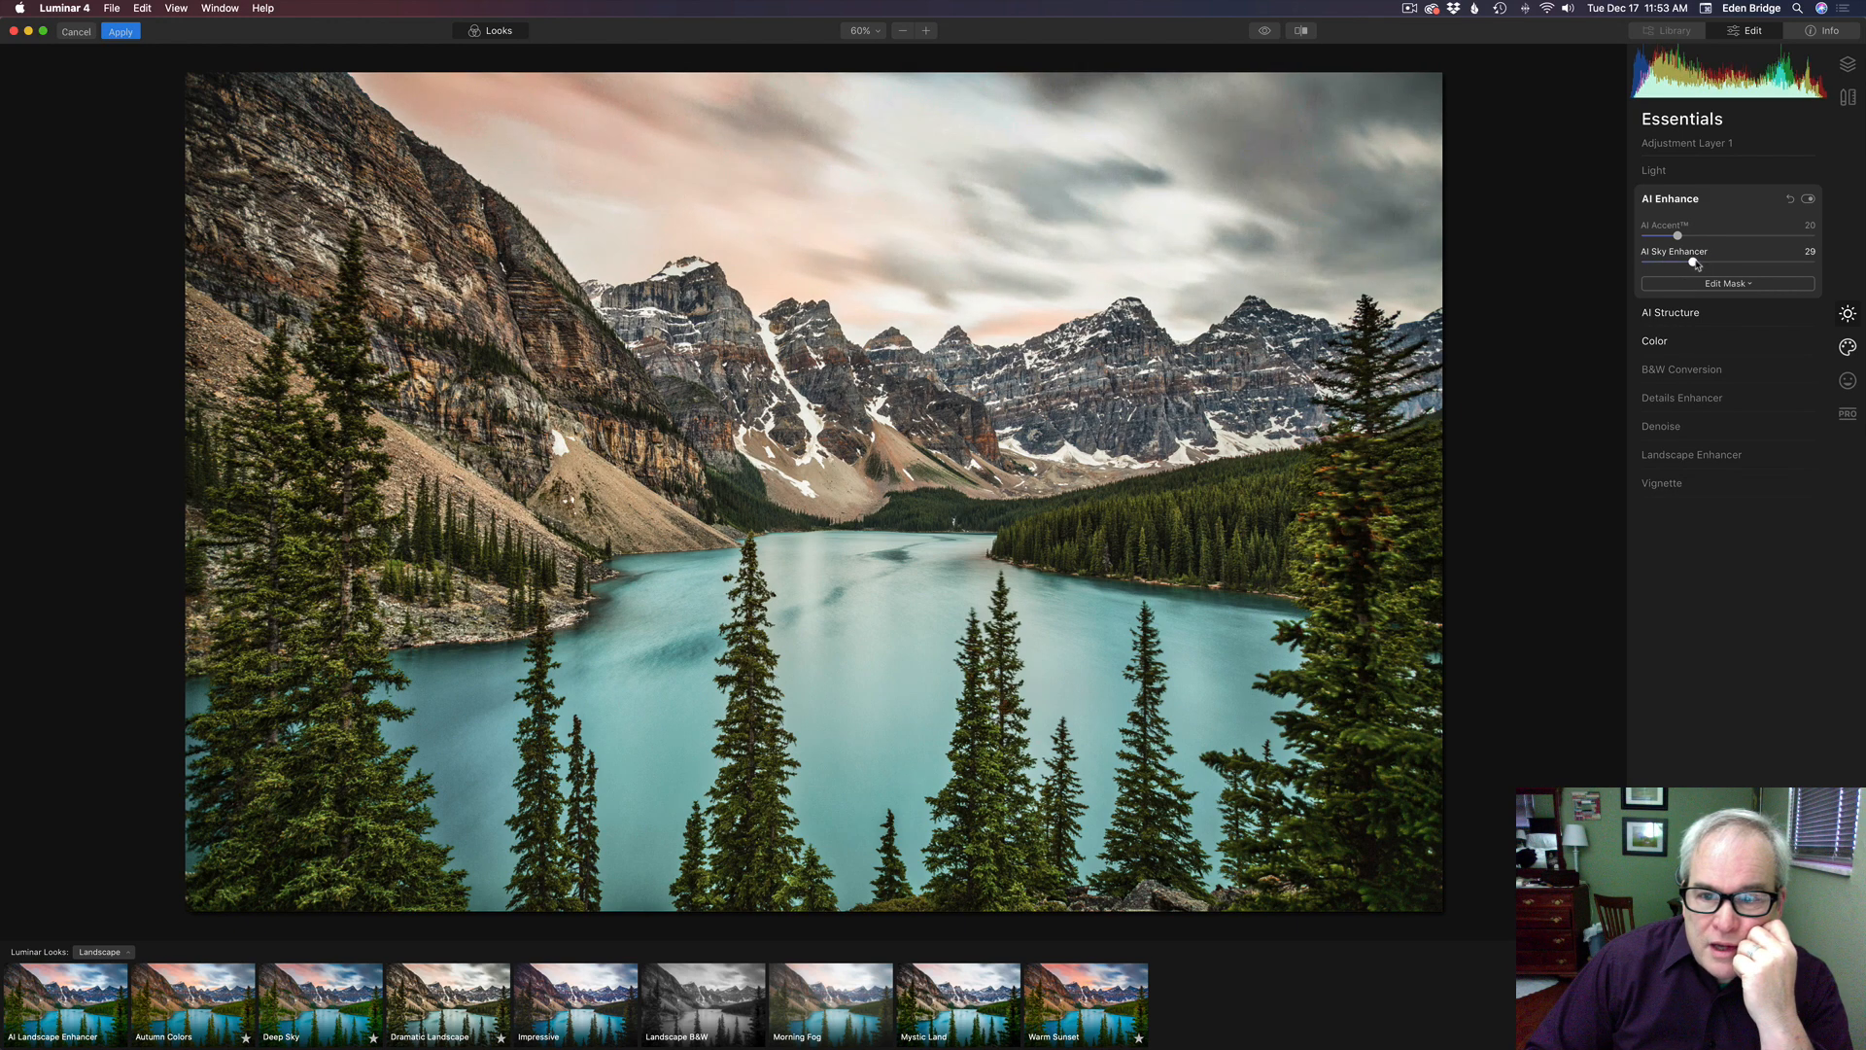
double_click(1696, 264)
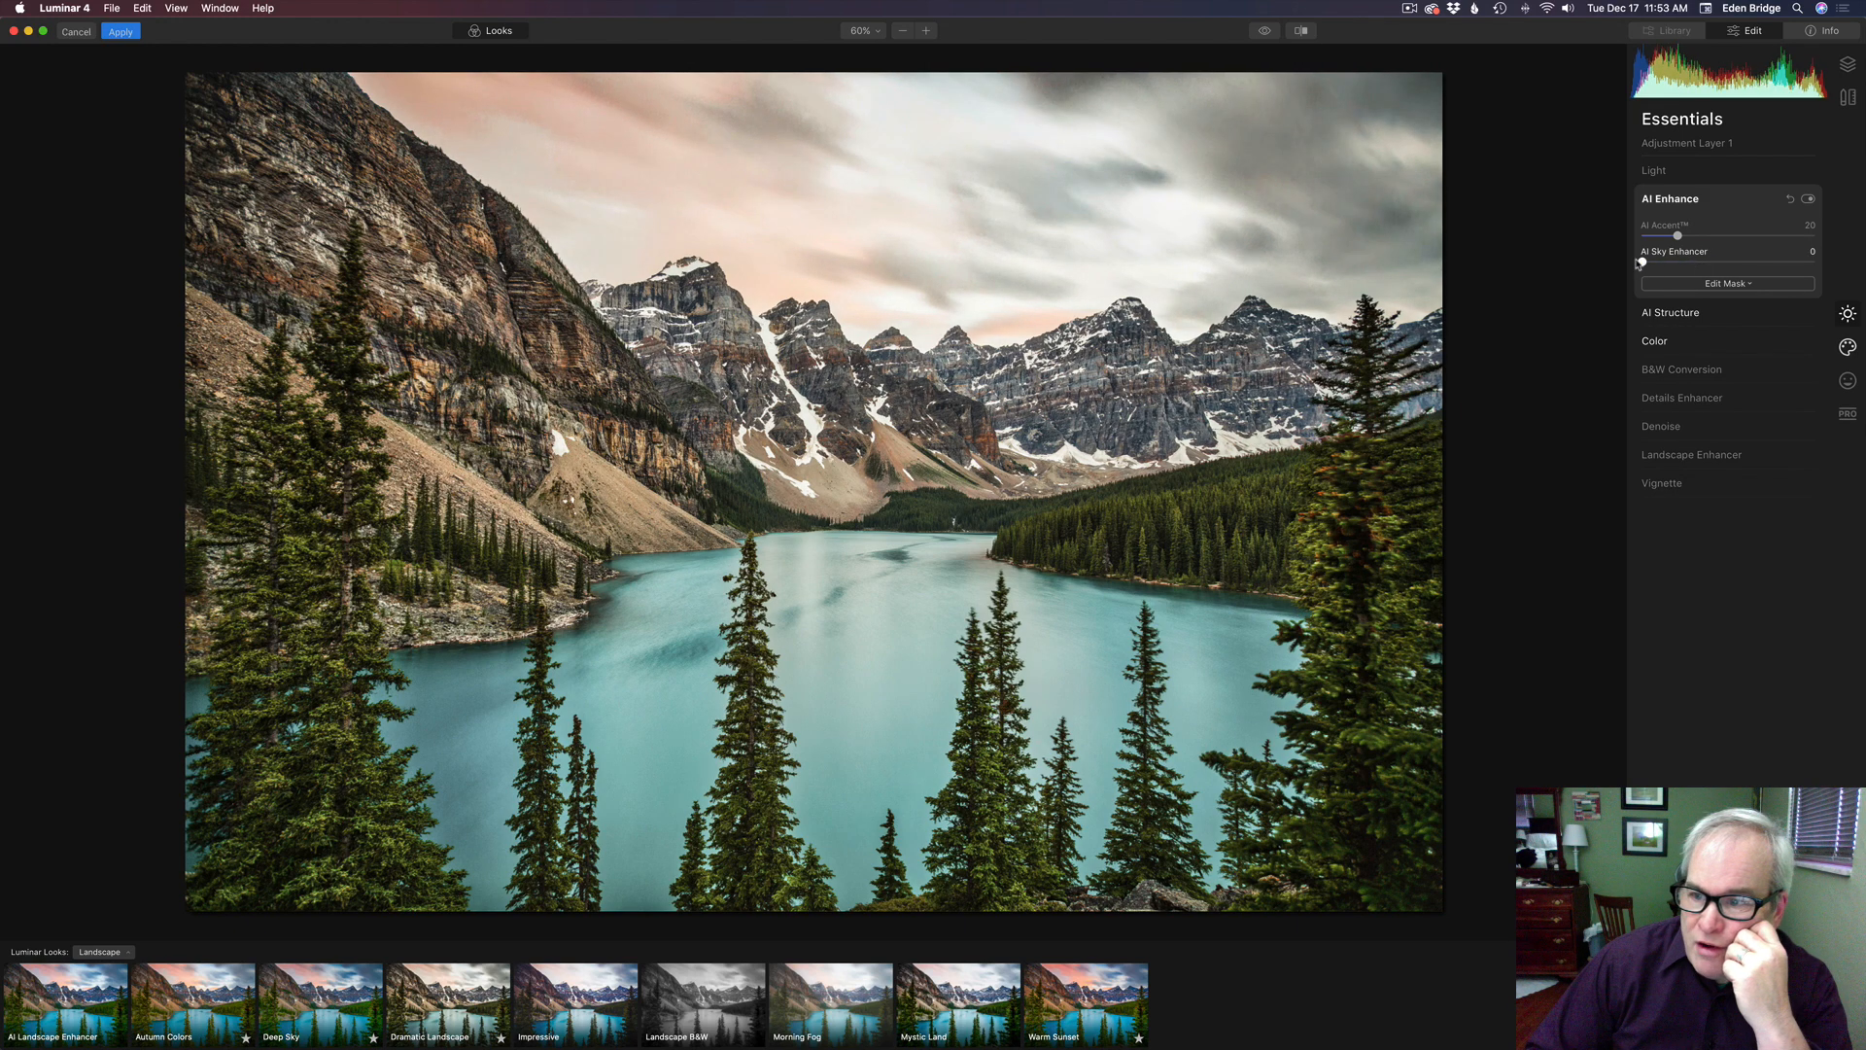
- Compare the photo with AI Structure off and on, and set the filter's Amount to 31 with Boost at 0
left_click(1755, 312)
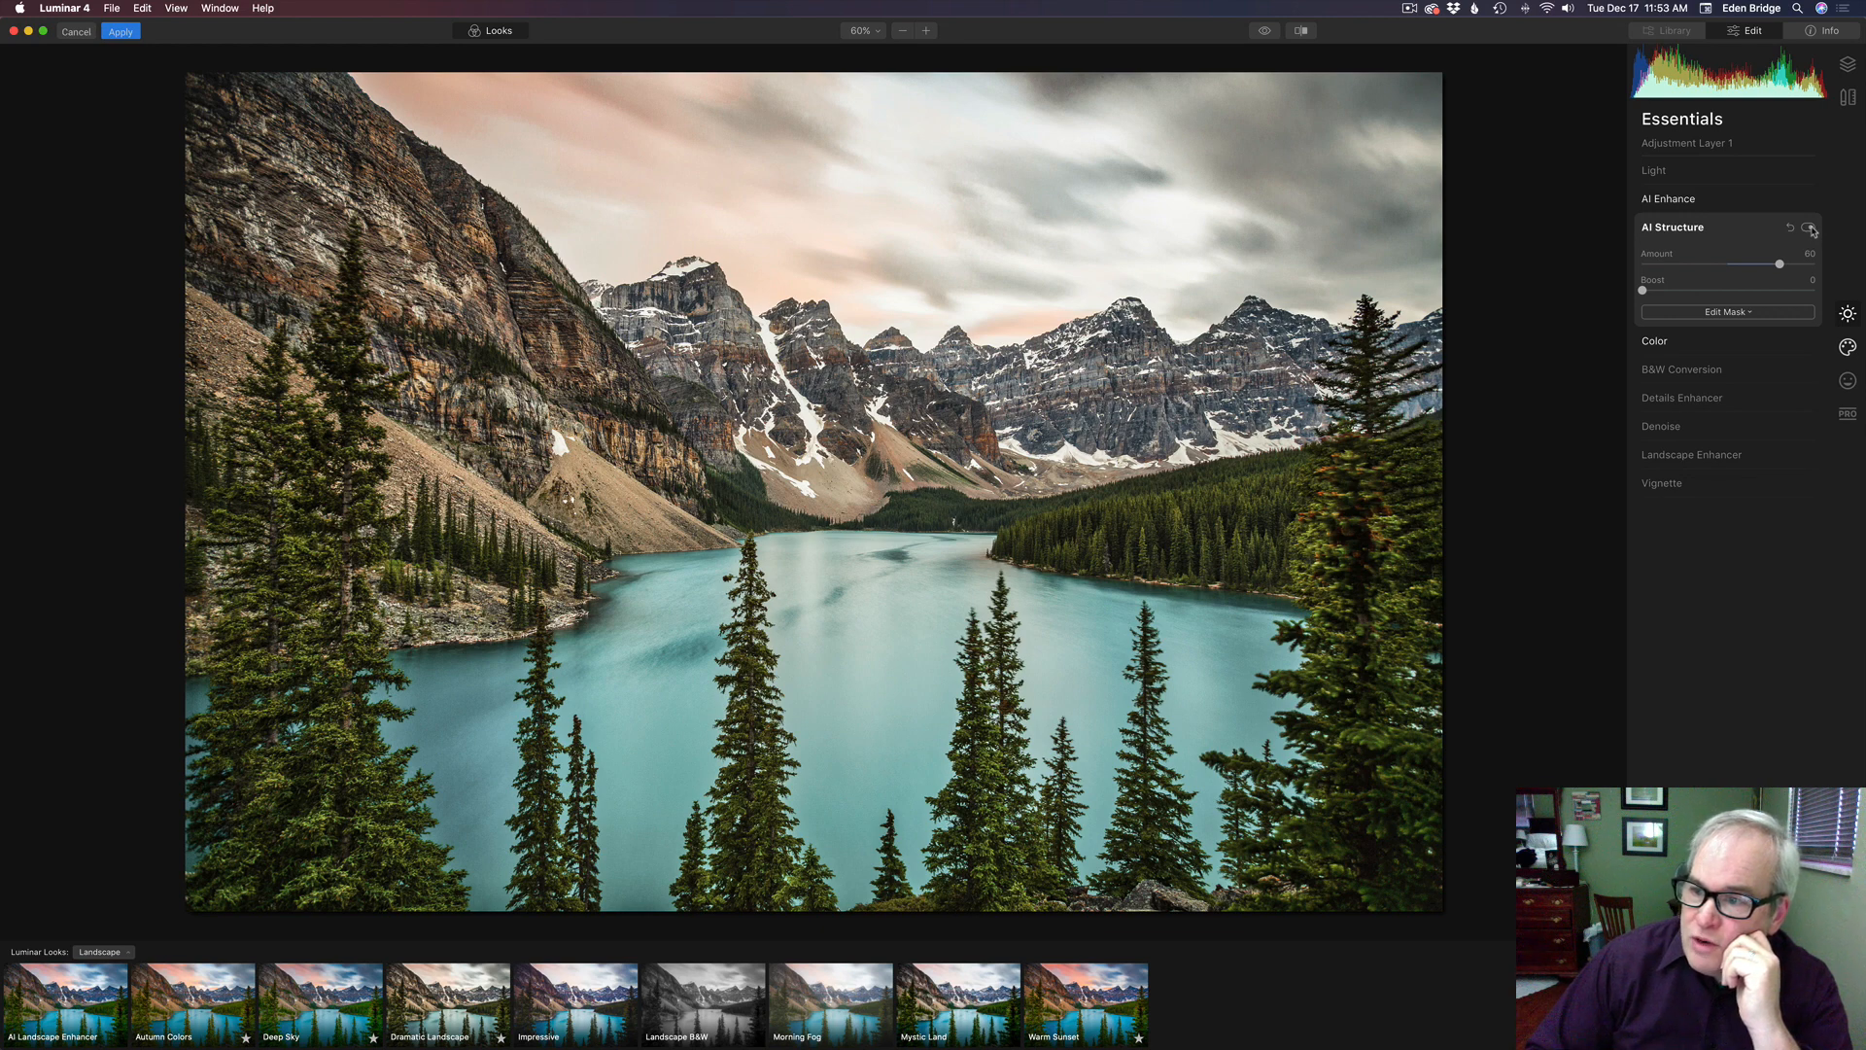
left_click(1808, 227)
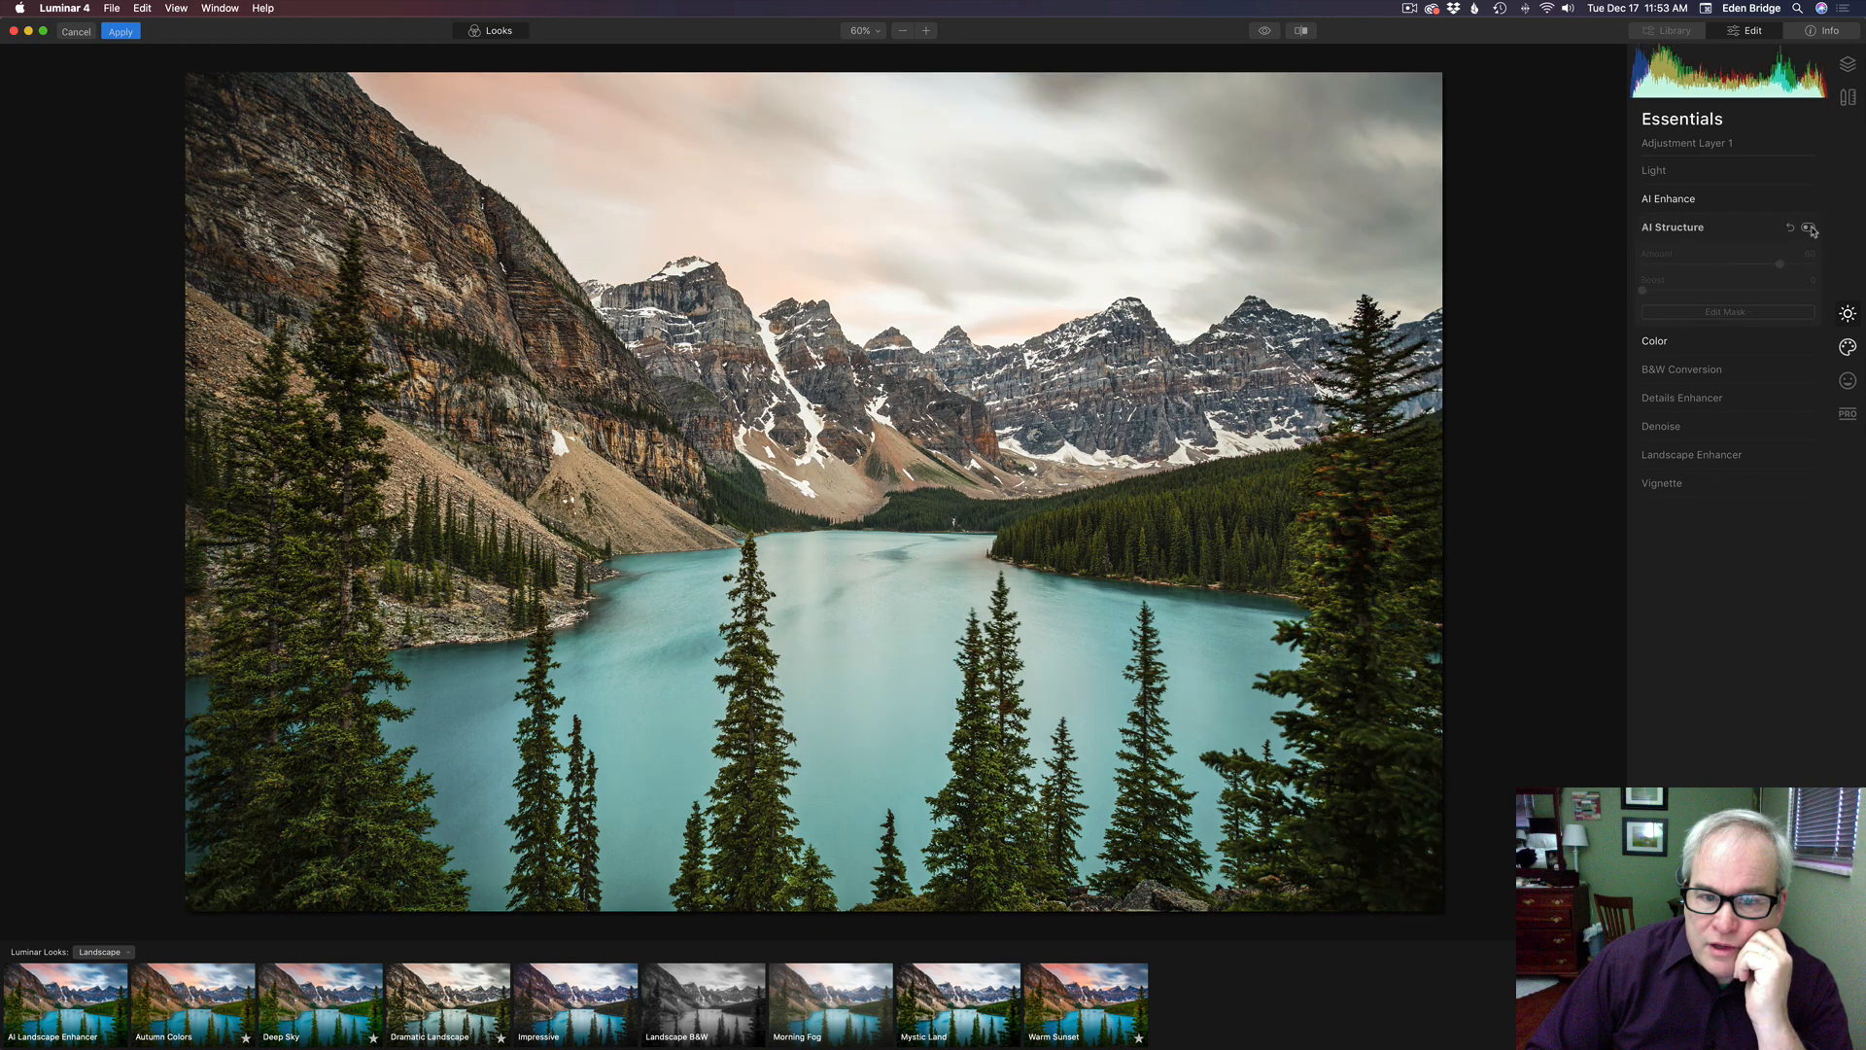
left_click(1809, 227)
left_click(1810, 228)
left_click(1809, 228)
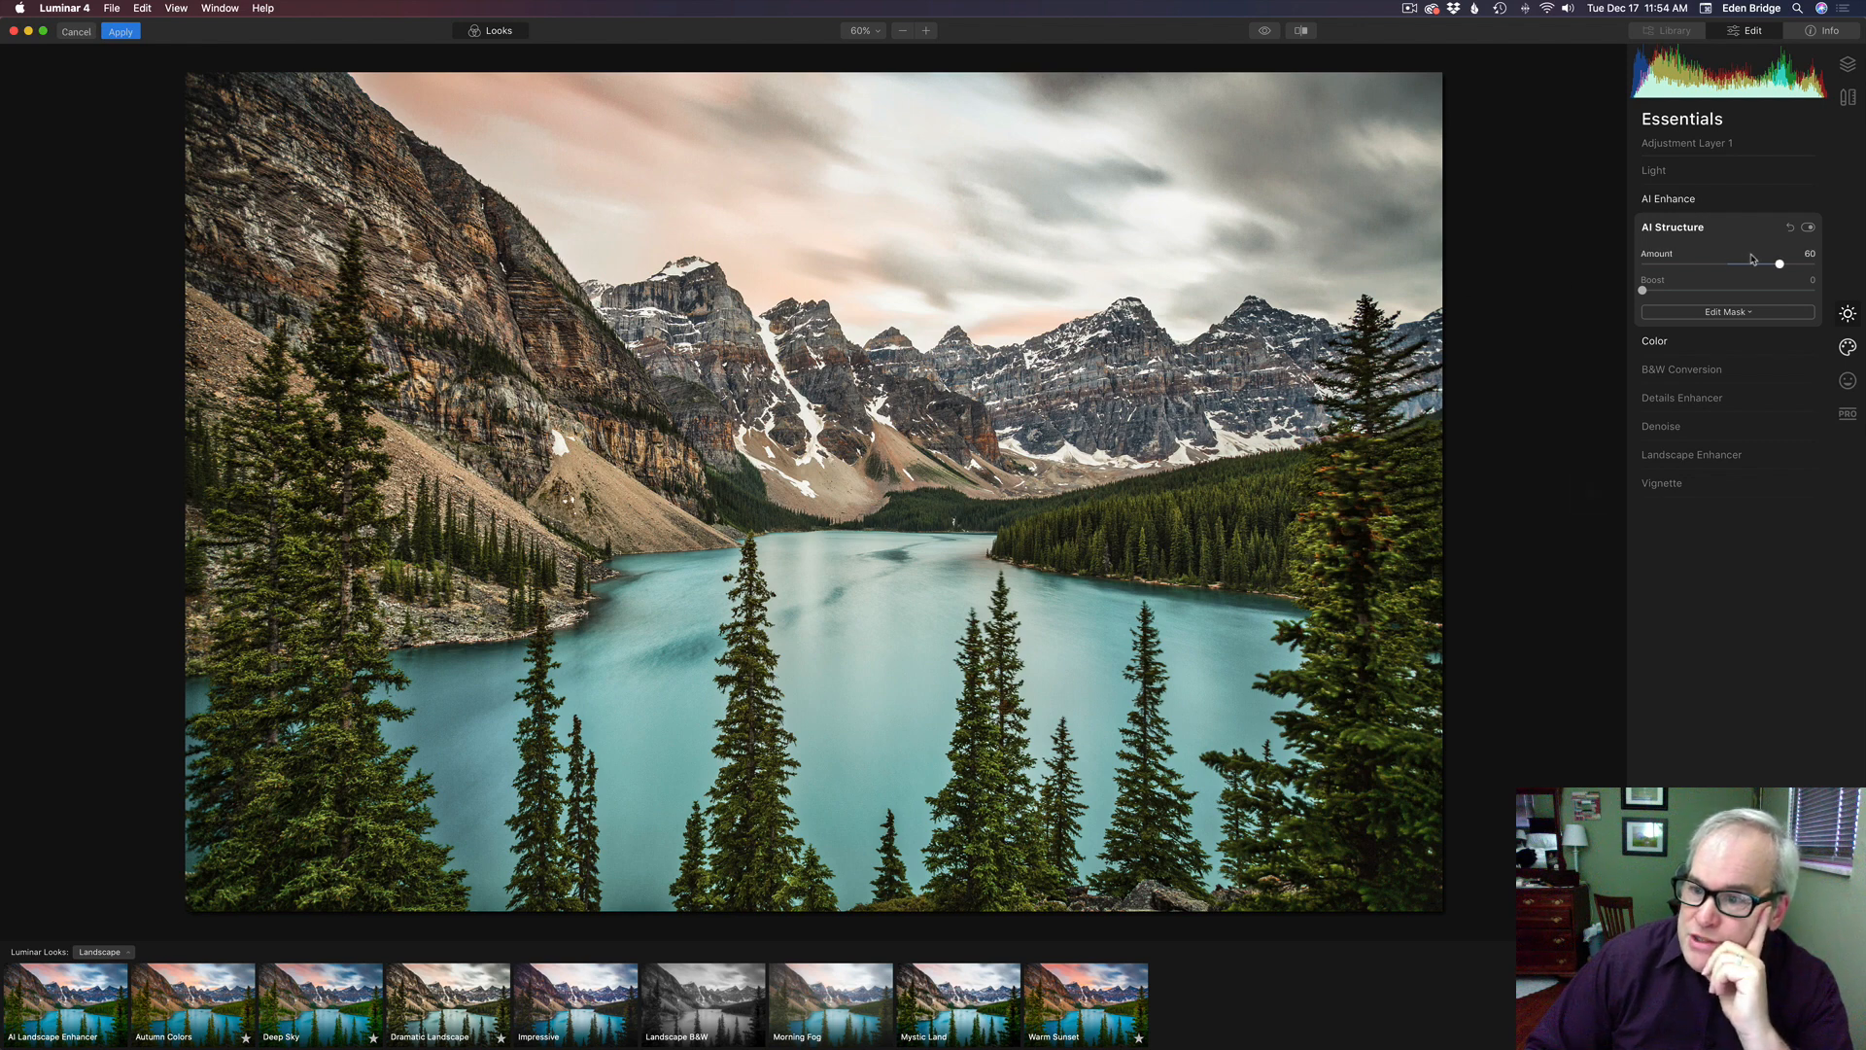
left_click_drag(1786, 265, 1755, 266)
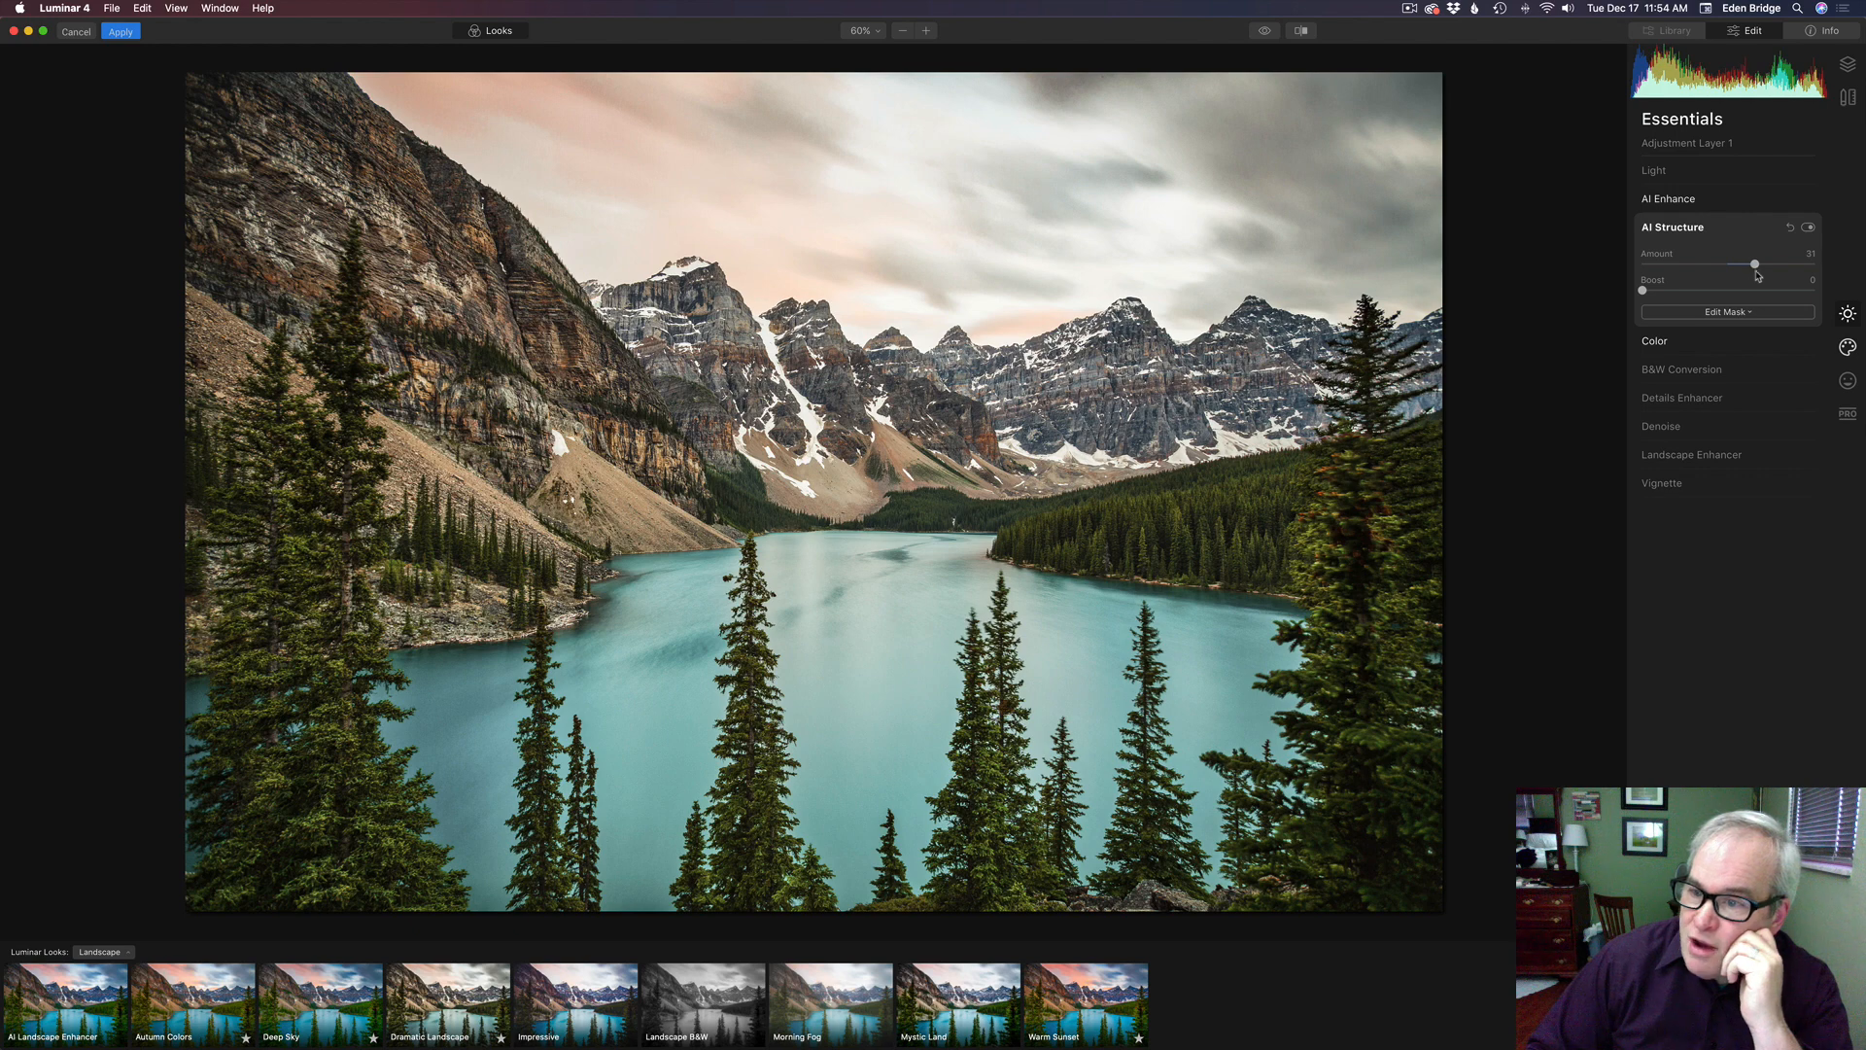
mouse_move(1643, 291)
left_mouse_down()
mouse_move(1720, 292)
mouse_move(1608, 288)
left_mouse_up()
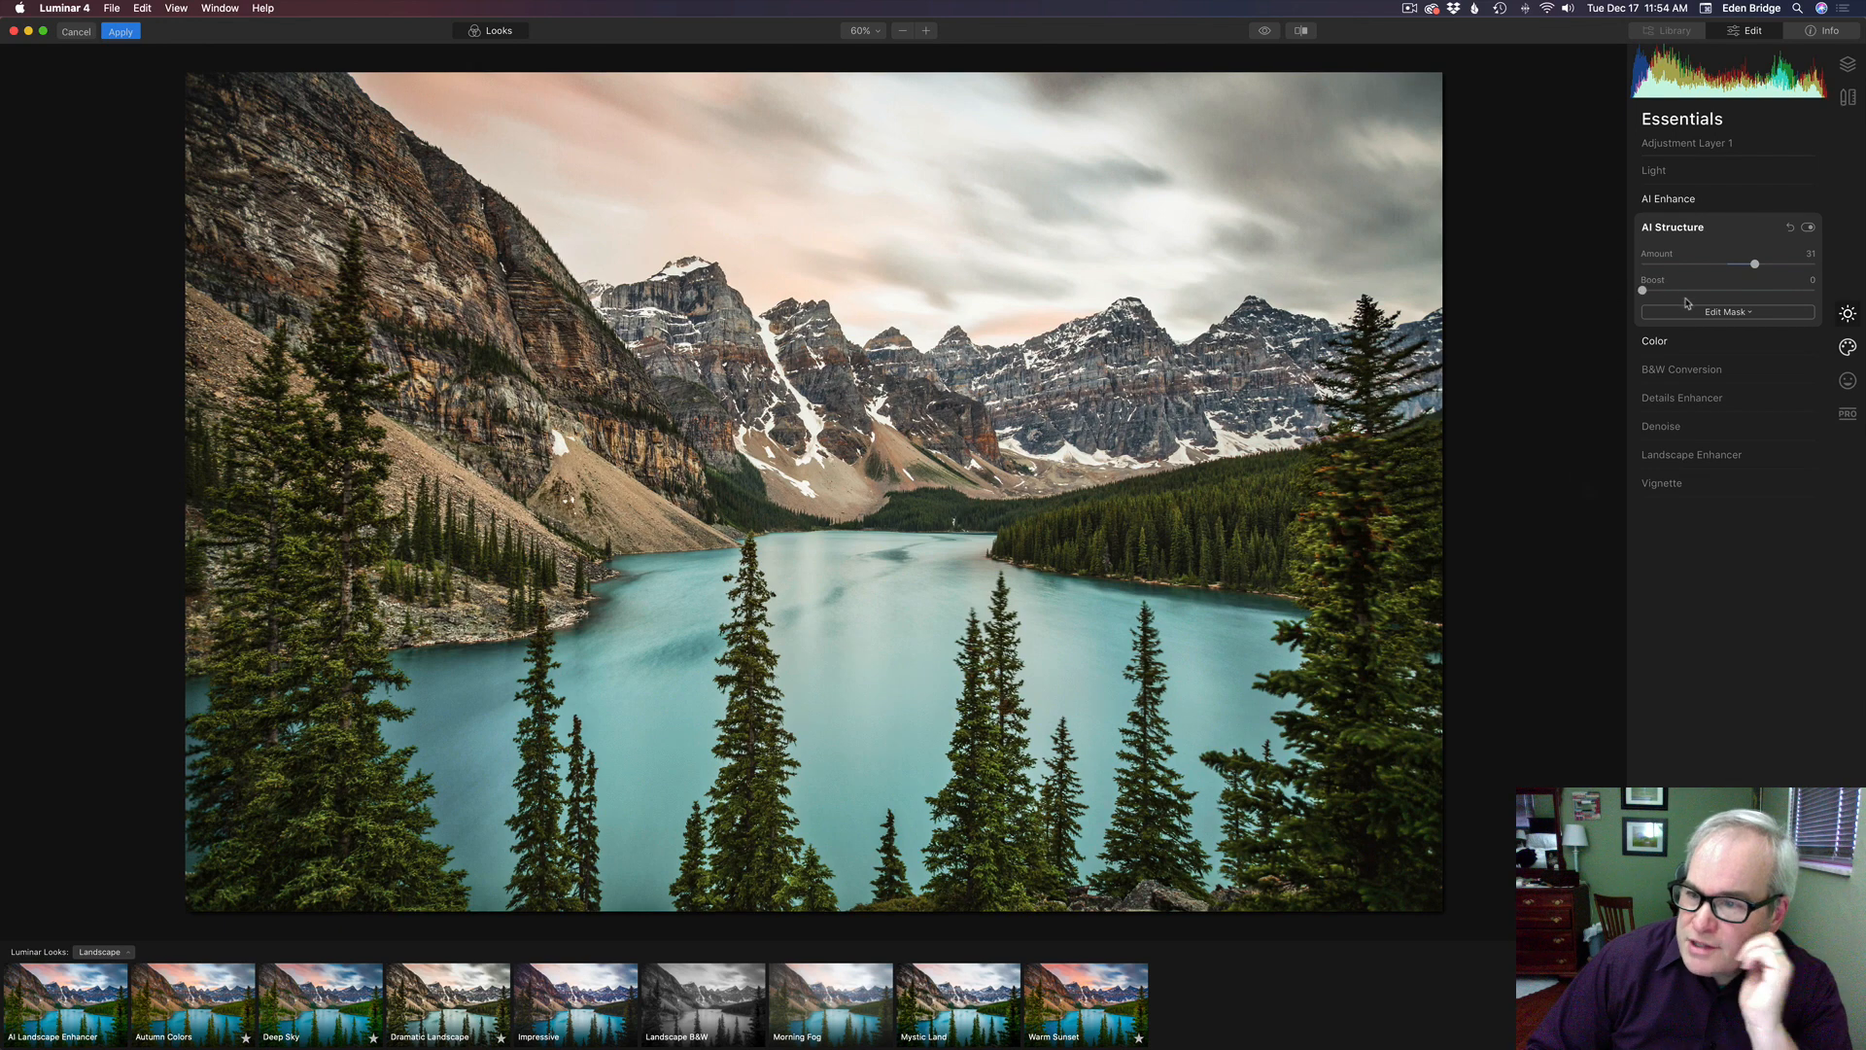
- Set Saturation to -33 and Vibrance to 32 in the Color filter, resetting each to 0 first to compare
left_click(1739, 342)
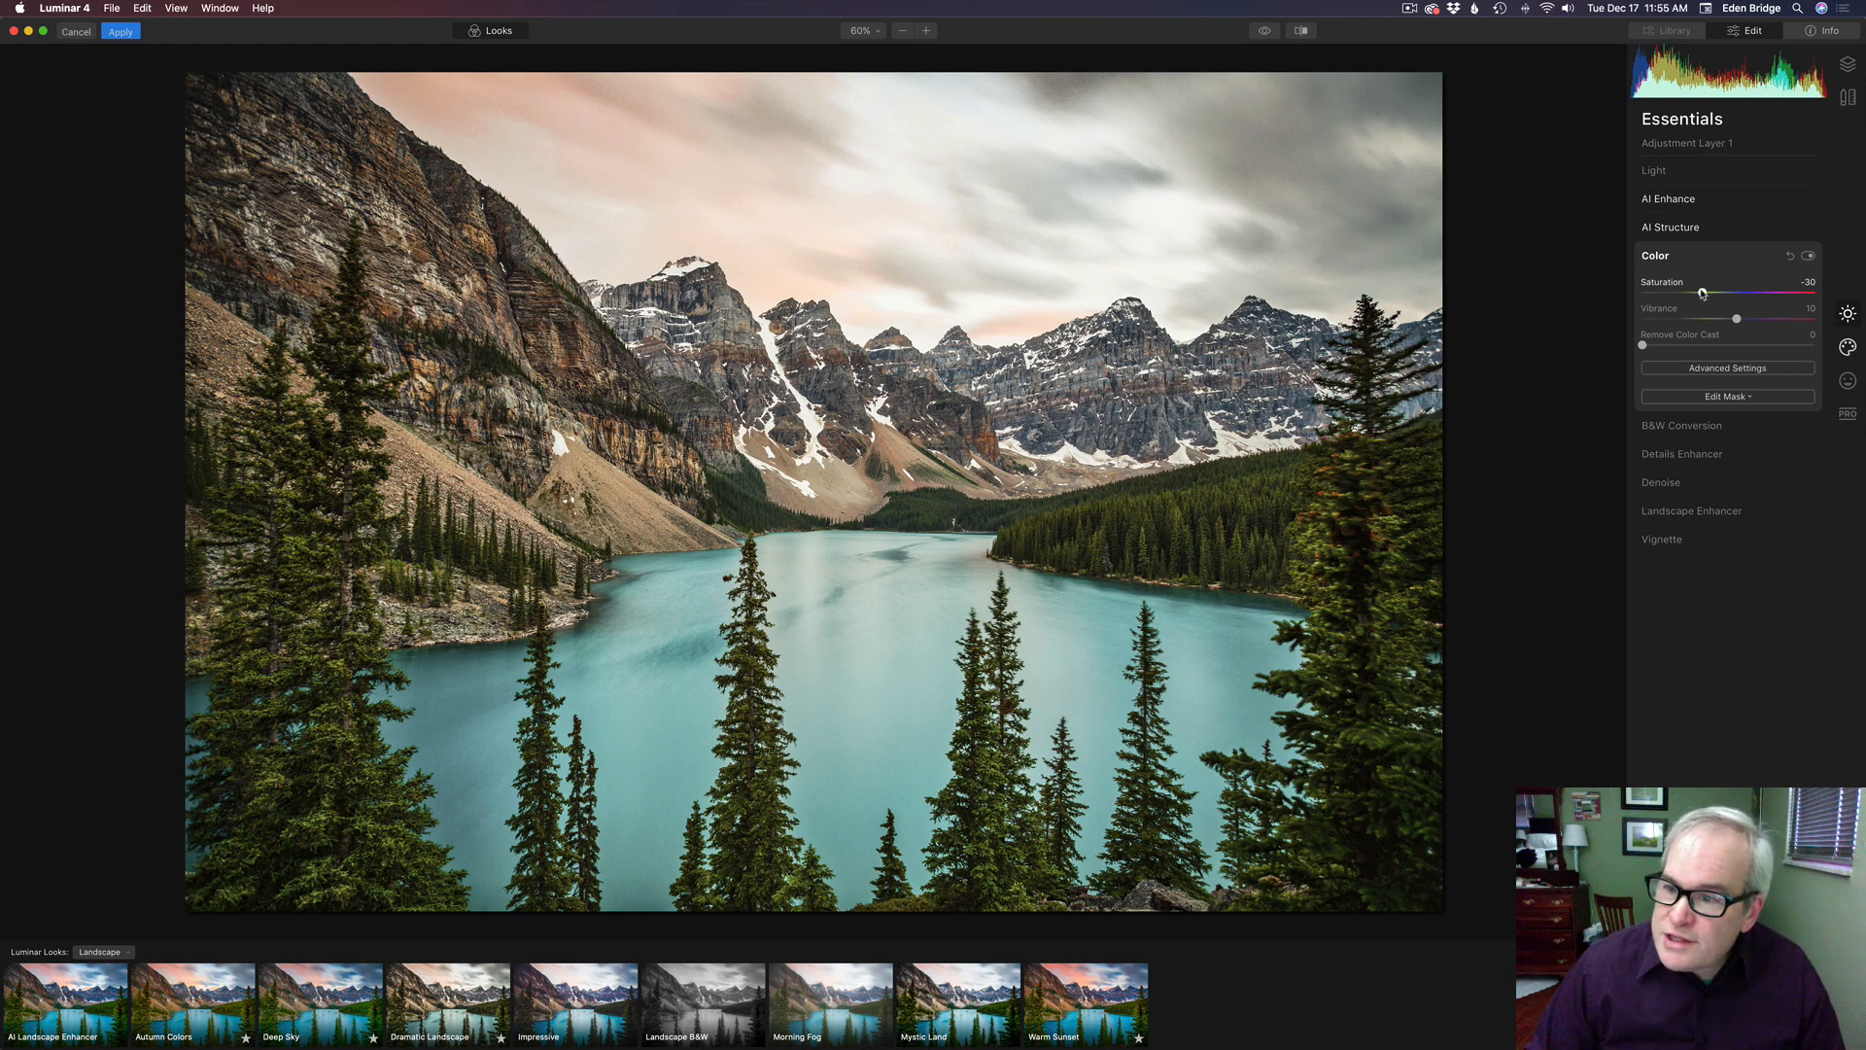
double_click(1702, 293)
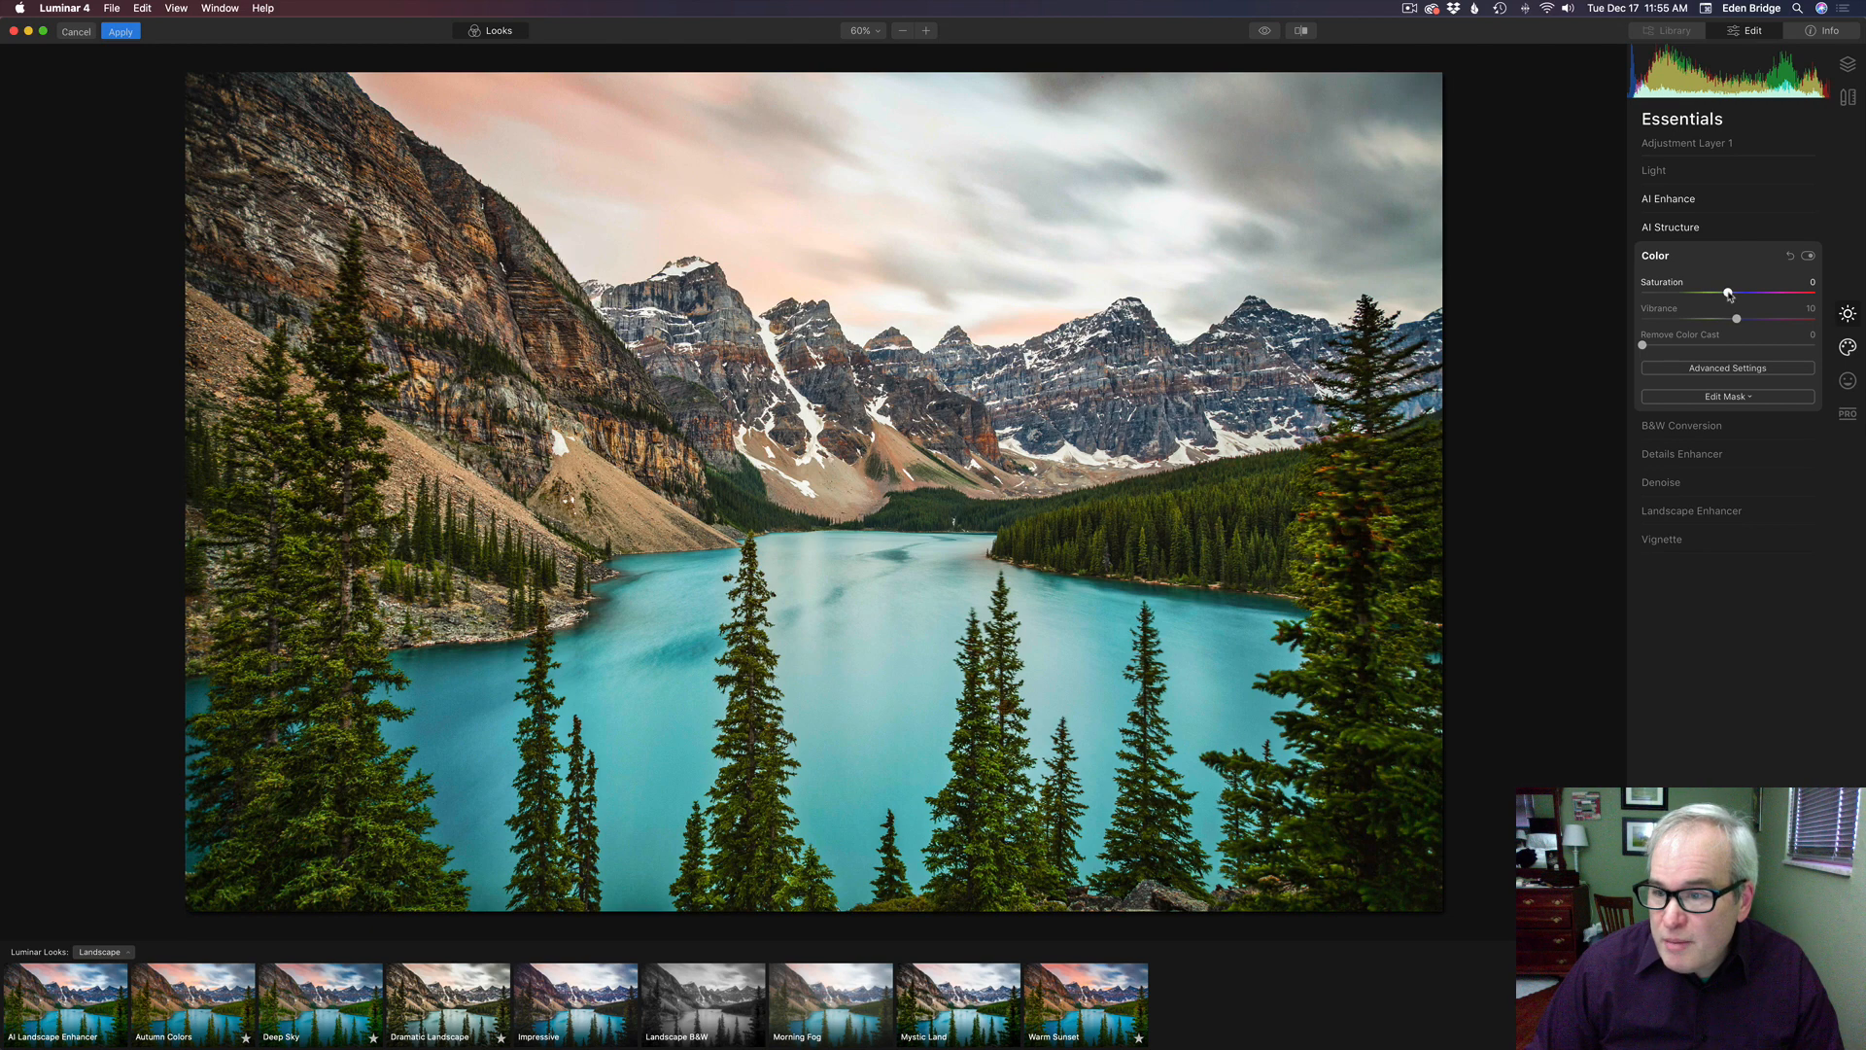
left_click_drag(1729, 294, 1700, 295)
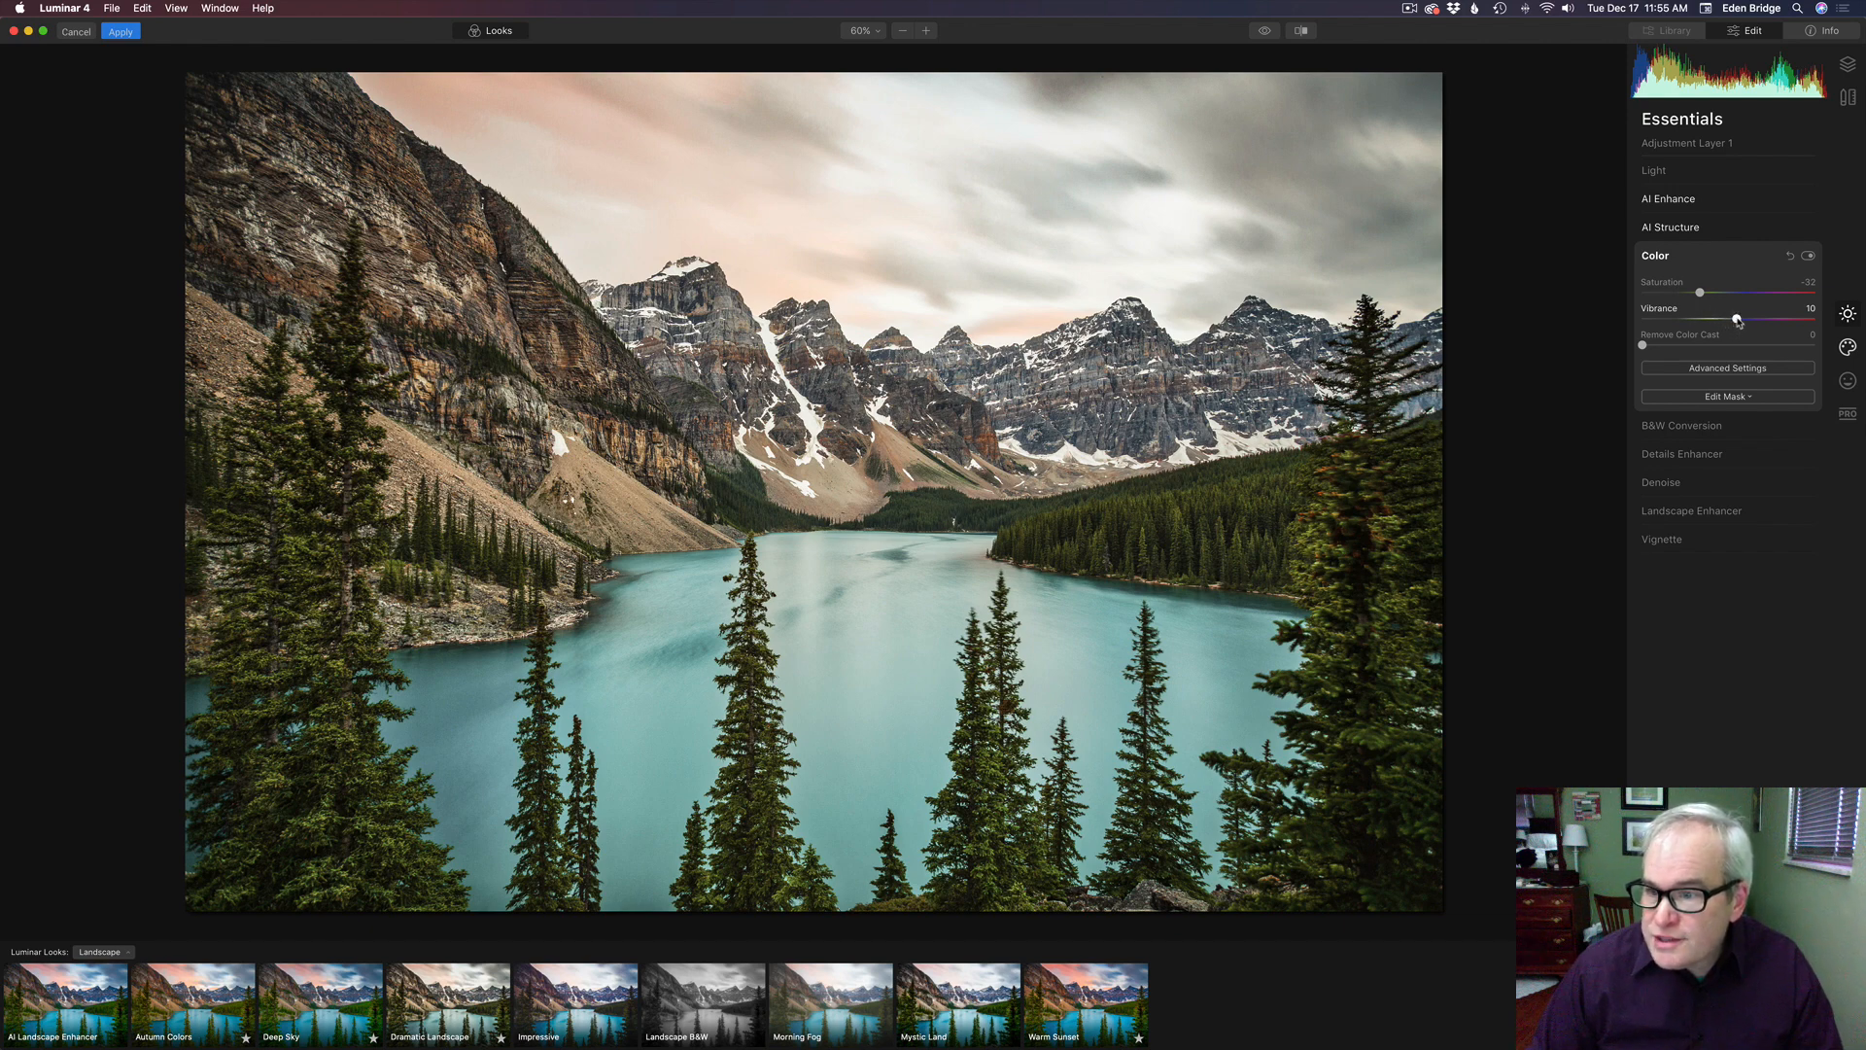
double_click(1737, 320)
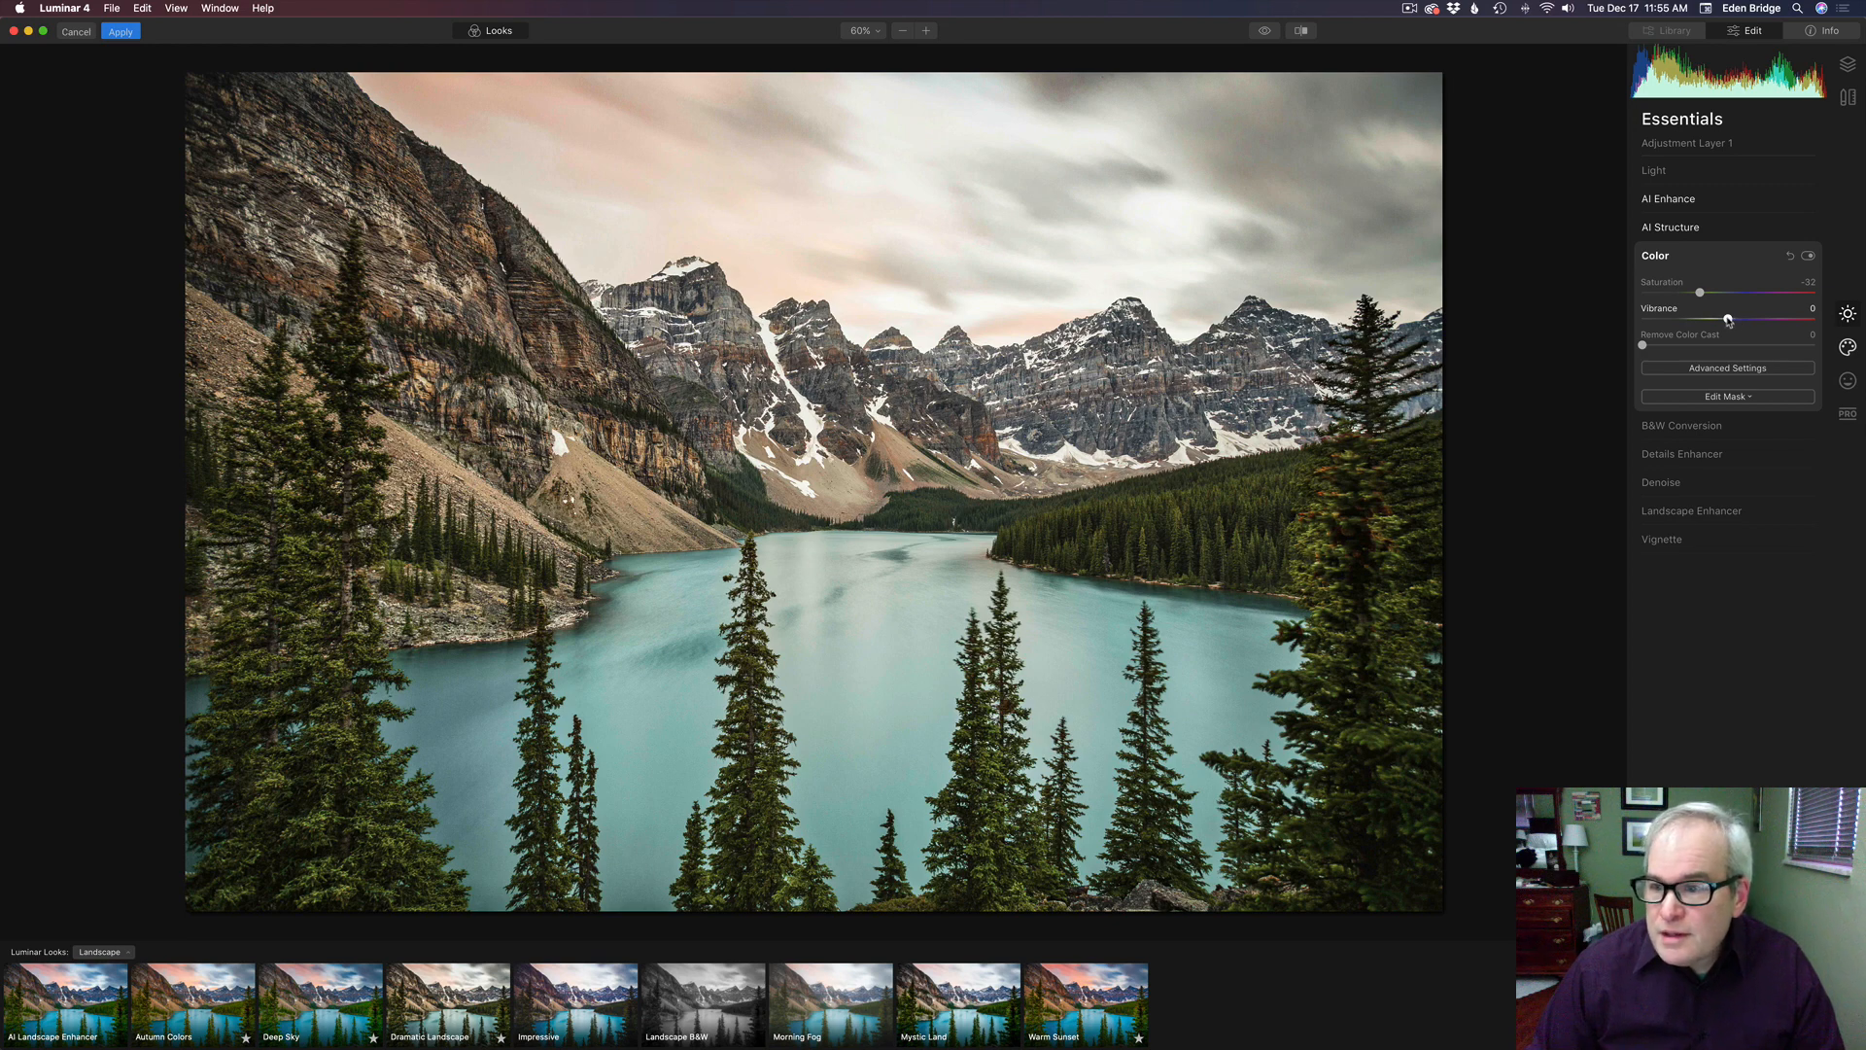
mouse_move(1729, 321)
left_mouse_down()
mouse_move(1775, 321)
mouse_move(1757, 322)
left_mouse_up()
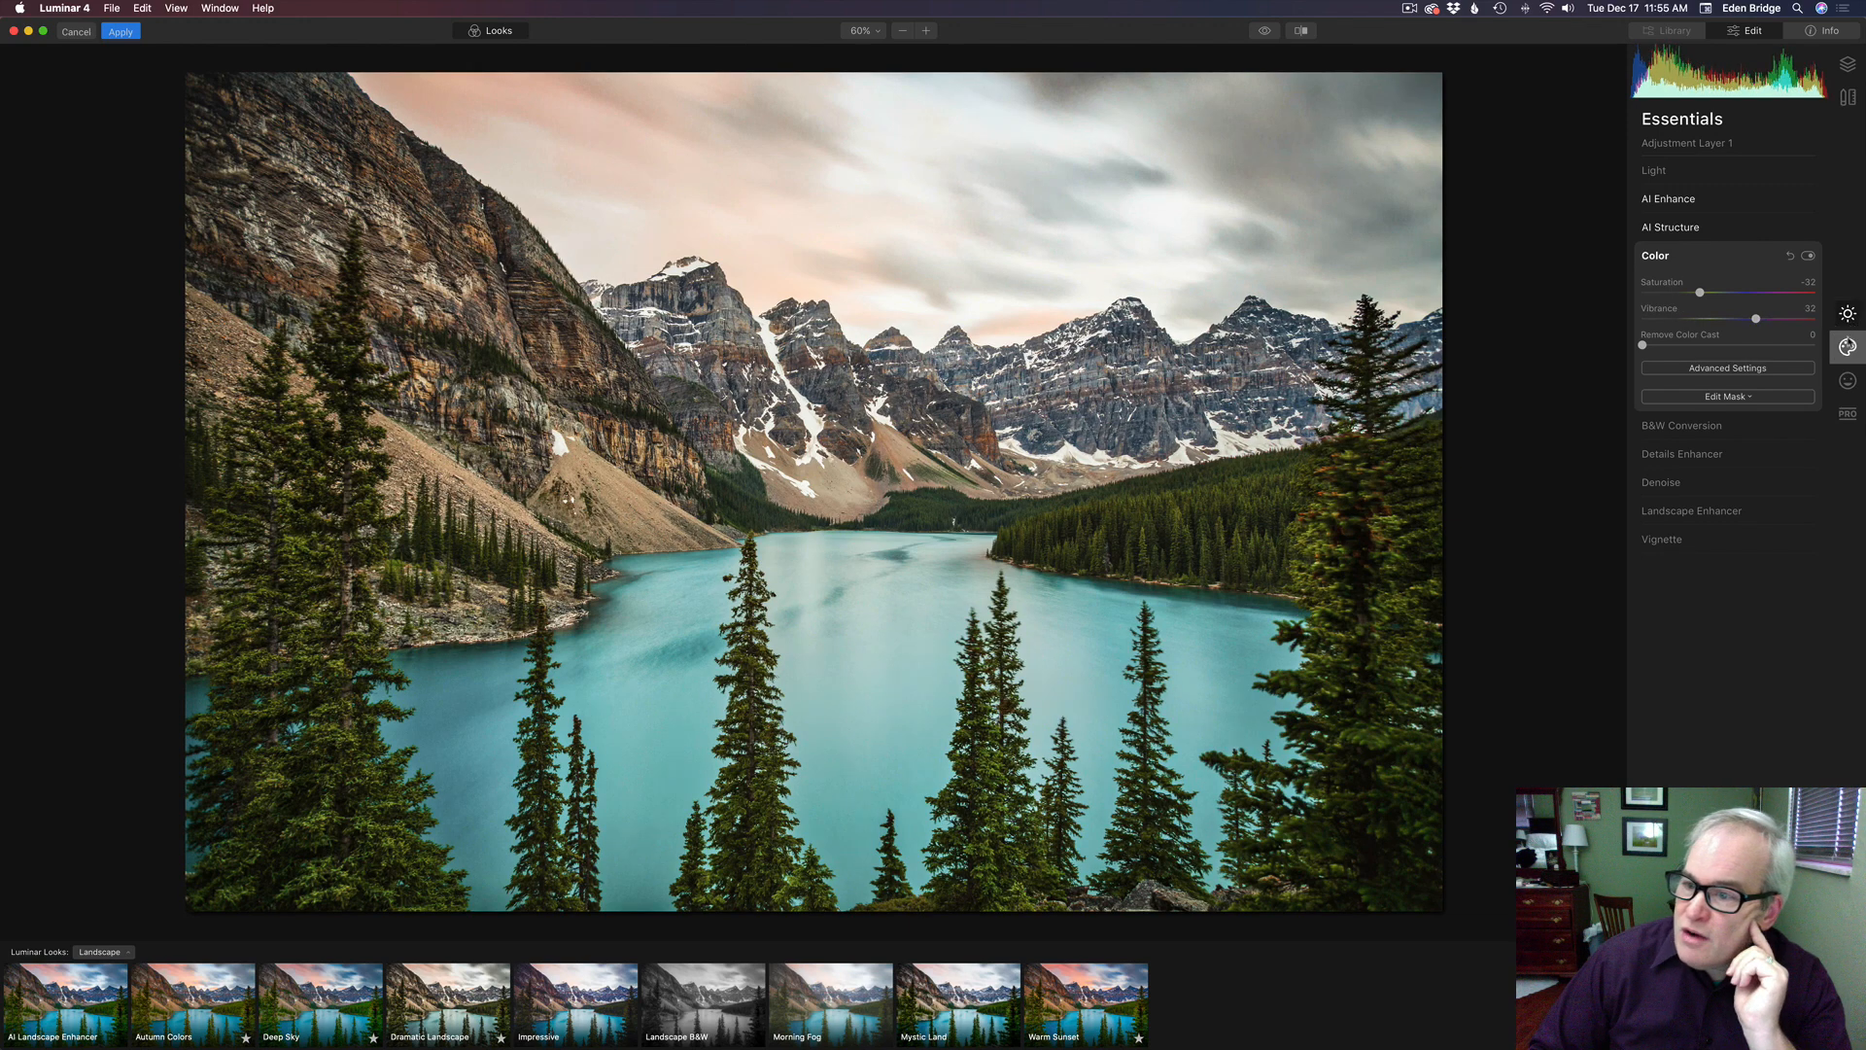
- Compare the photo with the Dramatic filter's Amount at 0, and set that Amount to about 35
left_click(1847, 347)
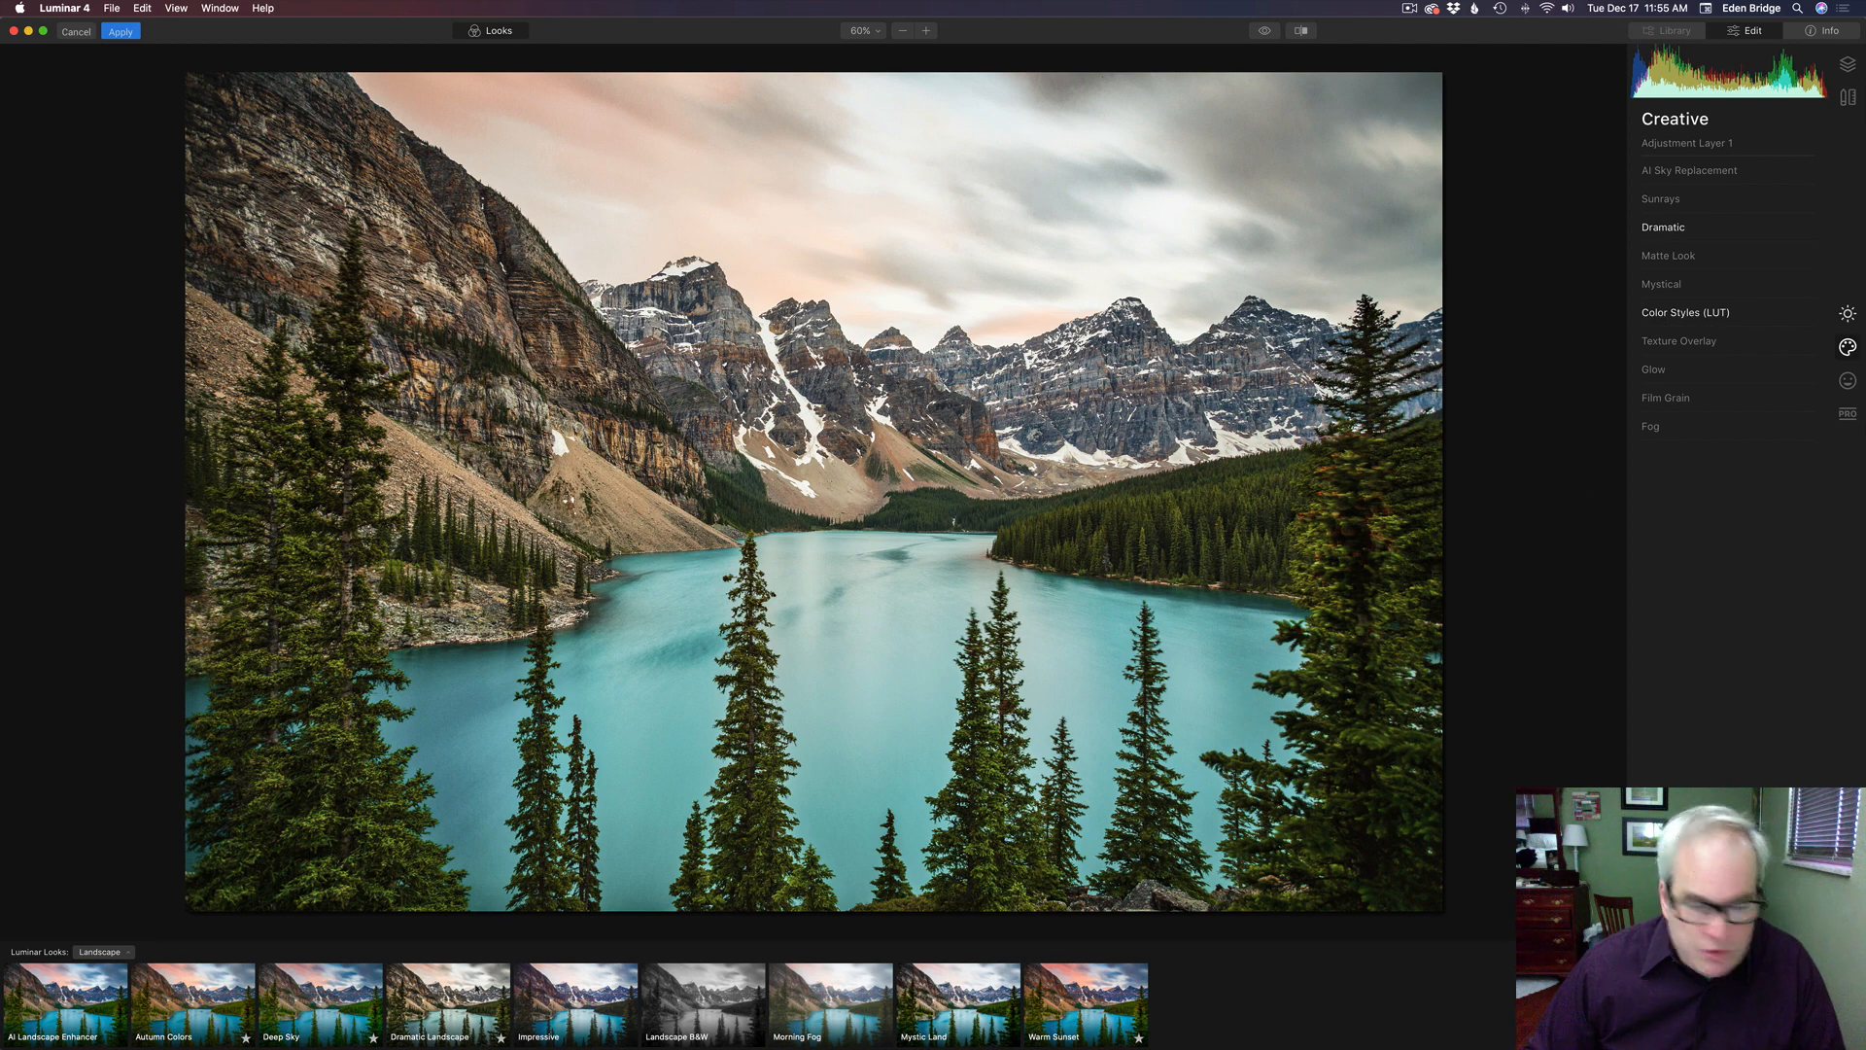
left_click(1777, 228)
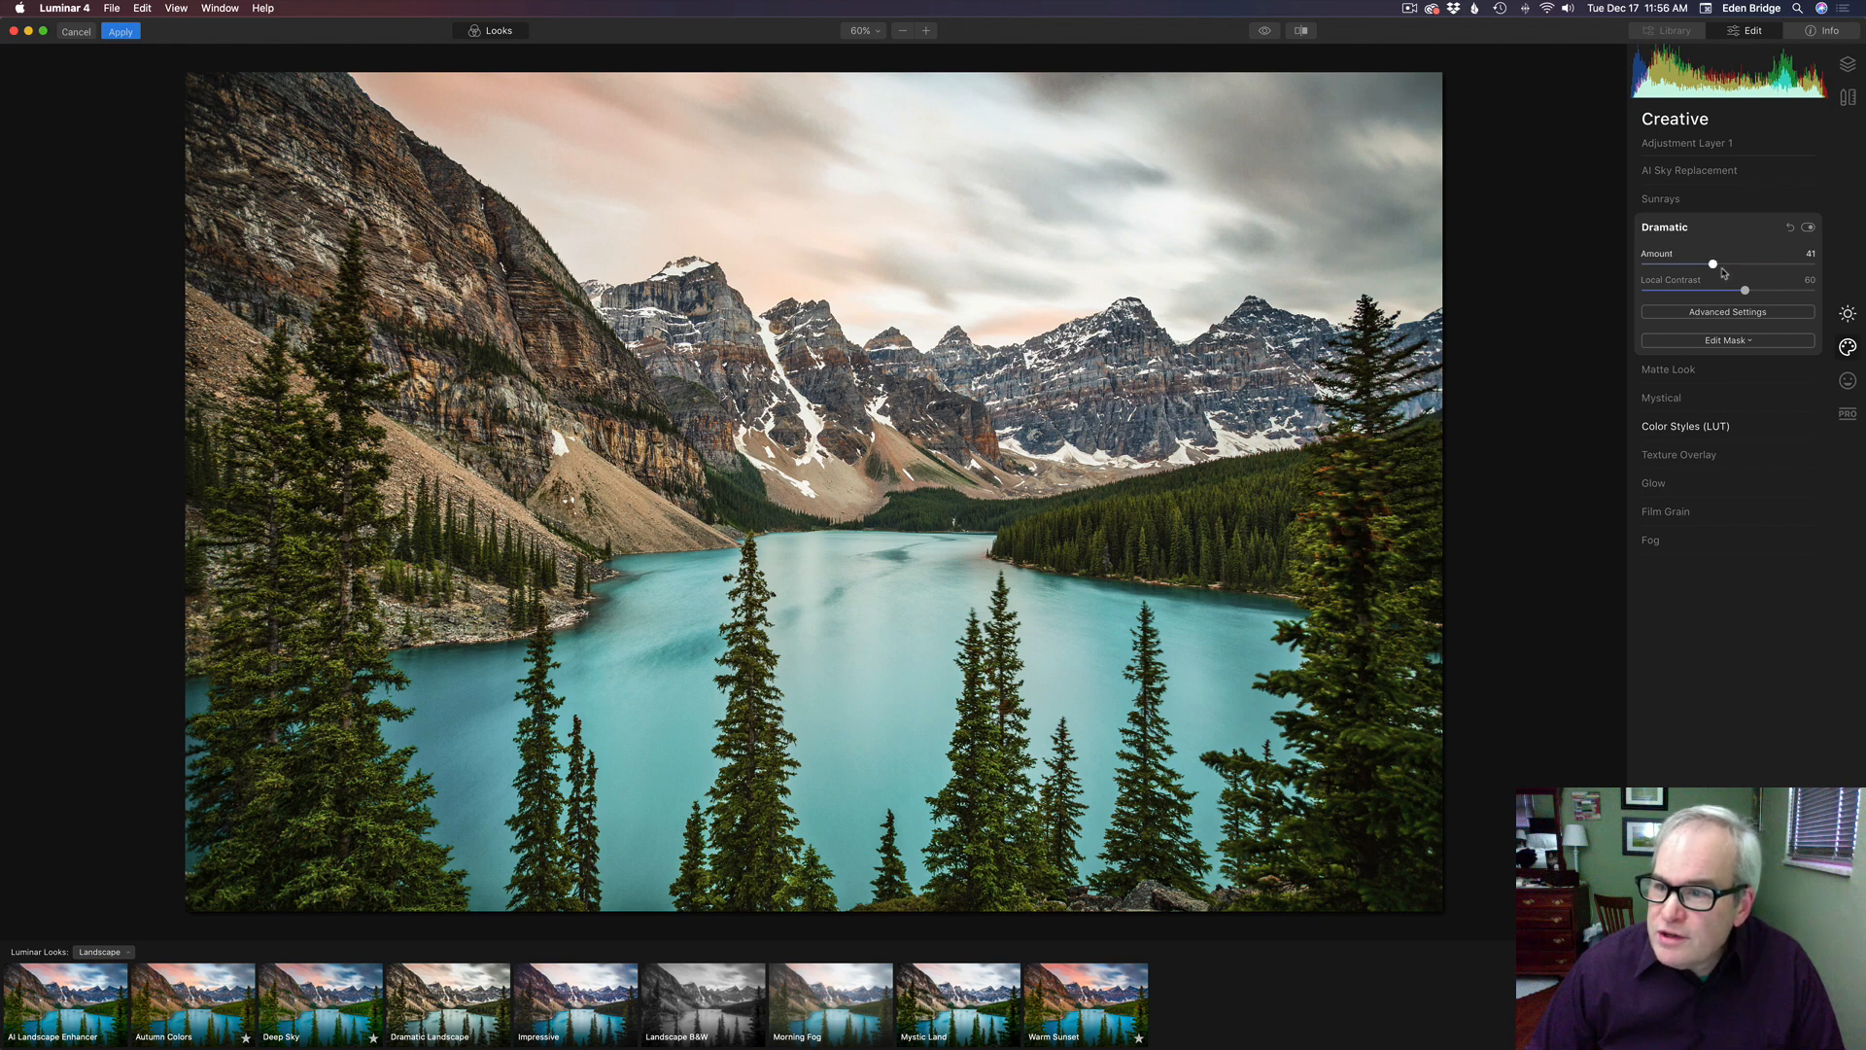
left_click(1755, 312)
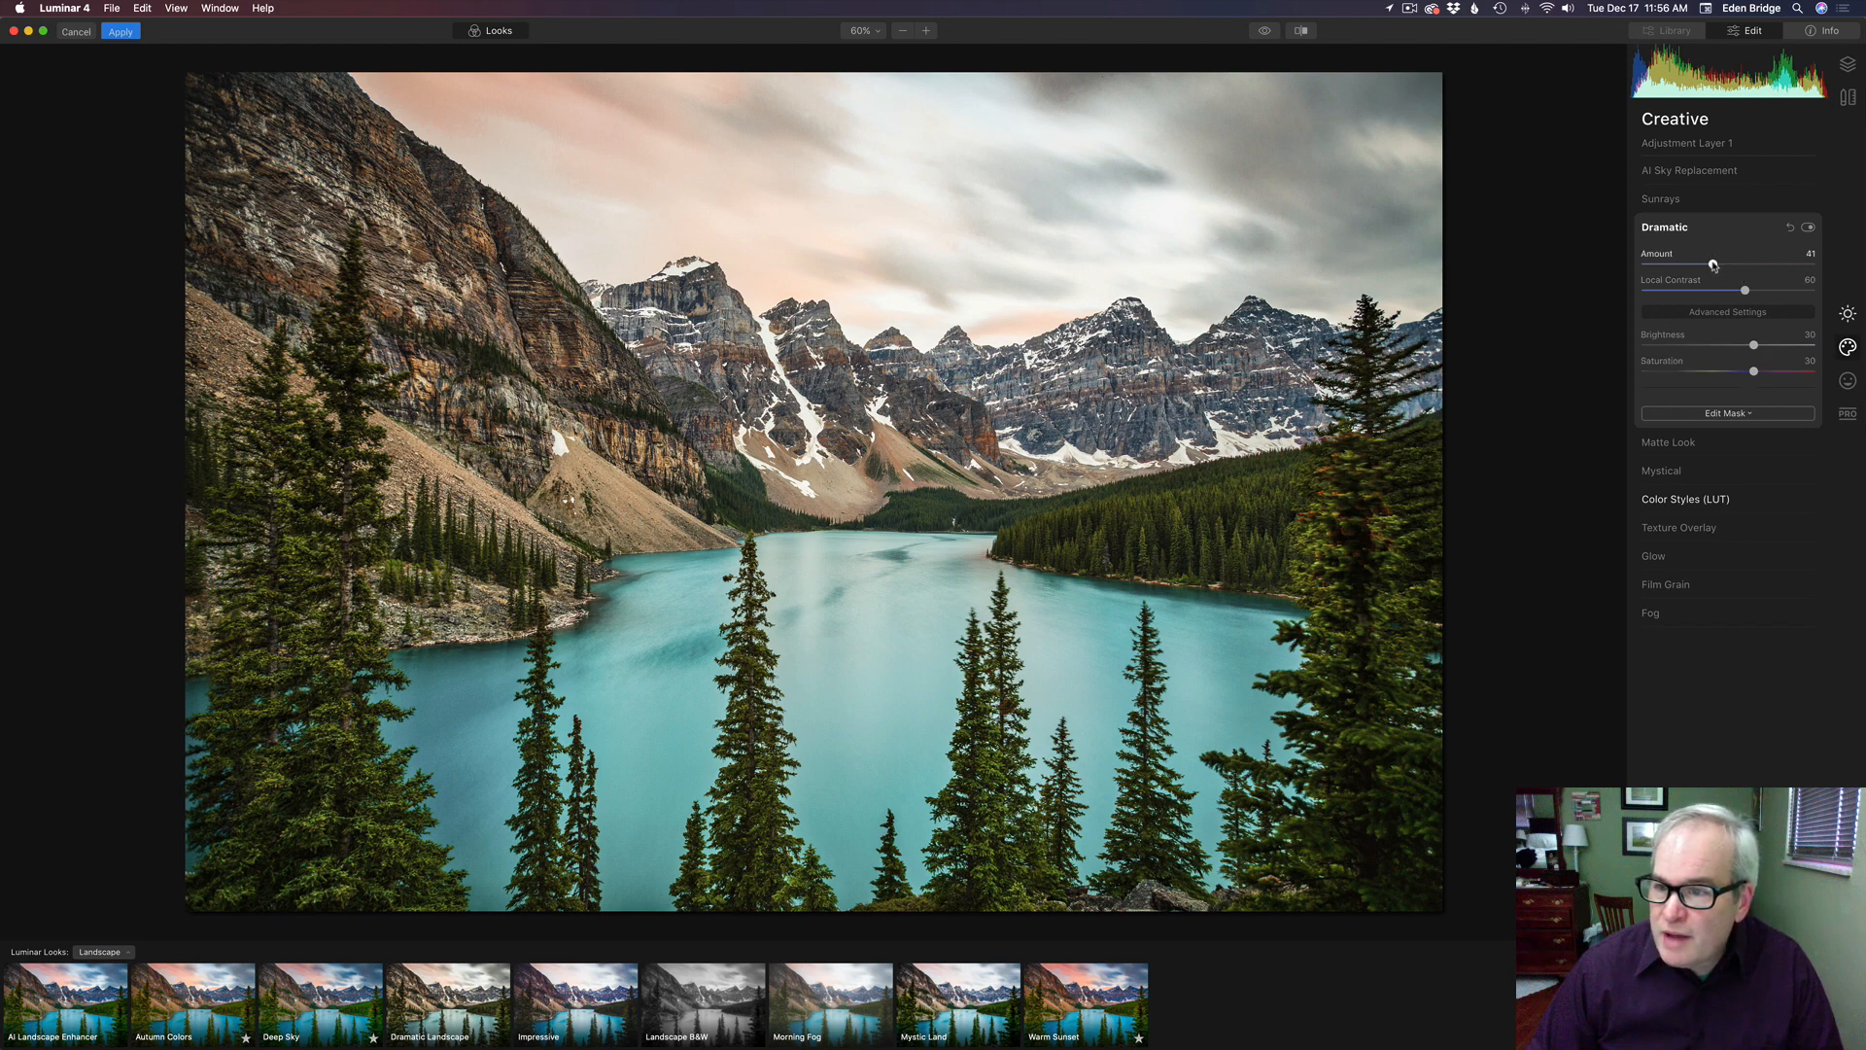
left_click_drag(1712, 264, 1633, 265)
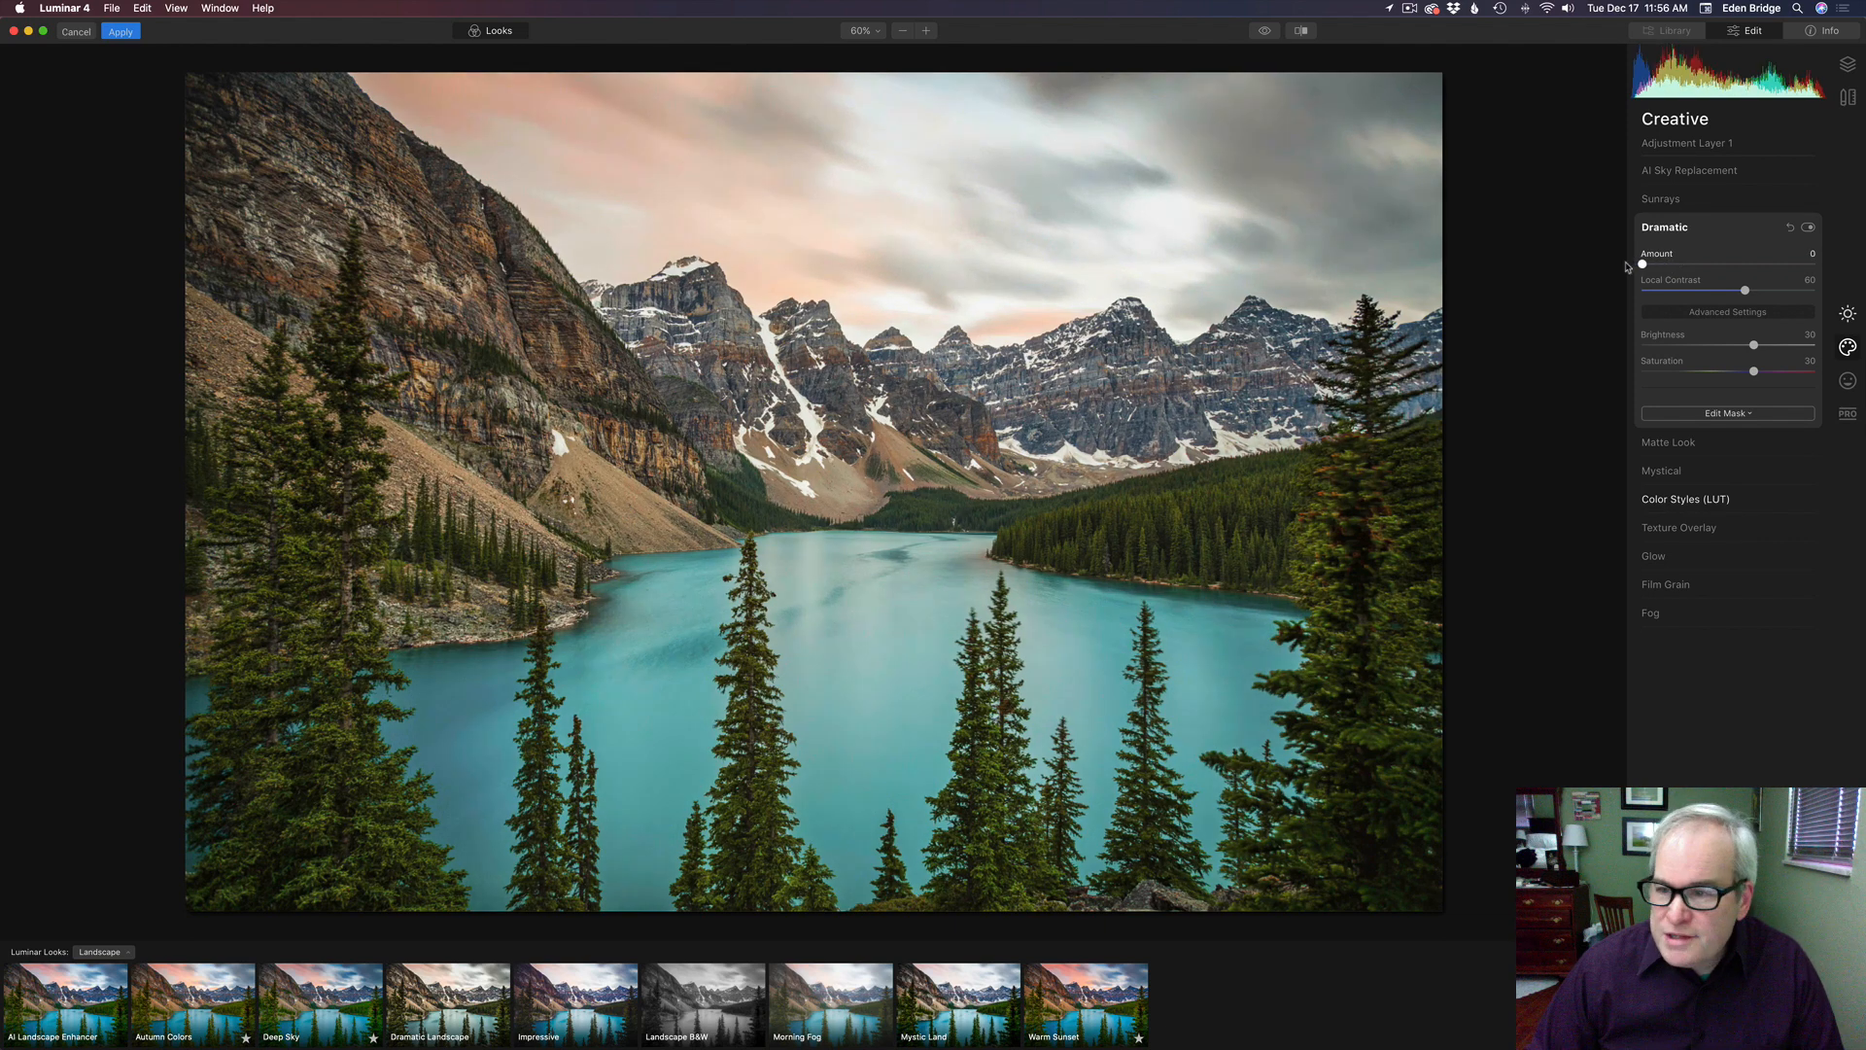
left_click_drag(1627, 266, 1715, 282)
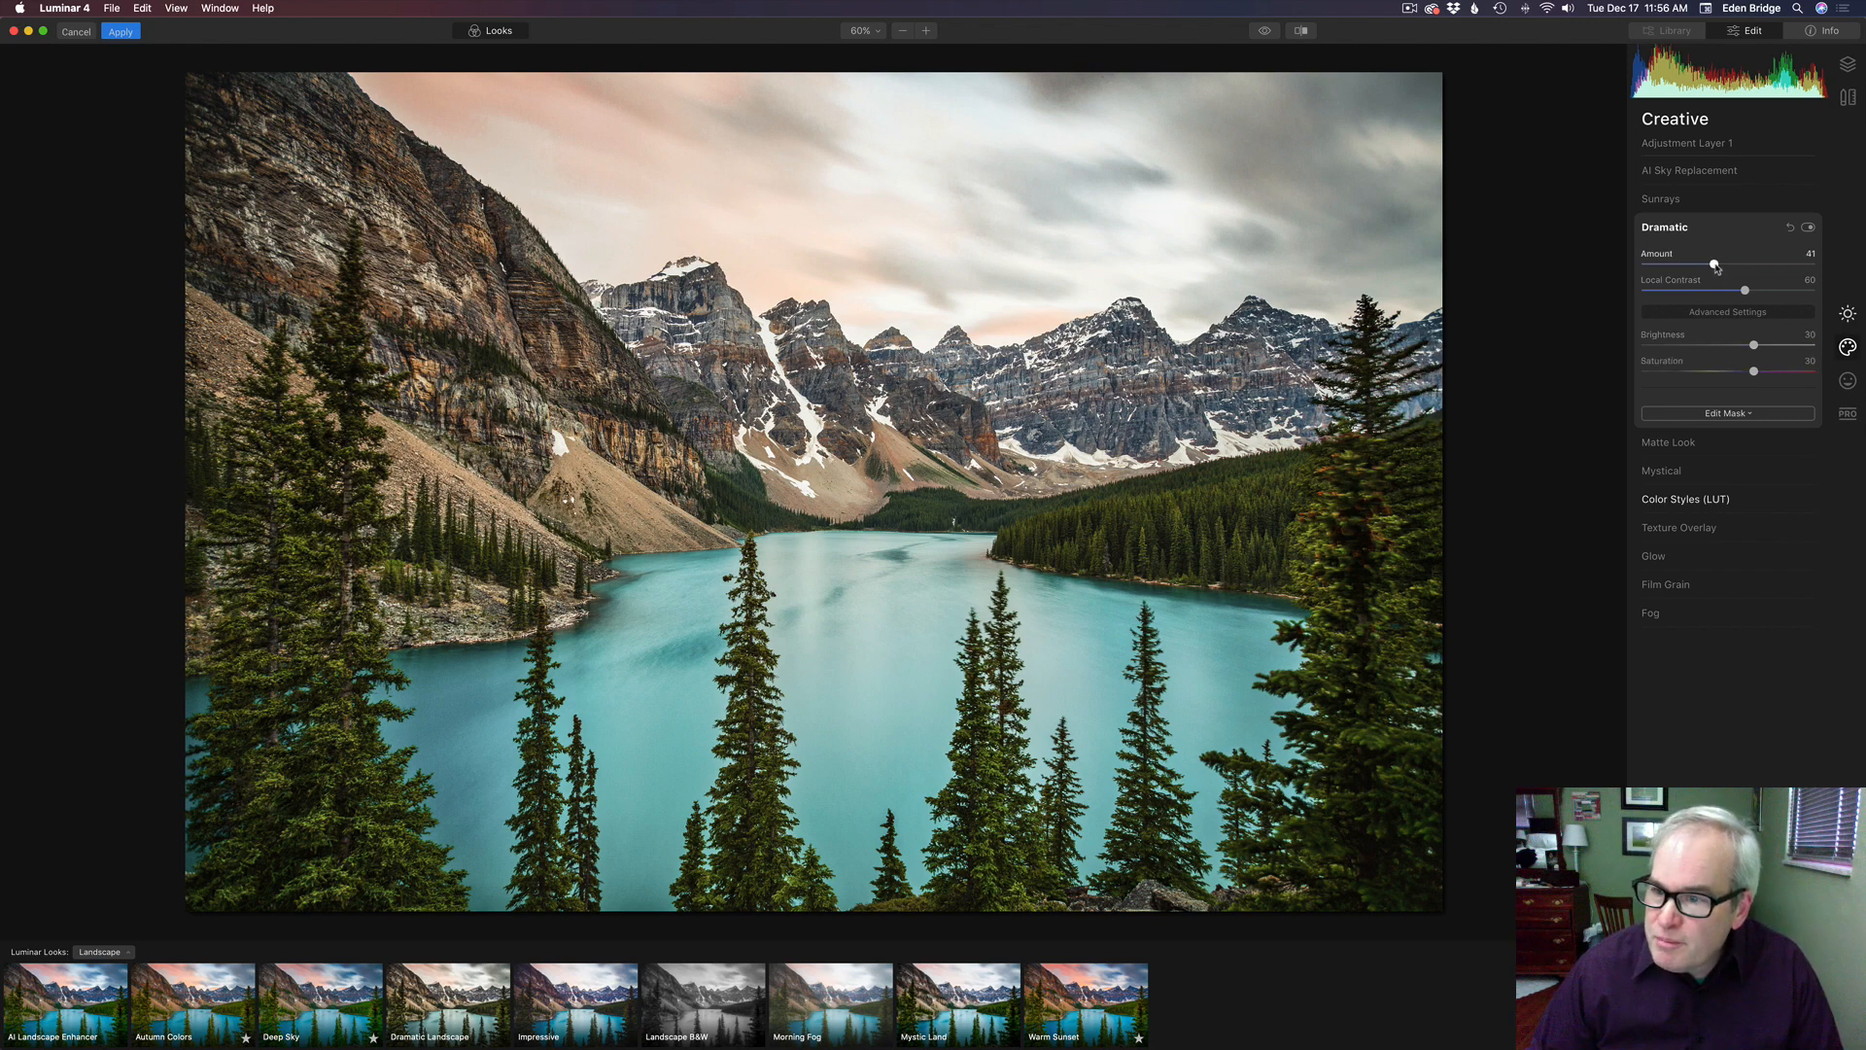
left_click_drag(1715, 265, 1703, 265)
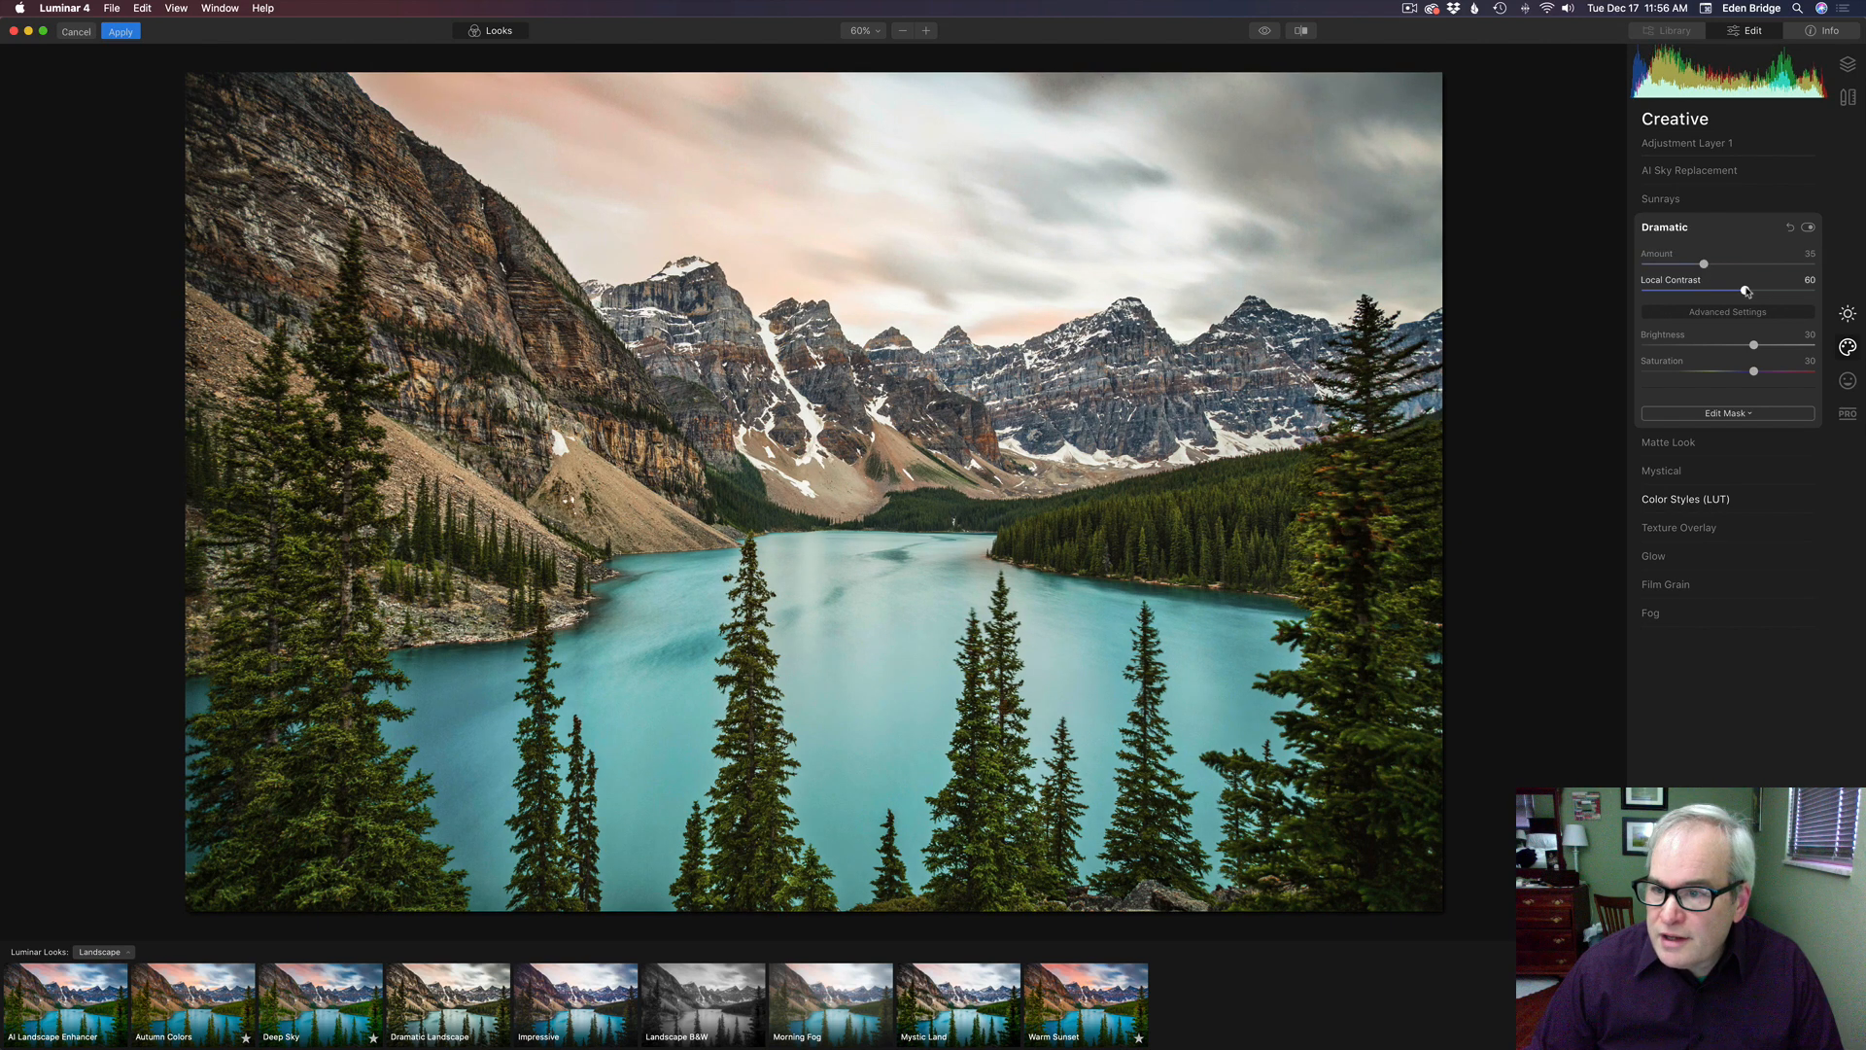
- Set Local Contrast to 43, Brightness to 17 and Saturation to -15 in the Dramatic filter
mouse_move(1745, 291)
left_mouse_down()
mouse_move(1790, 297)
mouse_move(1695, 293)
mouse_move(1733, 293)
mouse_move(1718, 301)
left_mouse_up()
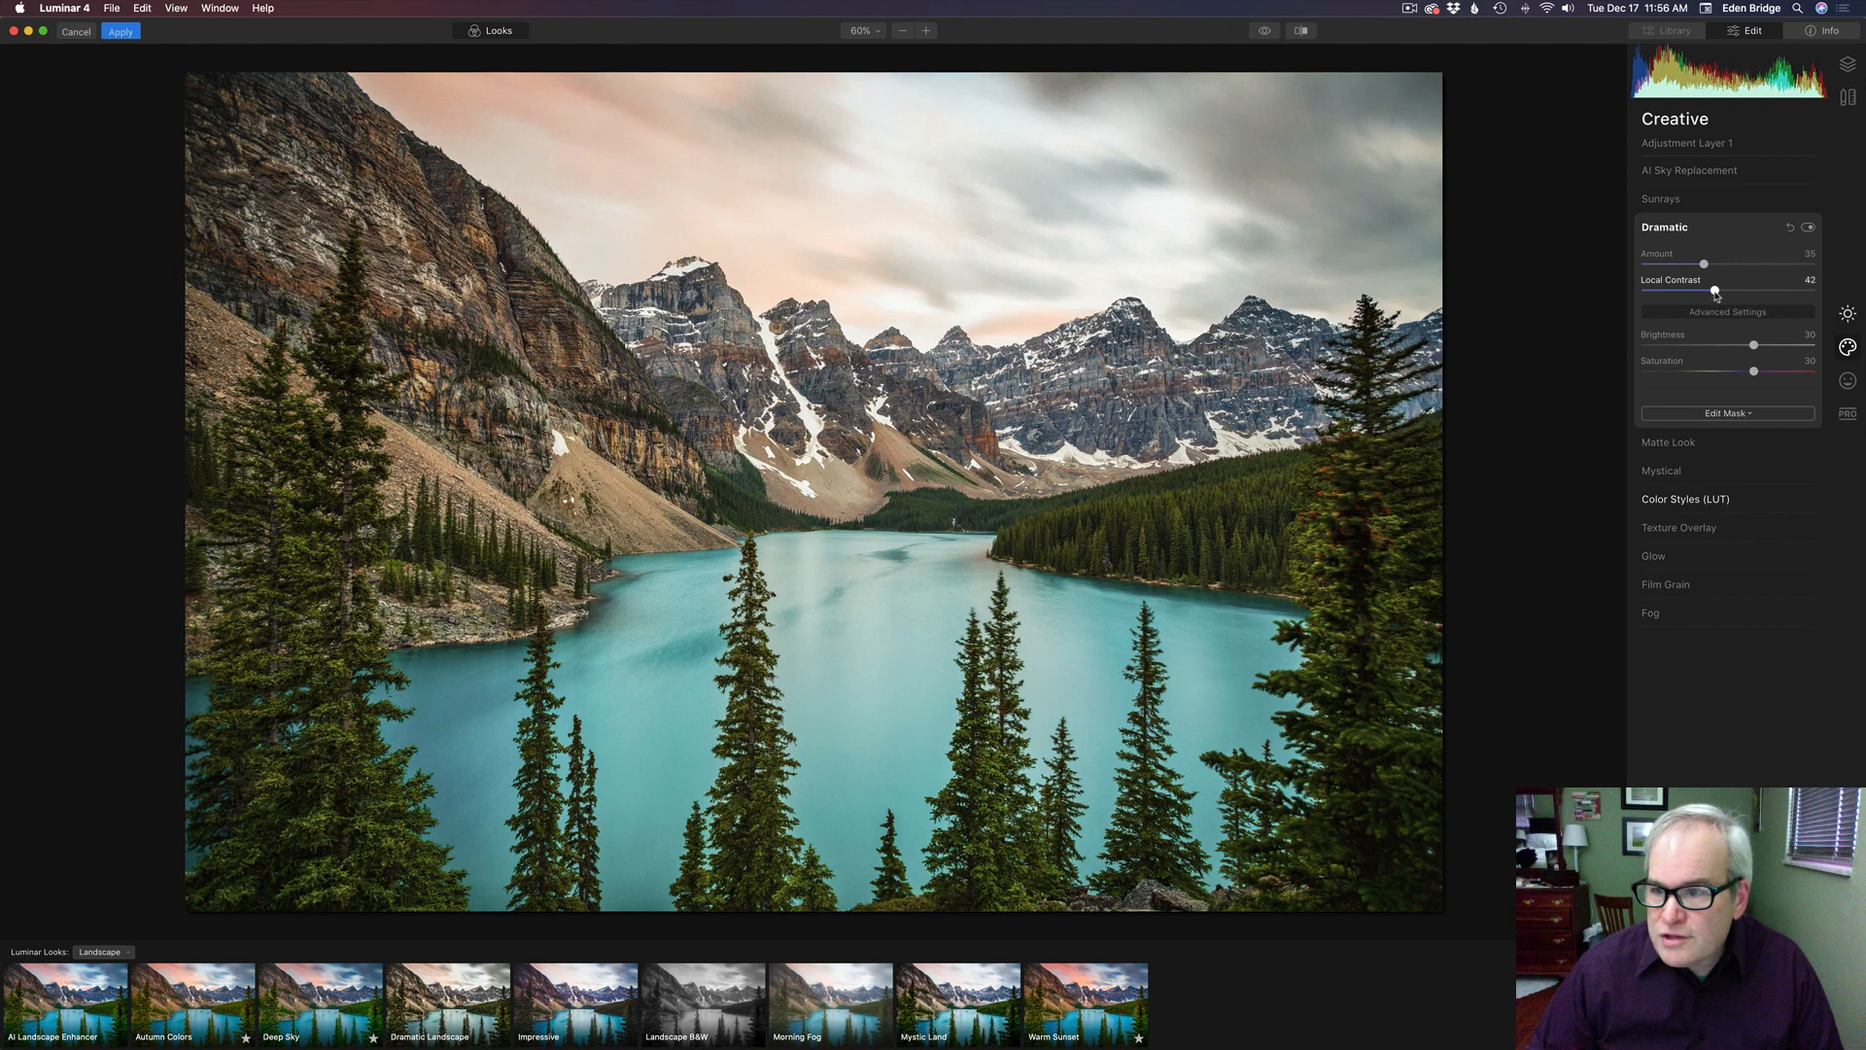
mouse_move(1717, 301)
left_mouse_down()
mouse_move(1785, 296)
mouse_move(1717, 293)
left_mouse_up()
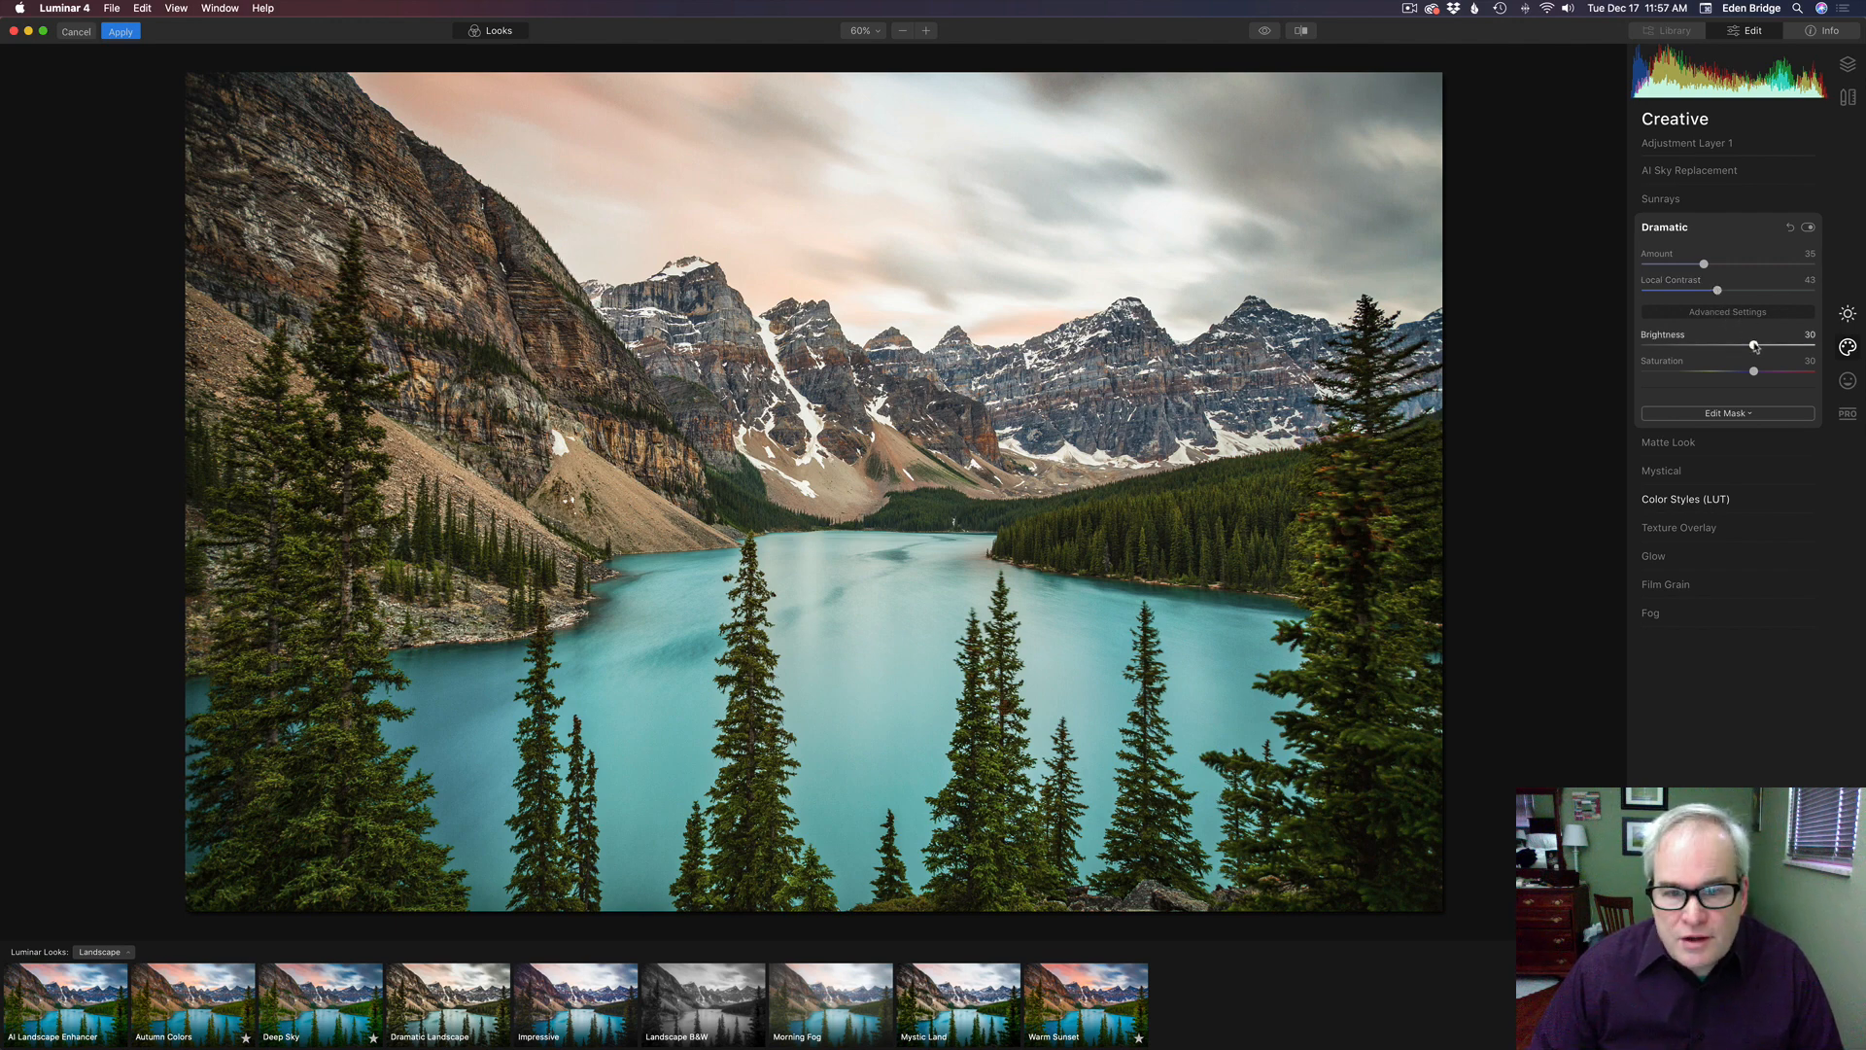
mouse_move(1755, 348)
left_mouse_down()
mouse_move(1777, 349)
mouse_move(1744, 347)
left_mouse_up()
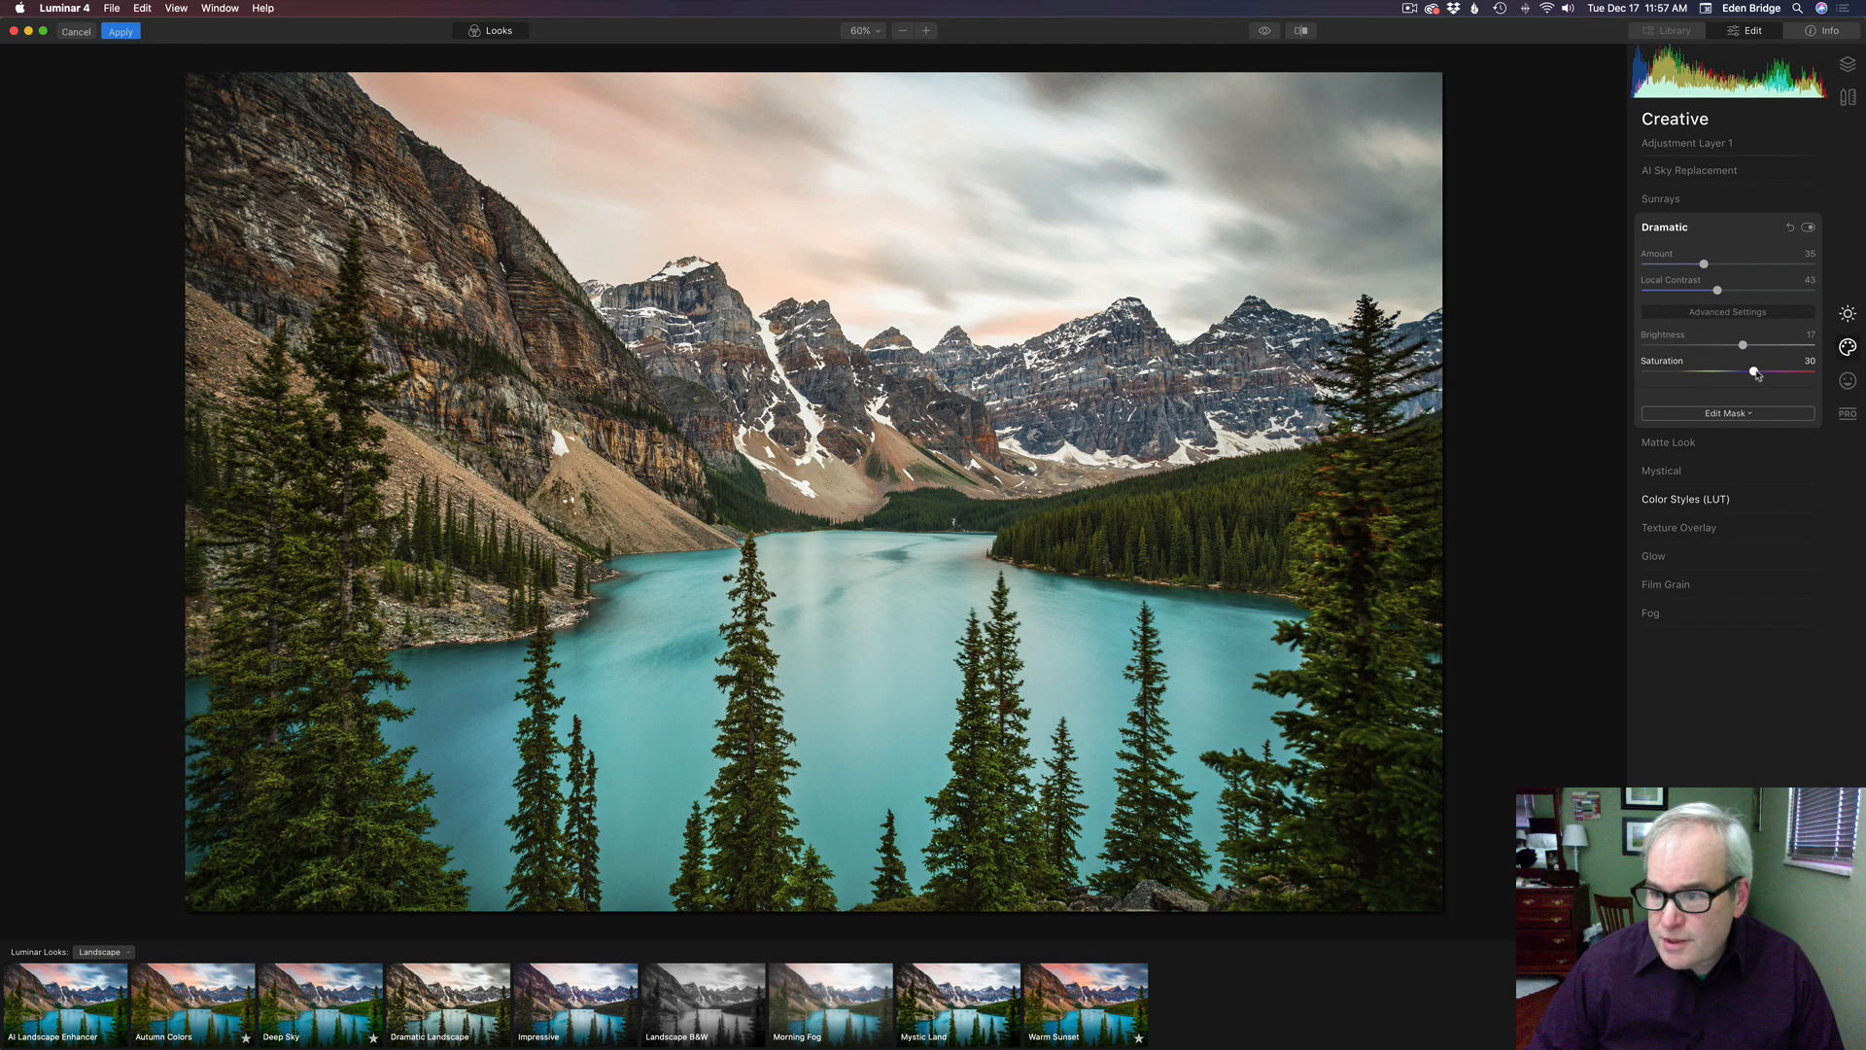
left_click_drag(1755, 372, 1714, 373)
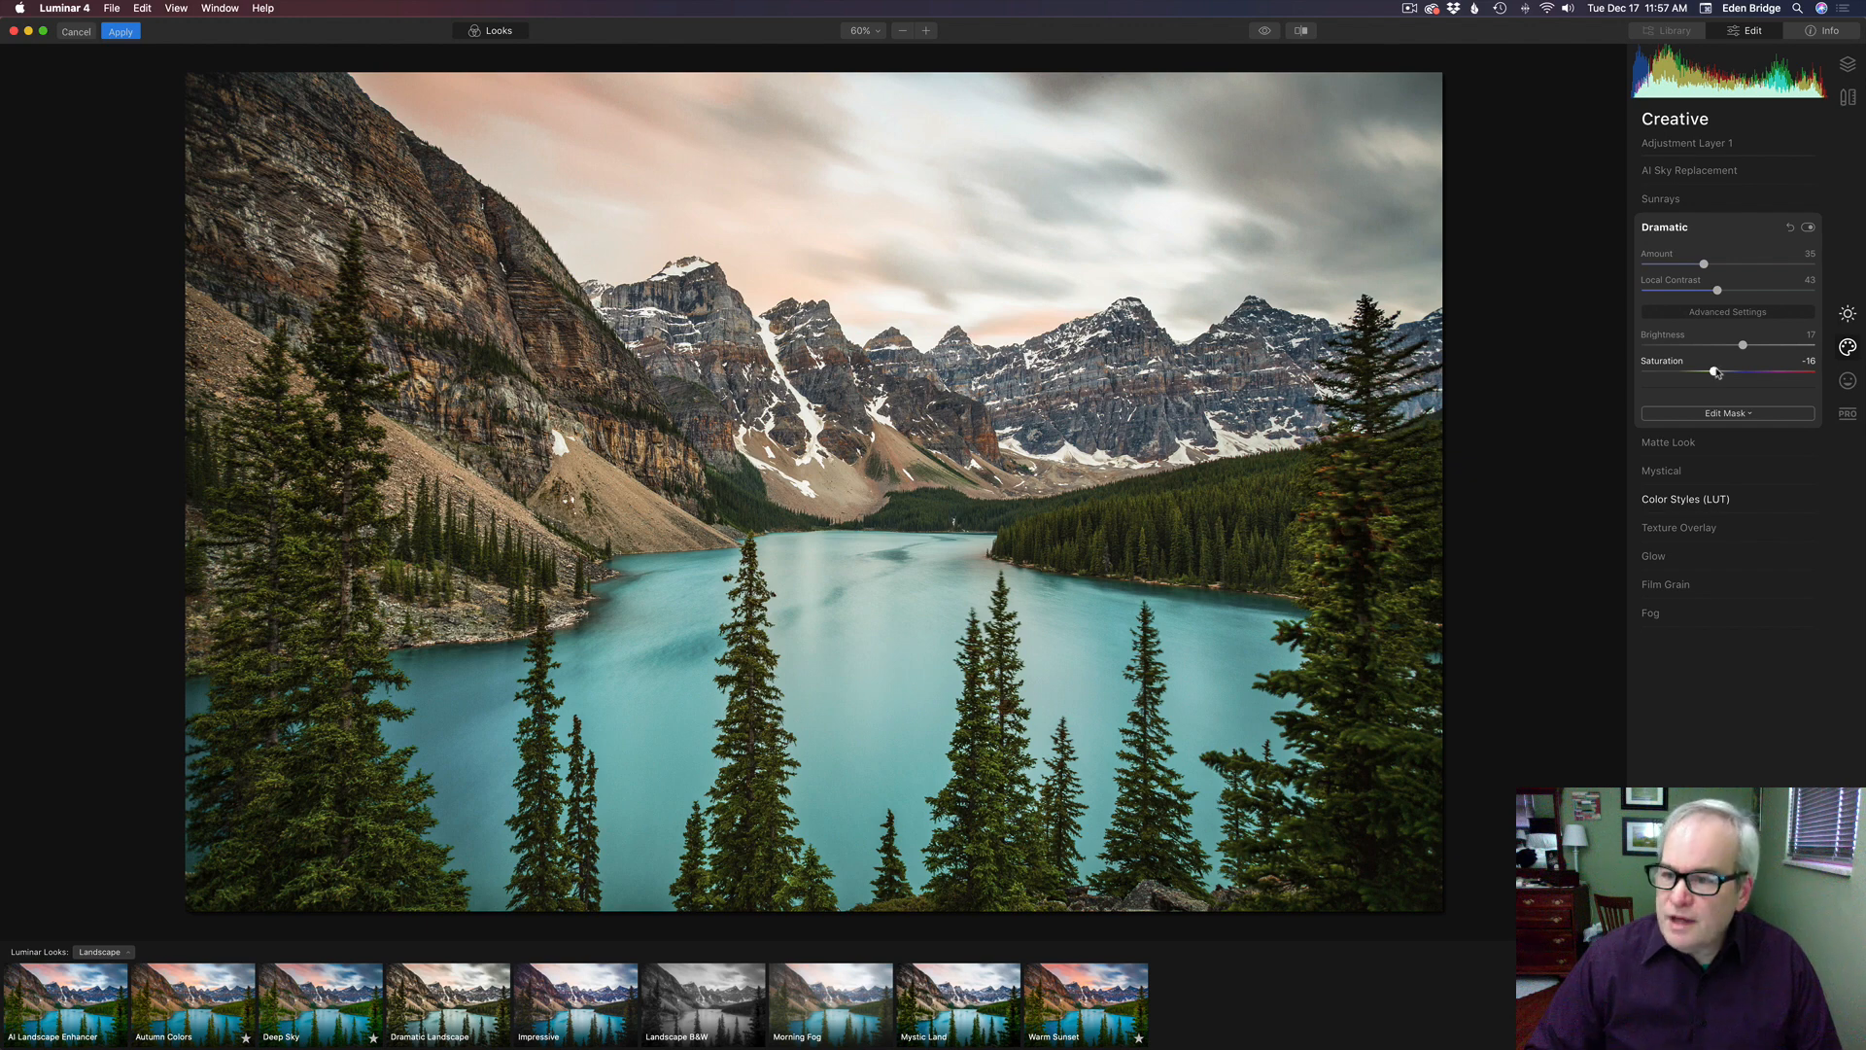
left_click_drag(1715, 372, 1715, 372)
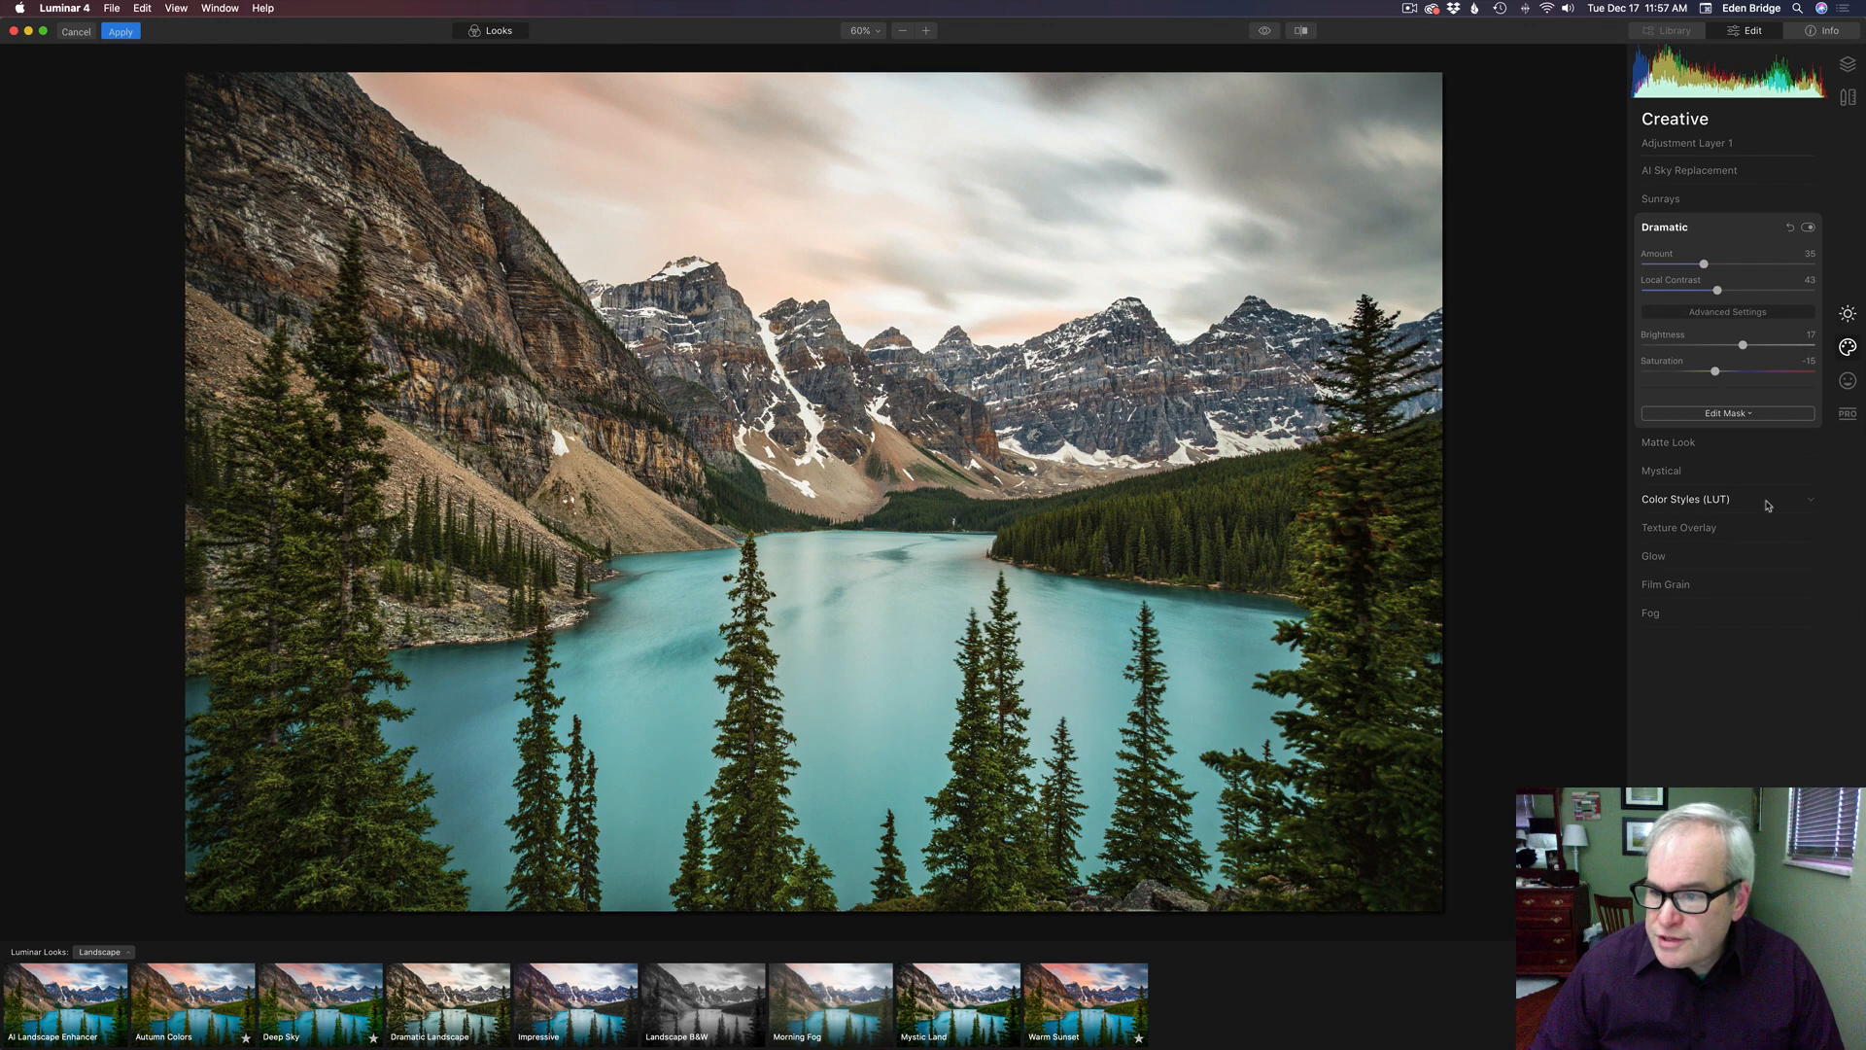
- Keep the Warm Film LUT in the Color Styles filter, and set its Amount to 28 and Contrast to about -68
left_click(1718, 500)
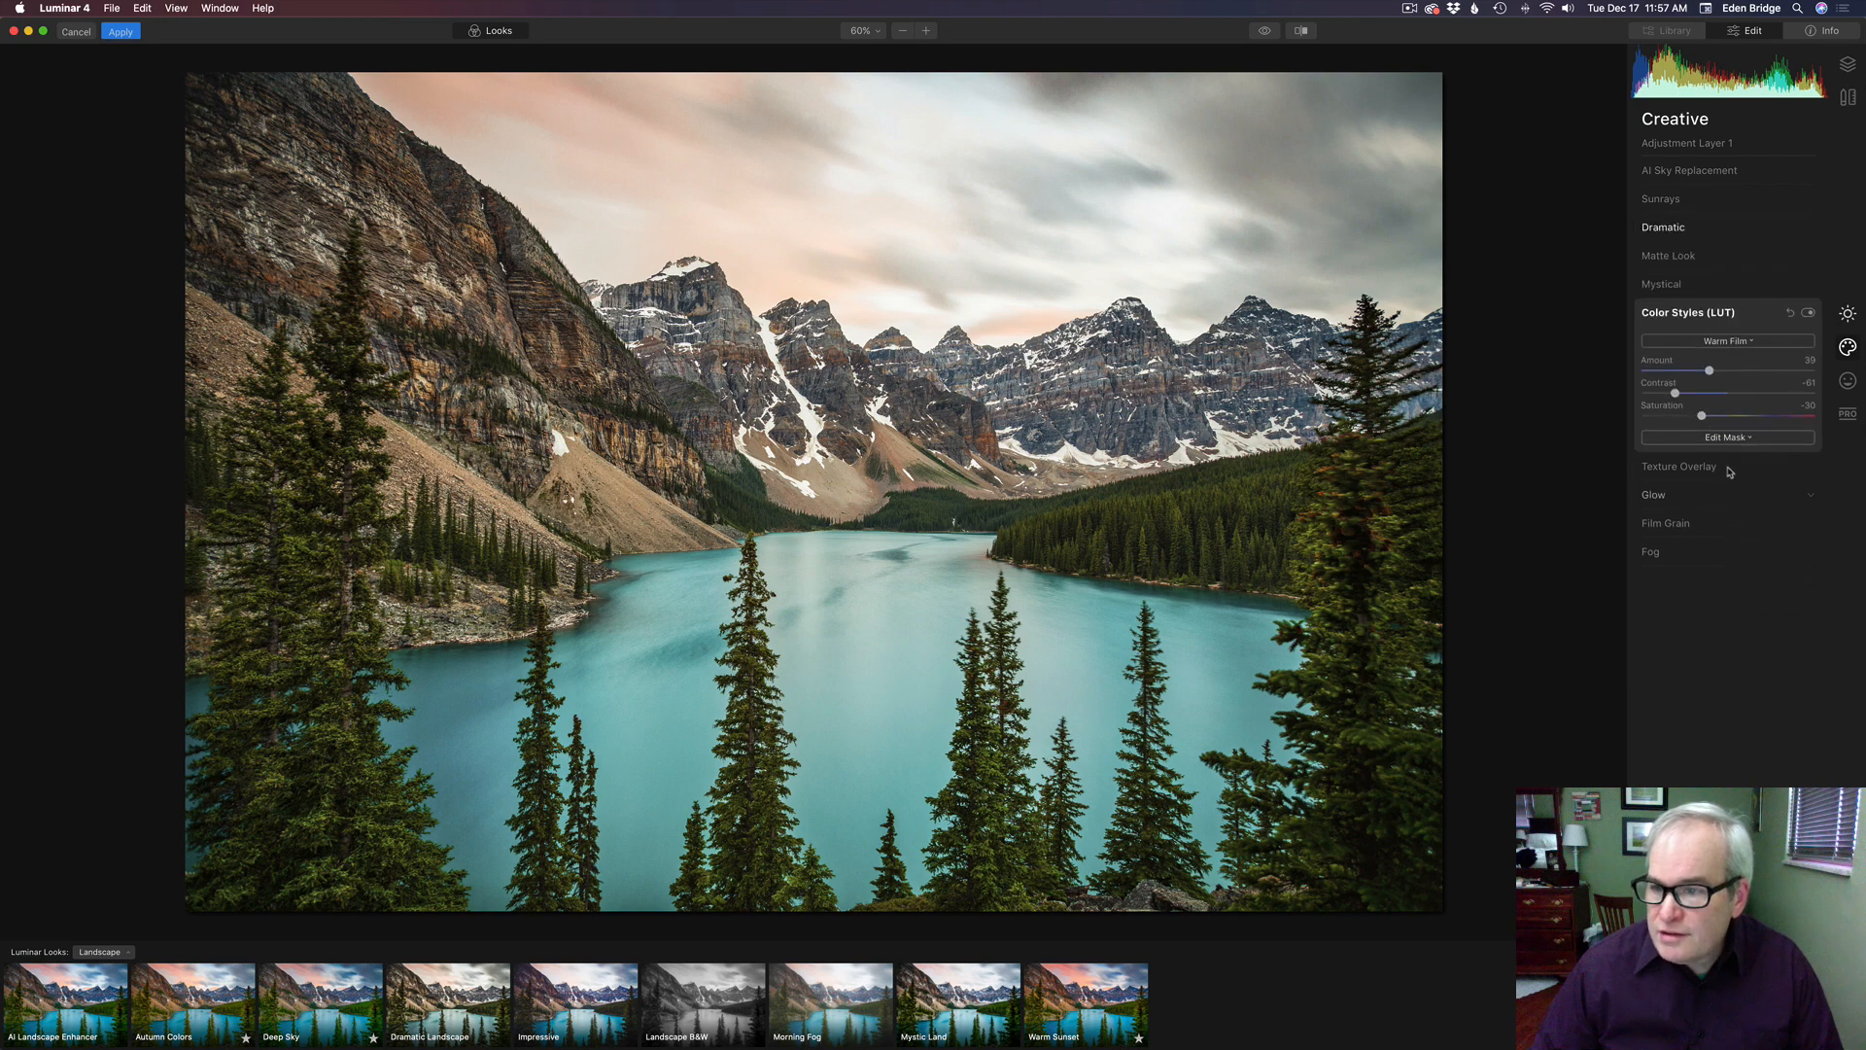
left_click(1725, 343)
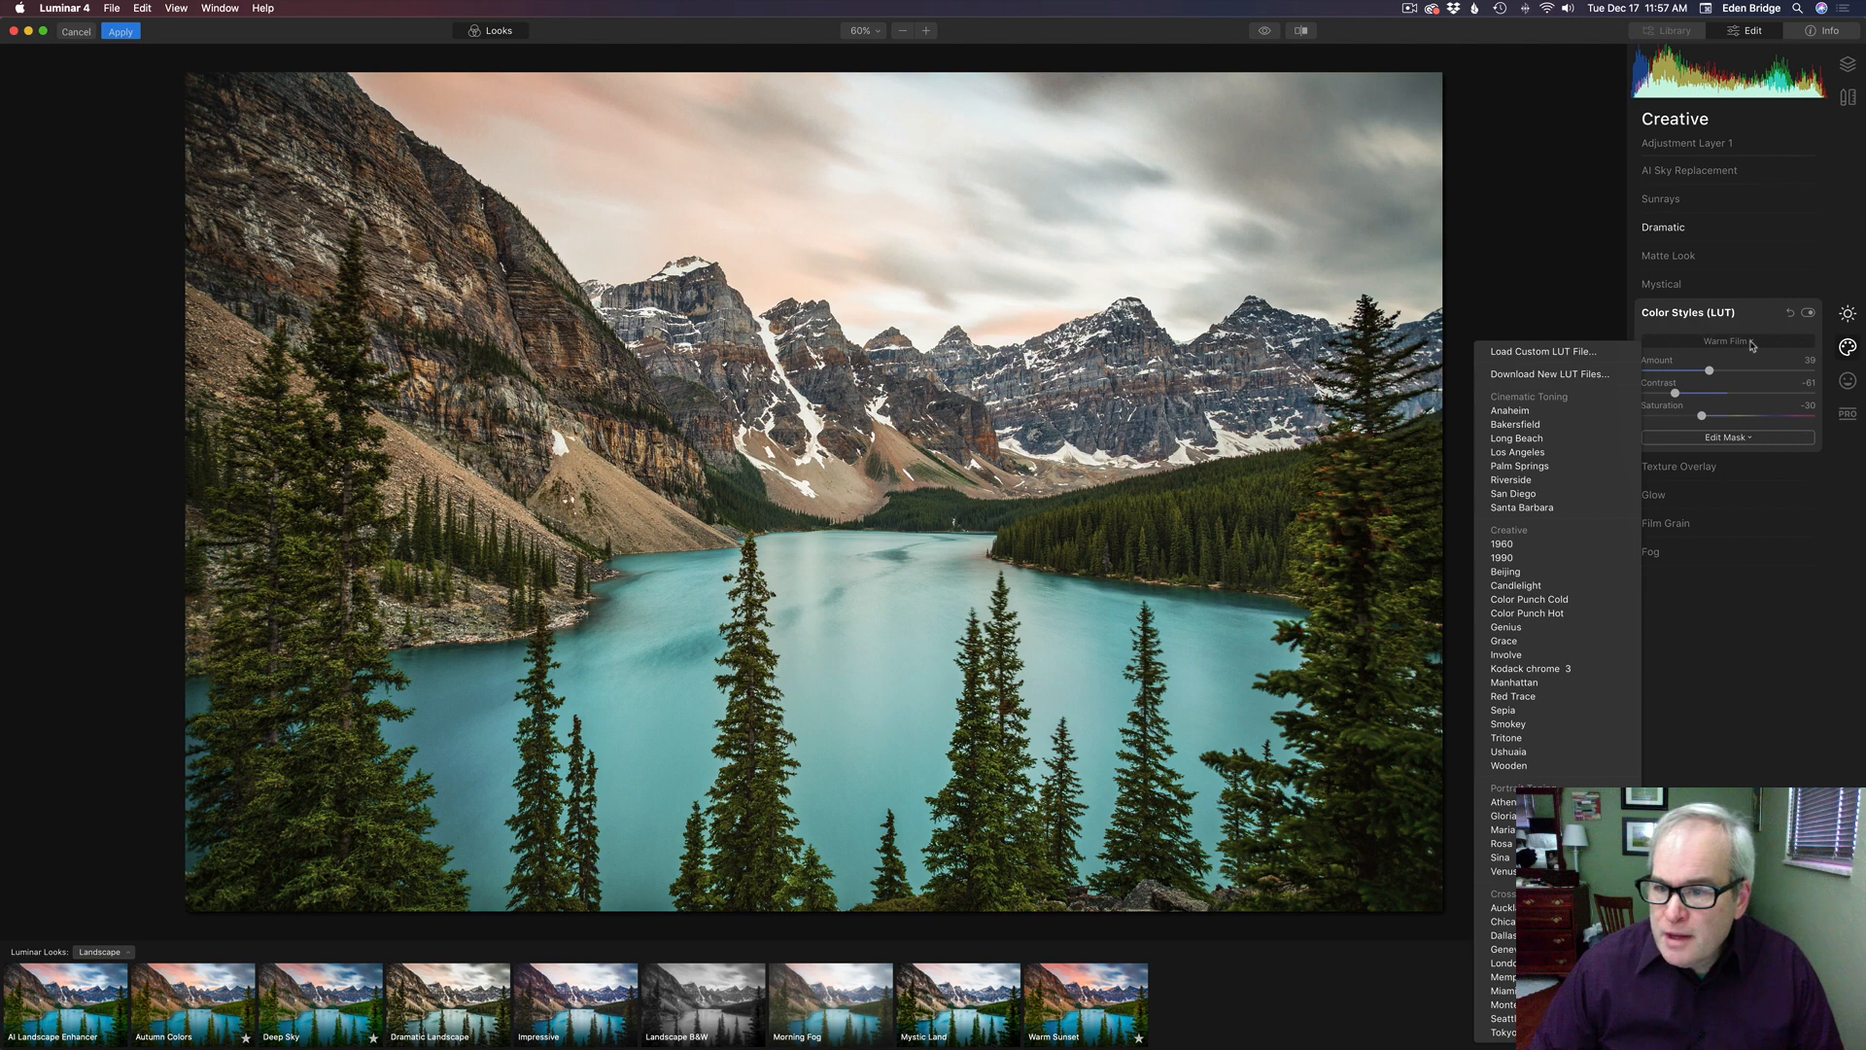
left_click(1725, 345)
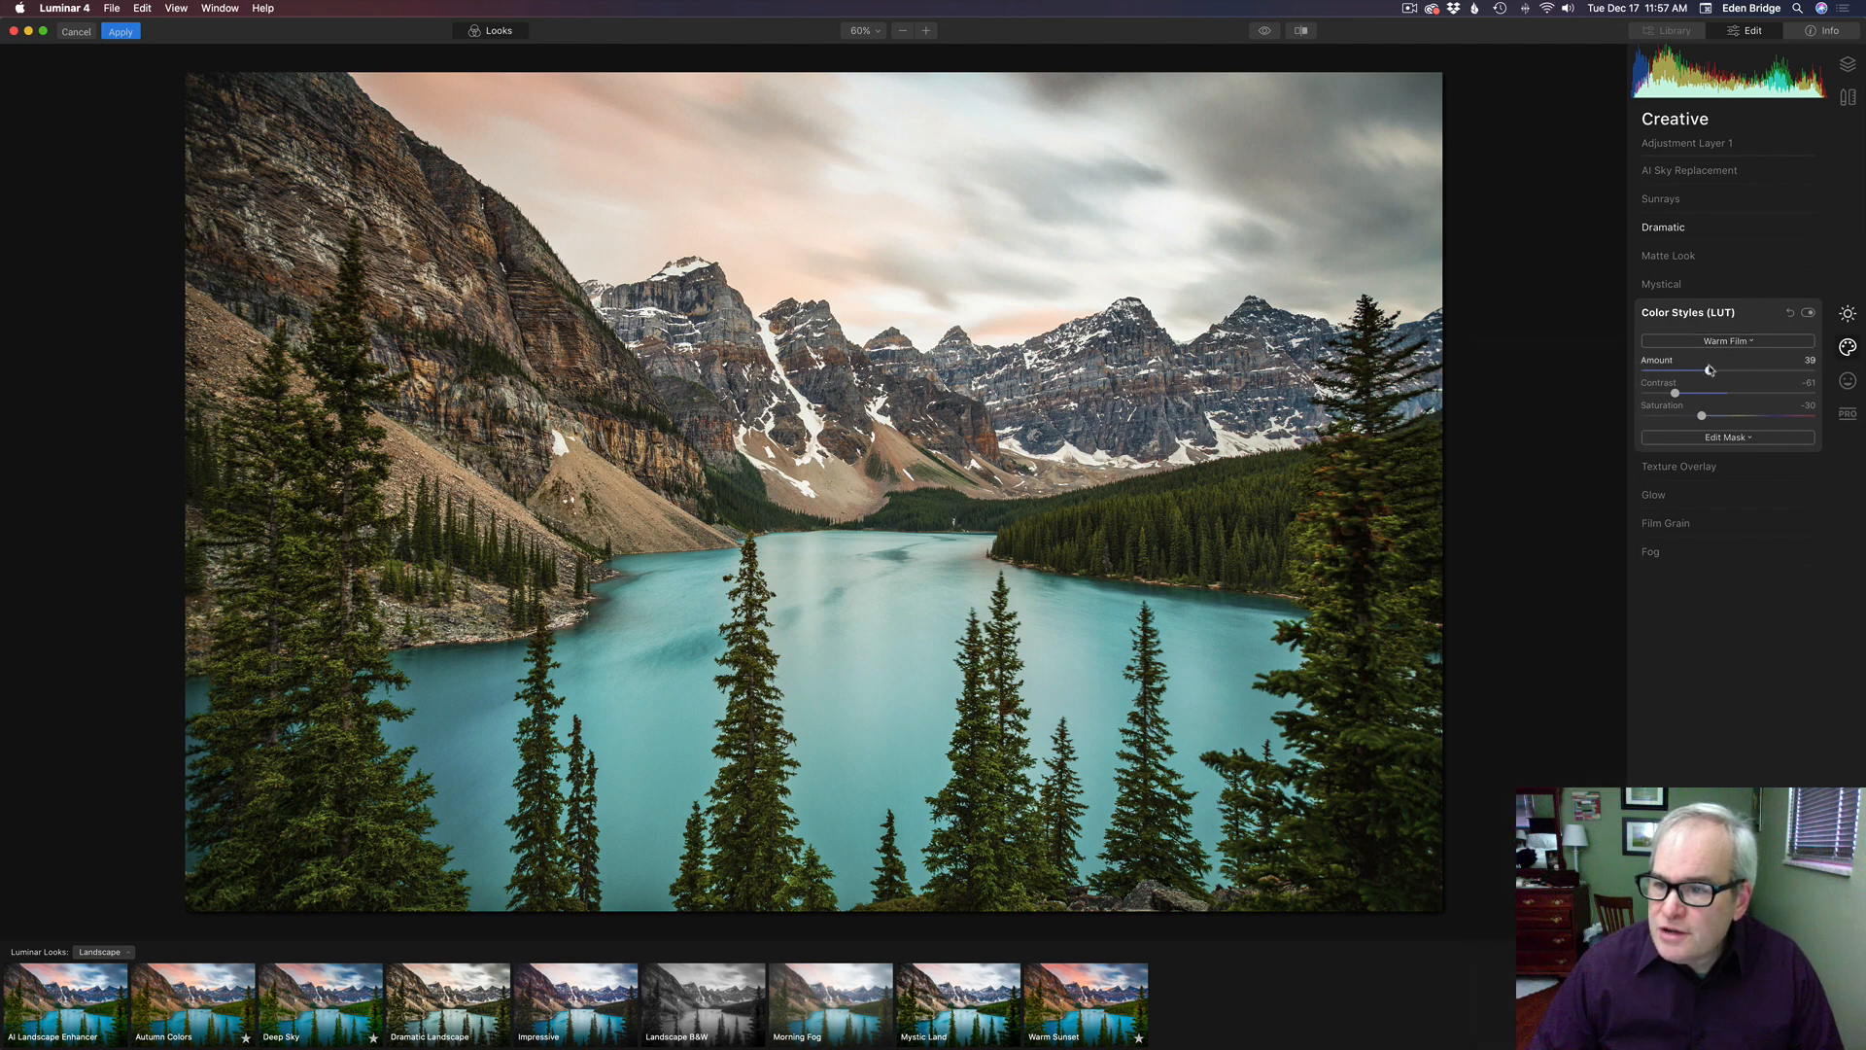
mouse_move(1710, 371)
left_mouse_down()
mouse_move(1770, 372)
mouse_move(1691, 372)
left_mouse_up()
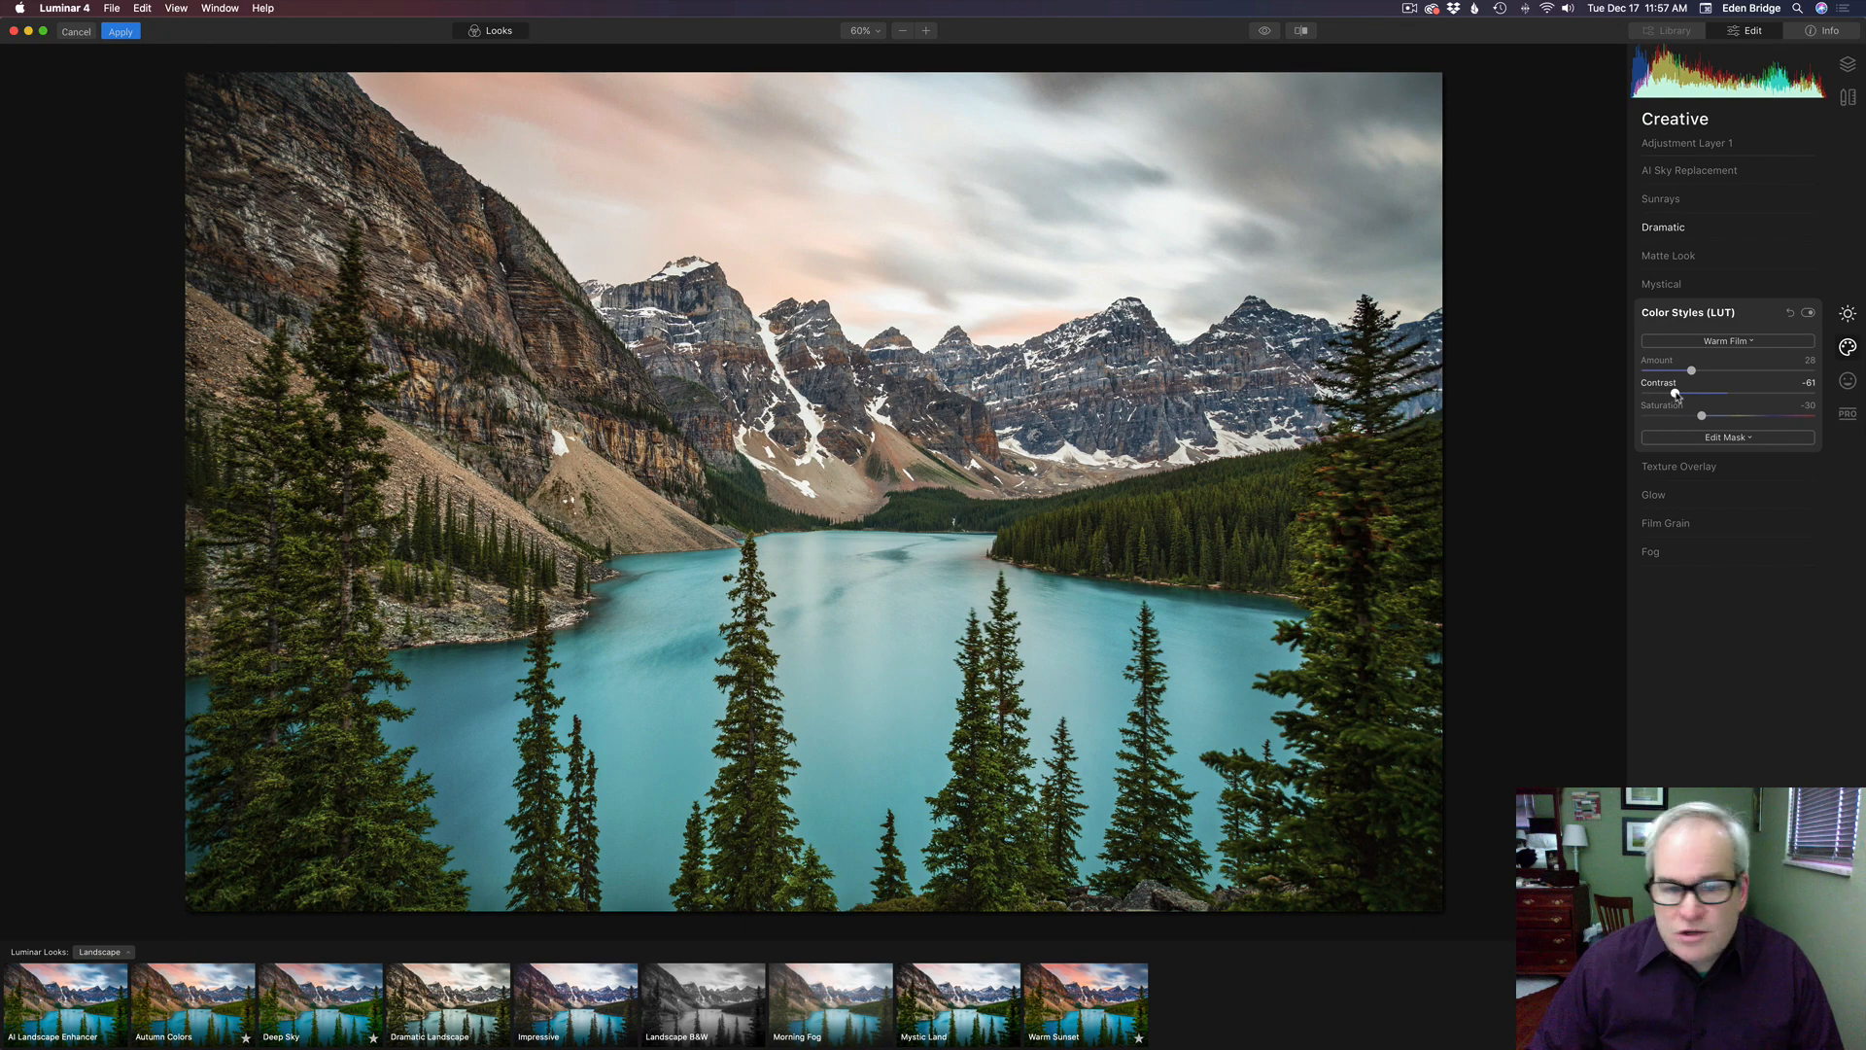
mouse_move(1676, 394)
left_mouse_down()
mouse_move(1699, 396)
mouse_move(1670, 395)
left_mouse_up()
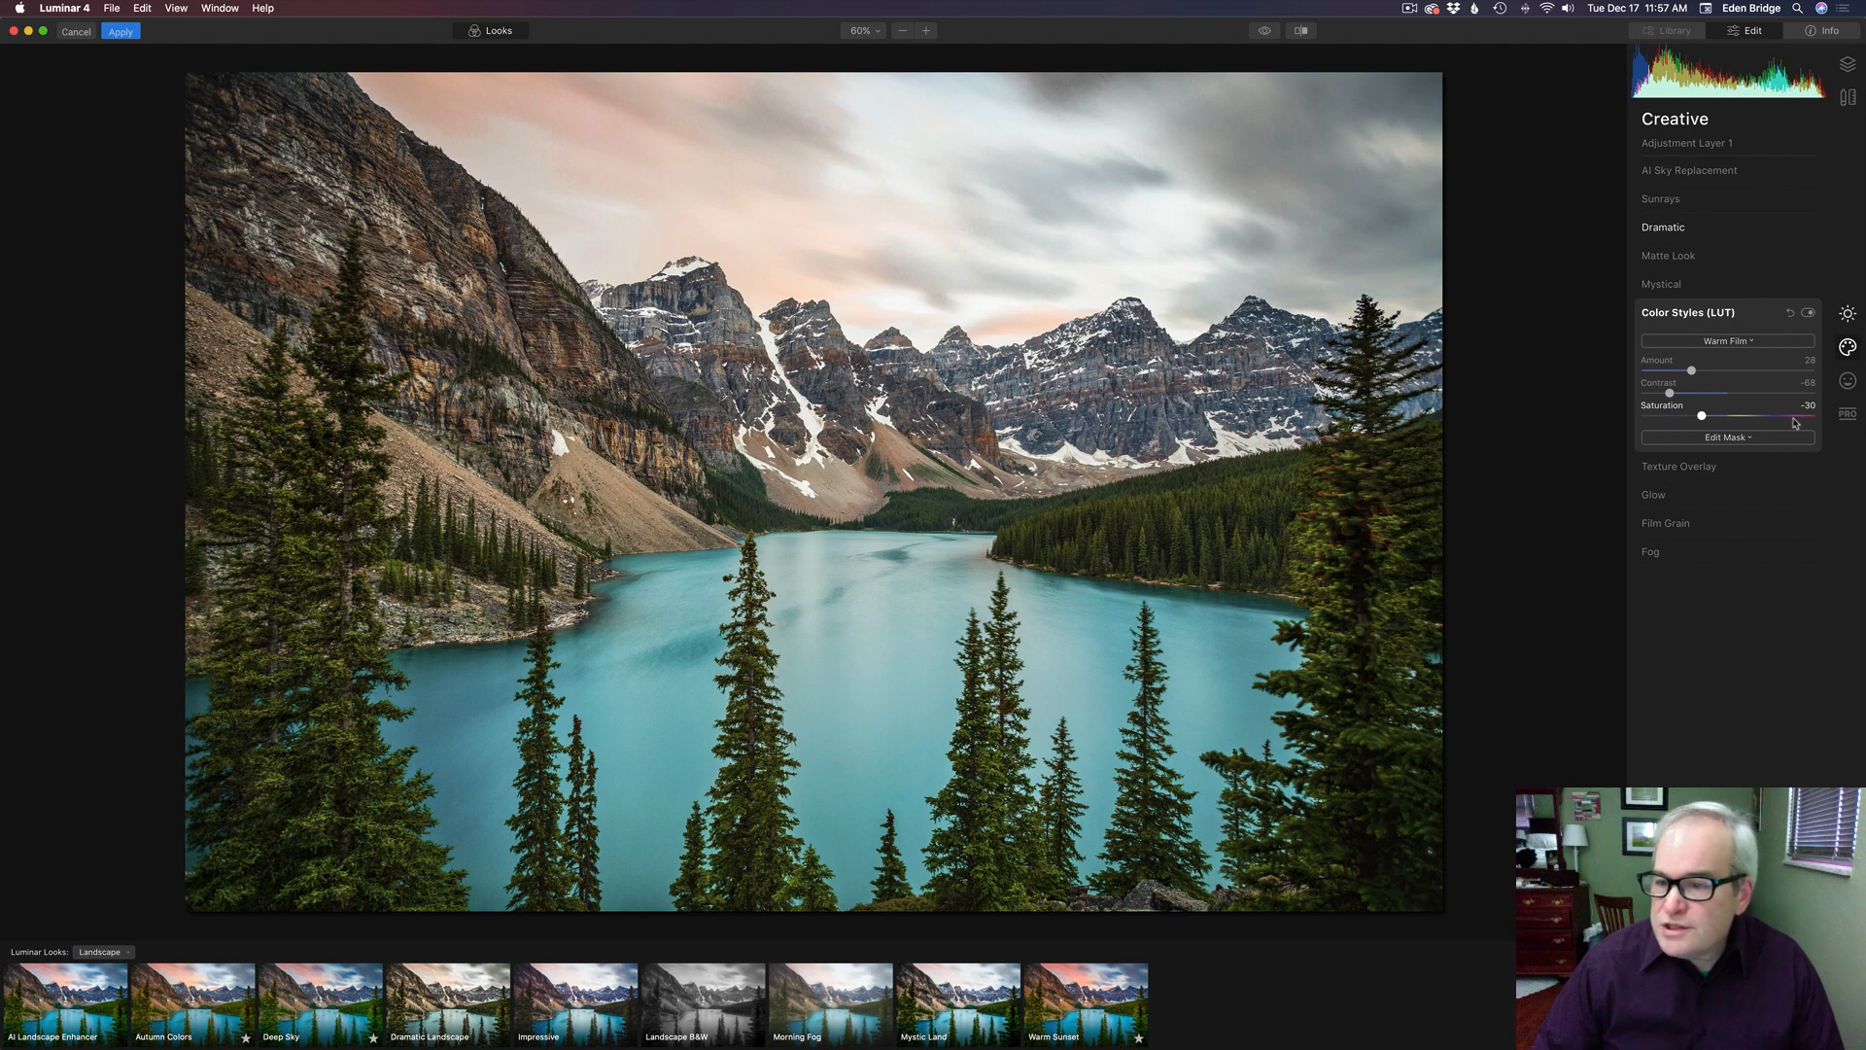
- Set the Color Styles Saturation to 31 after trying -51, and compare the photo before and after the edits
left_click_drag(1701, 416, 1684, 415)
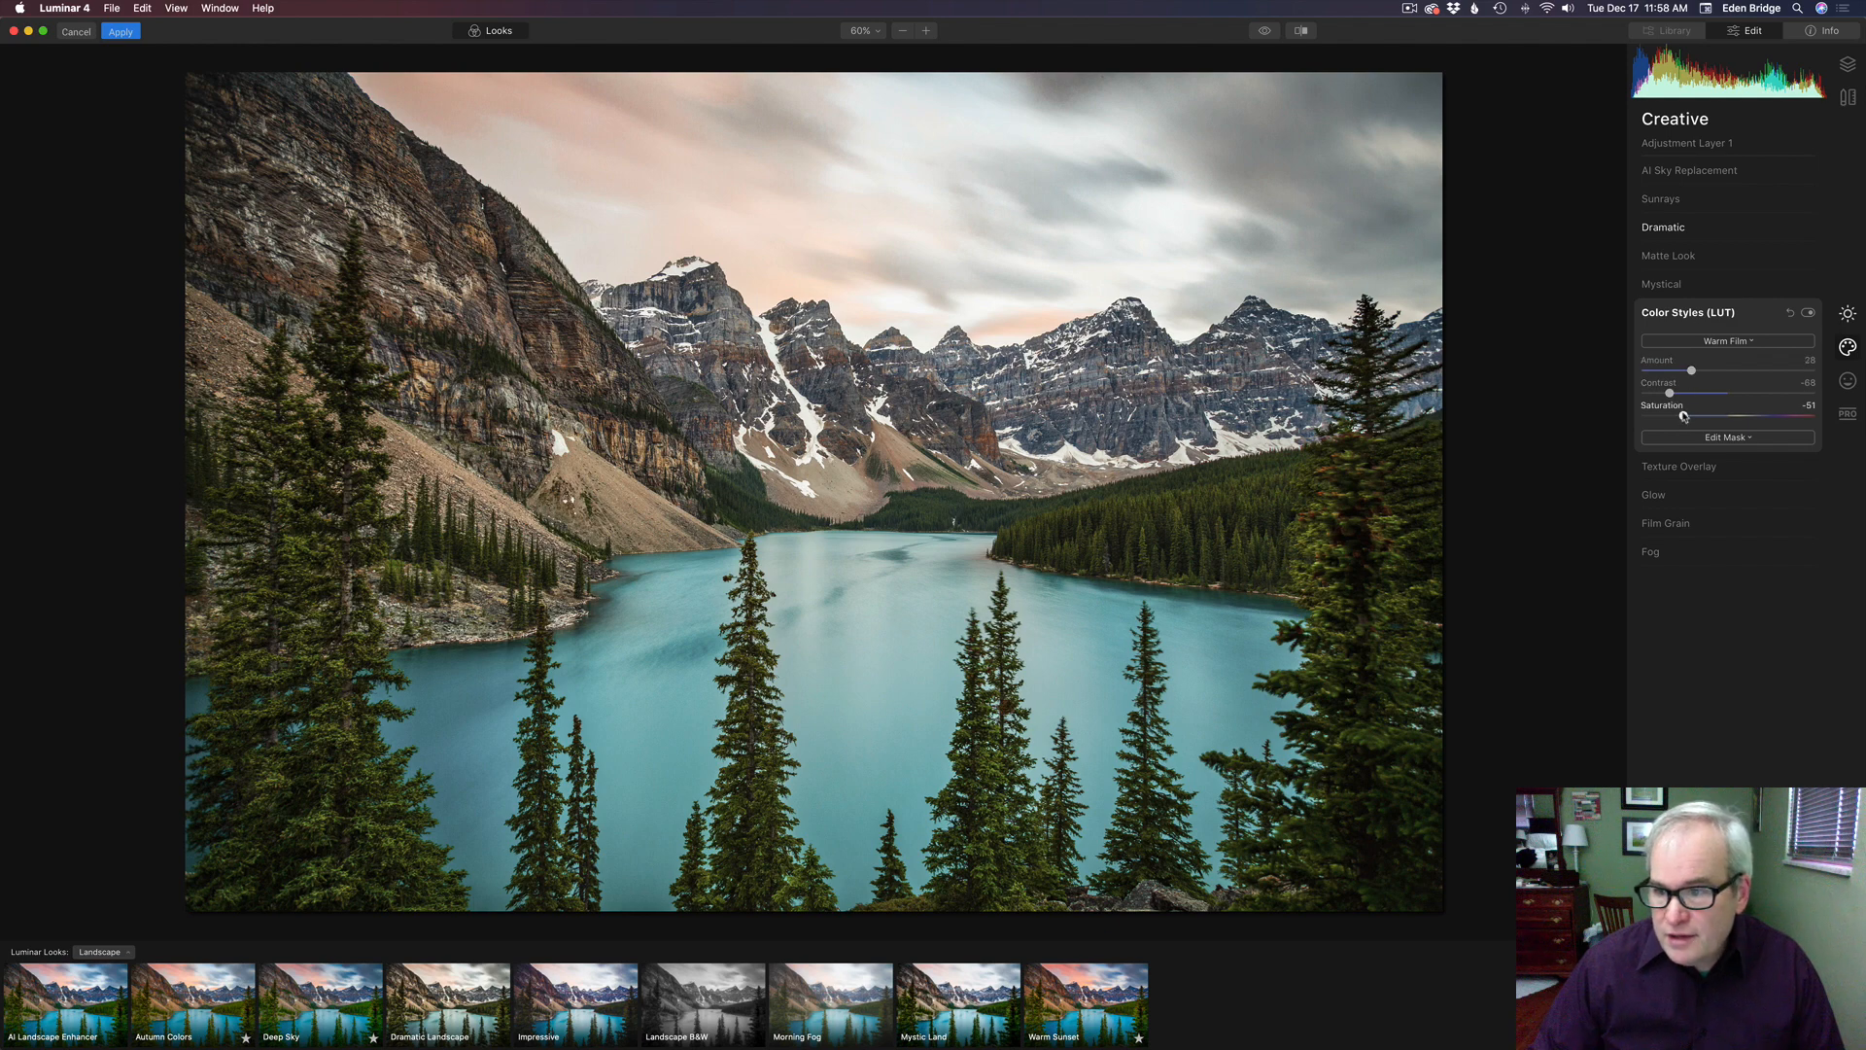
left_click_drag(1683, 416, 1812, 419)
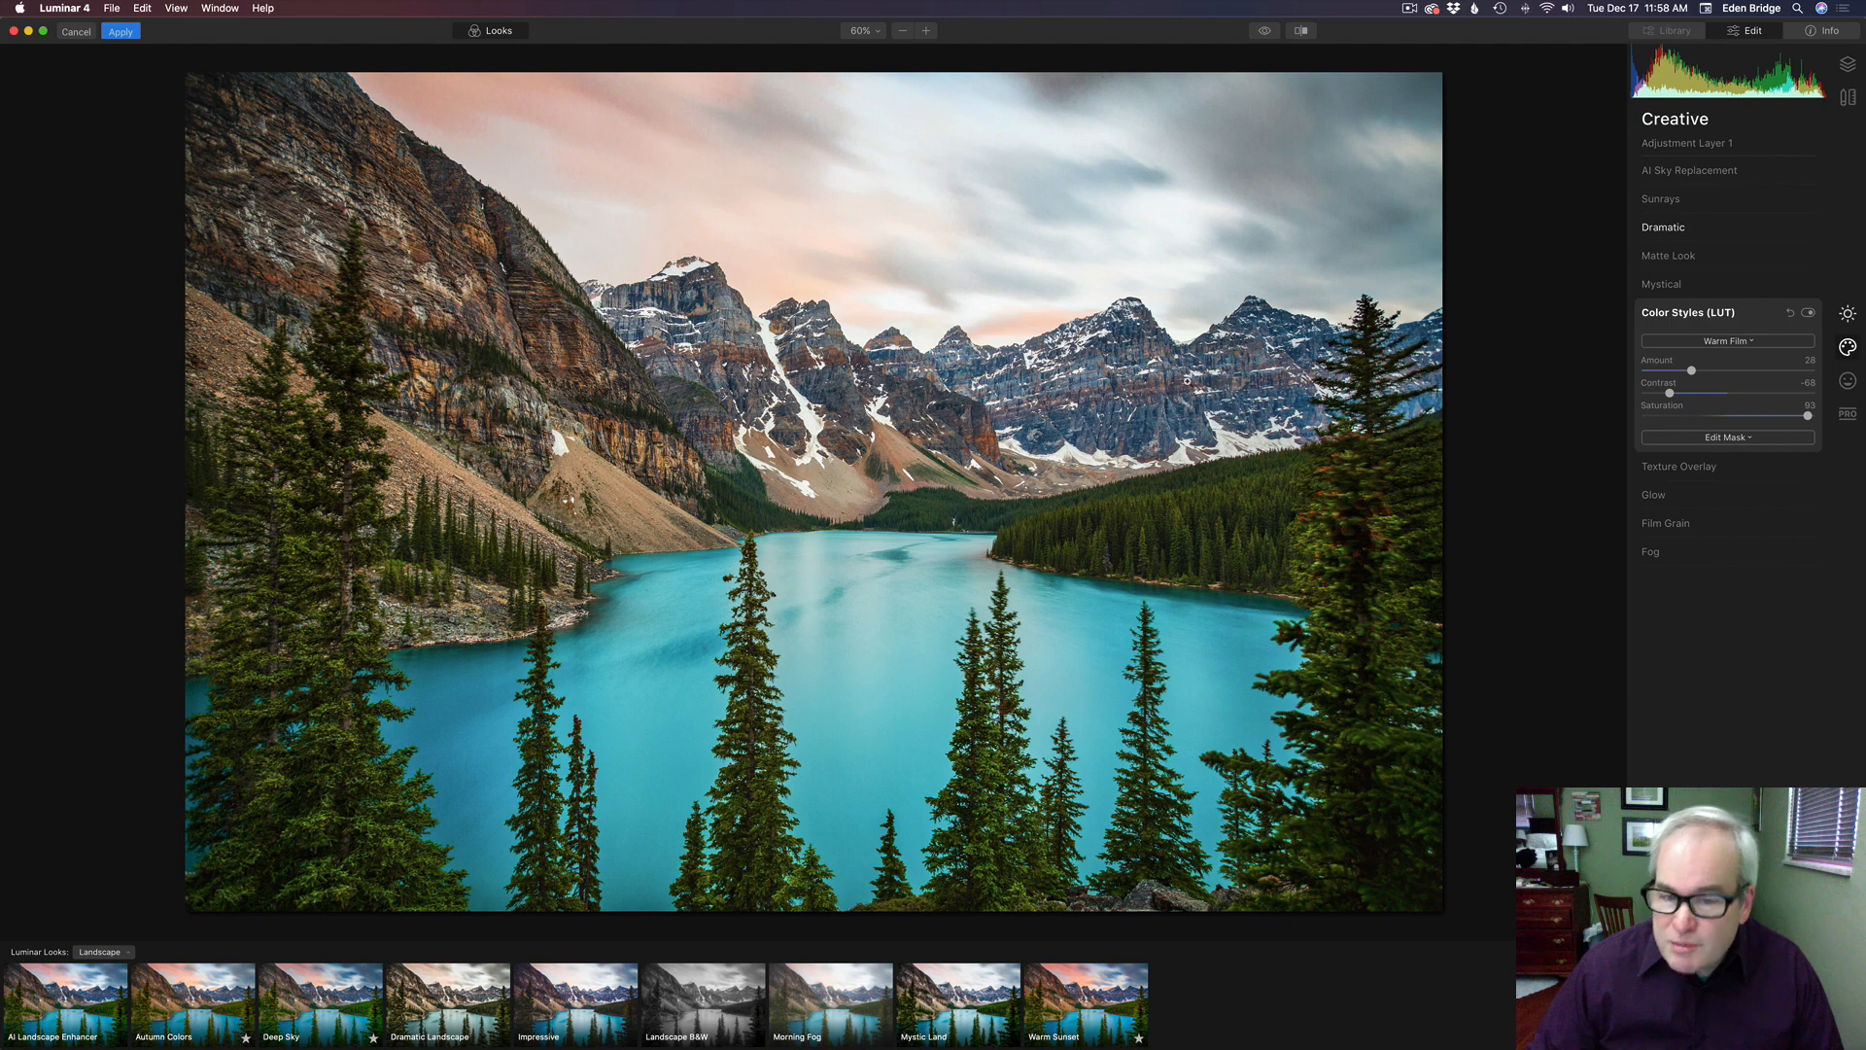
left_click_drag(1807, 416, 1754, 417)
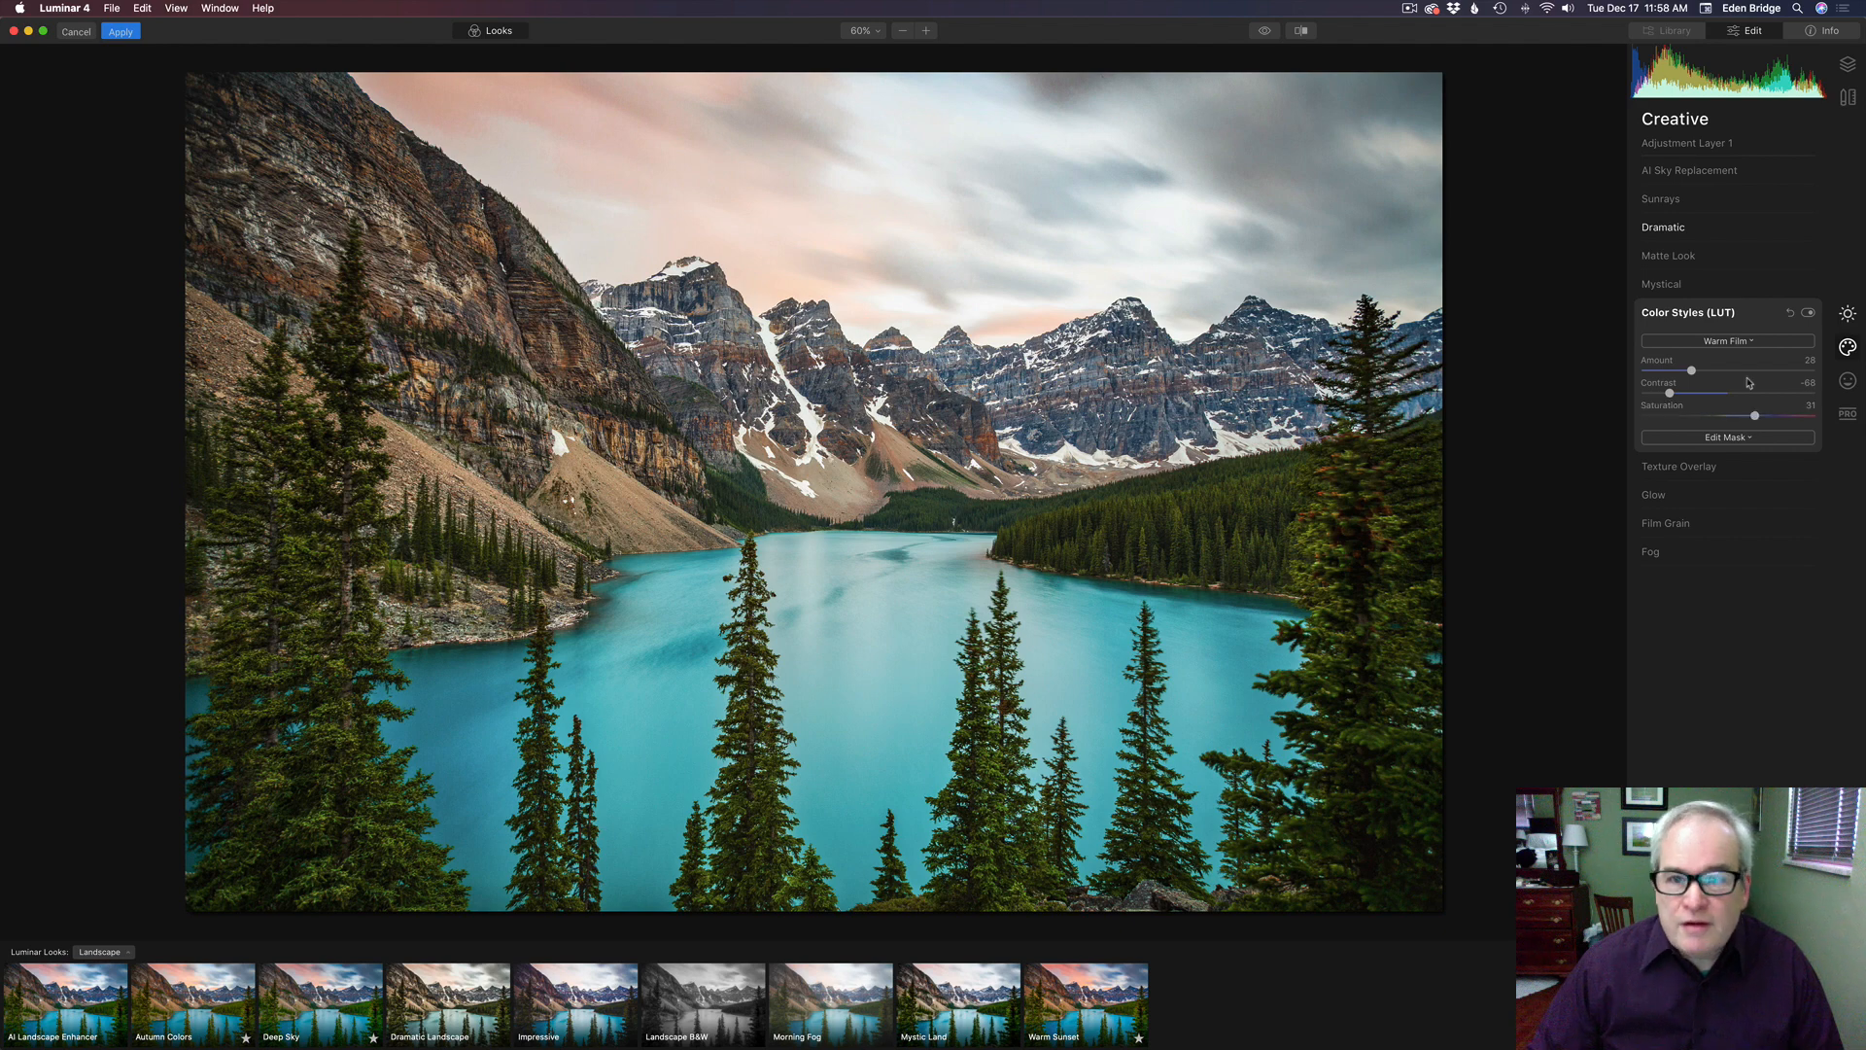
left_click(1303, 32)
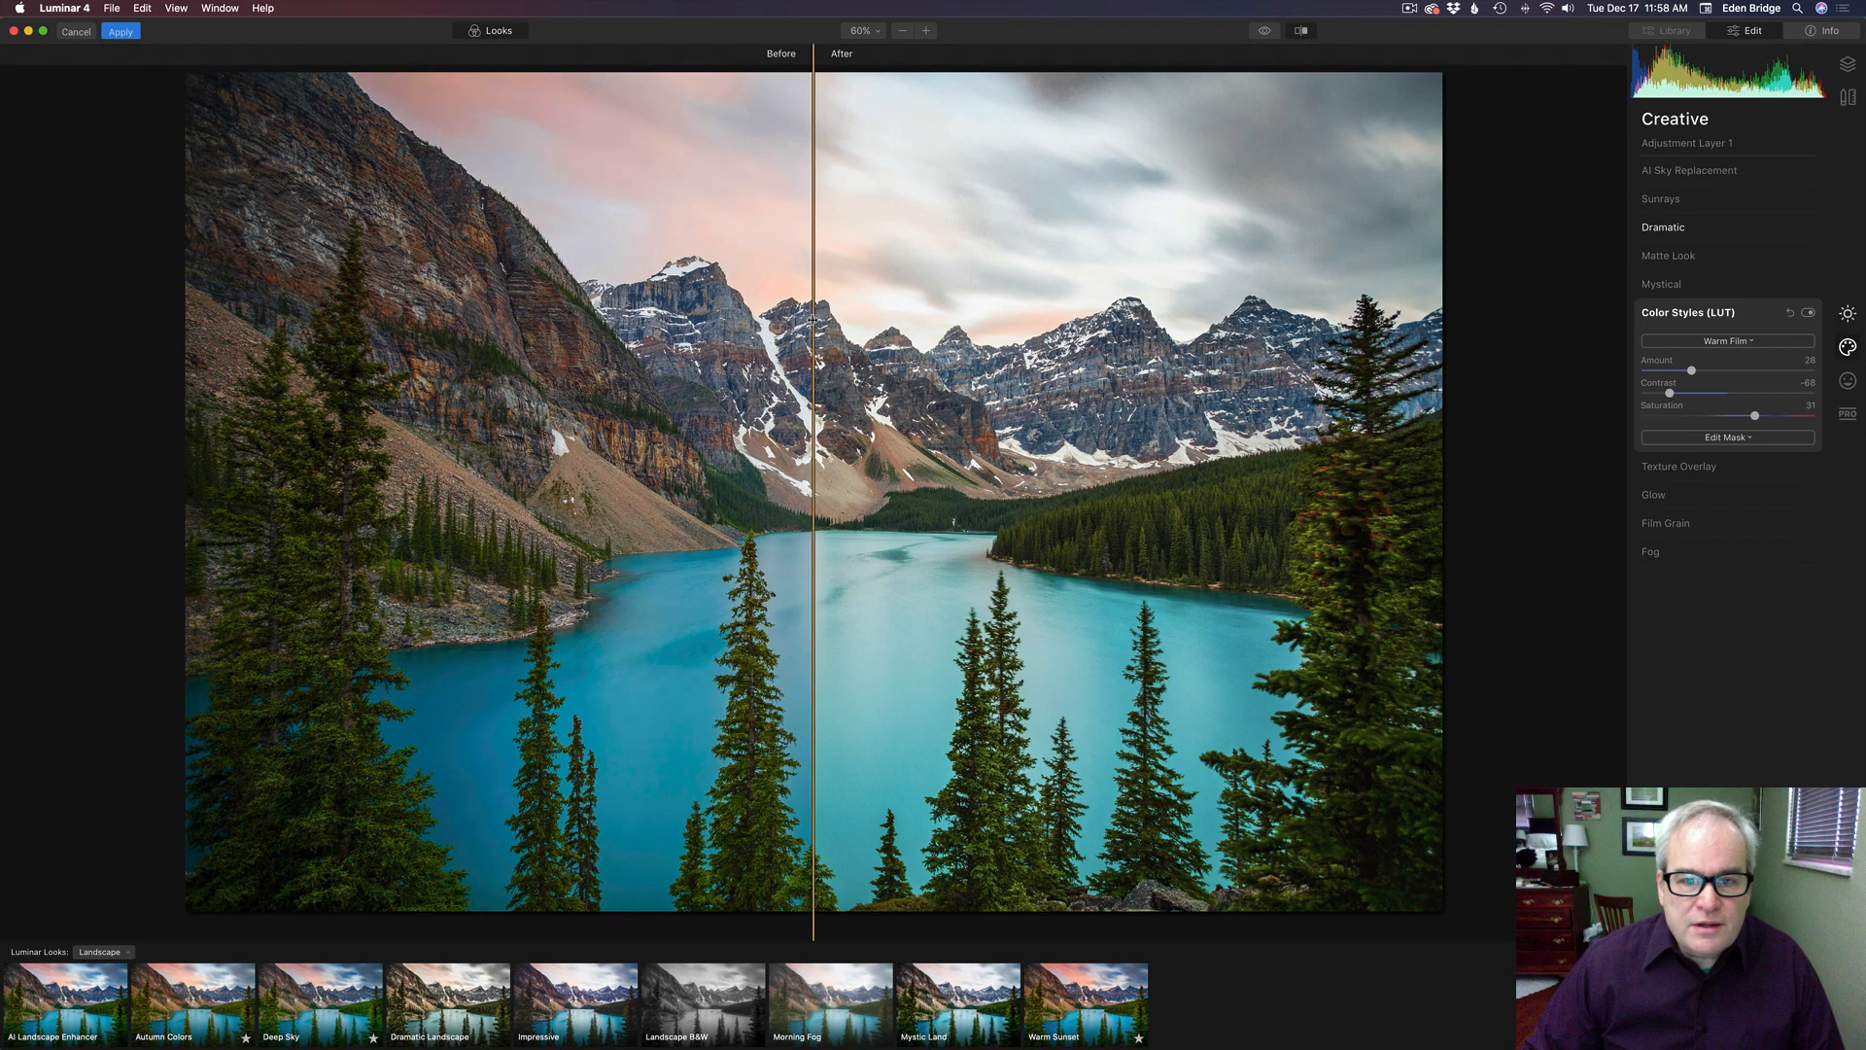
left_click_drag(807, 320, 846, 298)
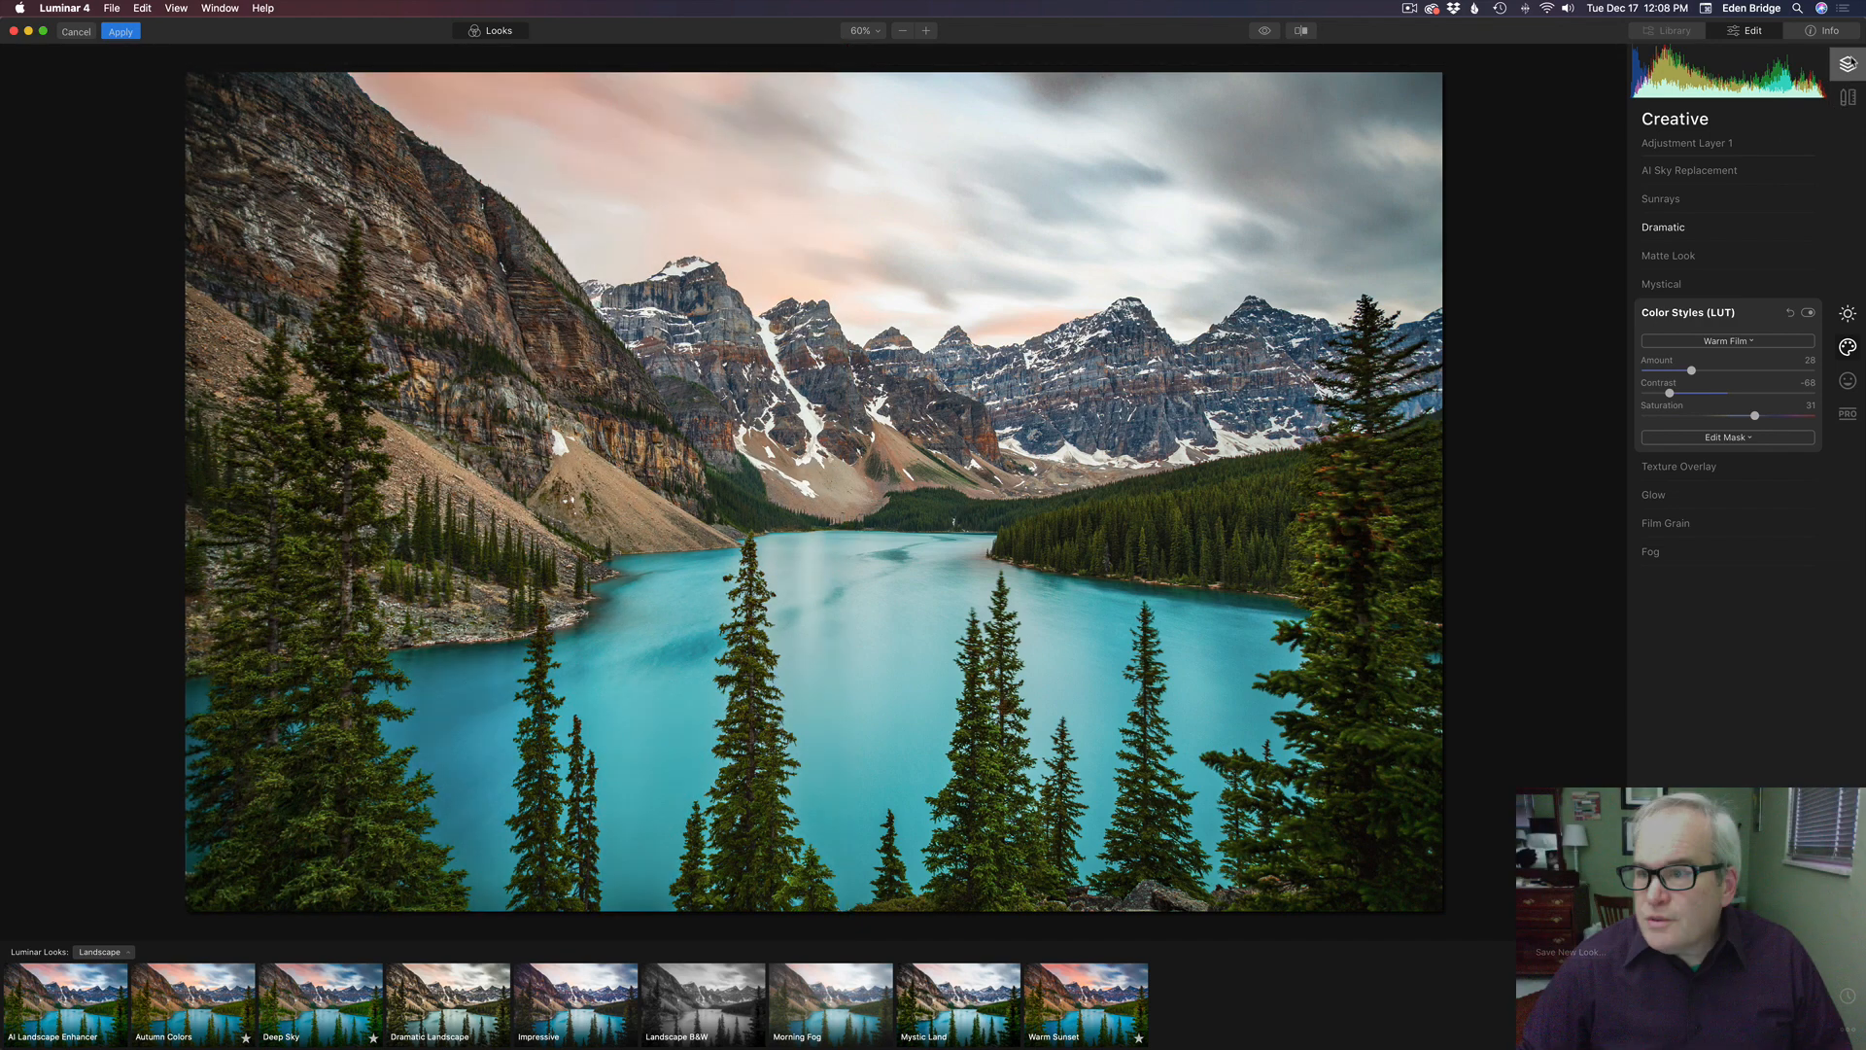
- Hide Adjustment Layer 1 and add a new adjustment layer above it
left_click(1847, 64)
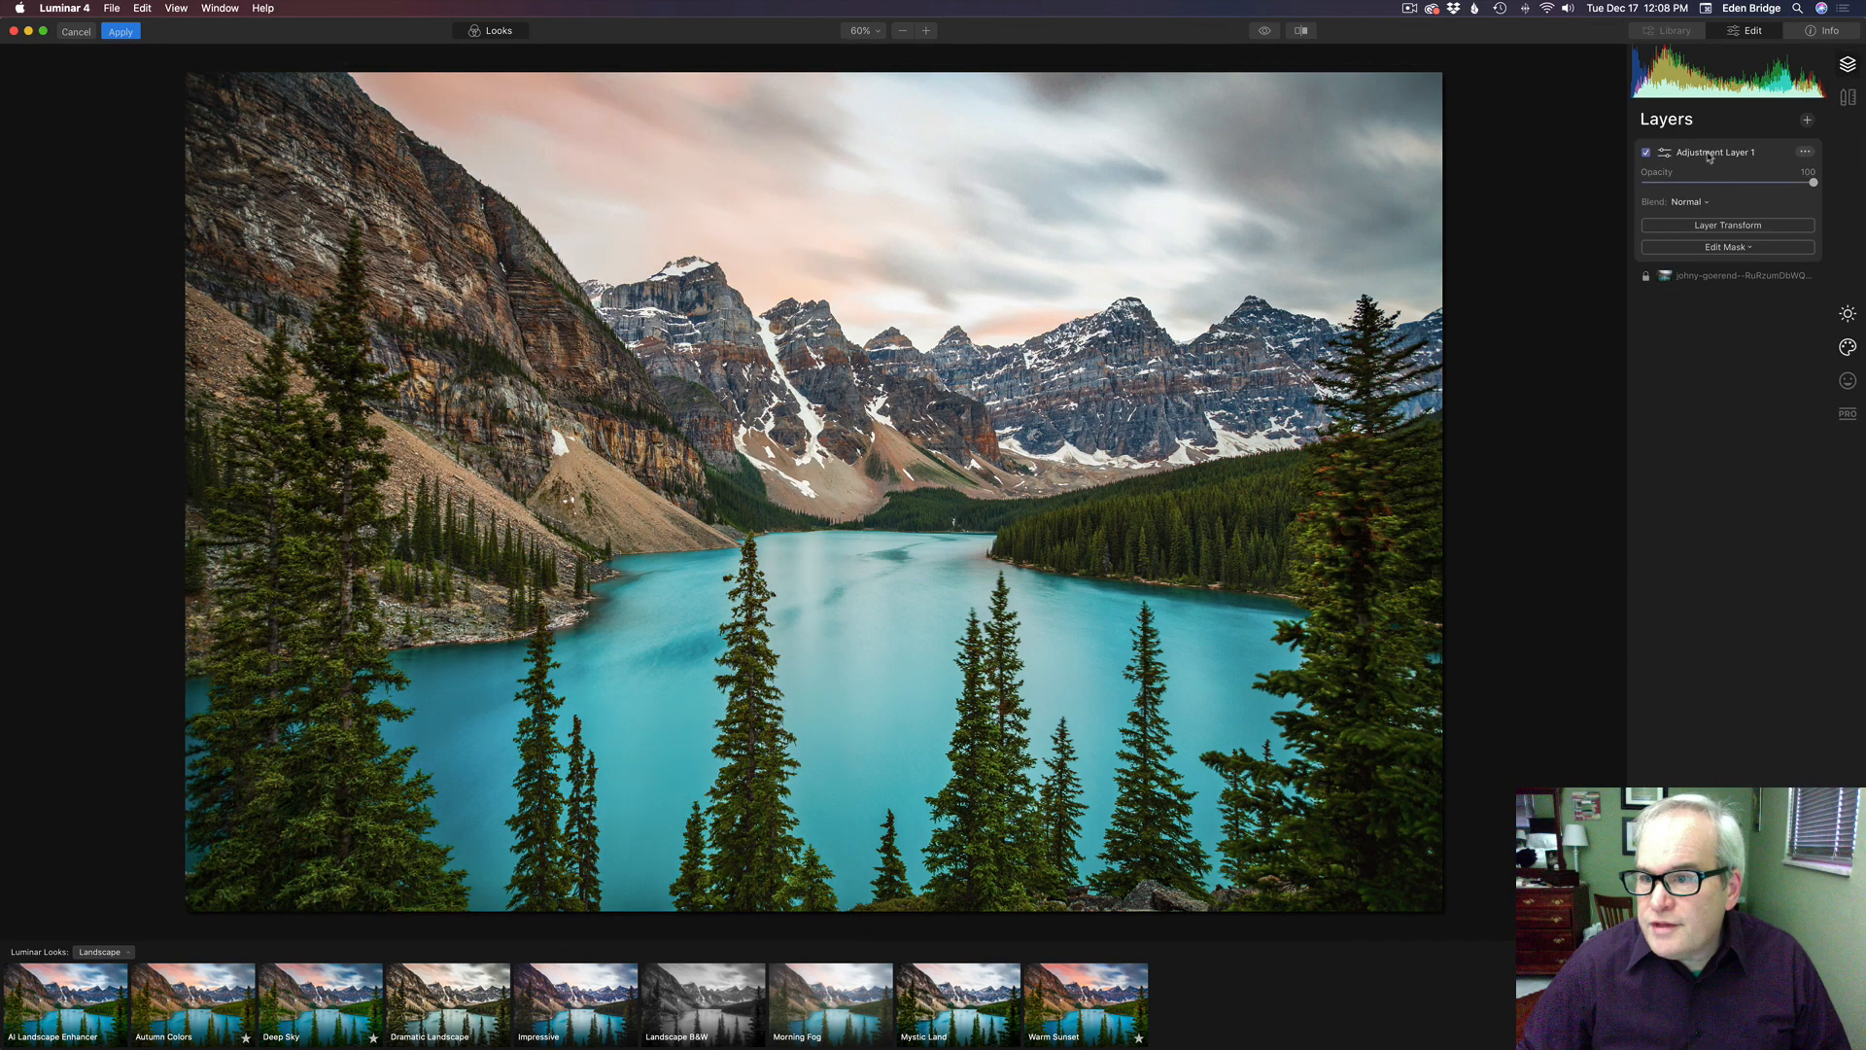
left_click(1647, 155)
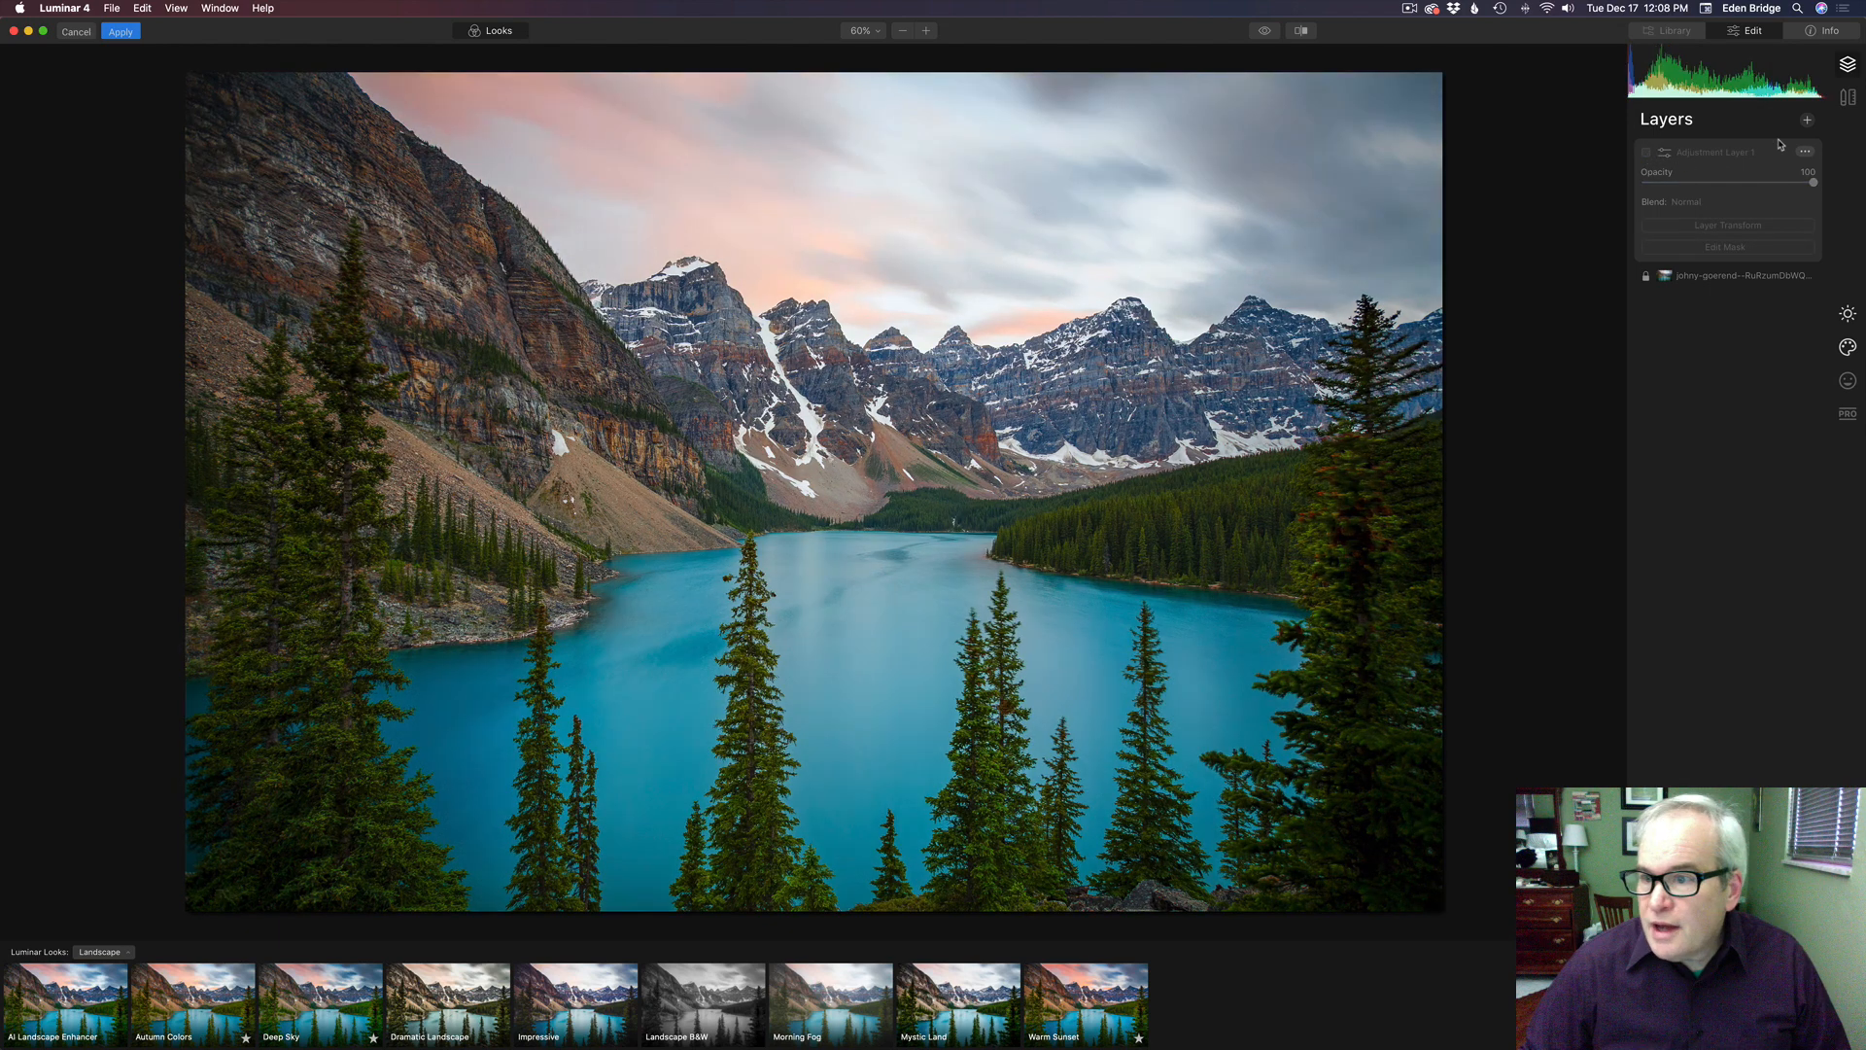
left_click(1805, 121)
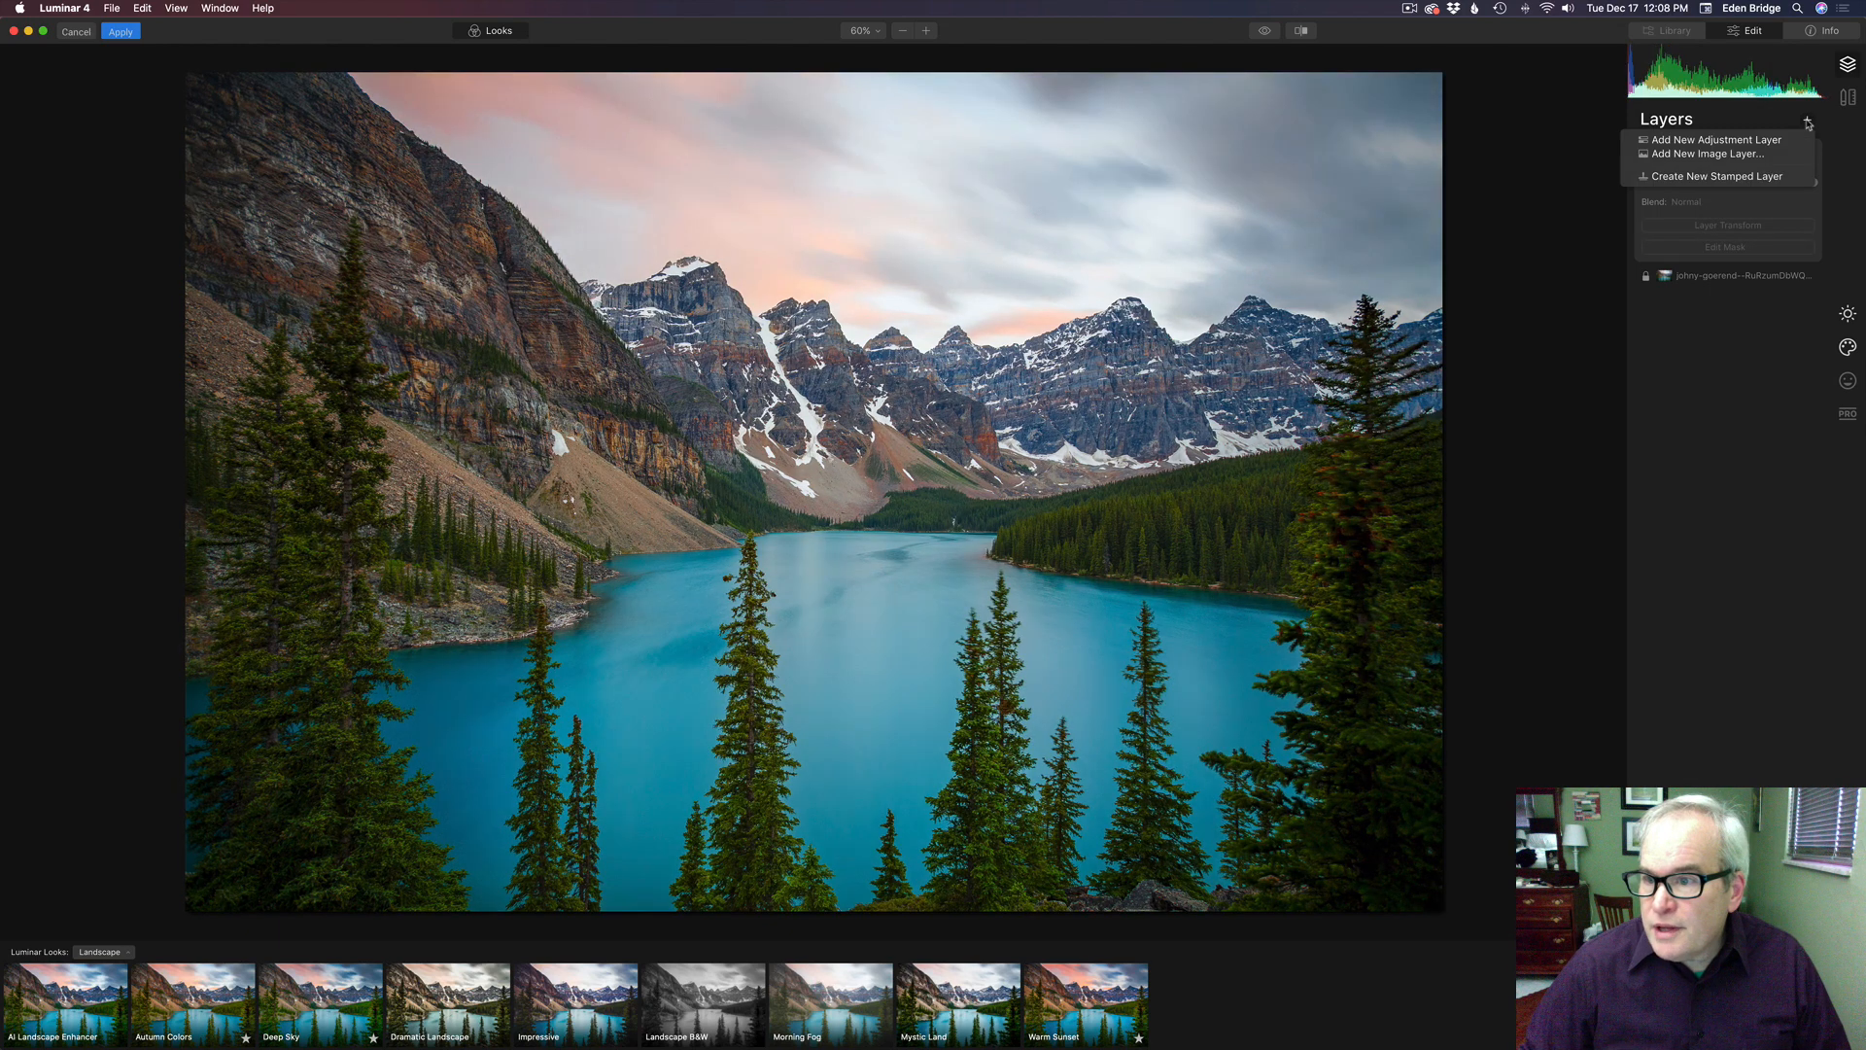
left_click(1738, 141)
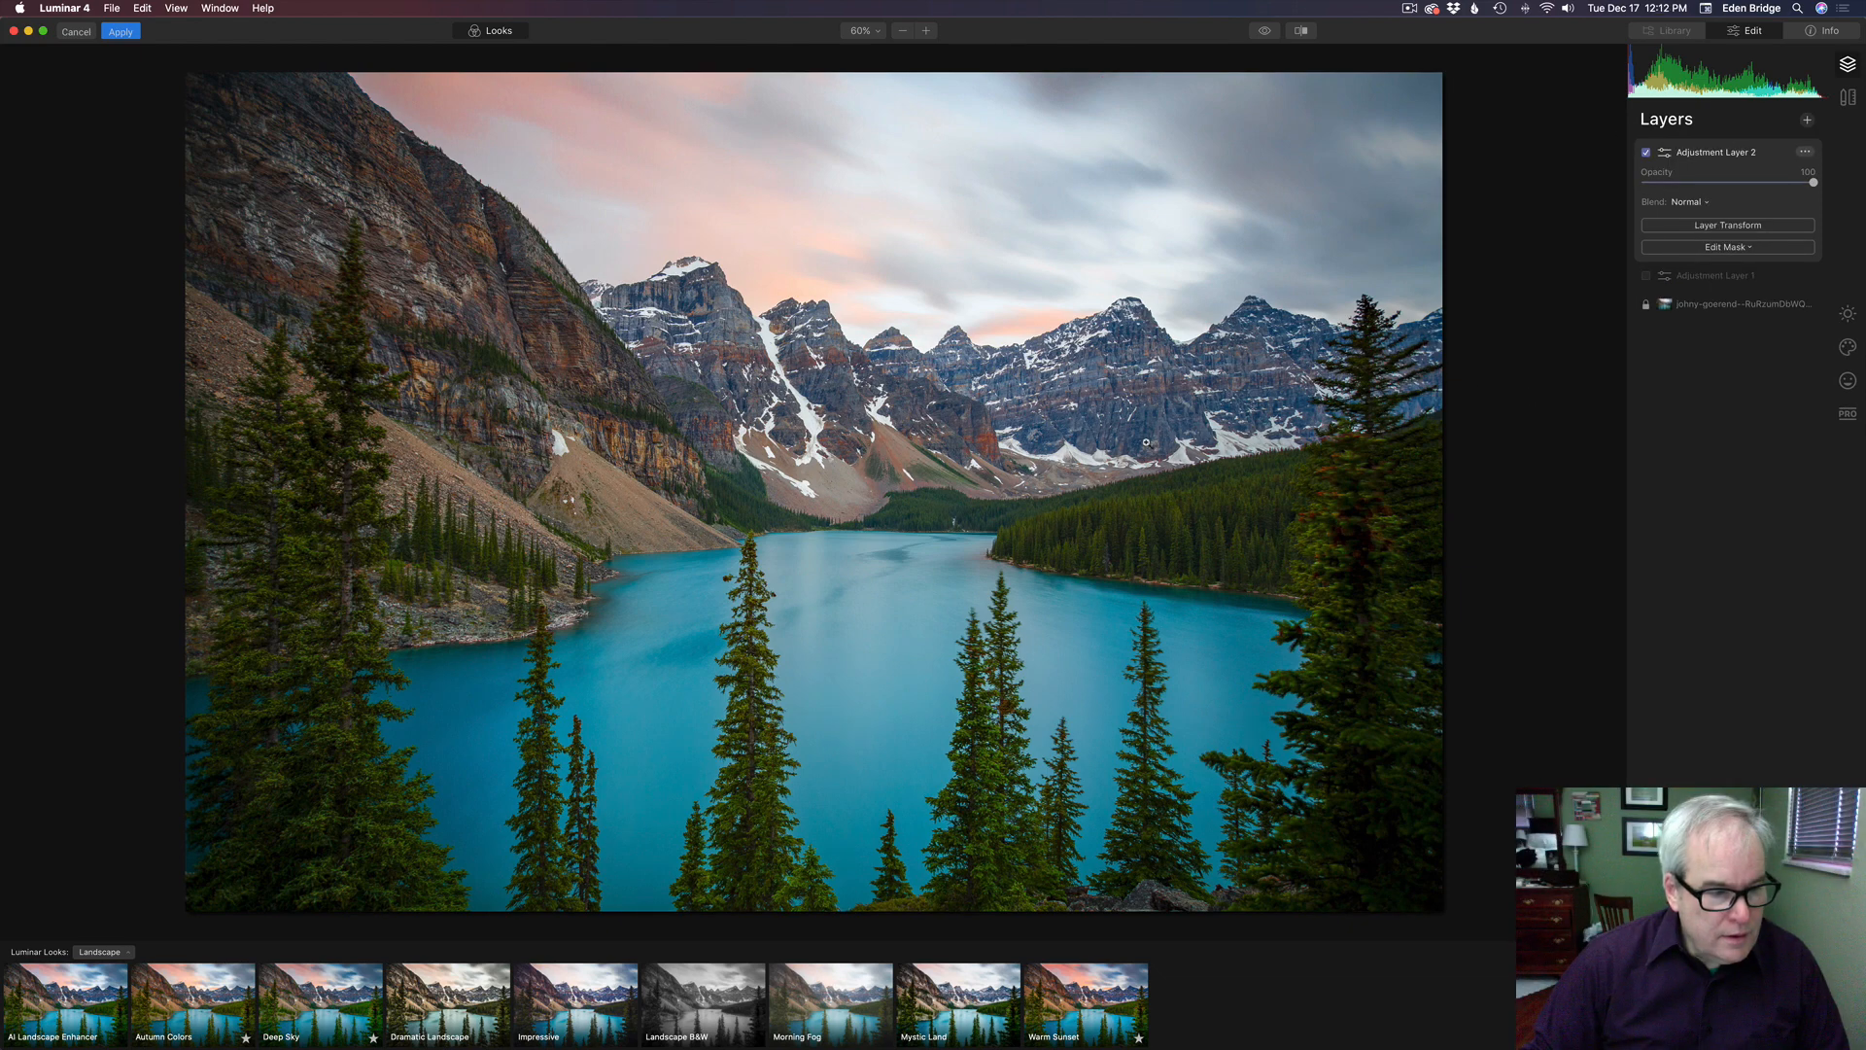
- Switch to the looks collection containing Grit on the street, and apply that look to Adjustment Layer 2 with its Amount at 100
left_click(105, 953)
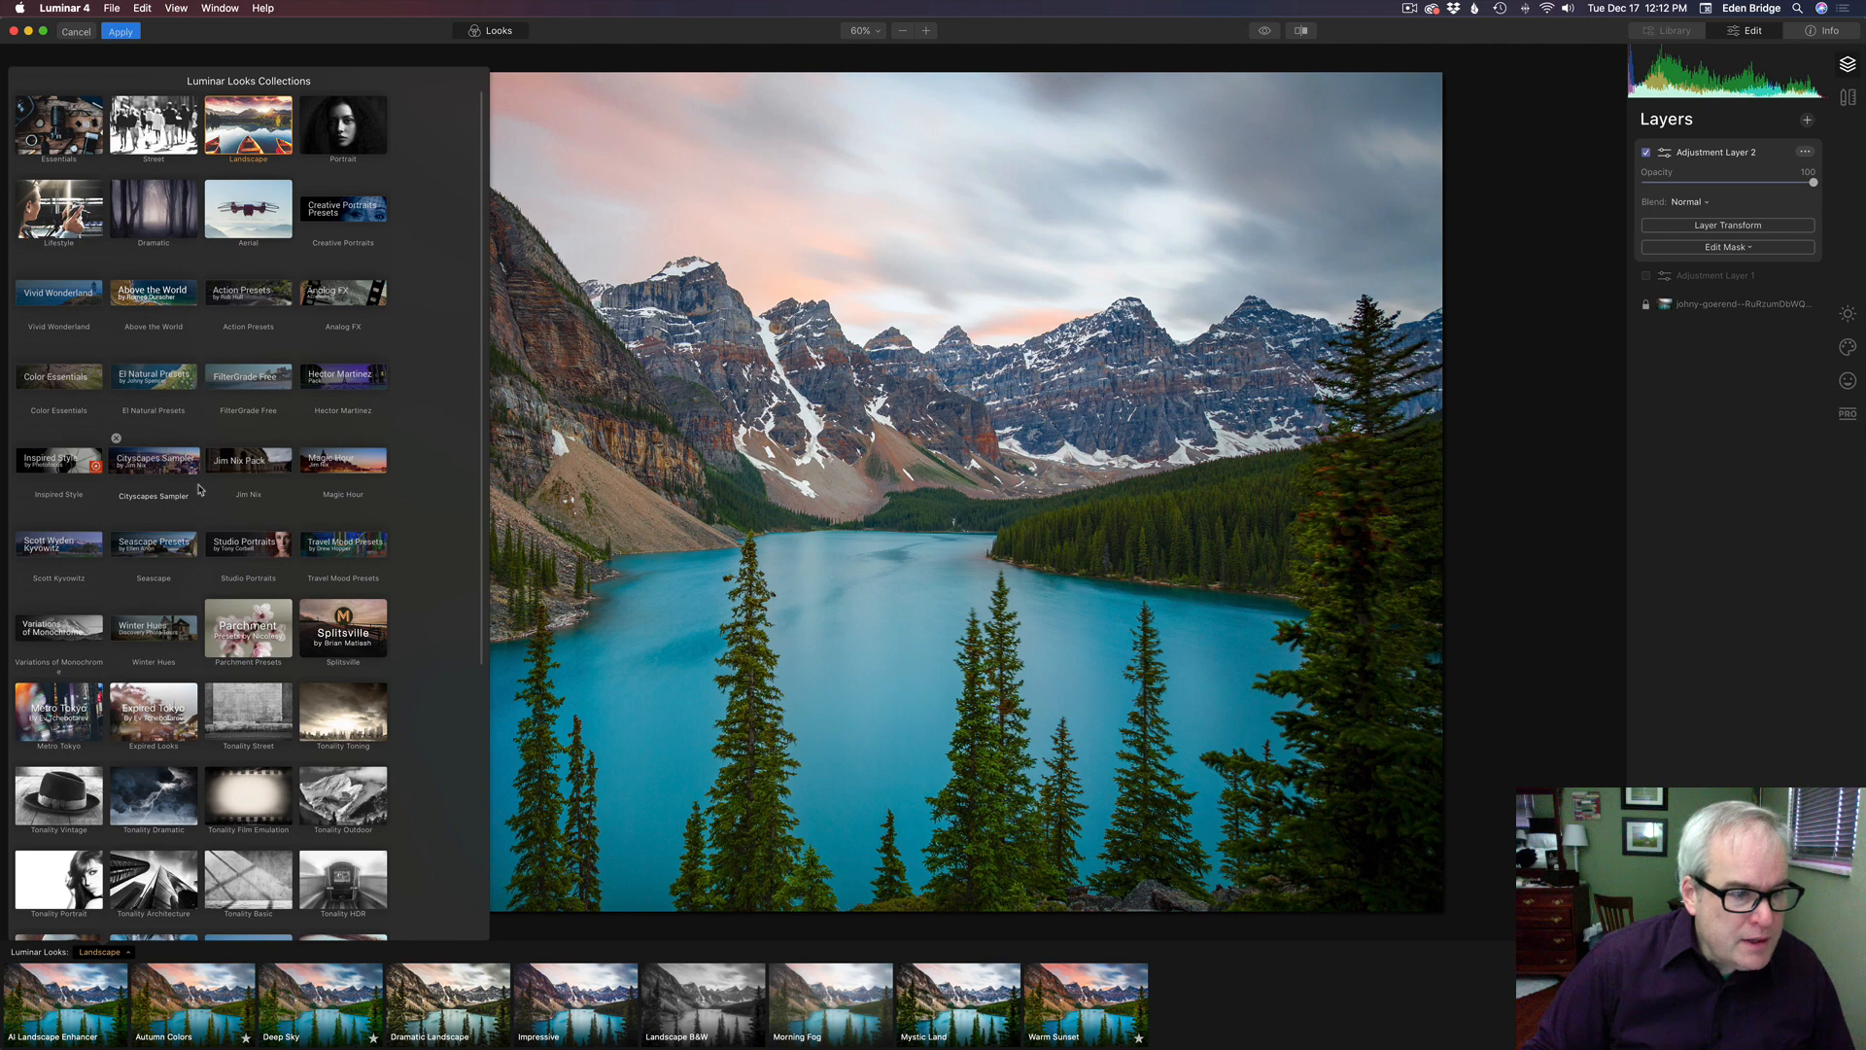
left_click(73, 549)
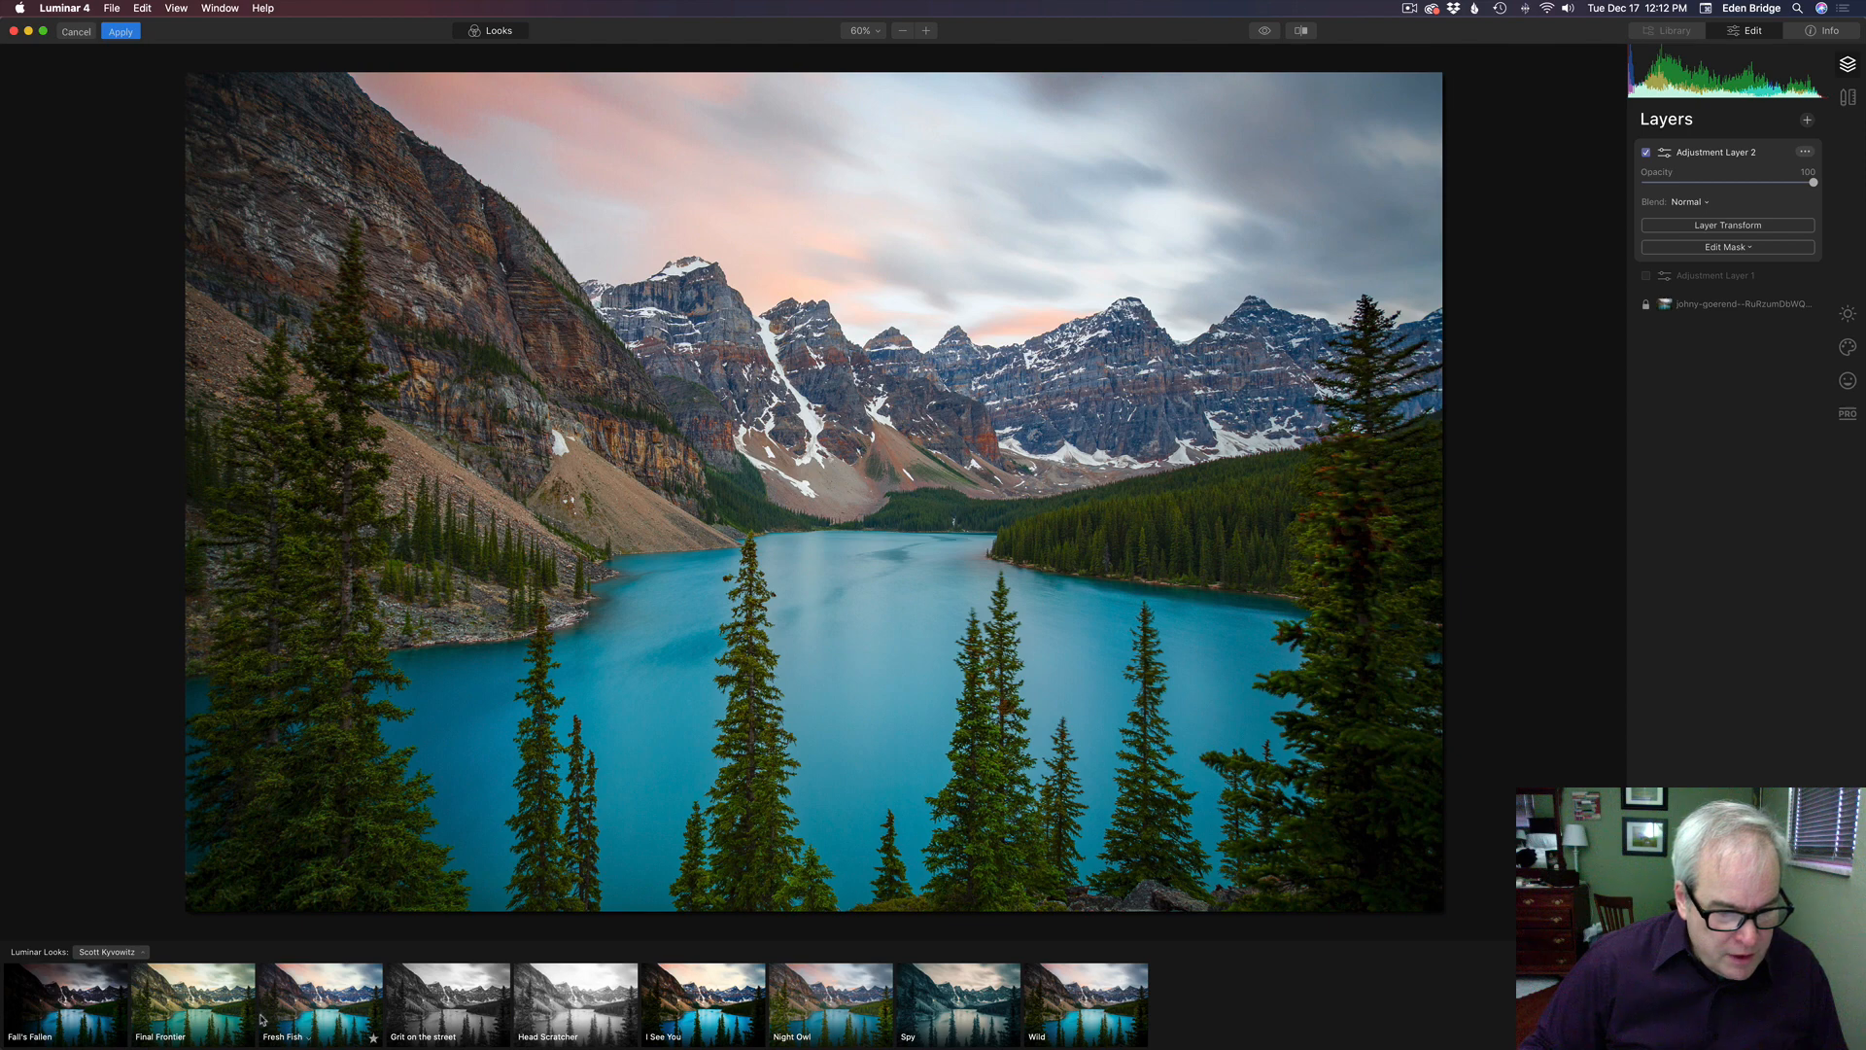
left_click(466, 999)
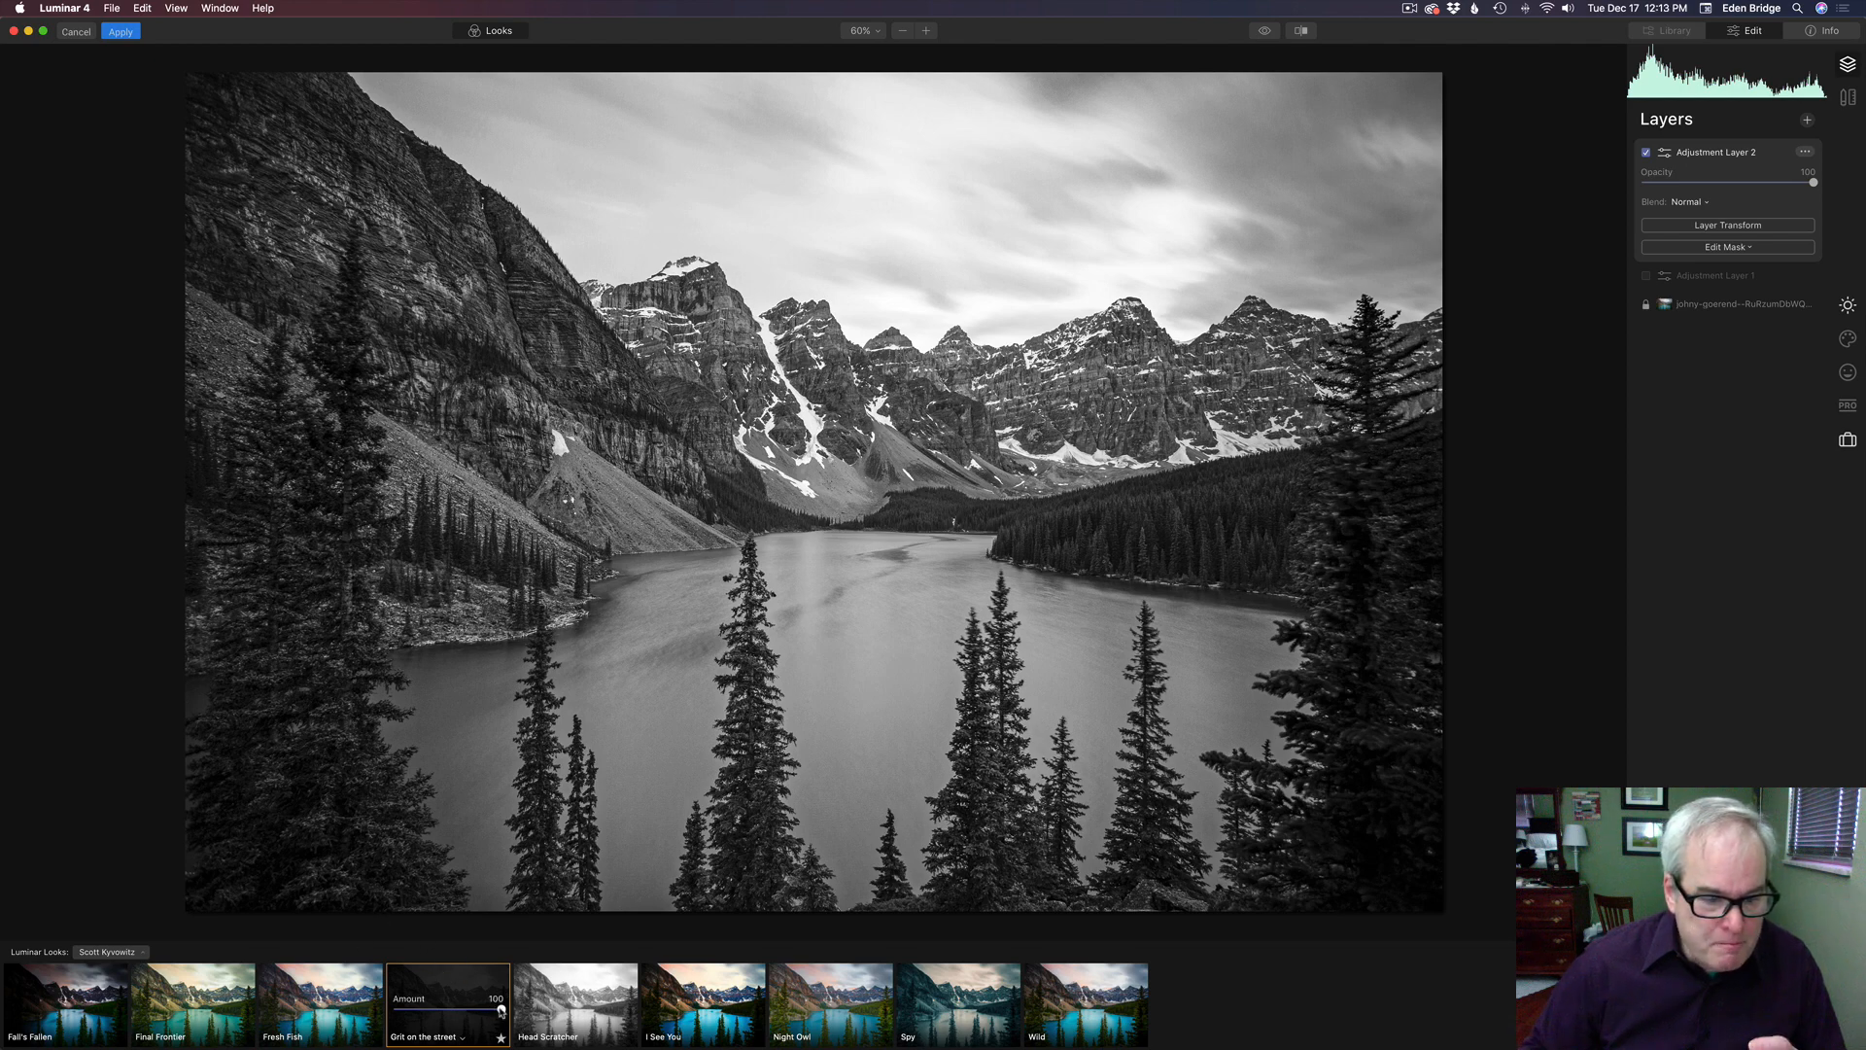
mouse_move(501, 1011)
left_mouse_down()
mouse_move(435, 1009)
mouse_move(516, 1009)
left_mouse_up()
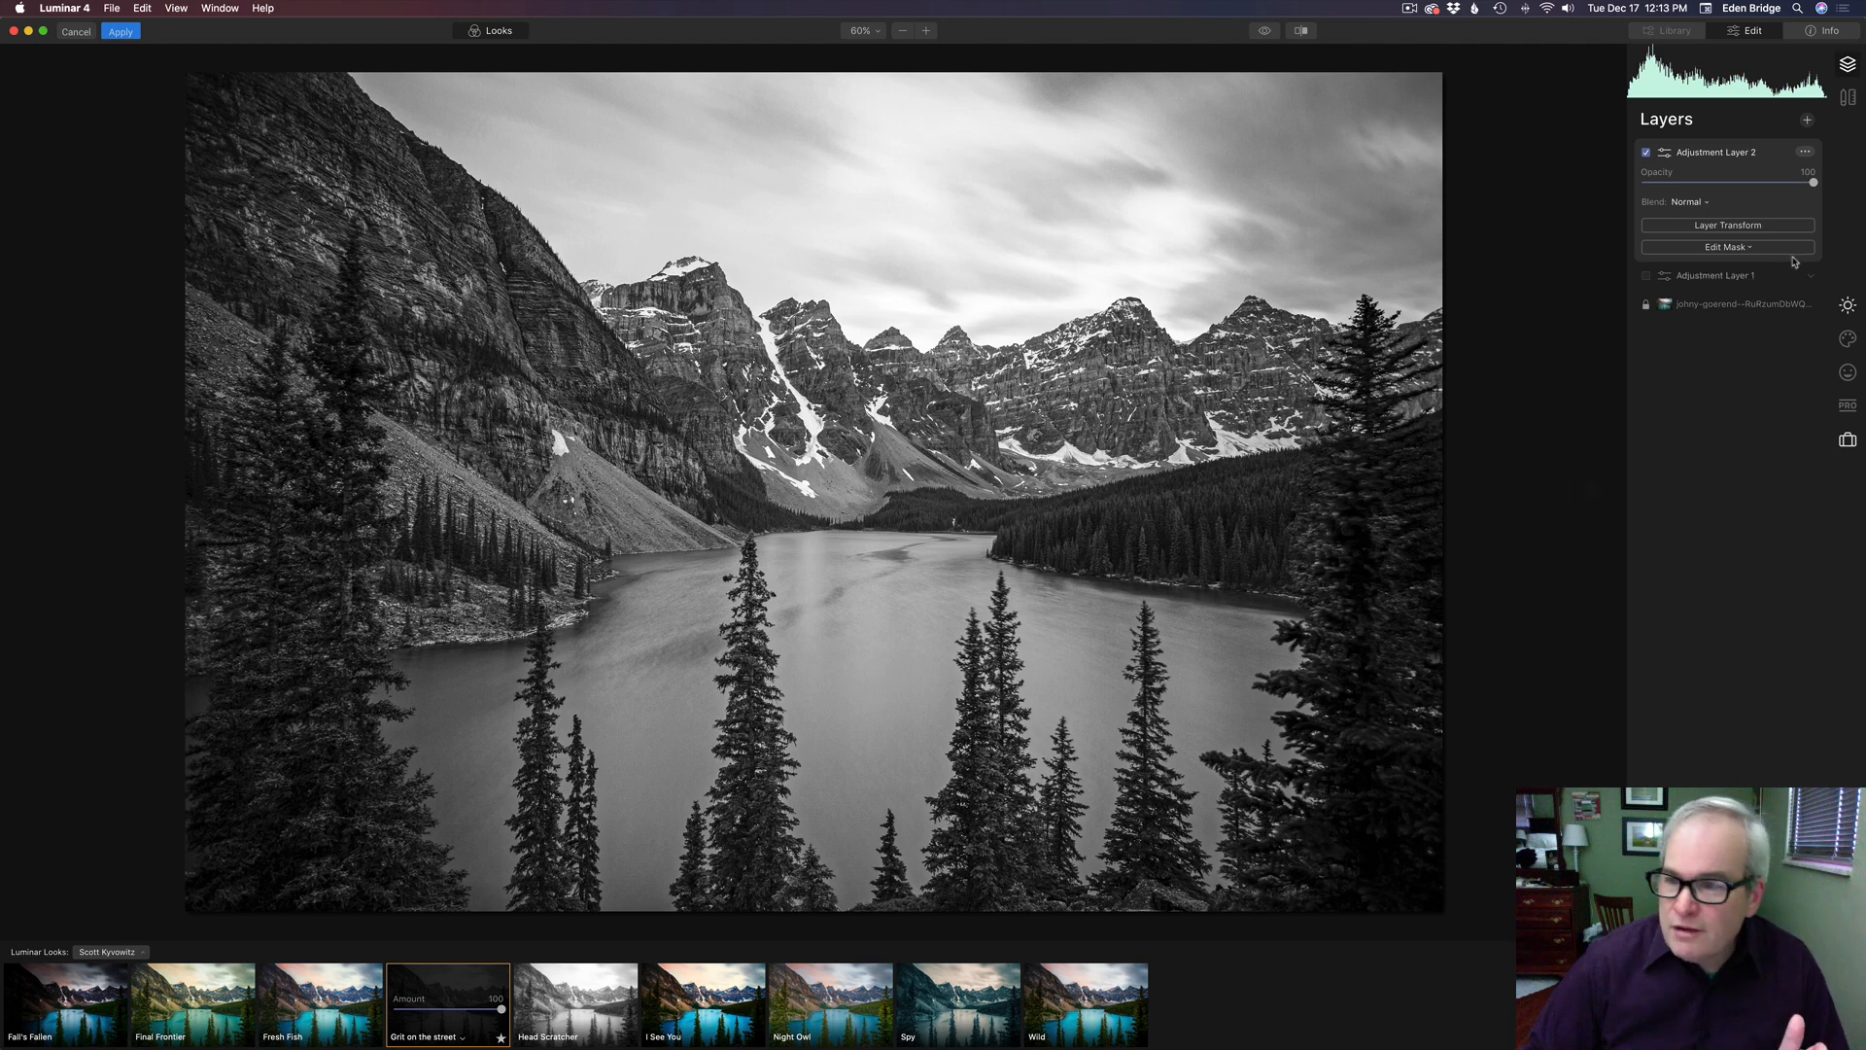
- Try the Luminosity blend mode on Adjustment Layer 2, and return the layer to Normal
left_click(1707, 204)
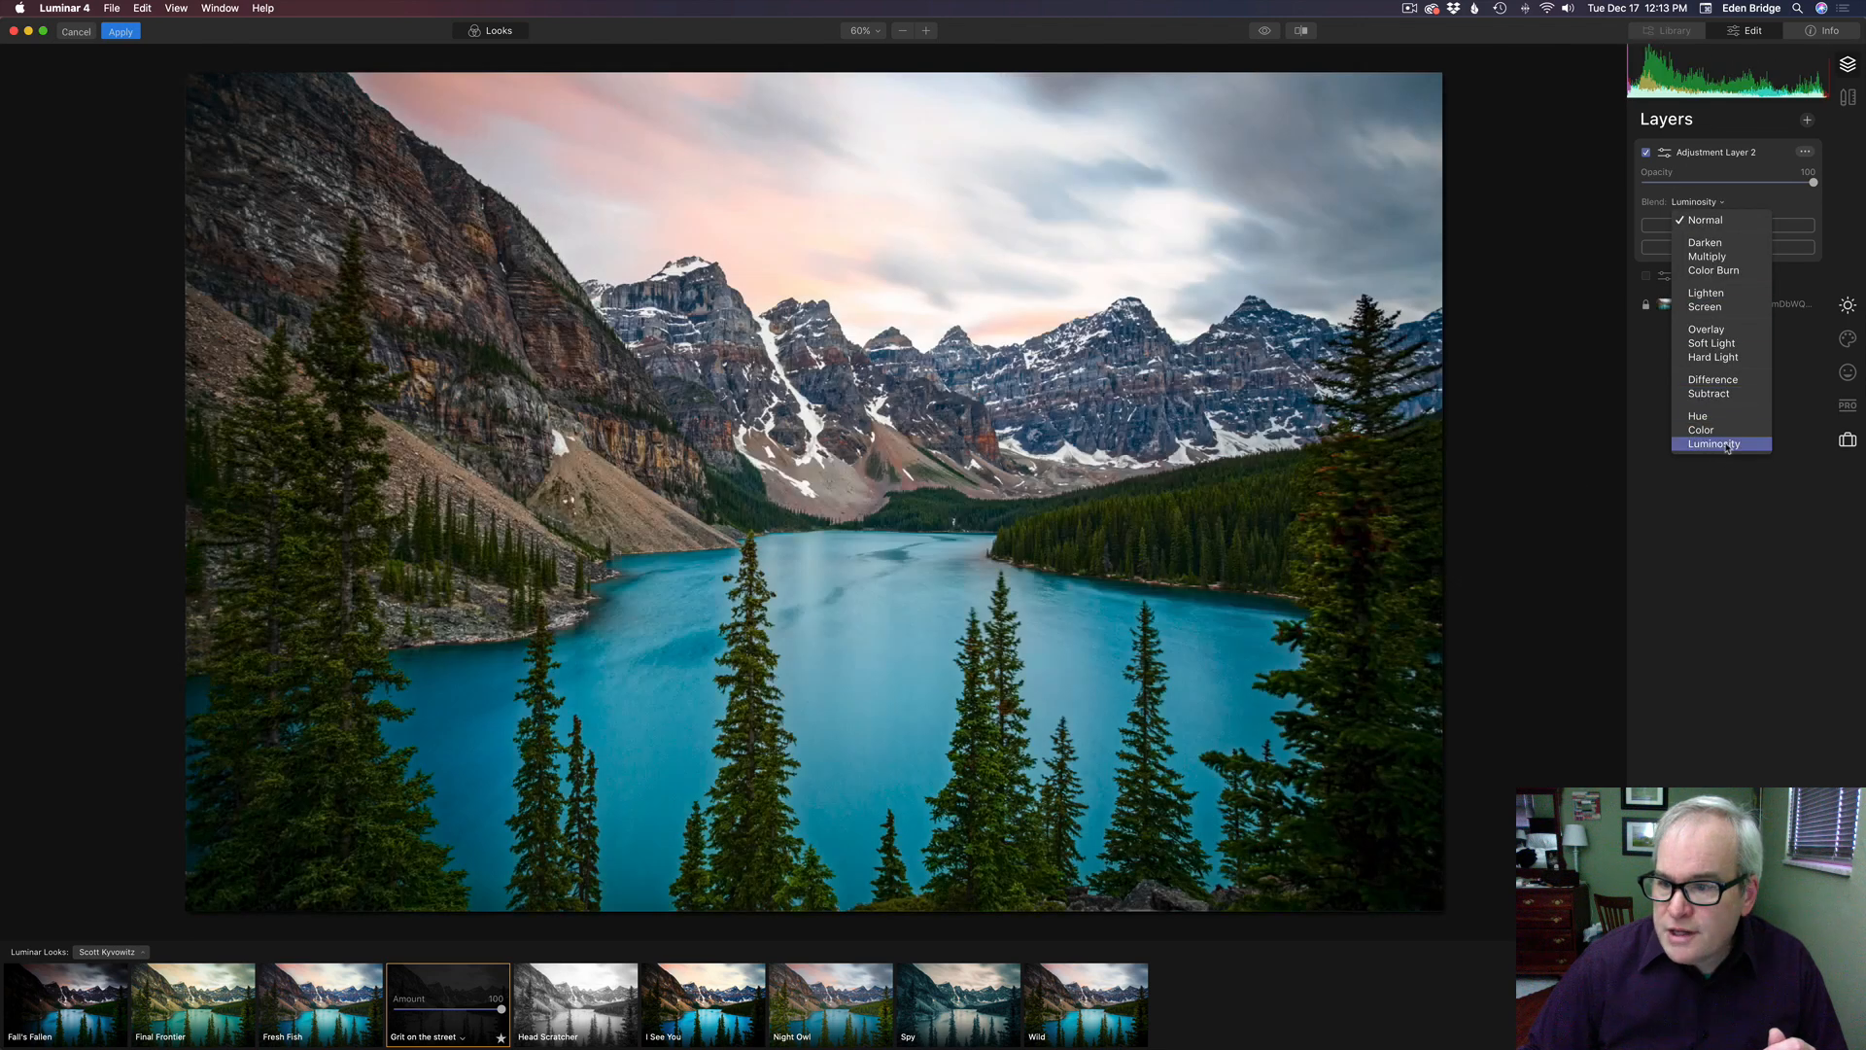
left_click(1727, 447)
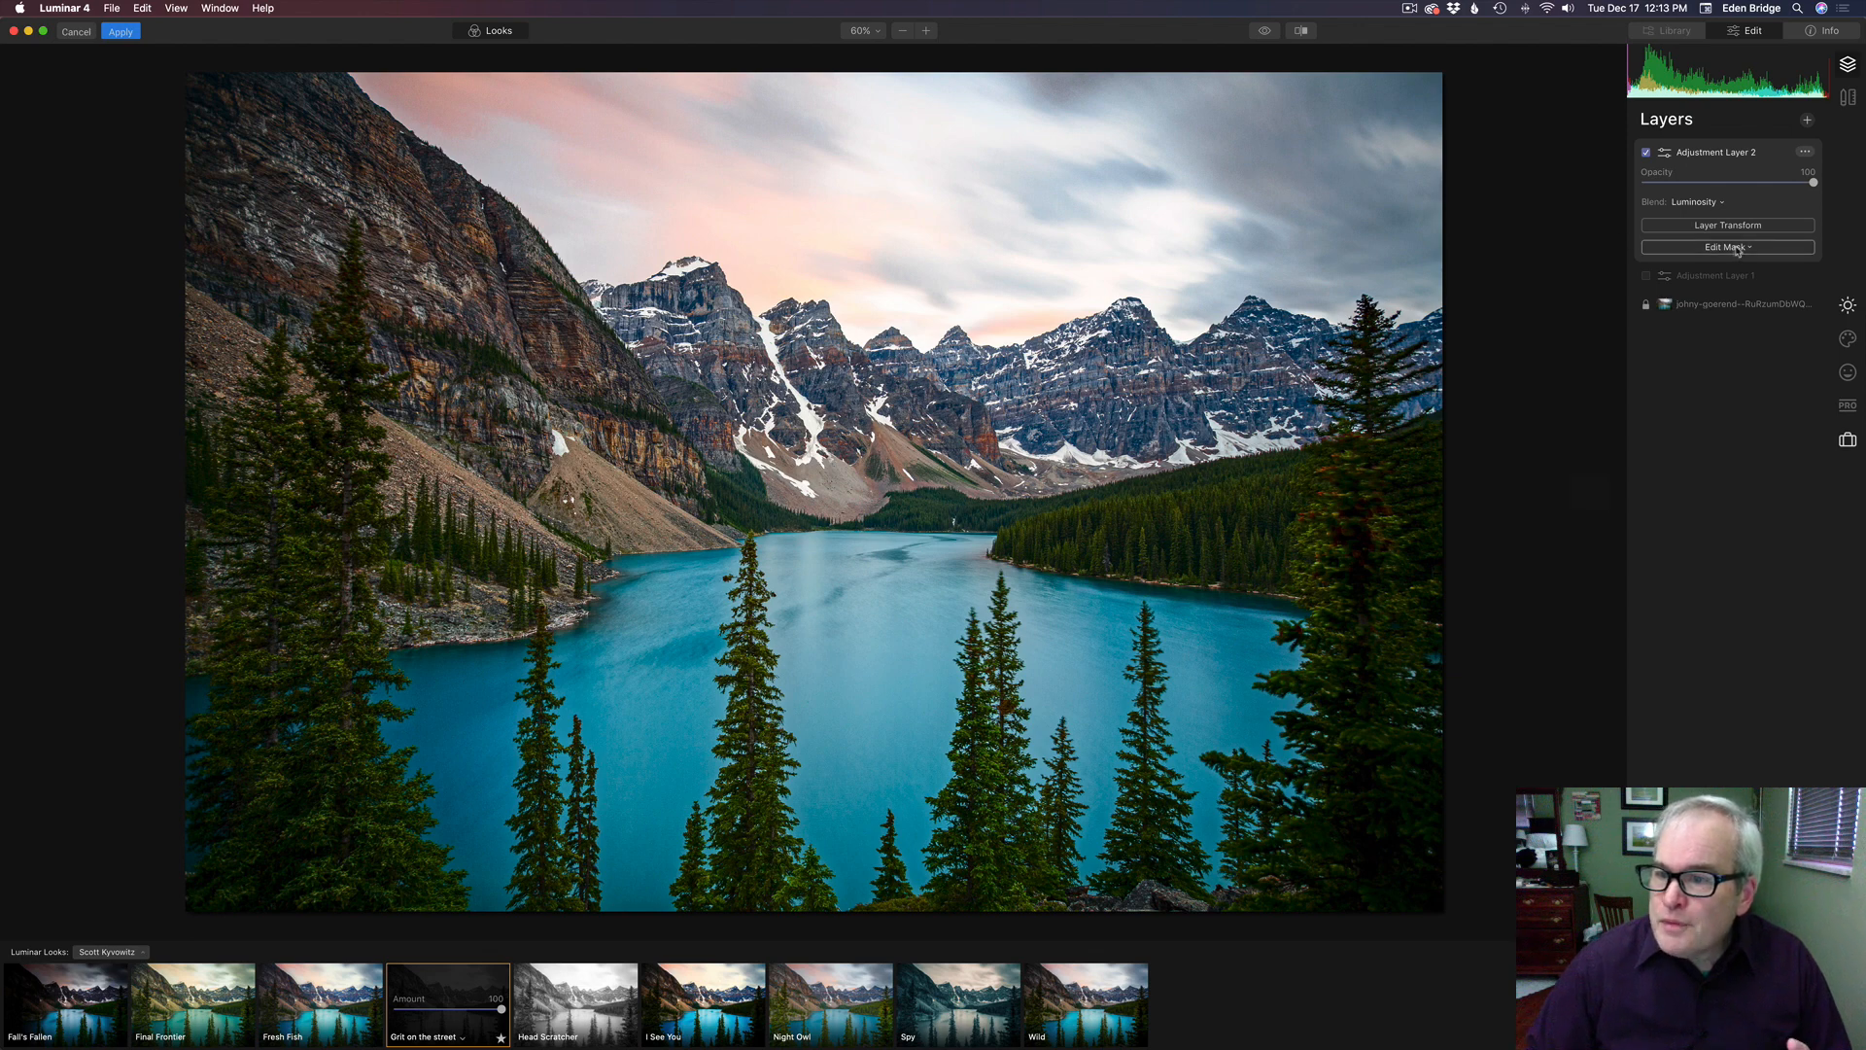
left_click(1715, 203)
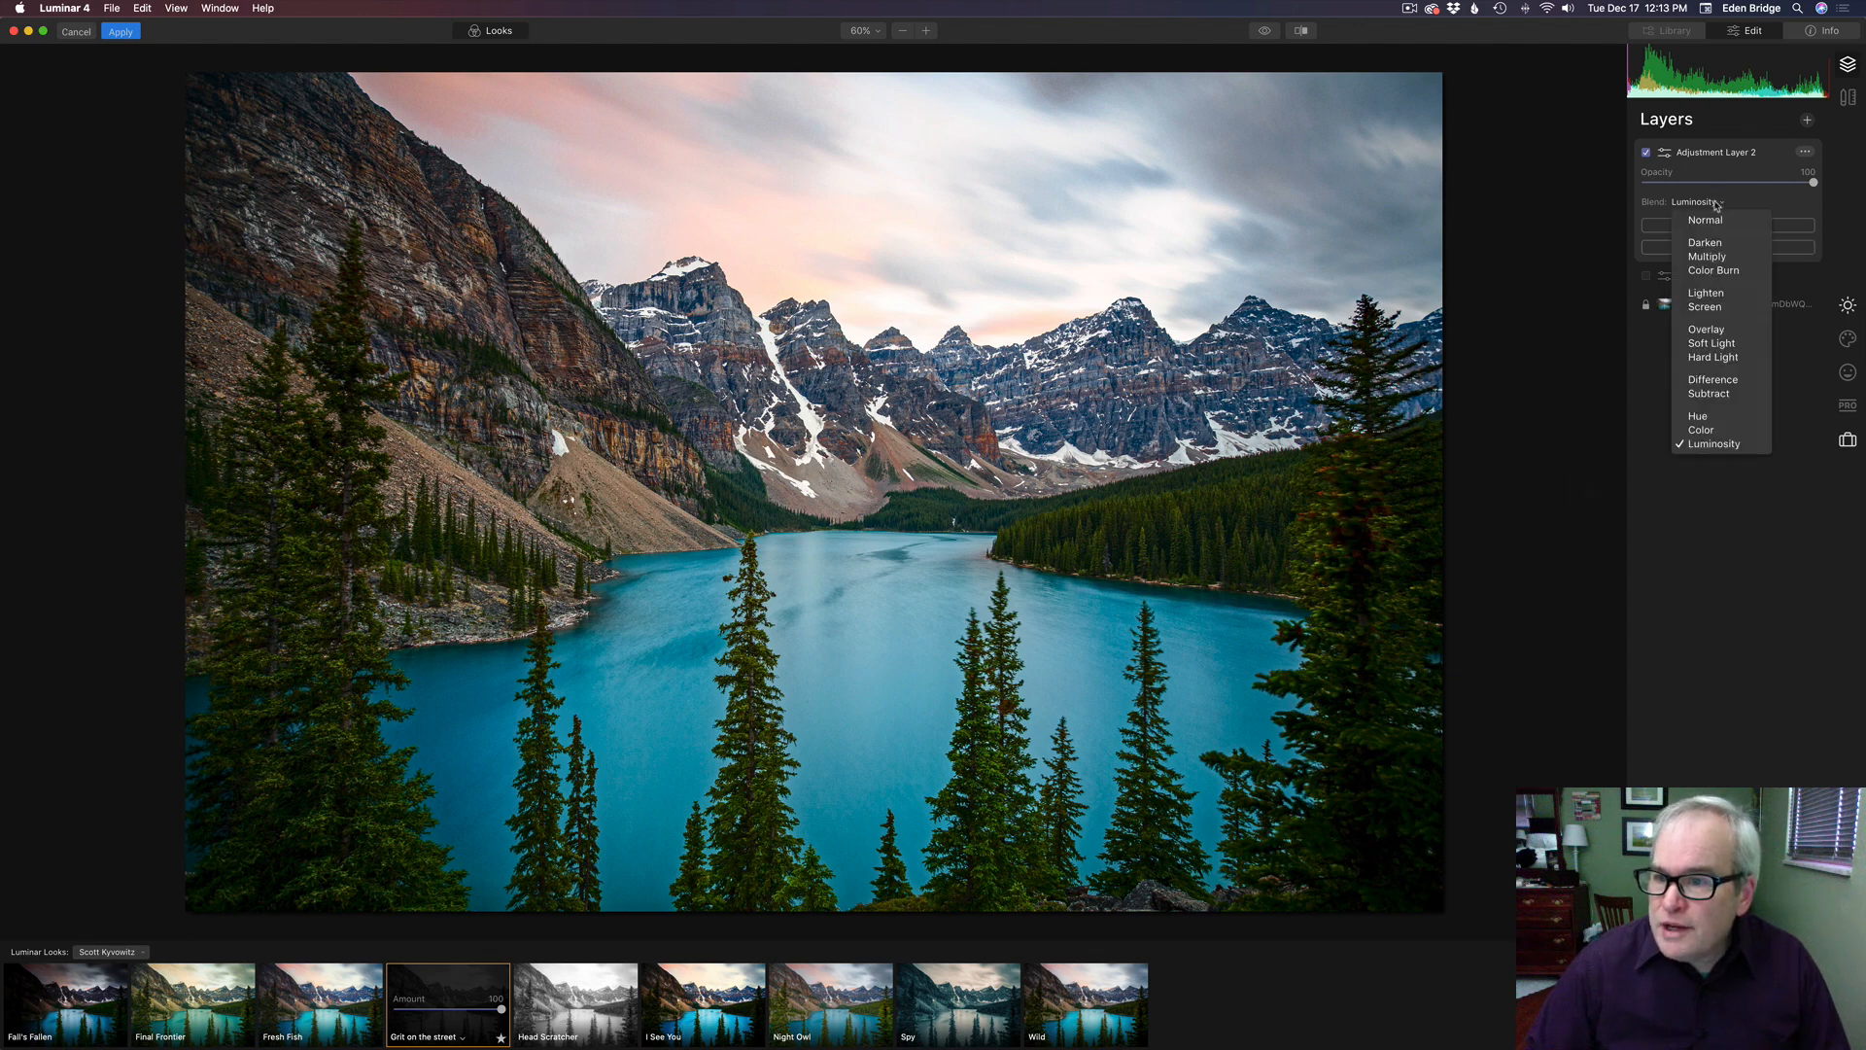
left_click(1718, 221)
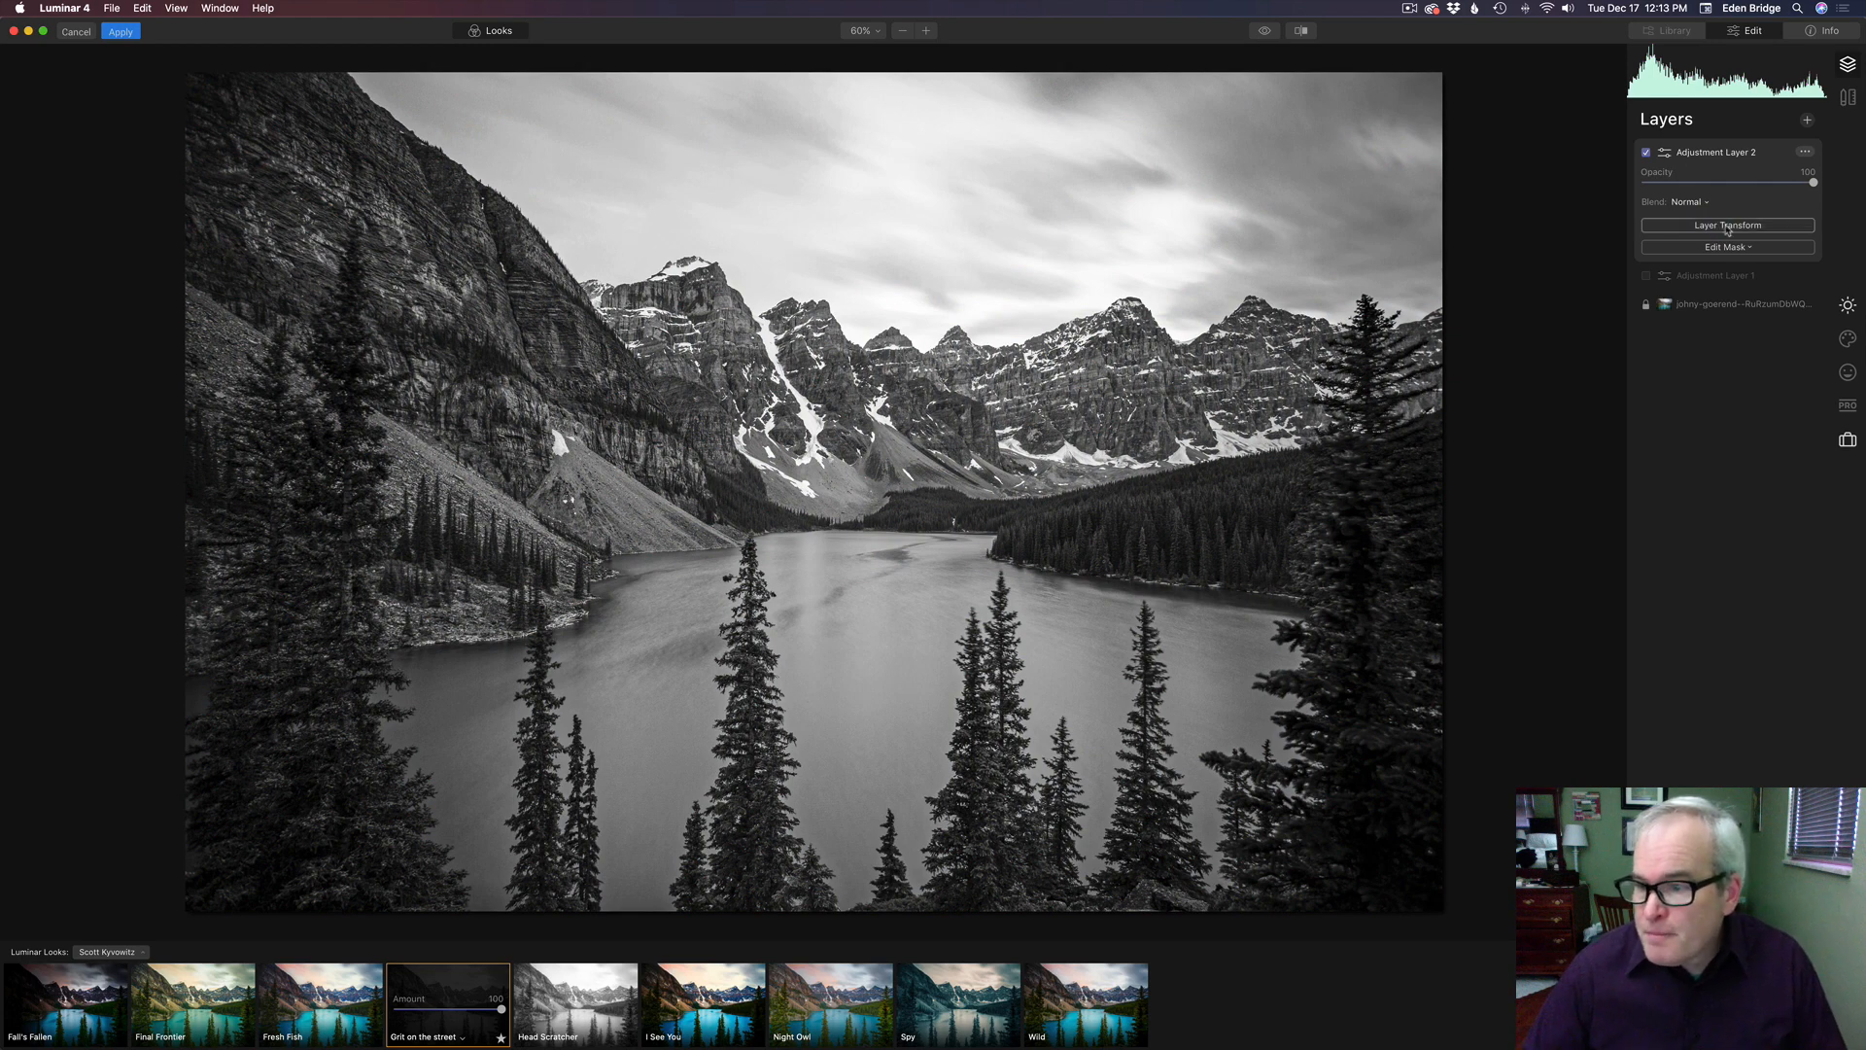
- Set the Structure filter's Amount to 33 and Softness to 62, reset Boost after trying 69, and open the Clarity filter
left_click(1848, 443)
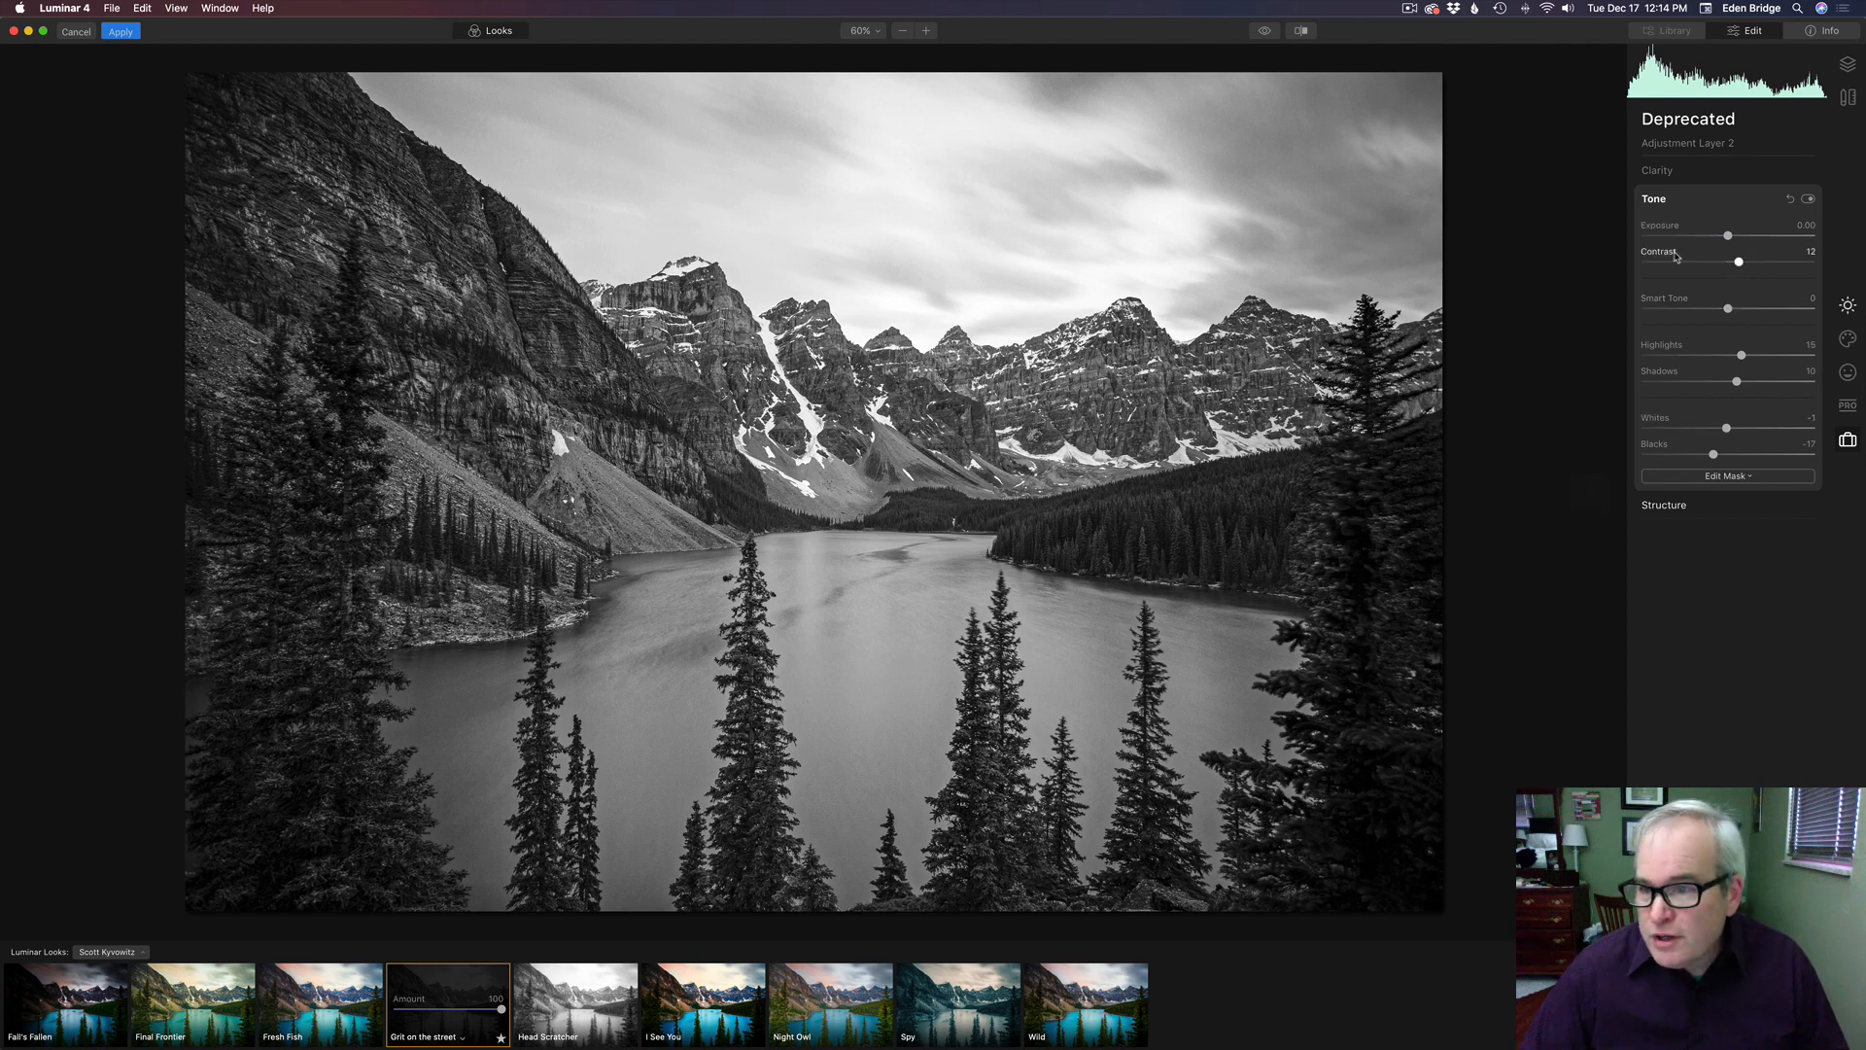
left_click(1737, 511)
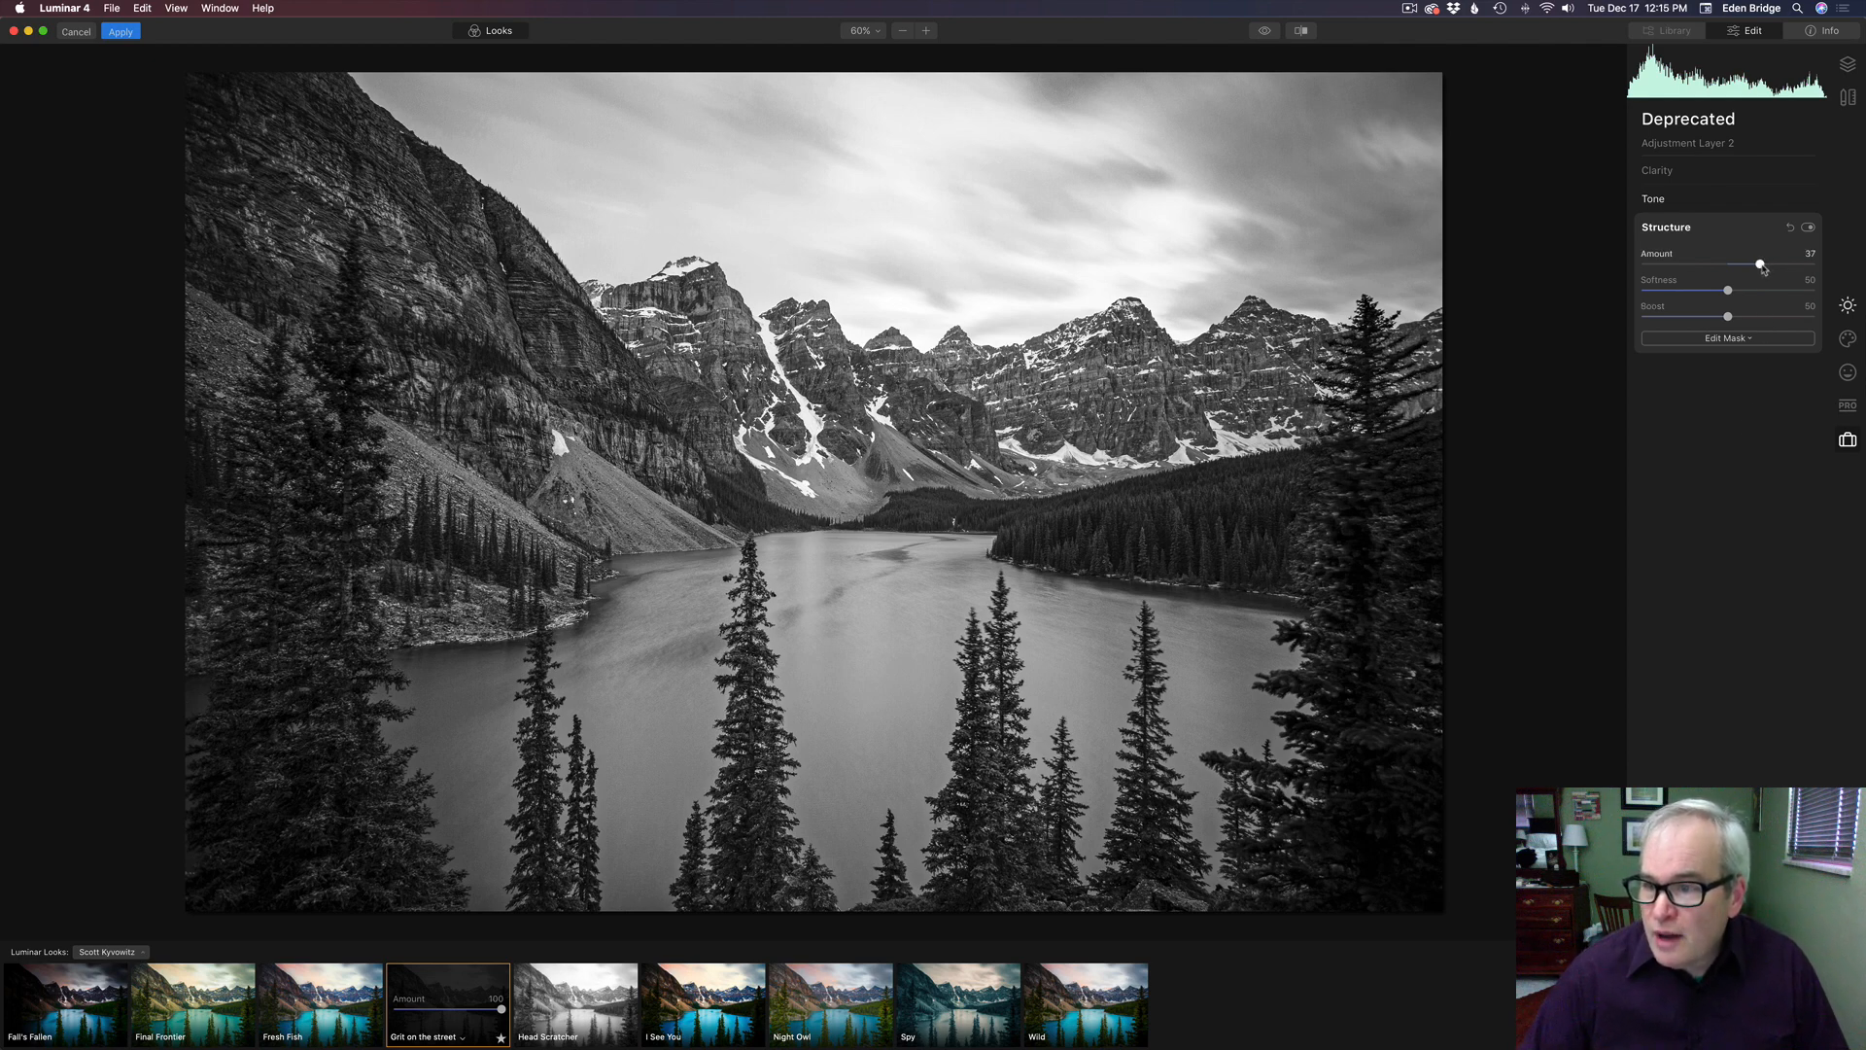
mouse_move(1760, 266)
left_mouse_down()
mouse_move(1788, 266)
mouse_move(1708, 268)
mouse_move(1761, 269)
mouse_move(1754, 294)
left_mouse_up()
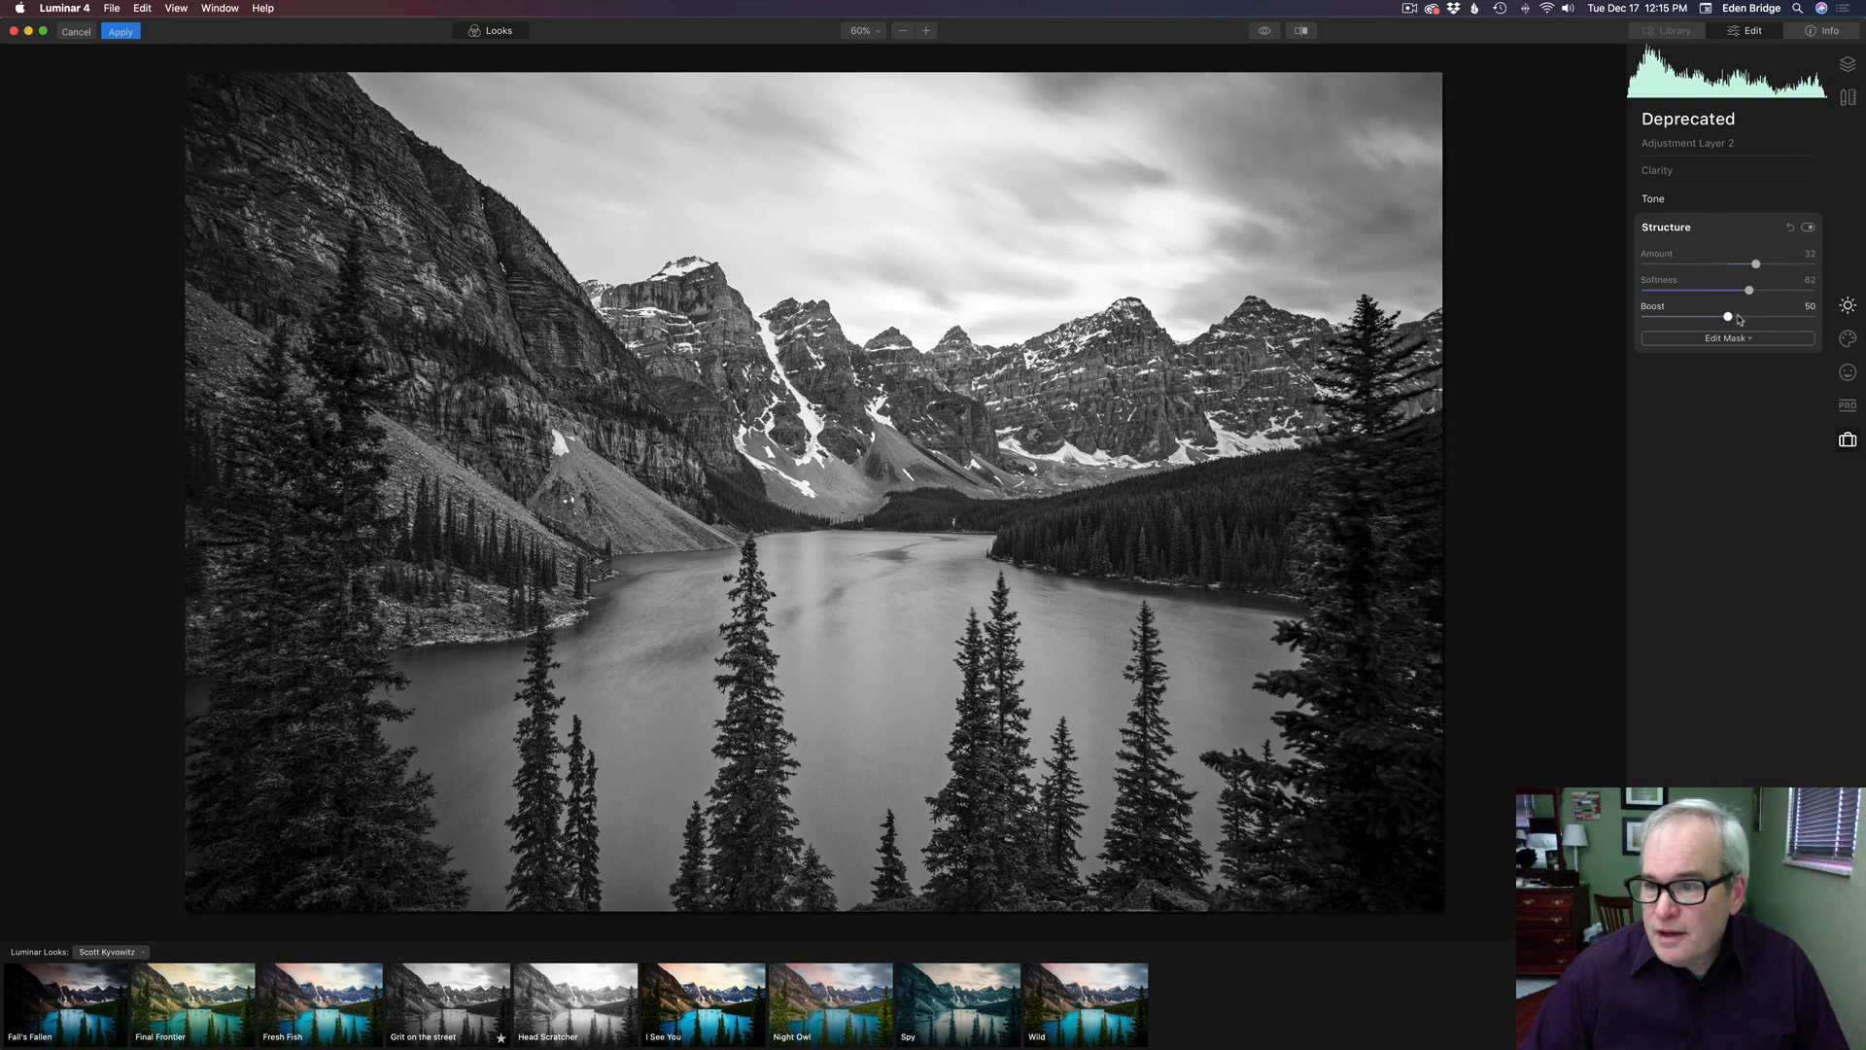
left_click_drag(1728, 316, 1761, 318)
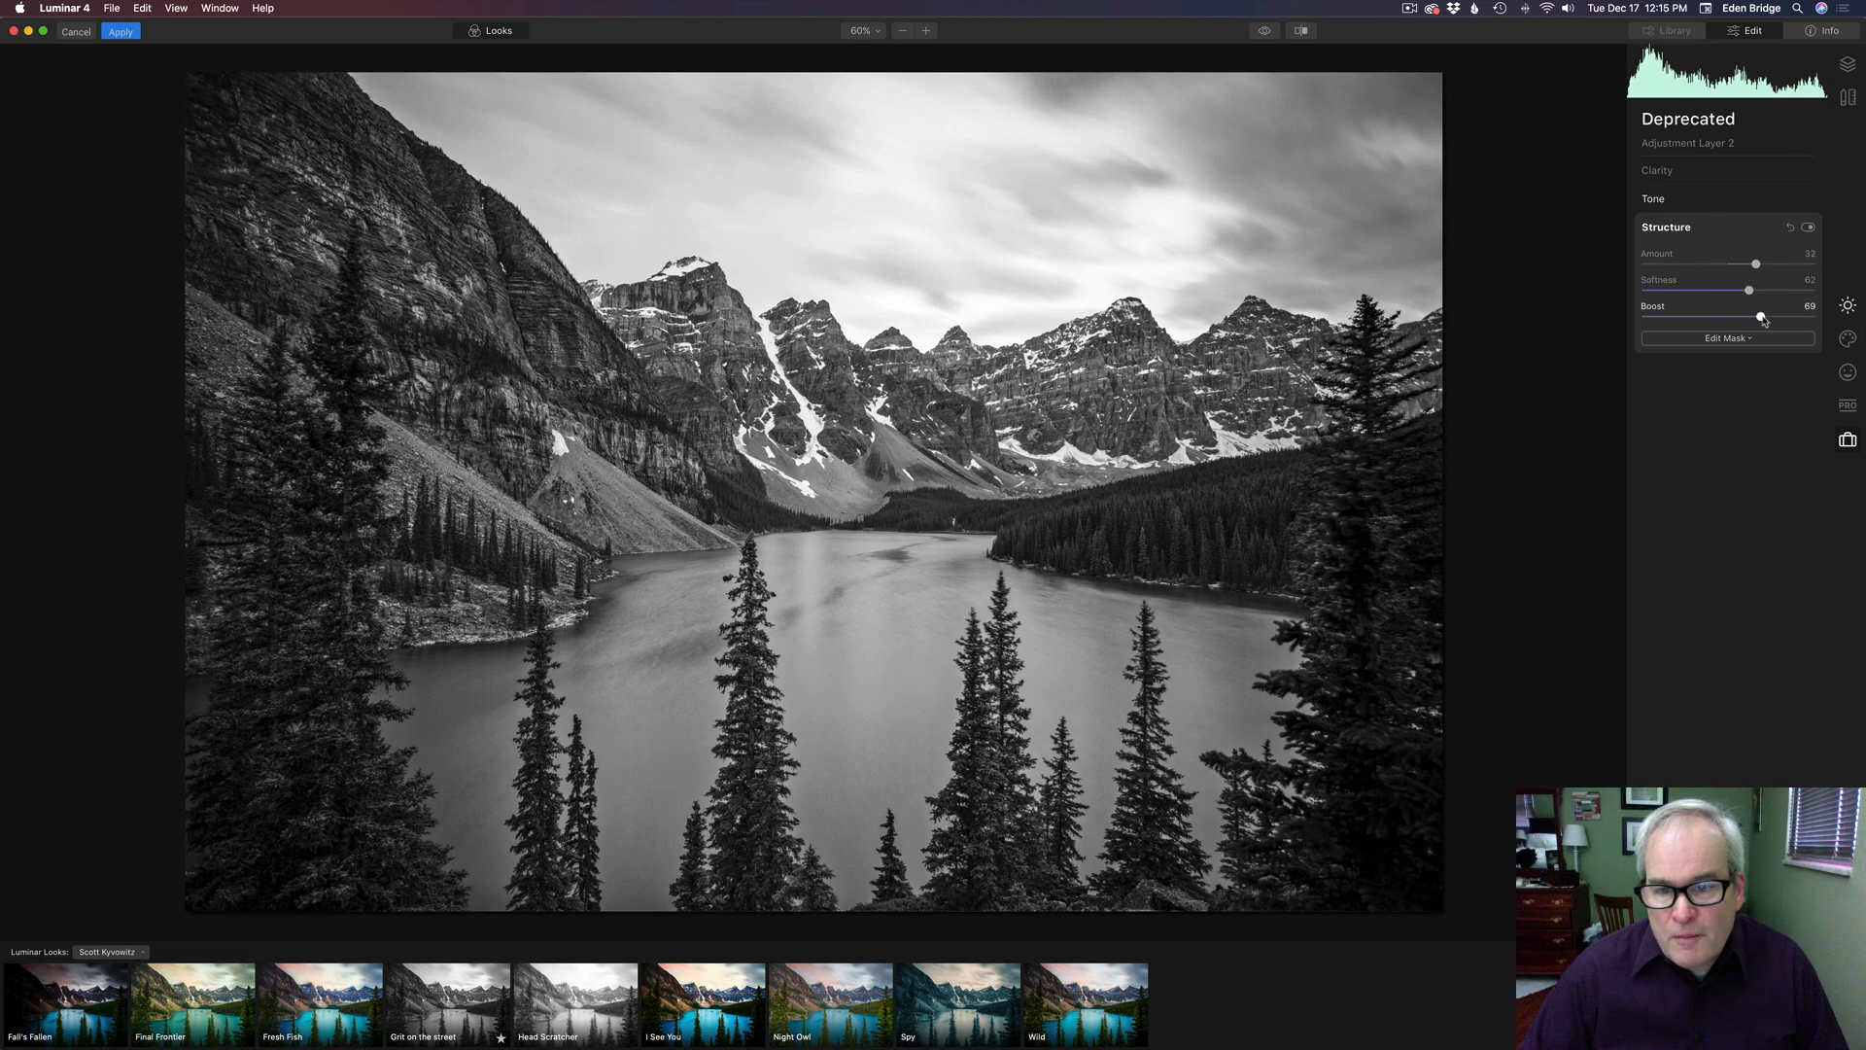
double_click(1657, 312)
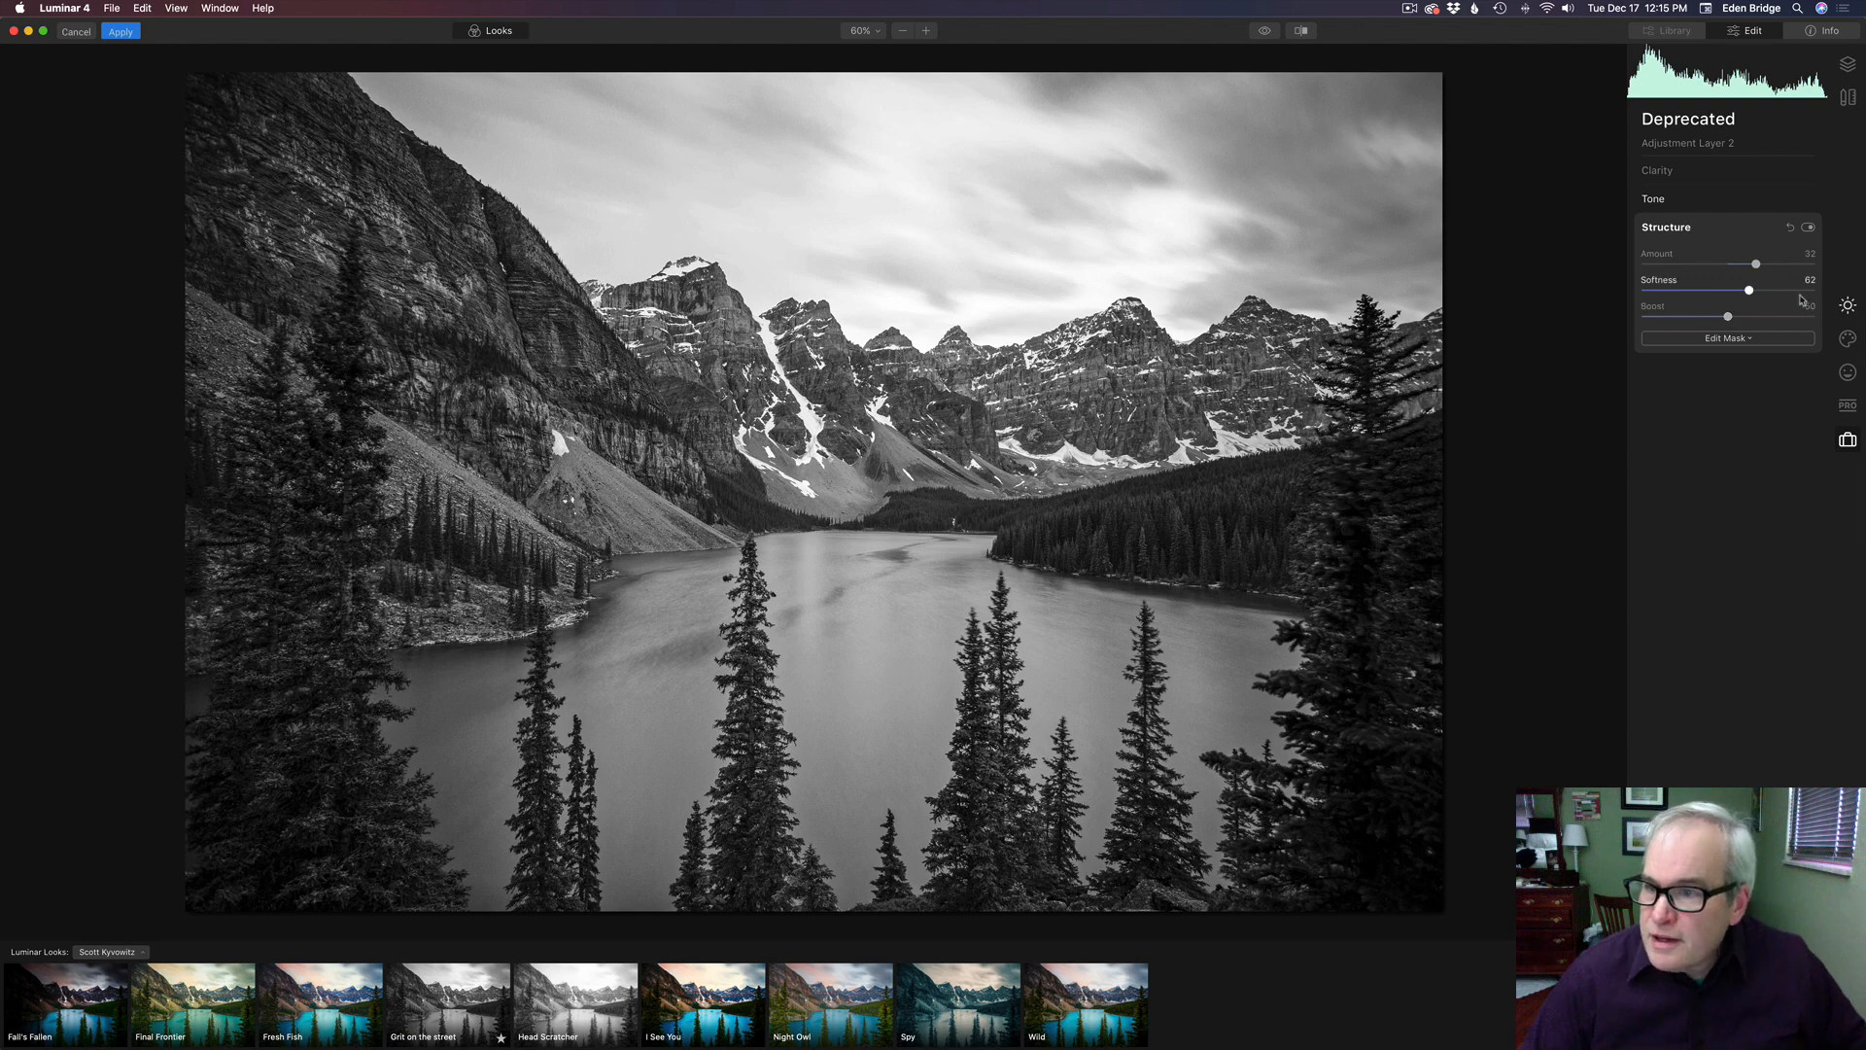
left_click(1747, 175)
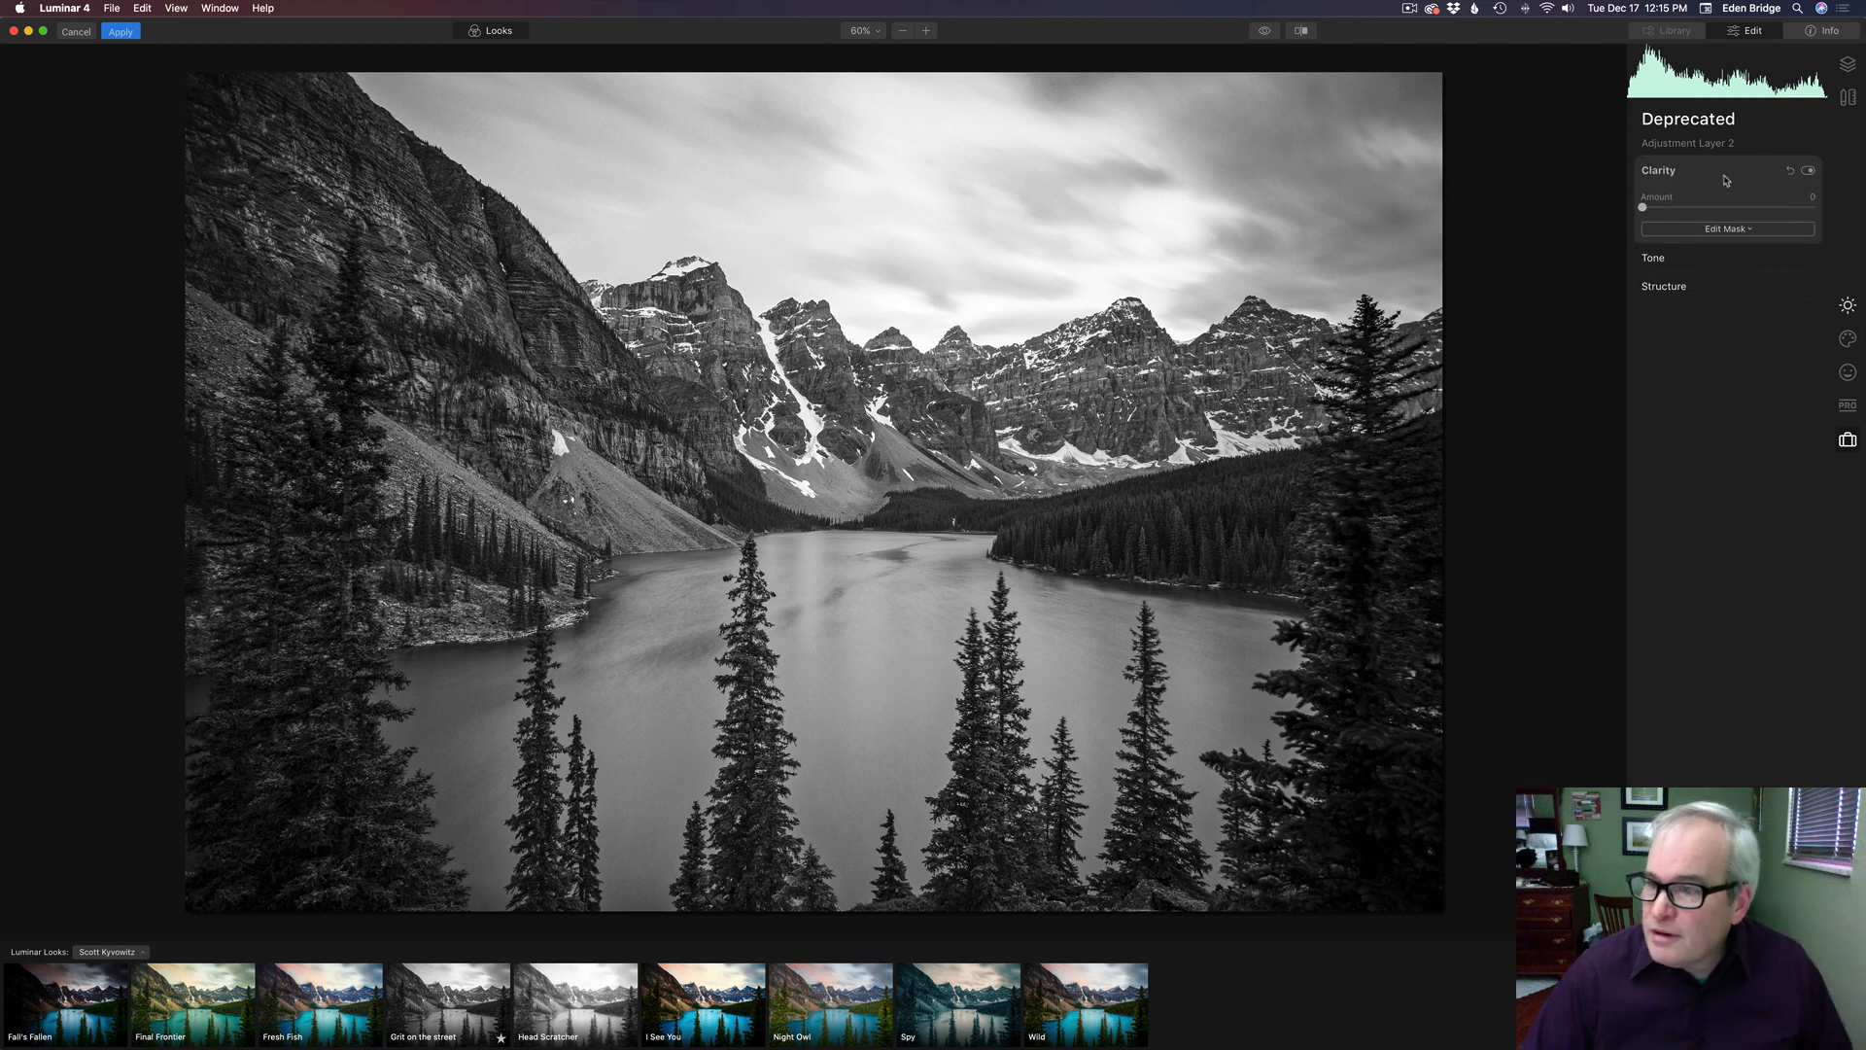
- Set the B&W Conversion luminance to Yellow 49, Green 29, Cyan -41 and Blue -4, resetting Red after trying -68
left_click(1850, 307)
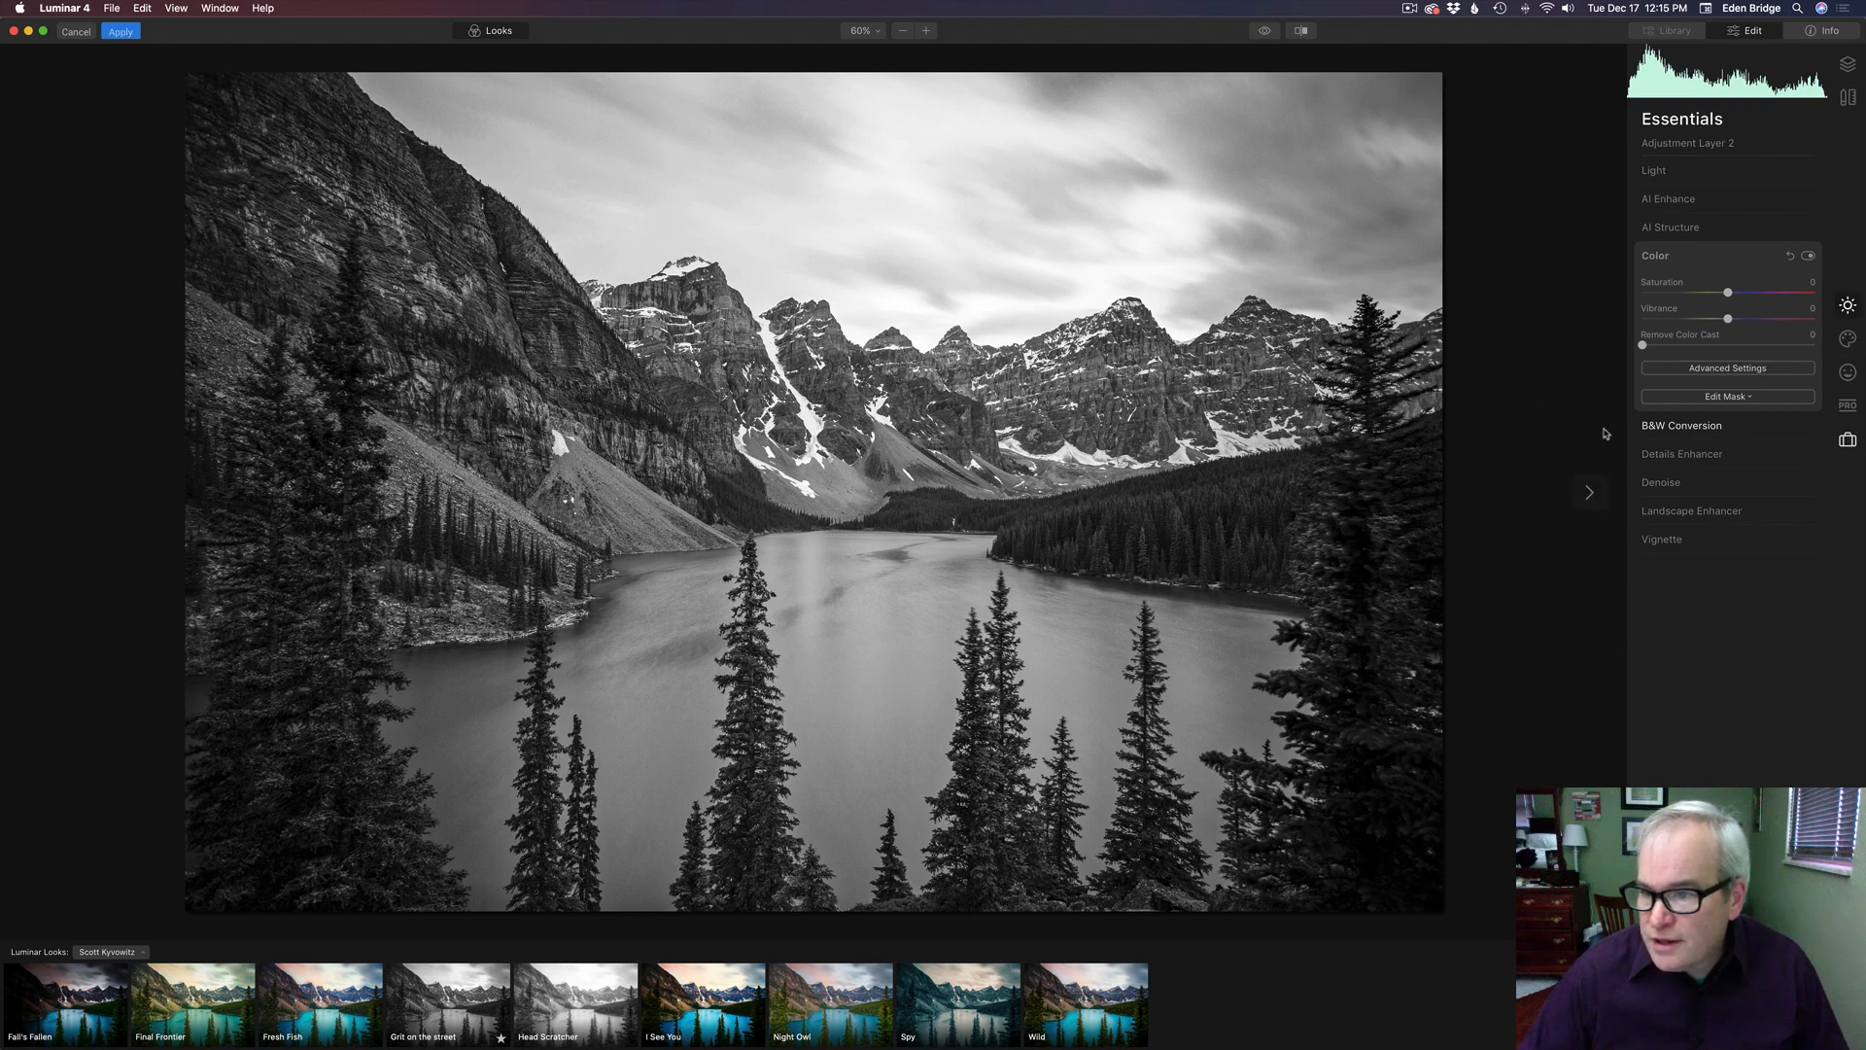
left_click(1696, 428)
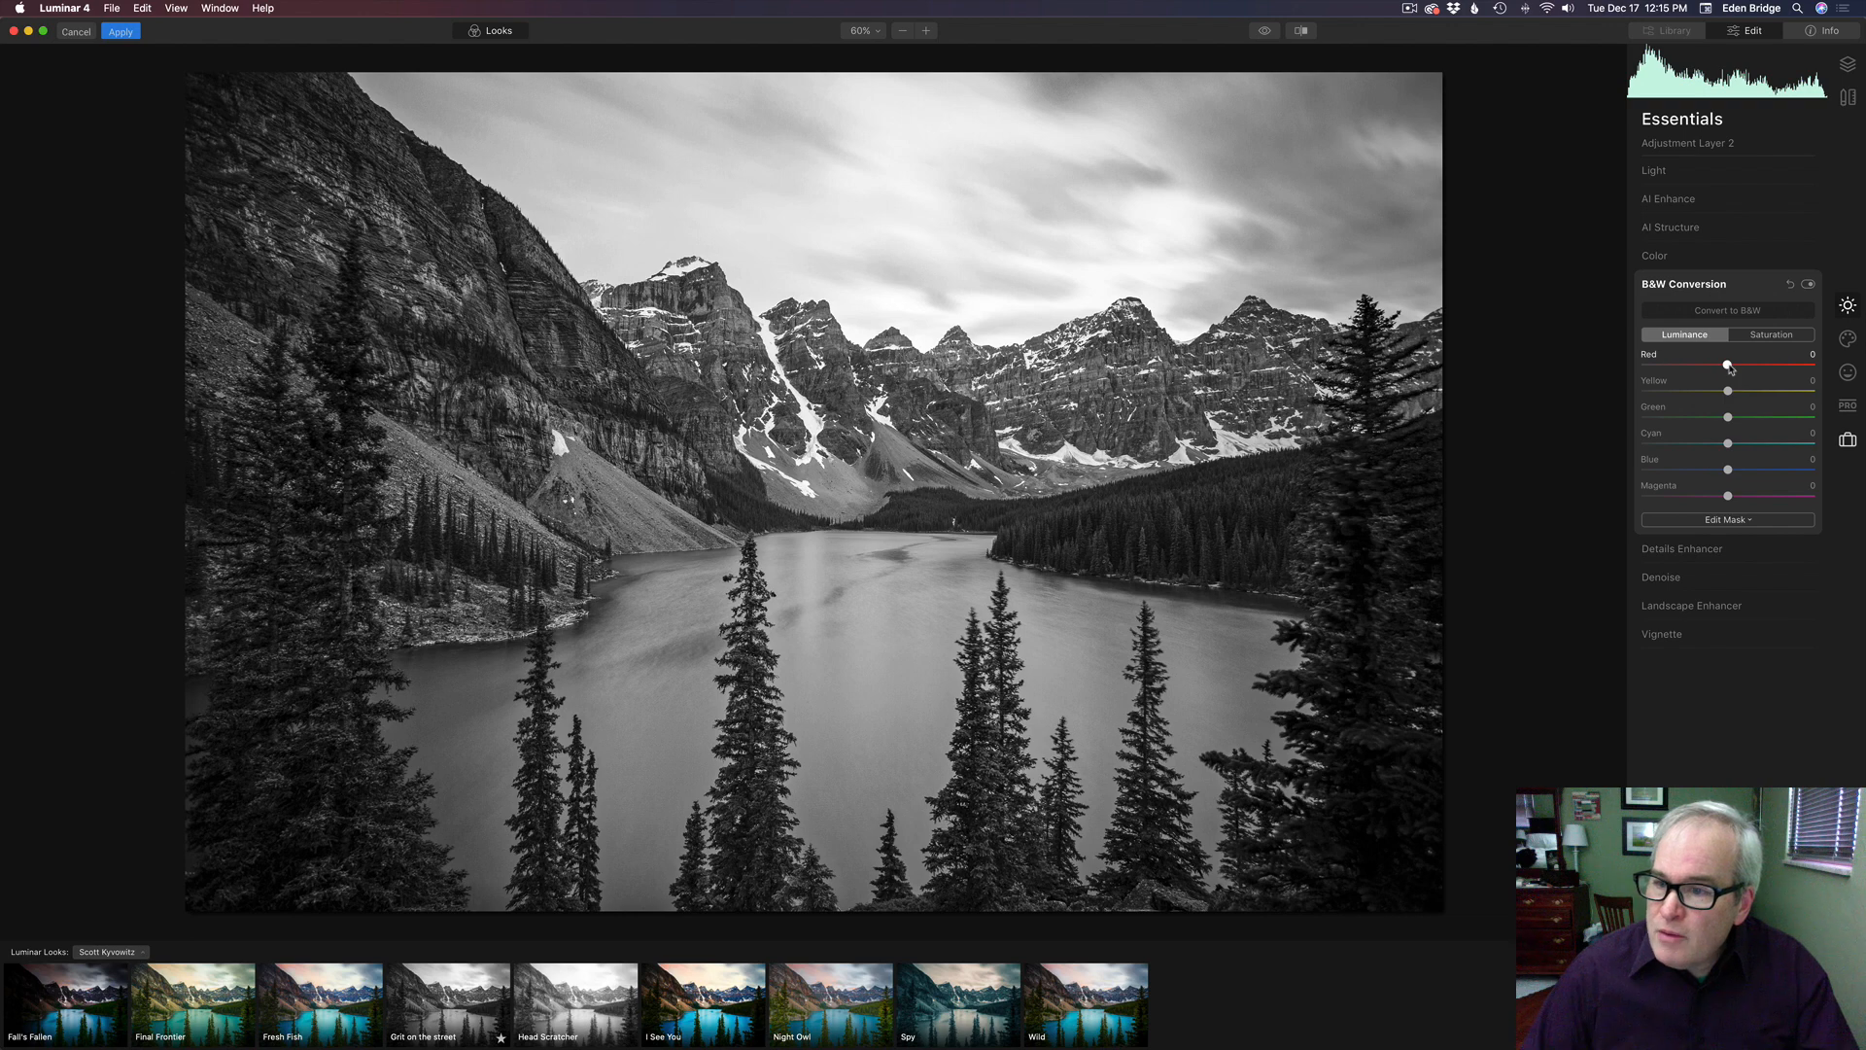
left_click_drag(1729, 367, 1669, 370)
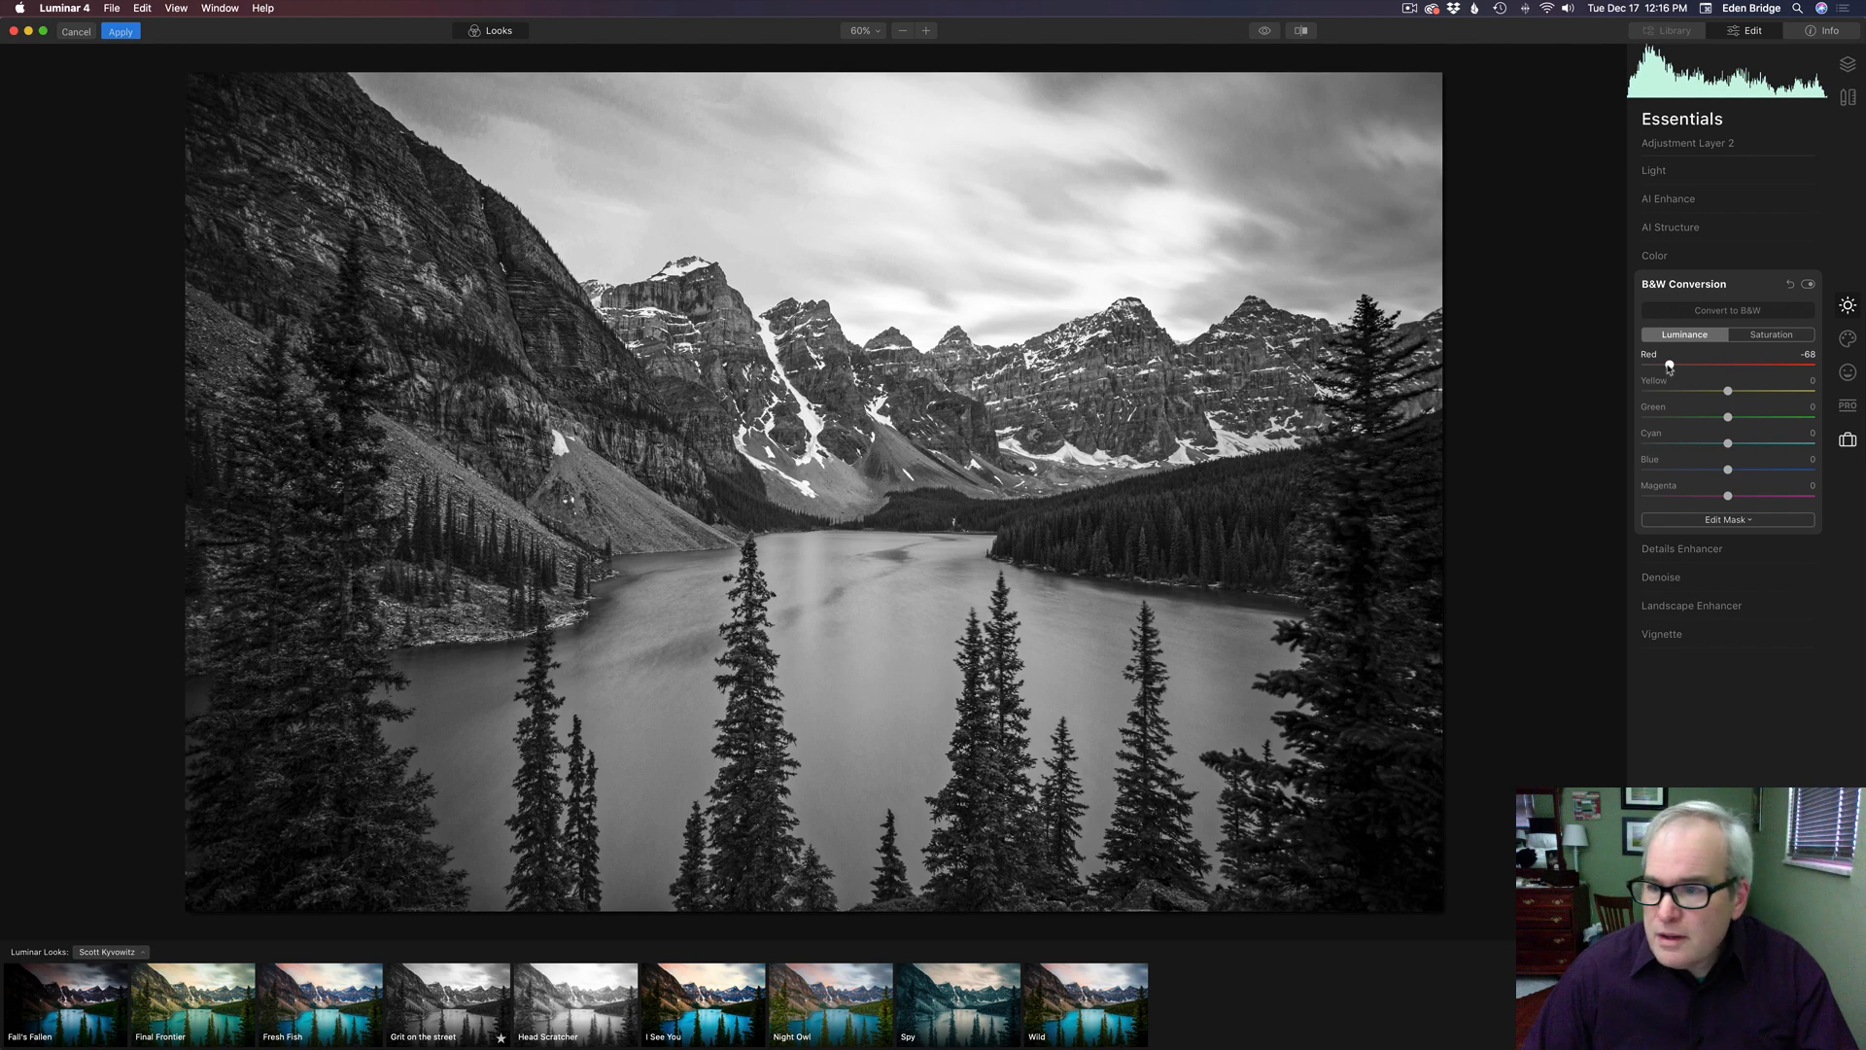
double_click(1649, 356)
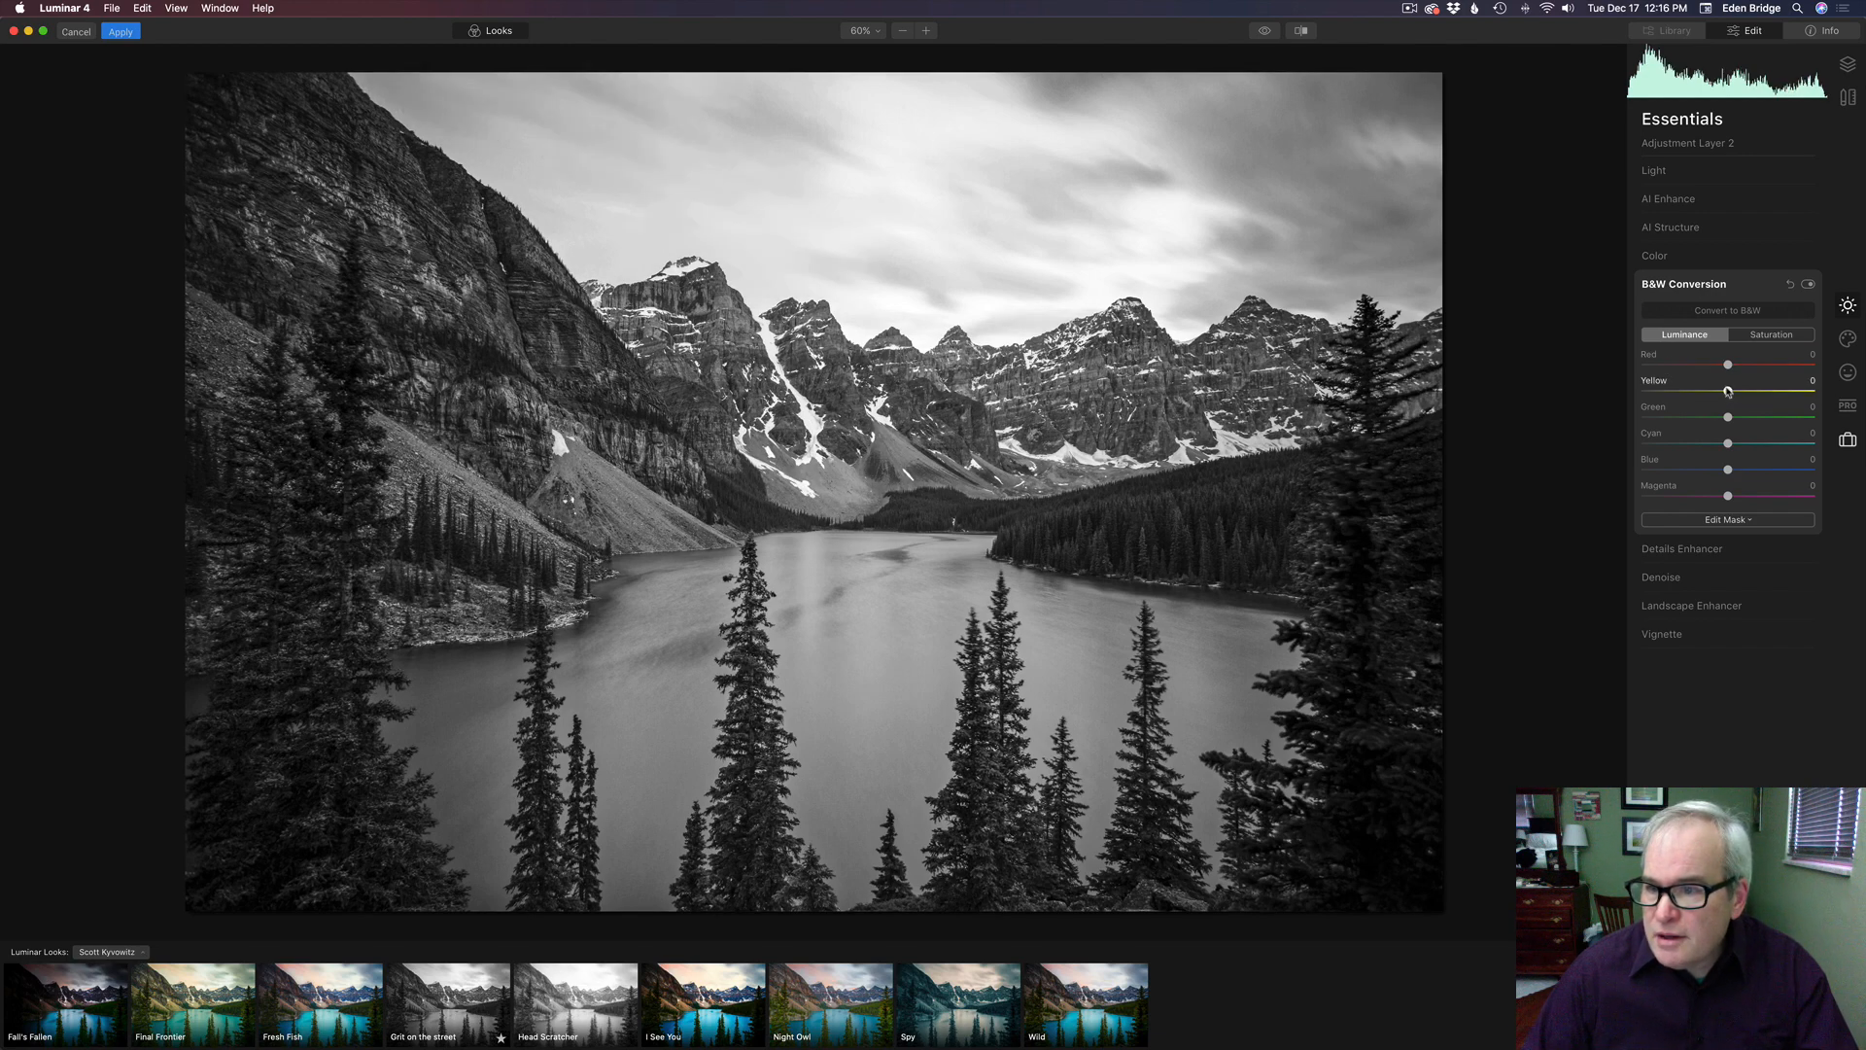
left_click_drag(1728, 391, 1825, 404)
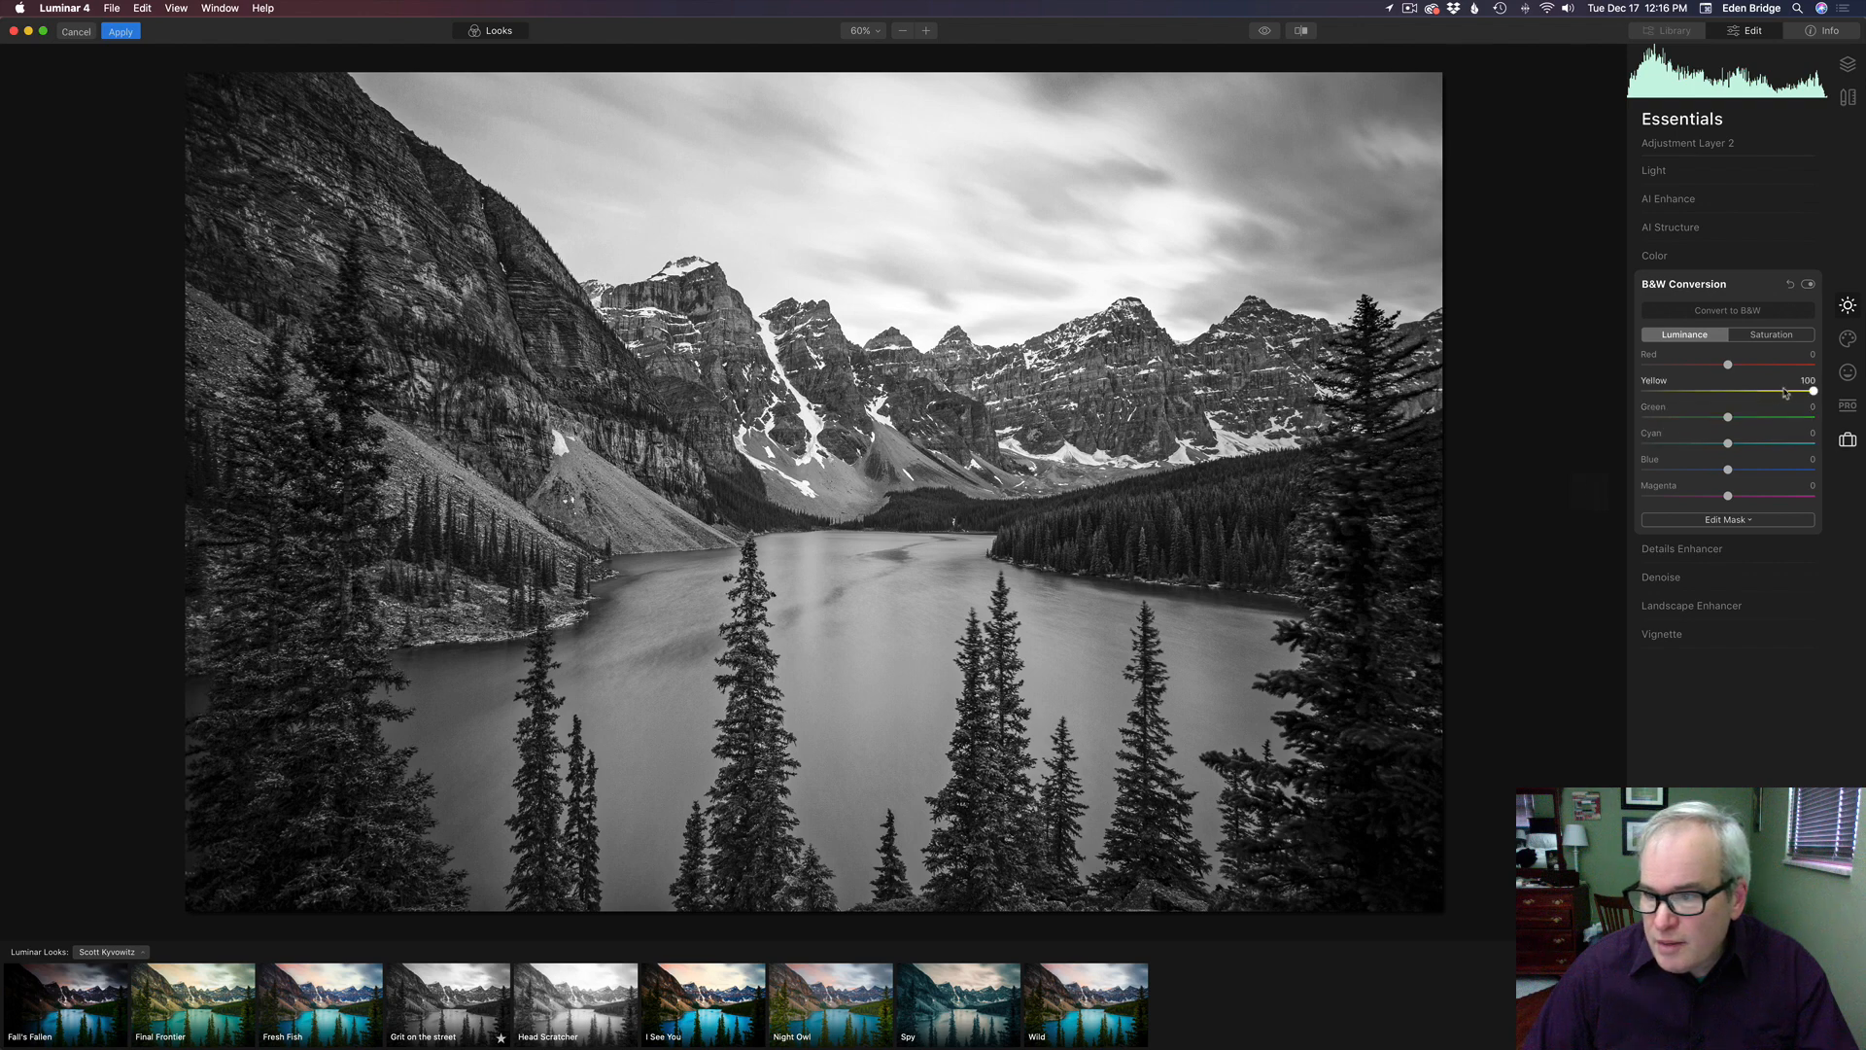
left_click_drag(1812, 392, 1769, 391)
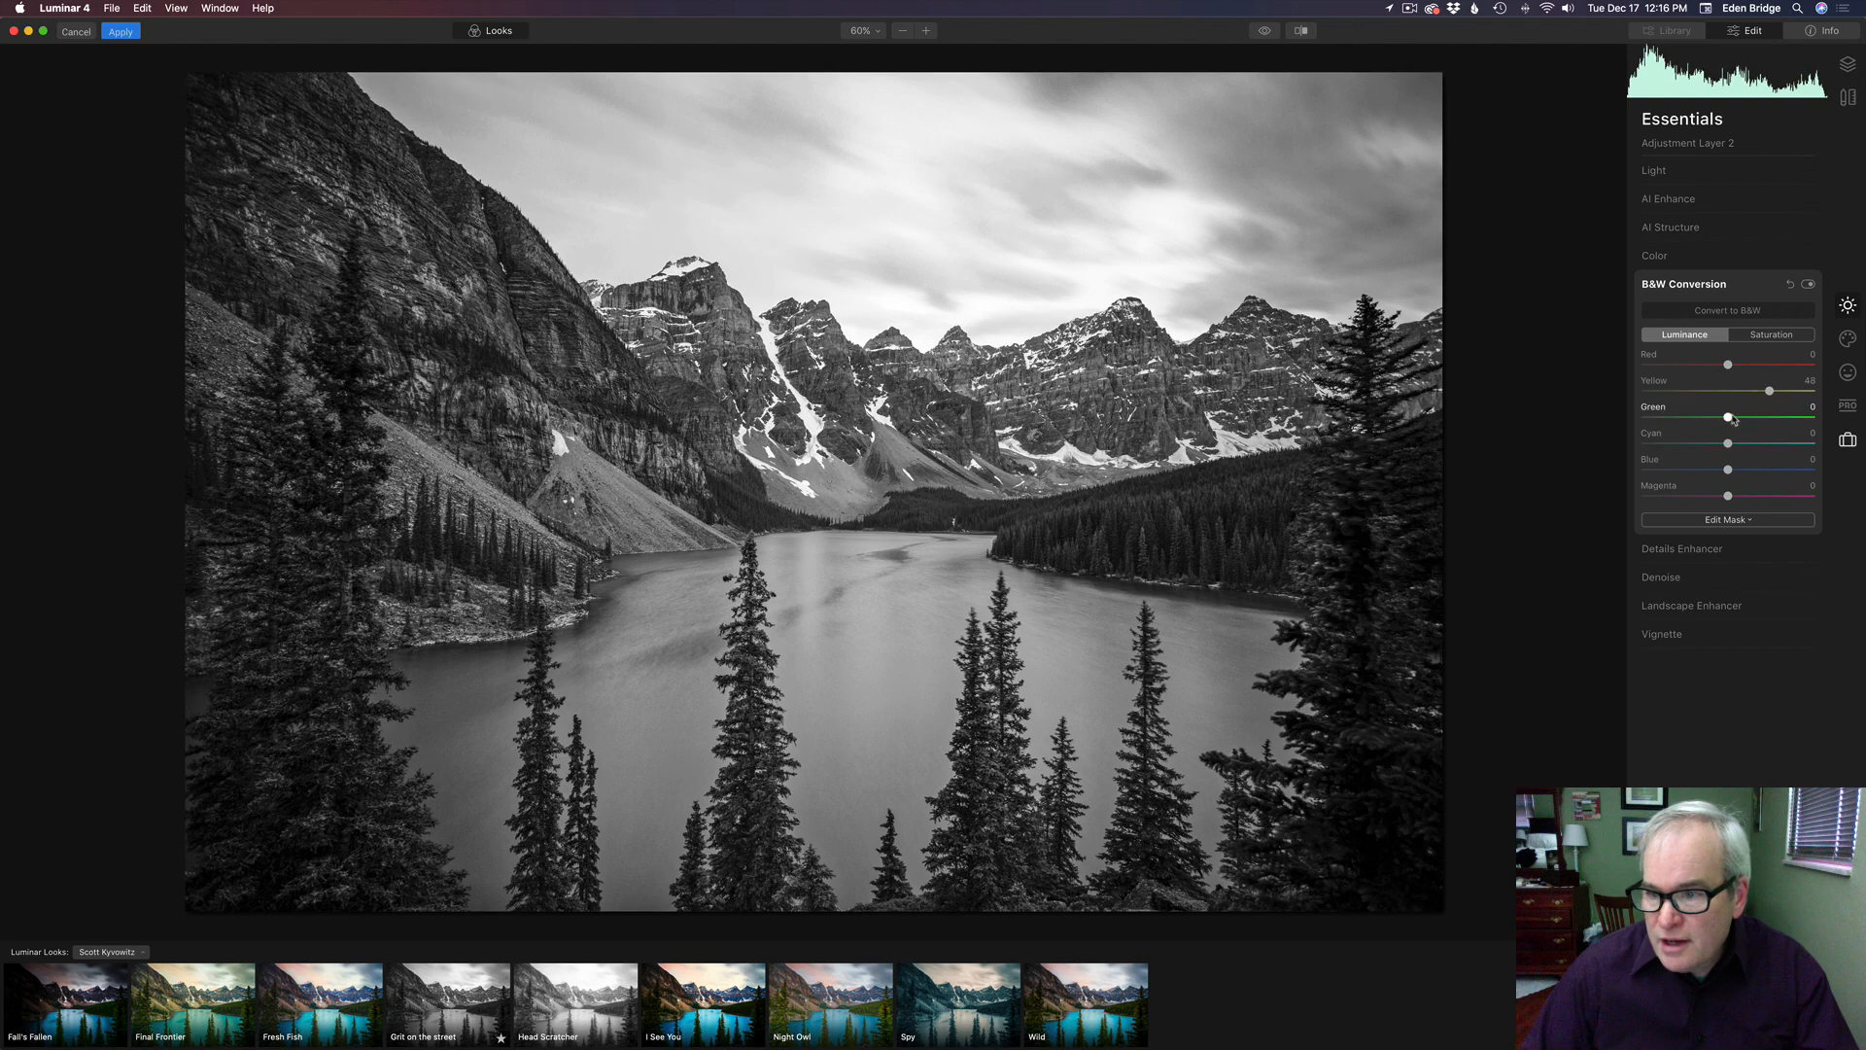
left_click_drag(1731, 418, 1819, 446)
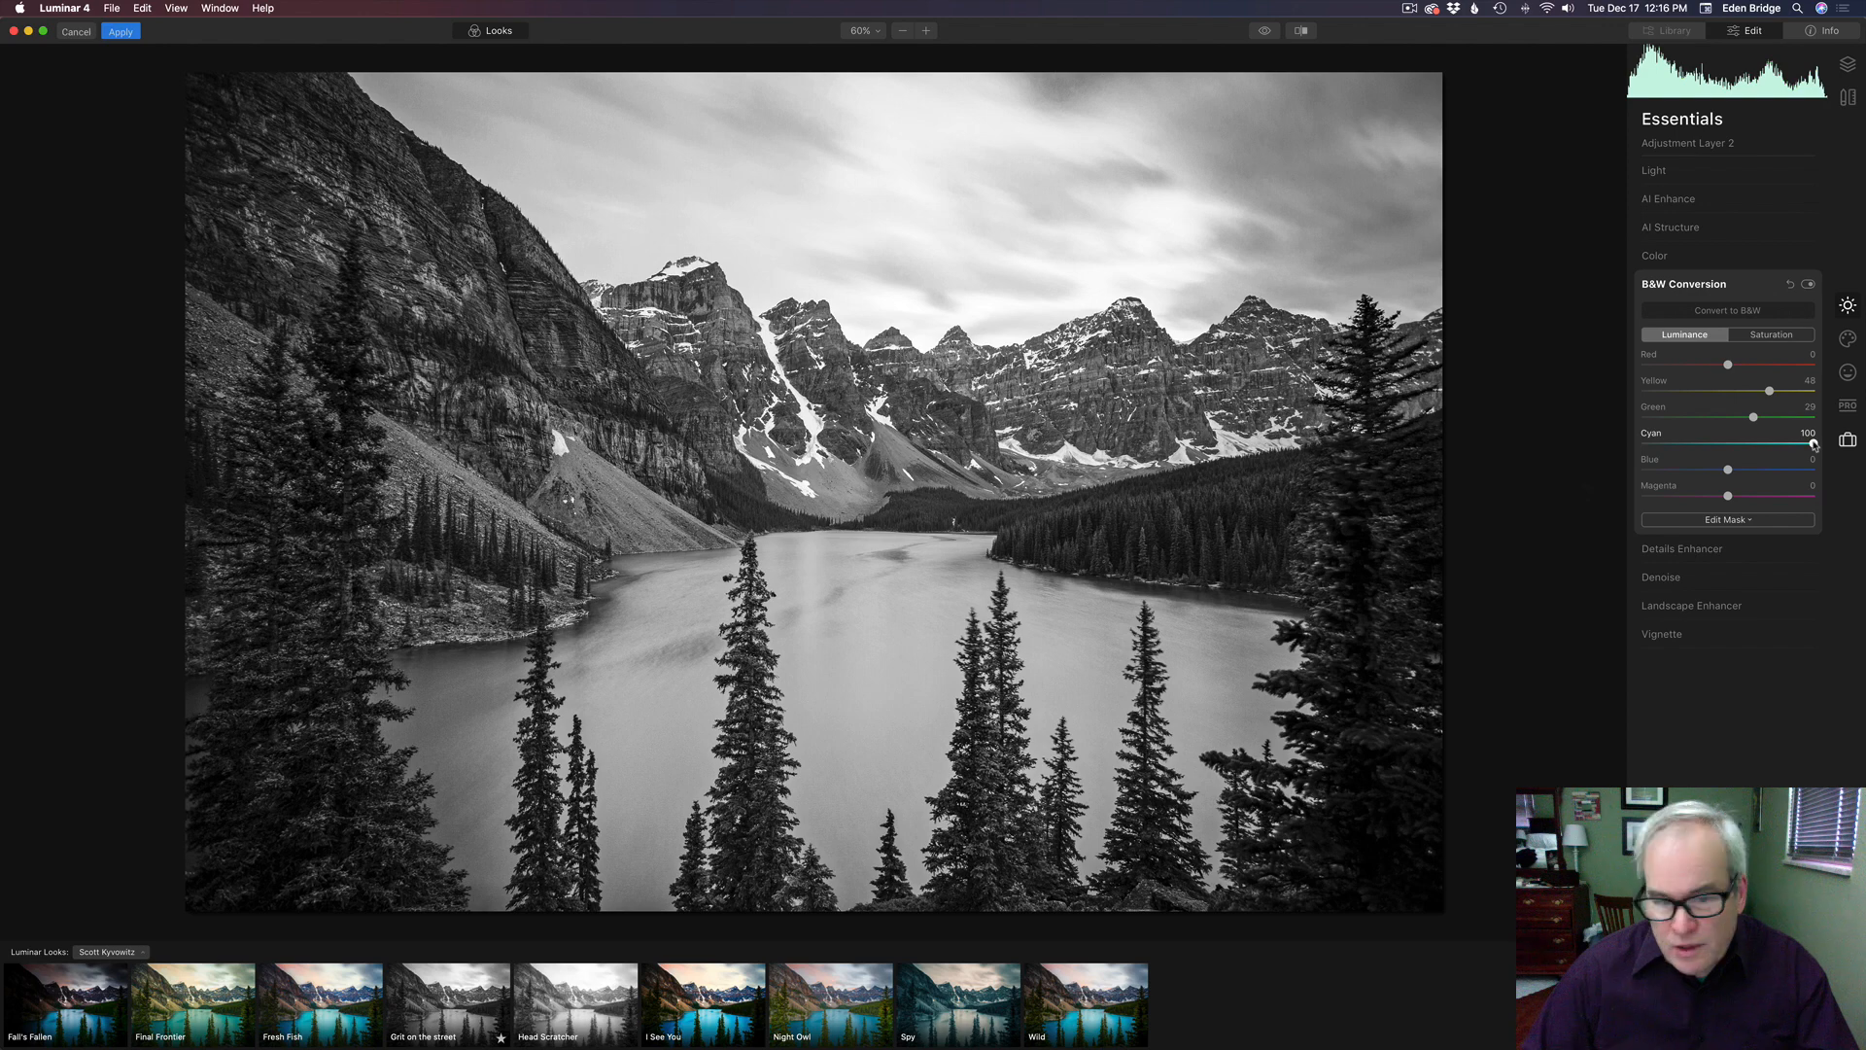
left_click_drag(1813, 445, 1724, 468)
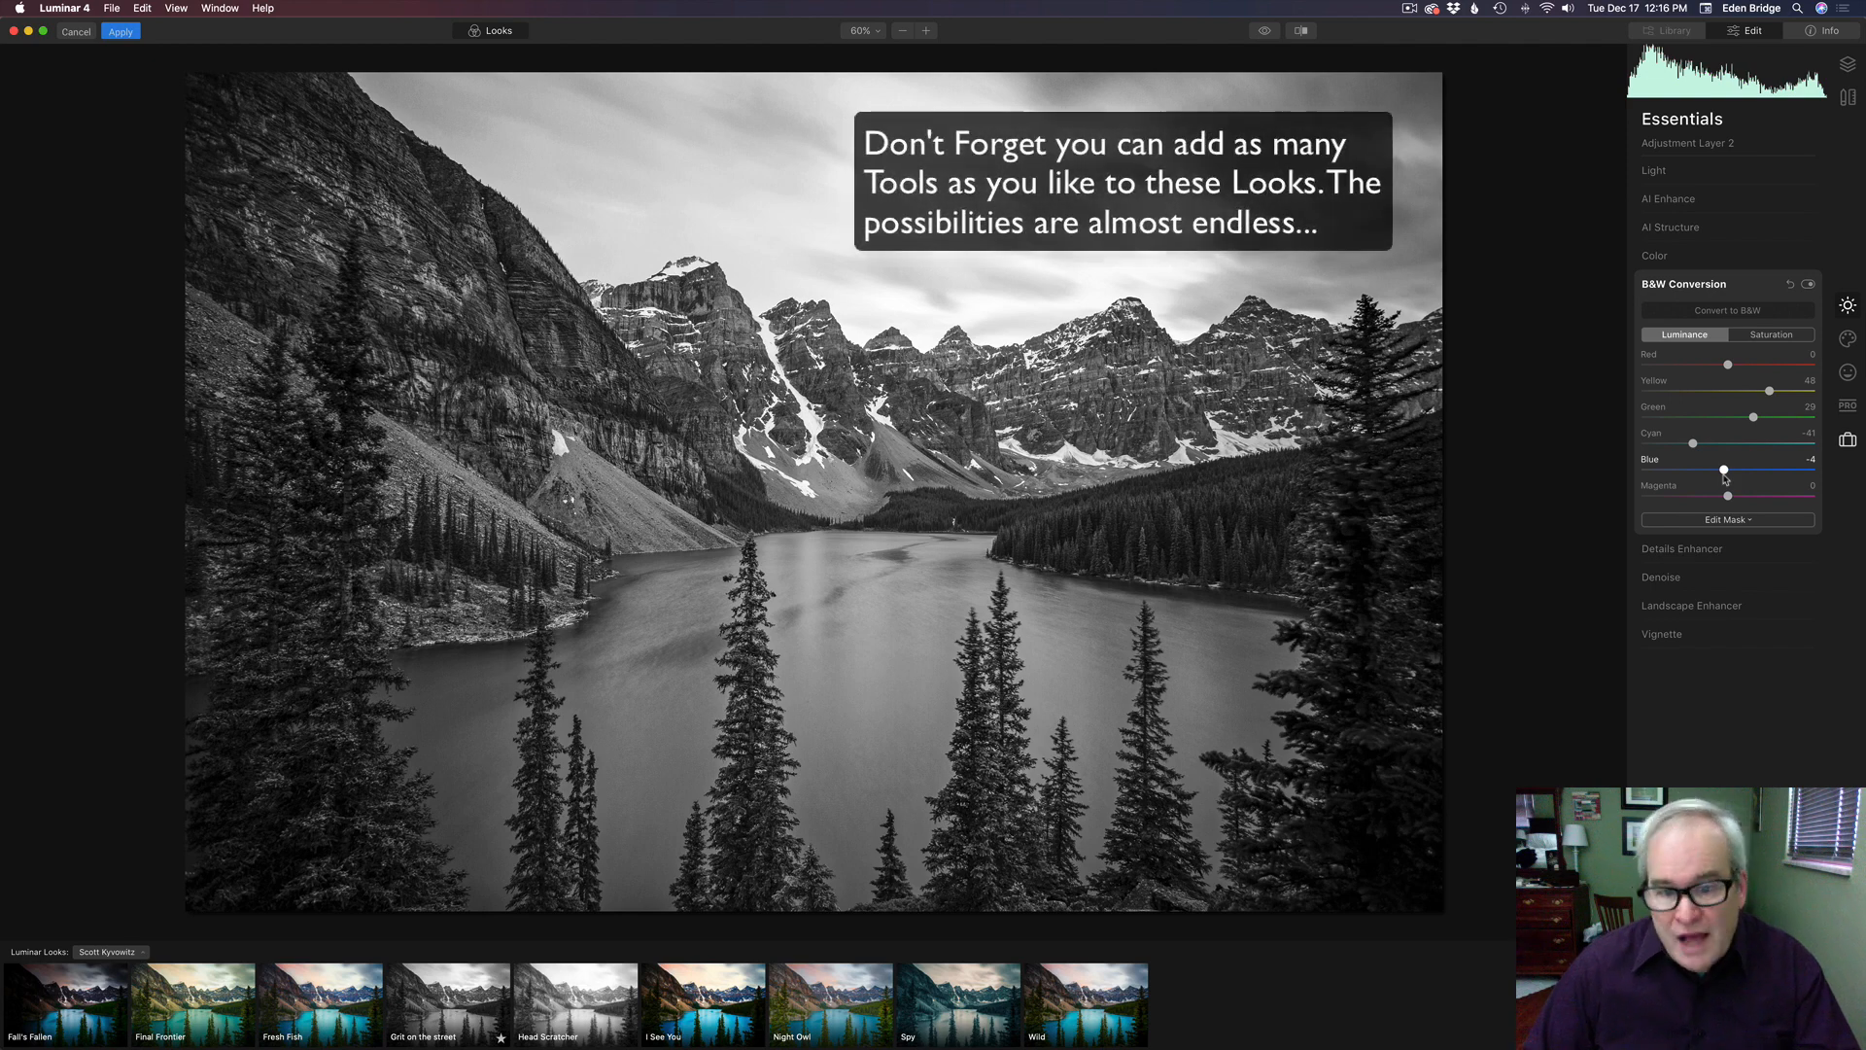
- Compare the black-and-white edit with the original in a before/after split view, and hide Adjustment Layer 2
left_click(1302, 32)
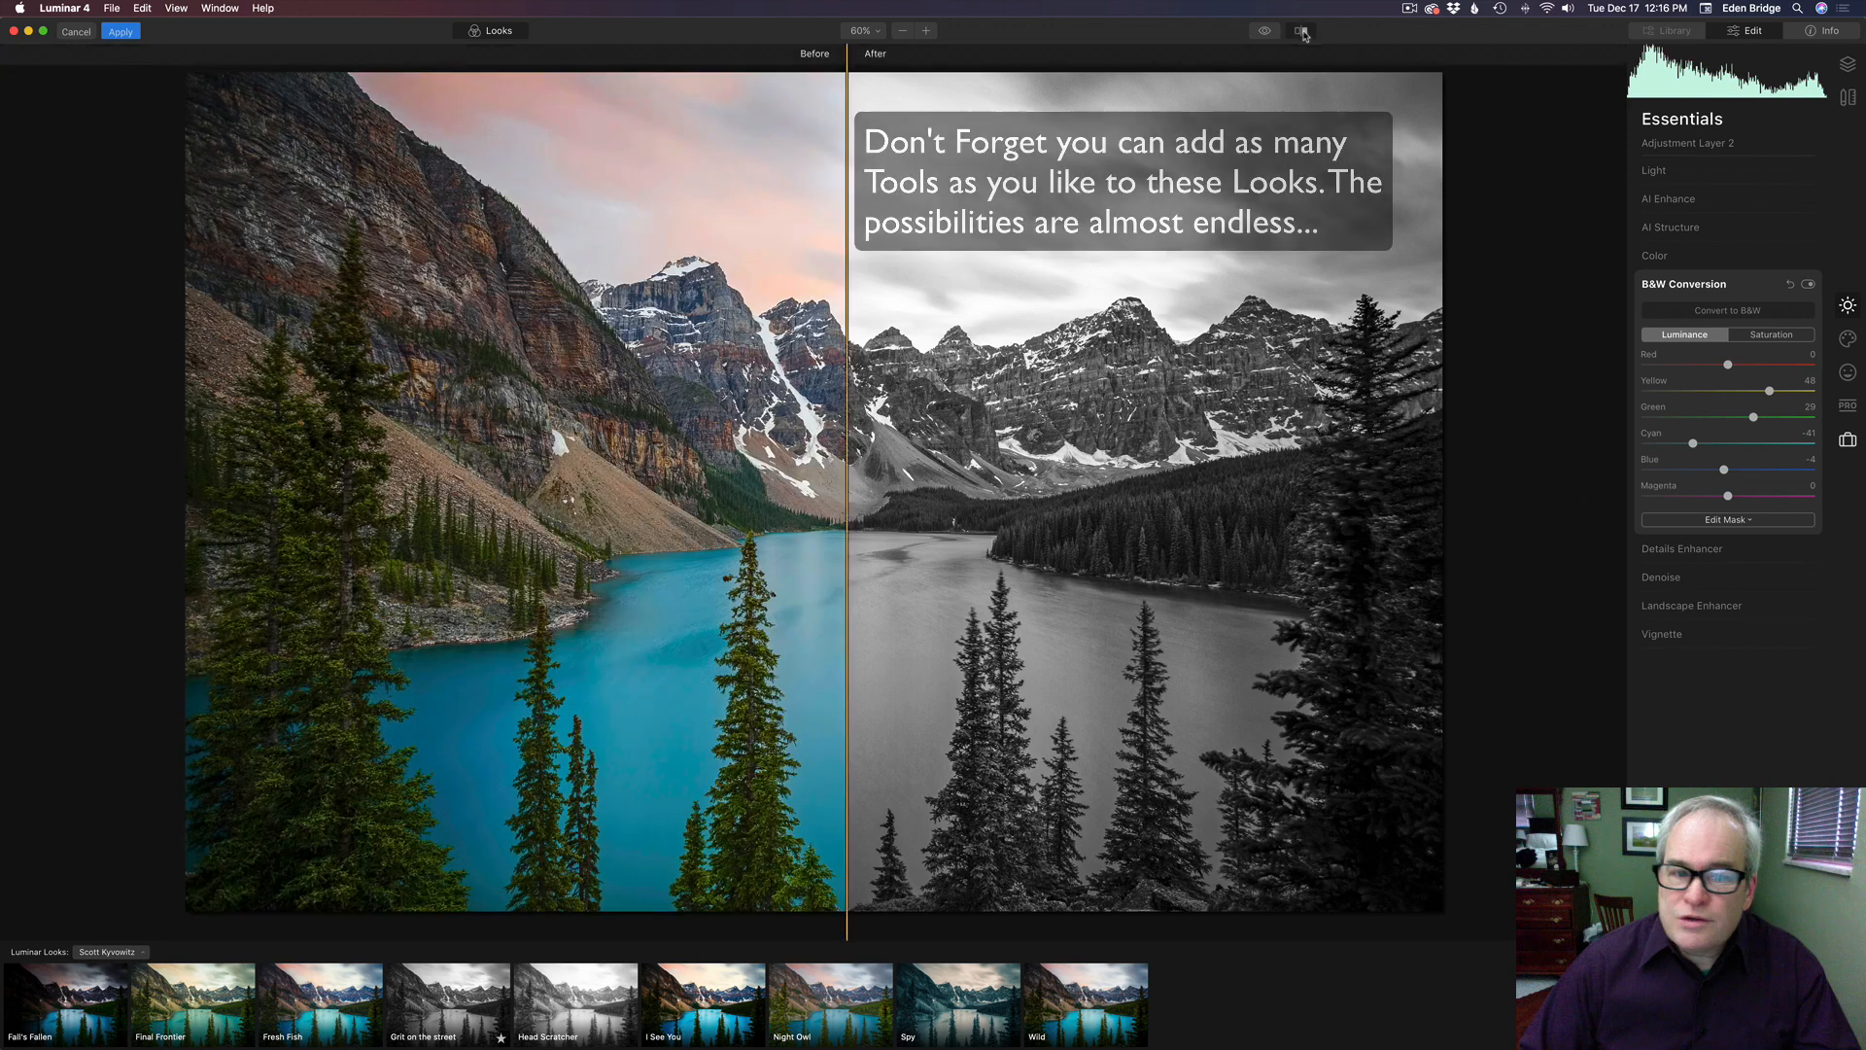
mouse_move(851, 363)
left_mouse_down()
mouse_move(1458, 367)
mouse_move(400, 372)
mouse_move(1141, 379)
mouse_move(745, 384)
mouse_move(868, 392)
left_mouse_up()
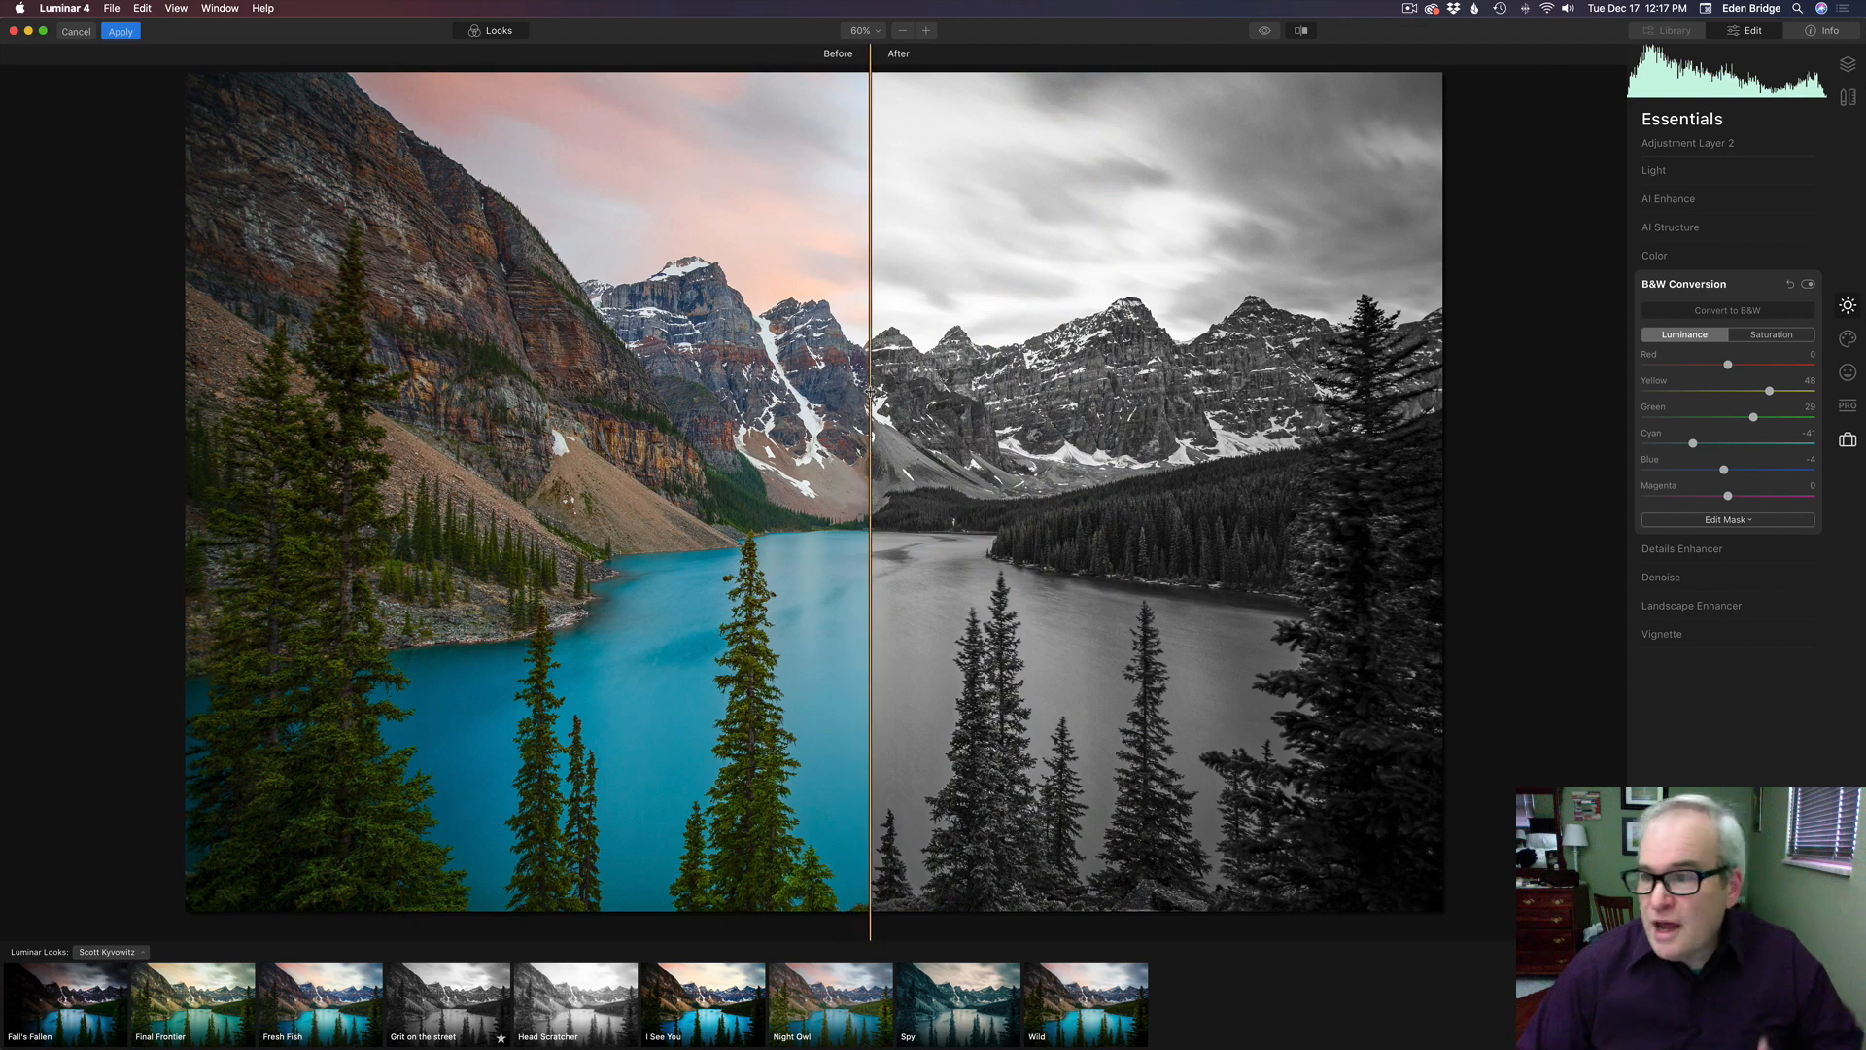
left_click(1850, 64)
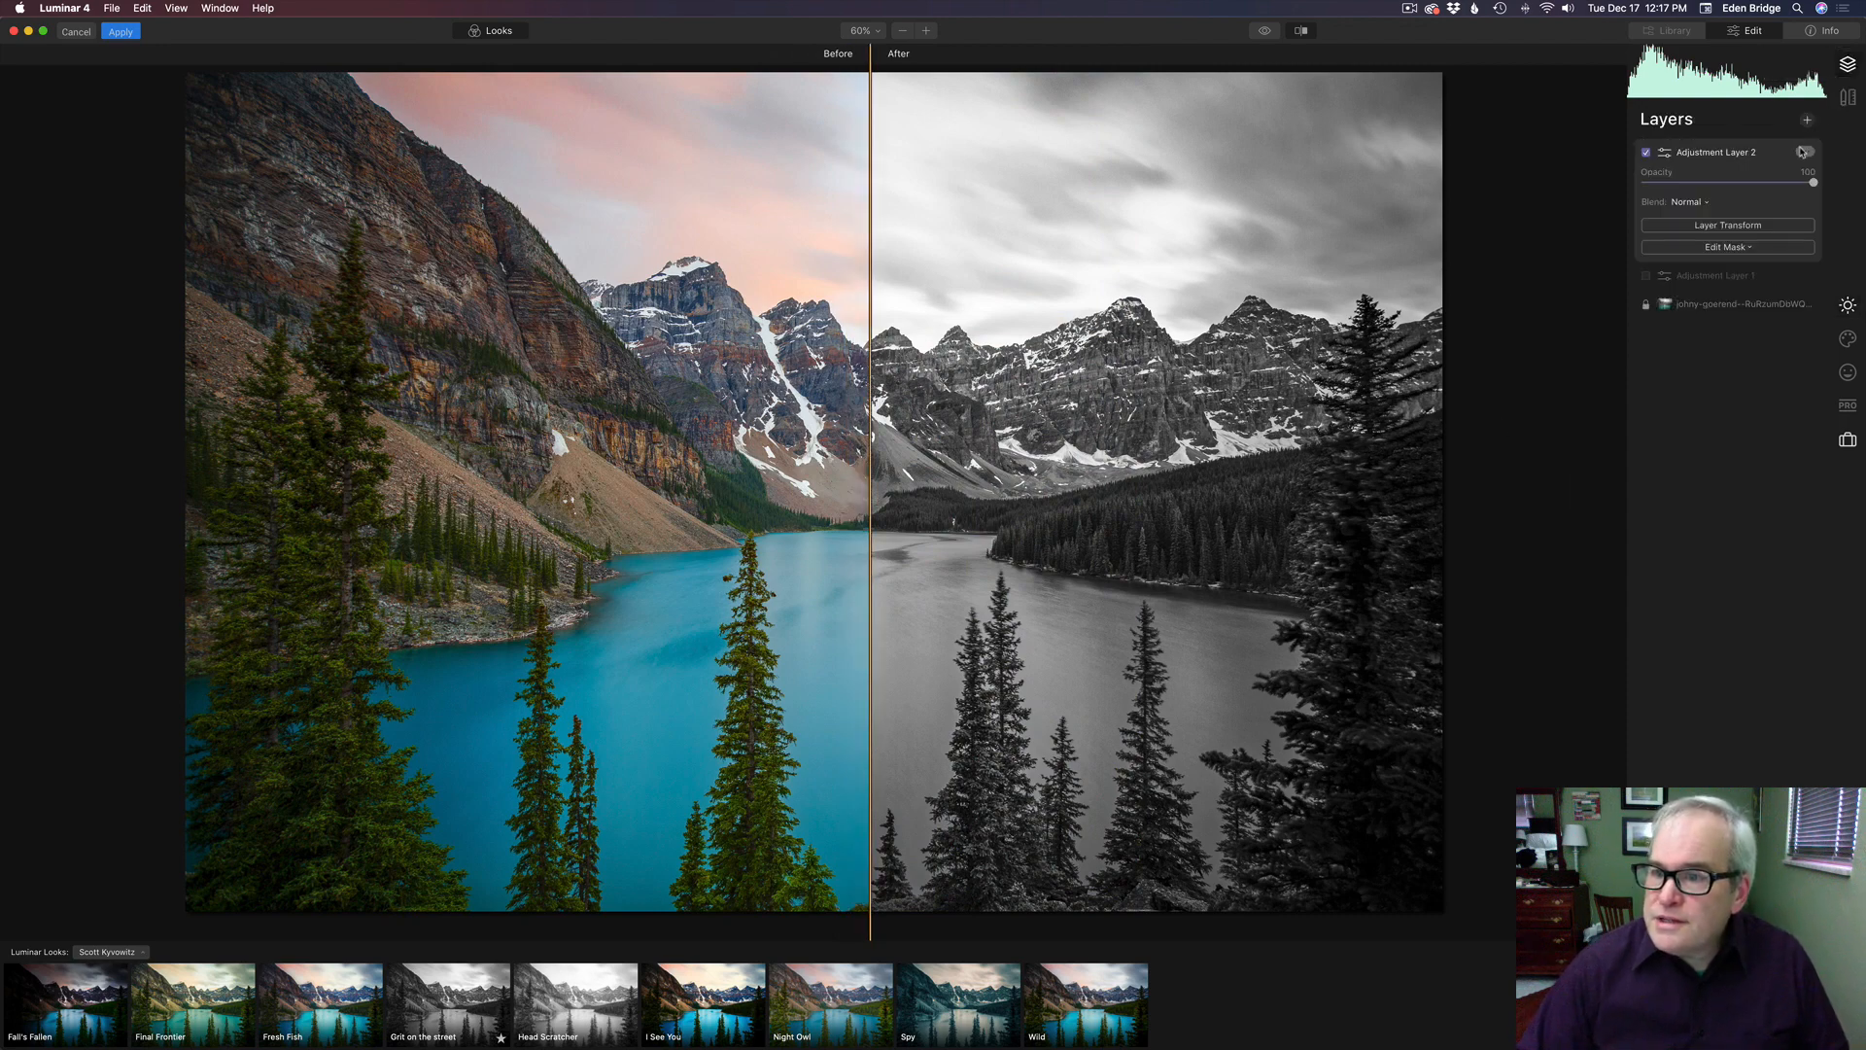
left_click(1647, 154)
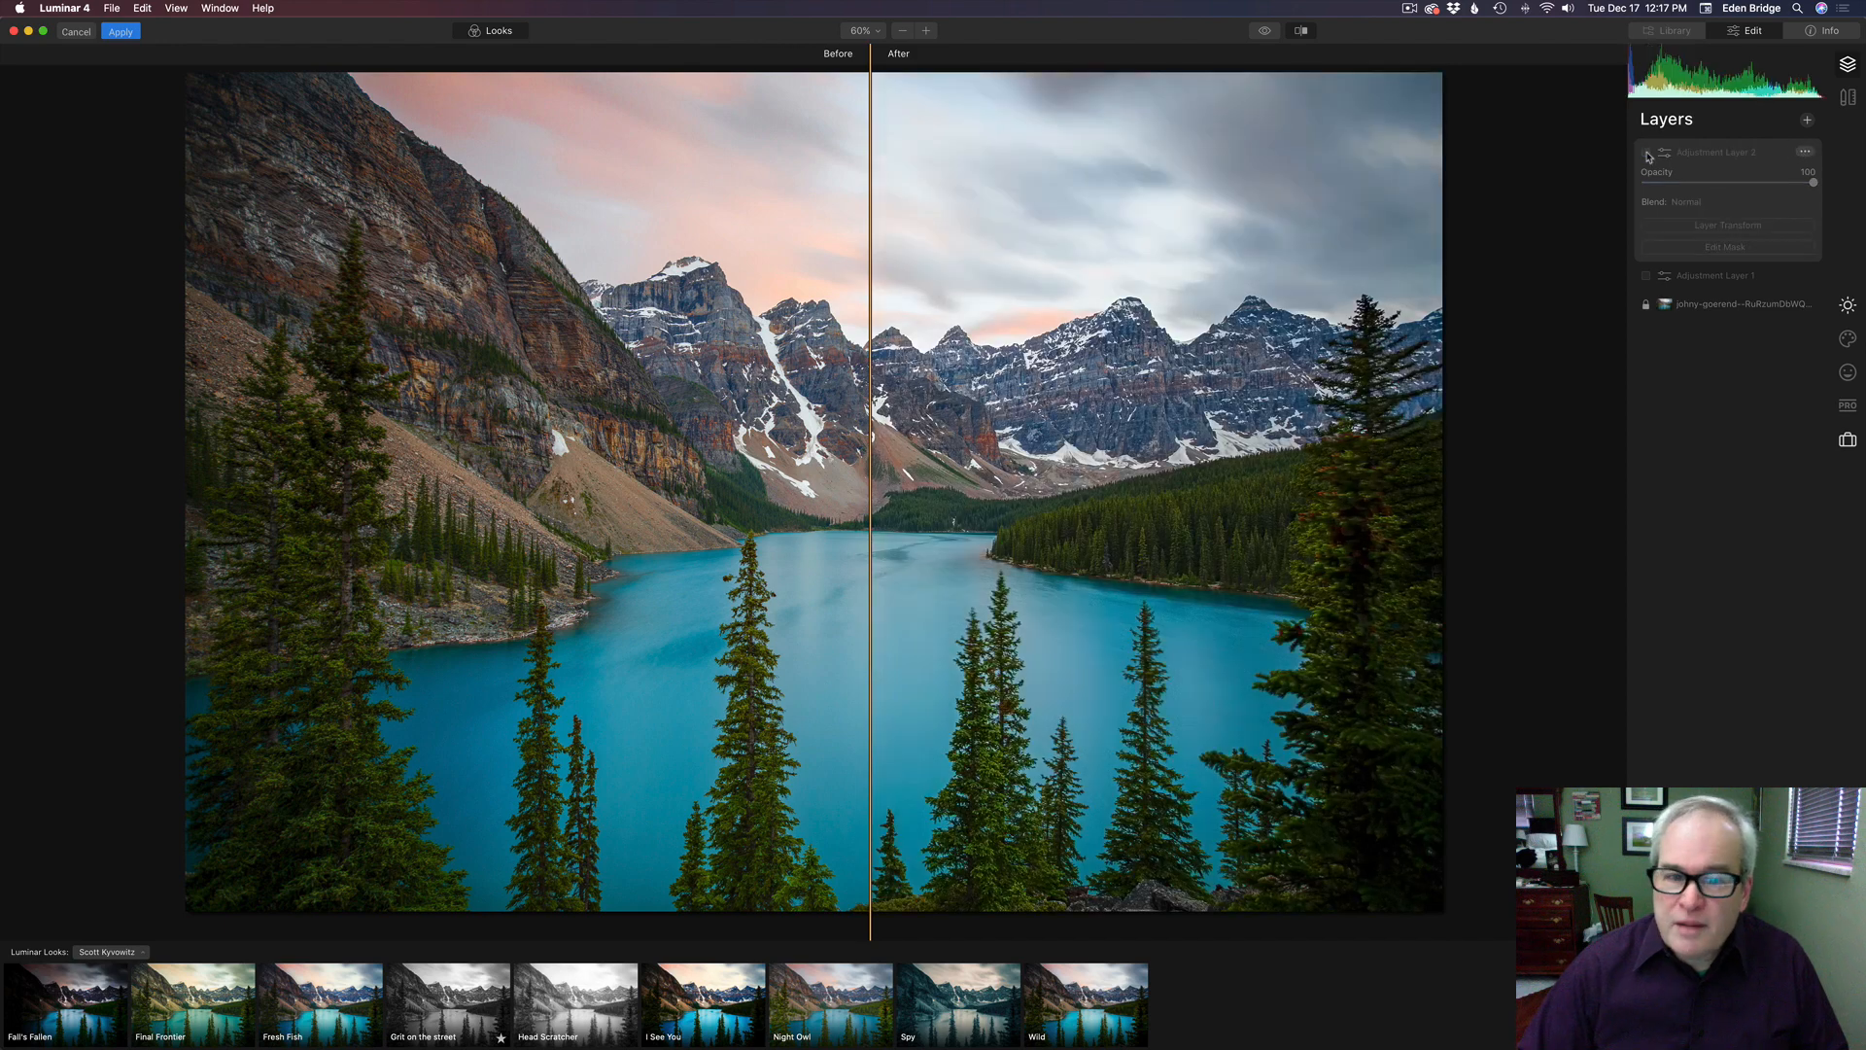
left_click(1302, 31)
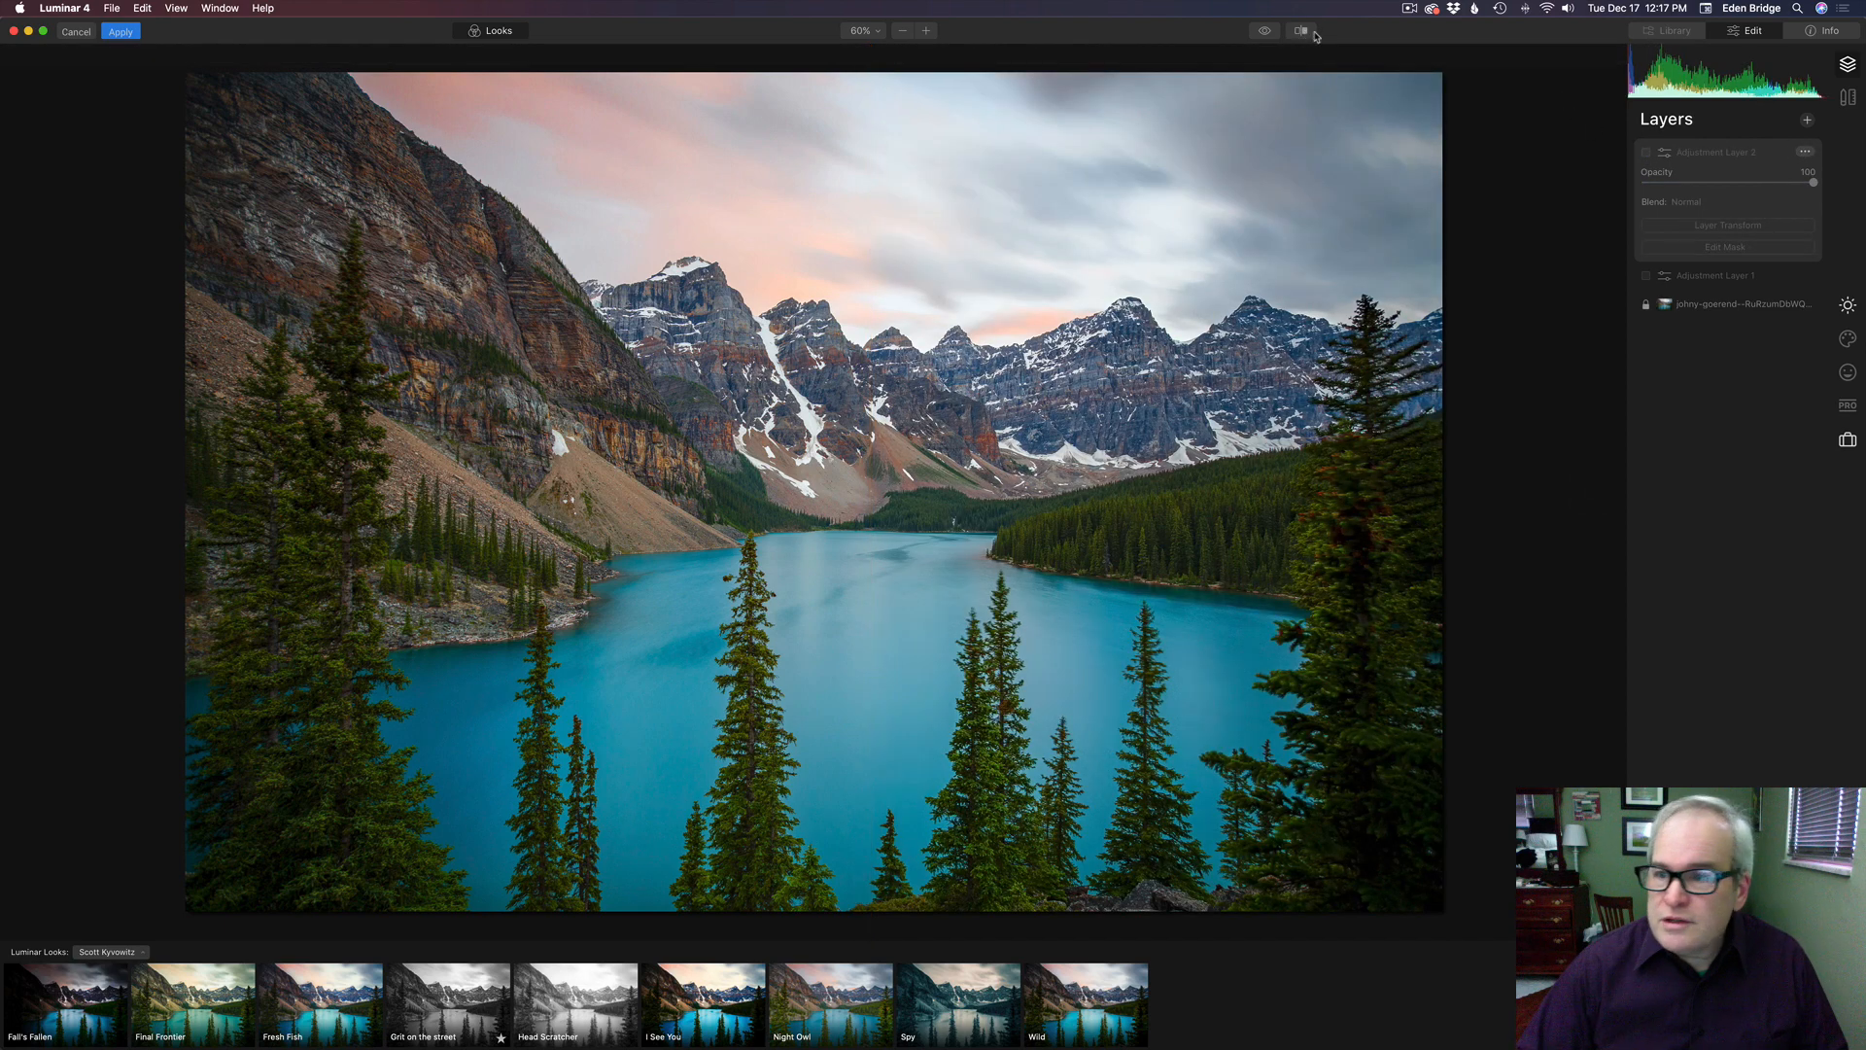
- Add a new adjustment layer and apply the Expired L10 Intense look from the Expired Looks collection to it
left_click(1809, 122)
left_click(1766, 140)
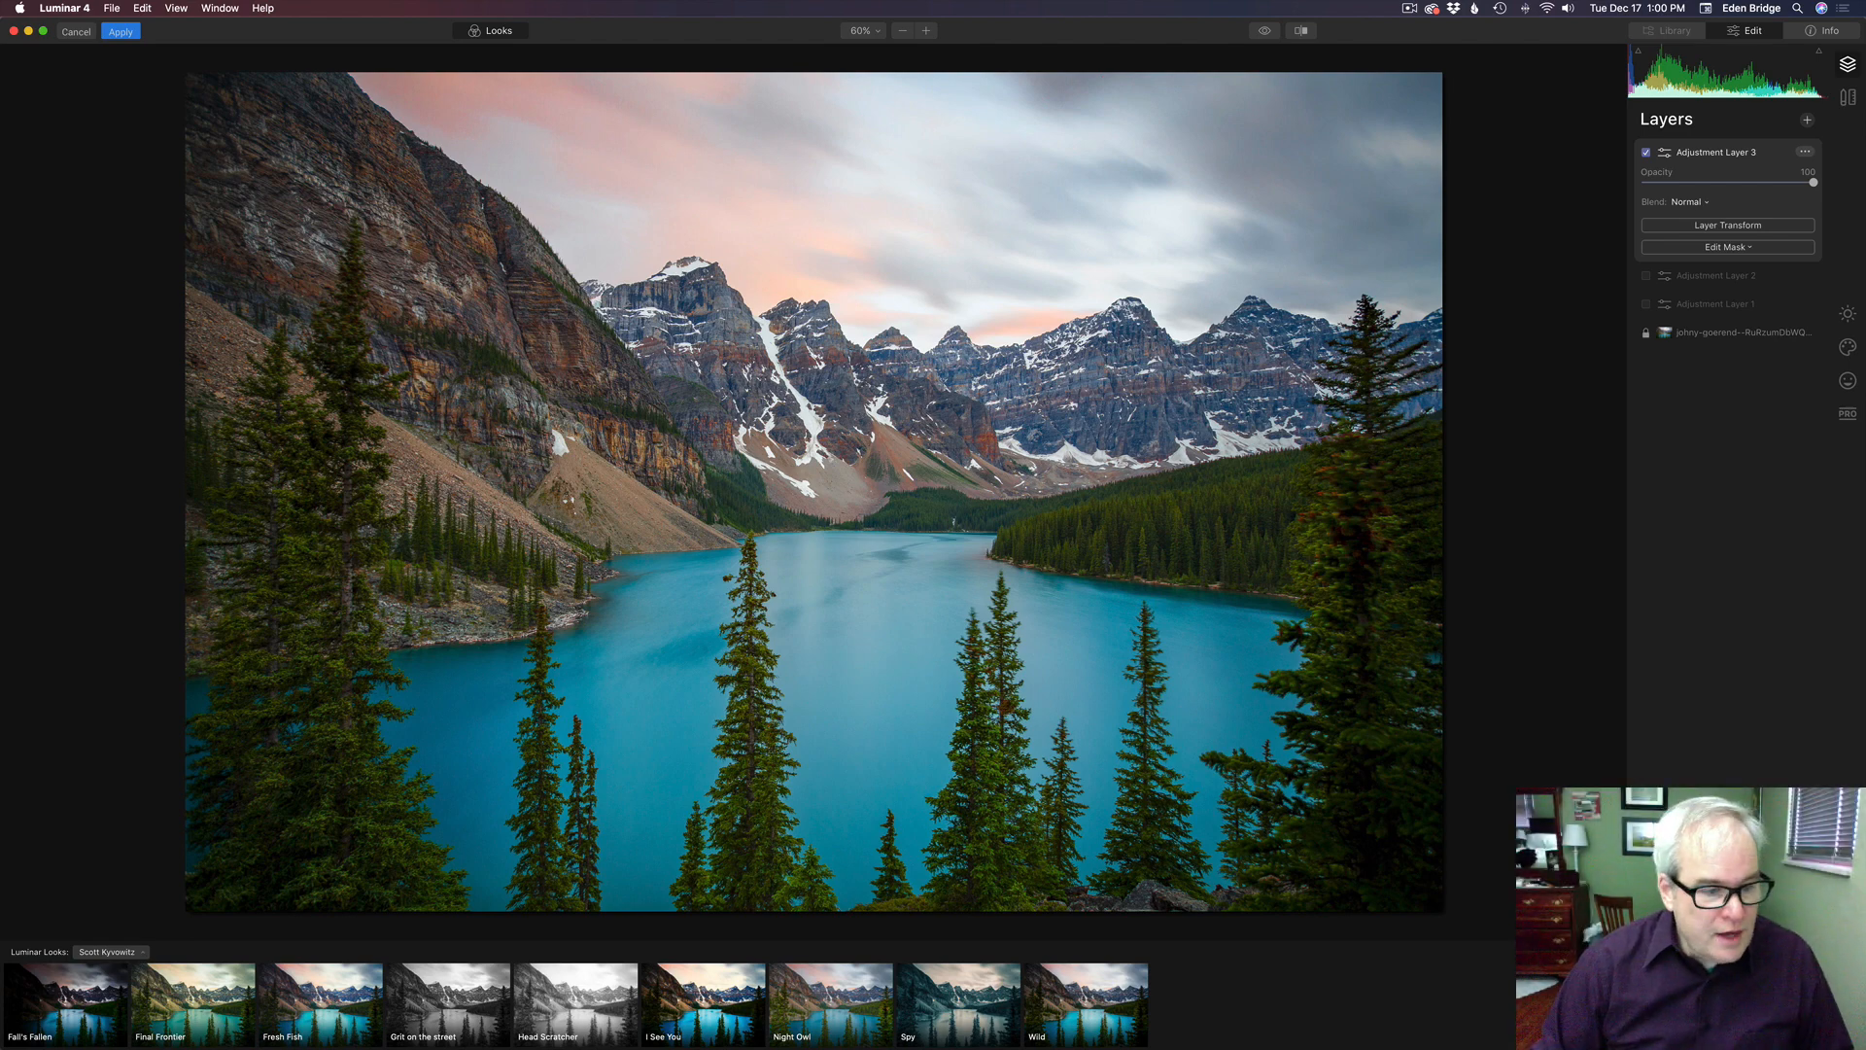
left_click(107, 952)
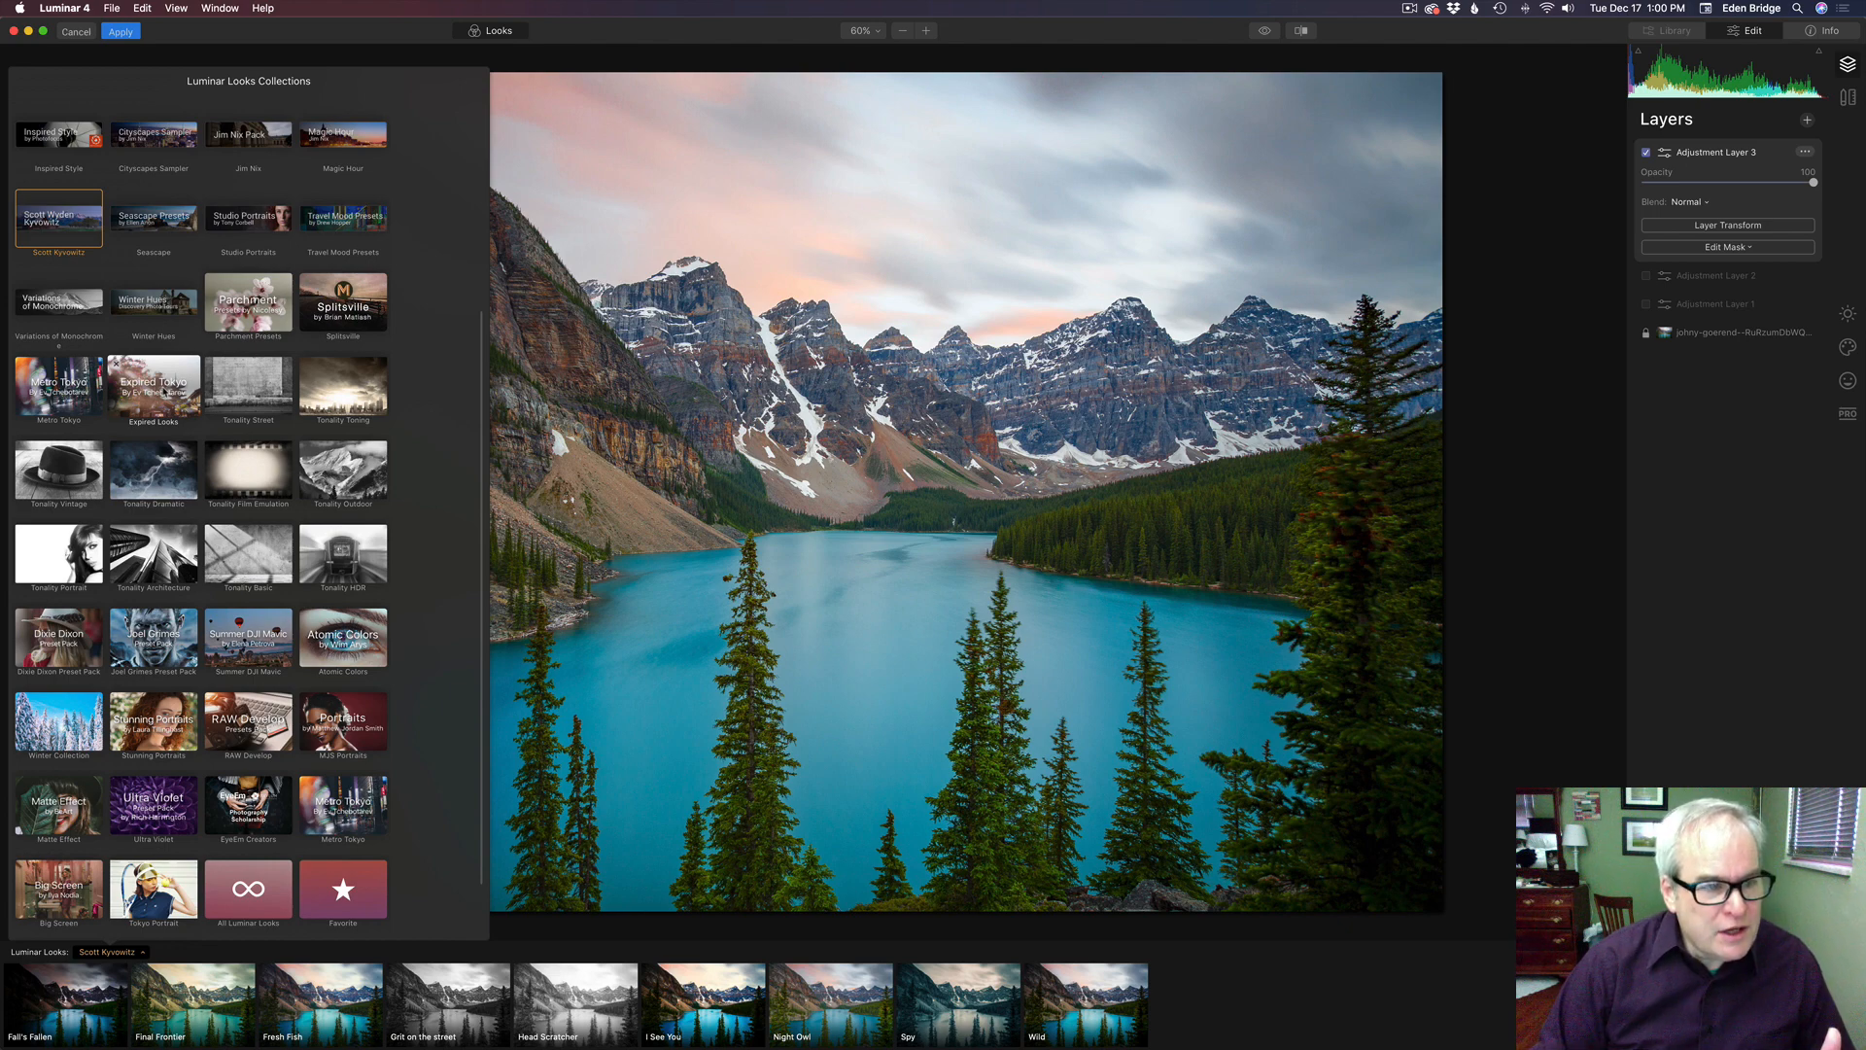
left_click(163, 392)
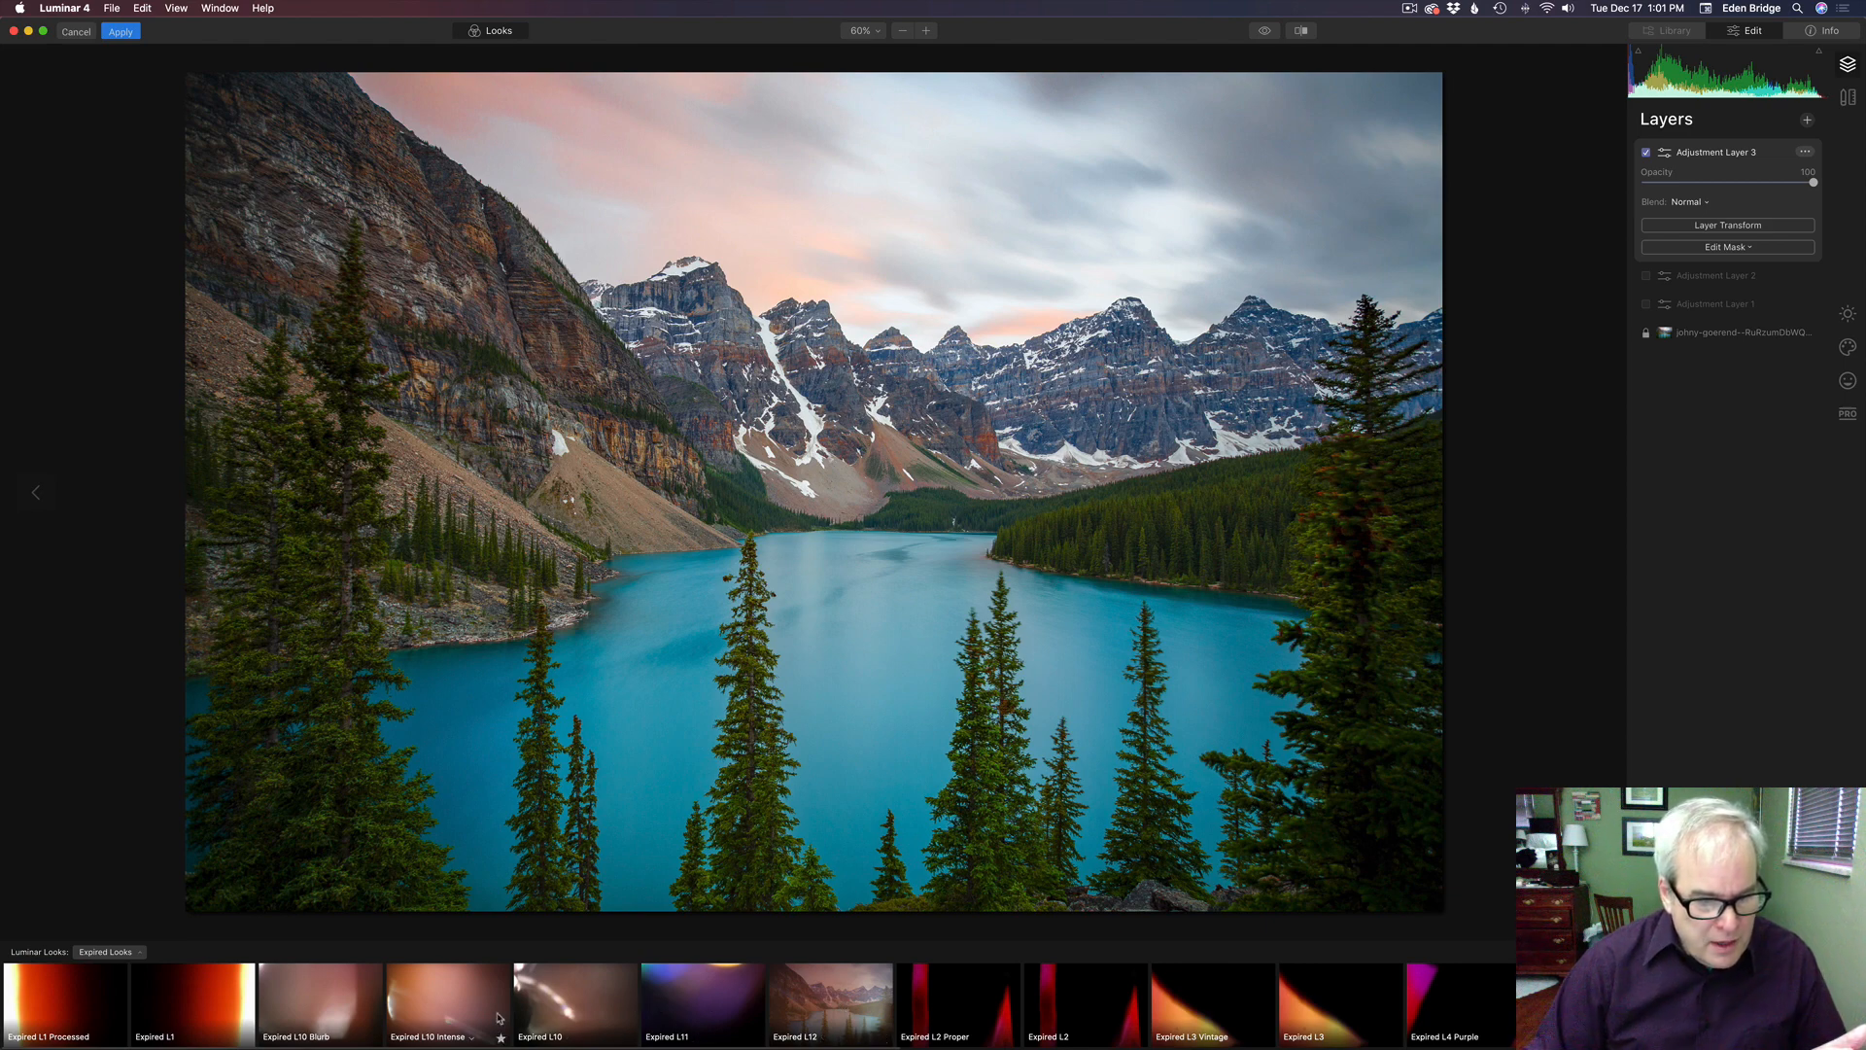
left_click(438, 1001)
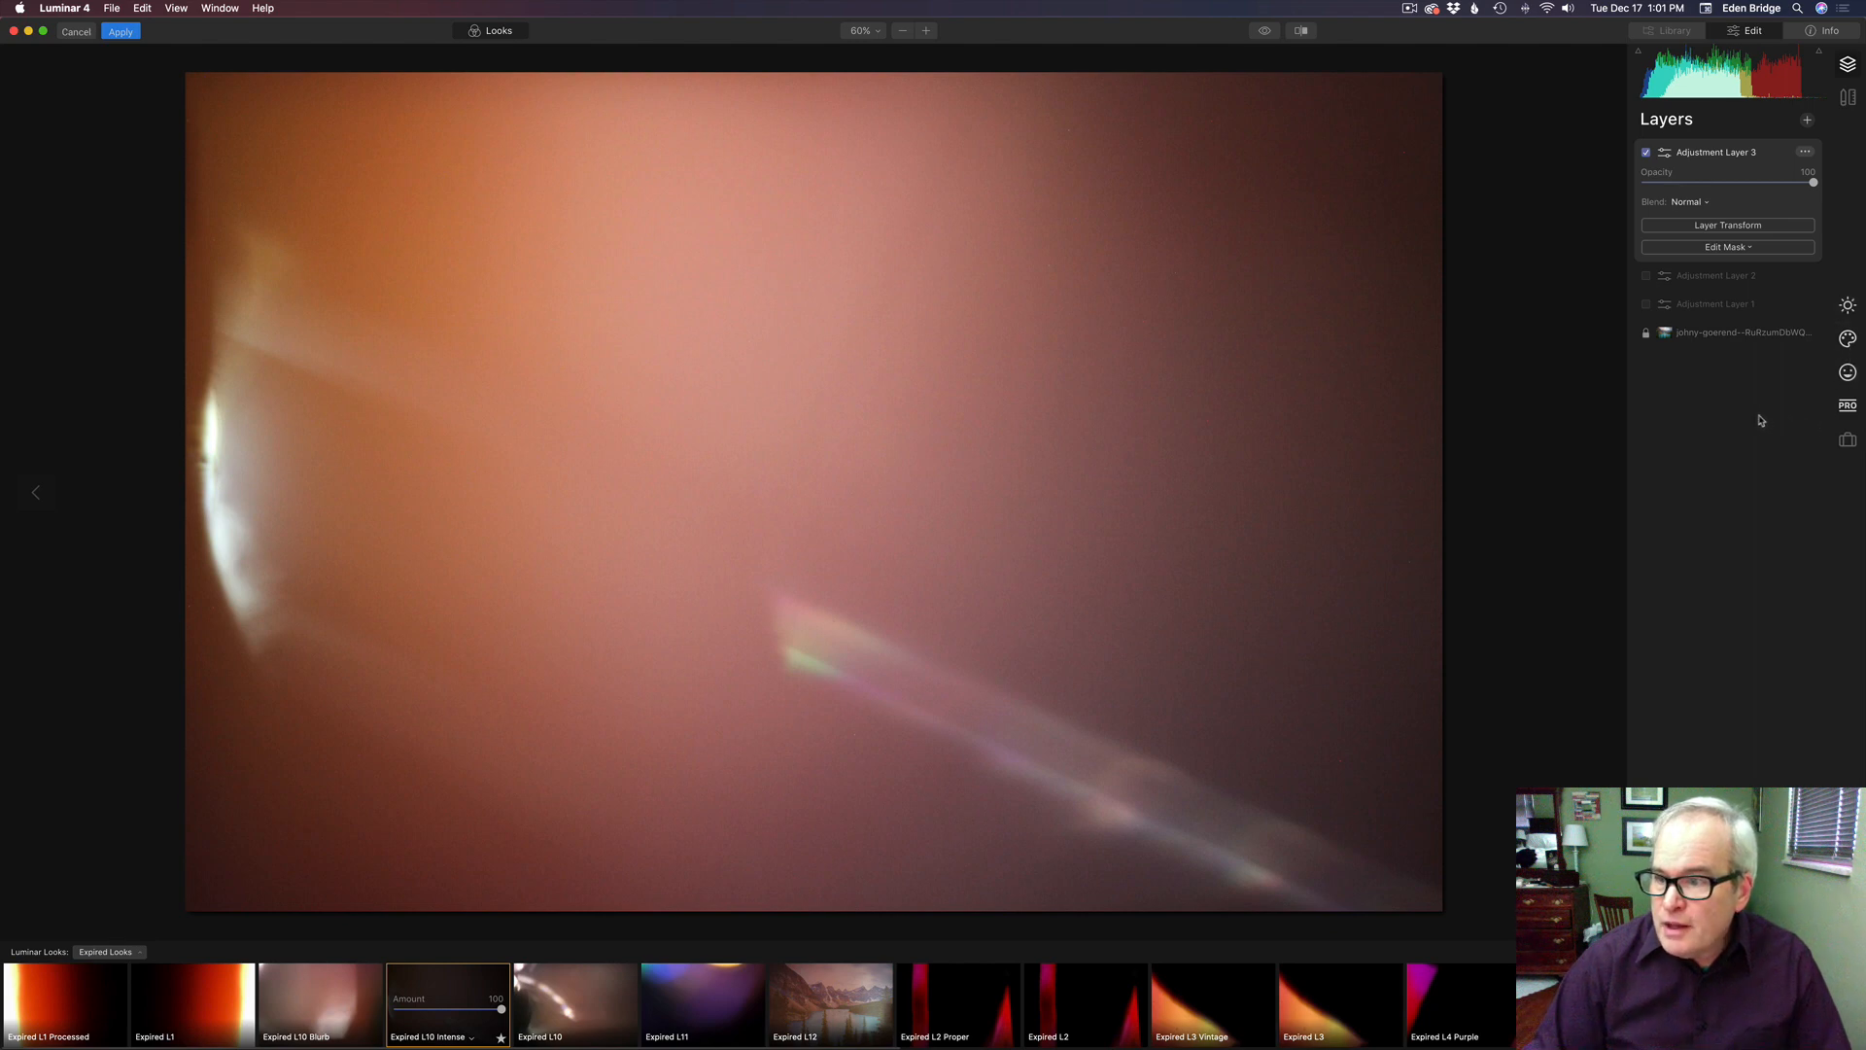
- Change the Texture Overlay's blend mode to Soft Light on Adjustment Layer 3, keeping its Opacity at 100
left_click(1848, 339)
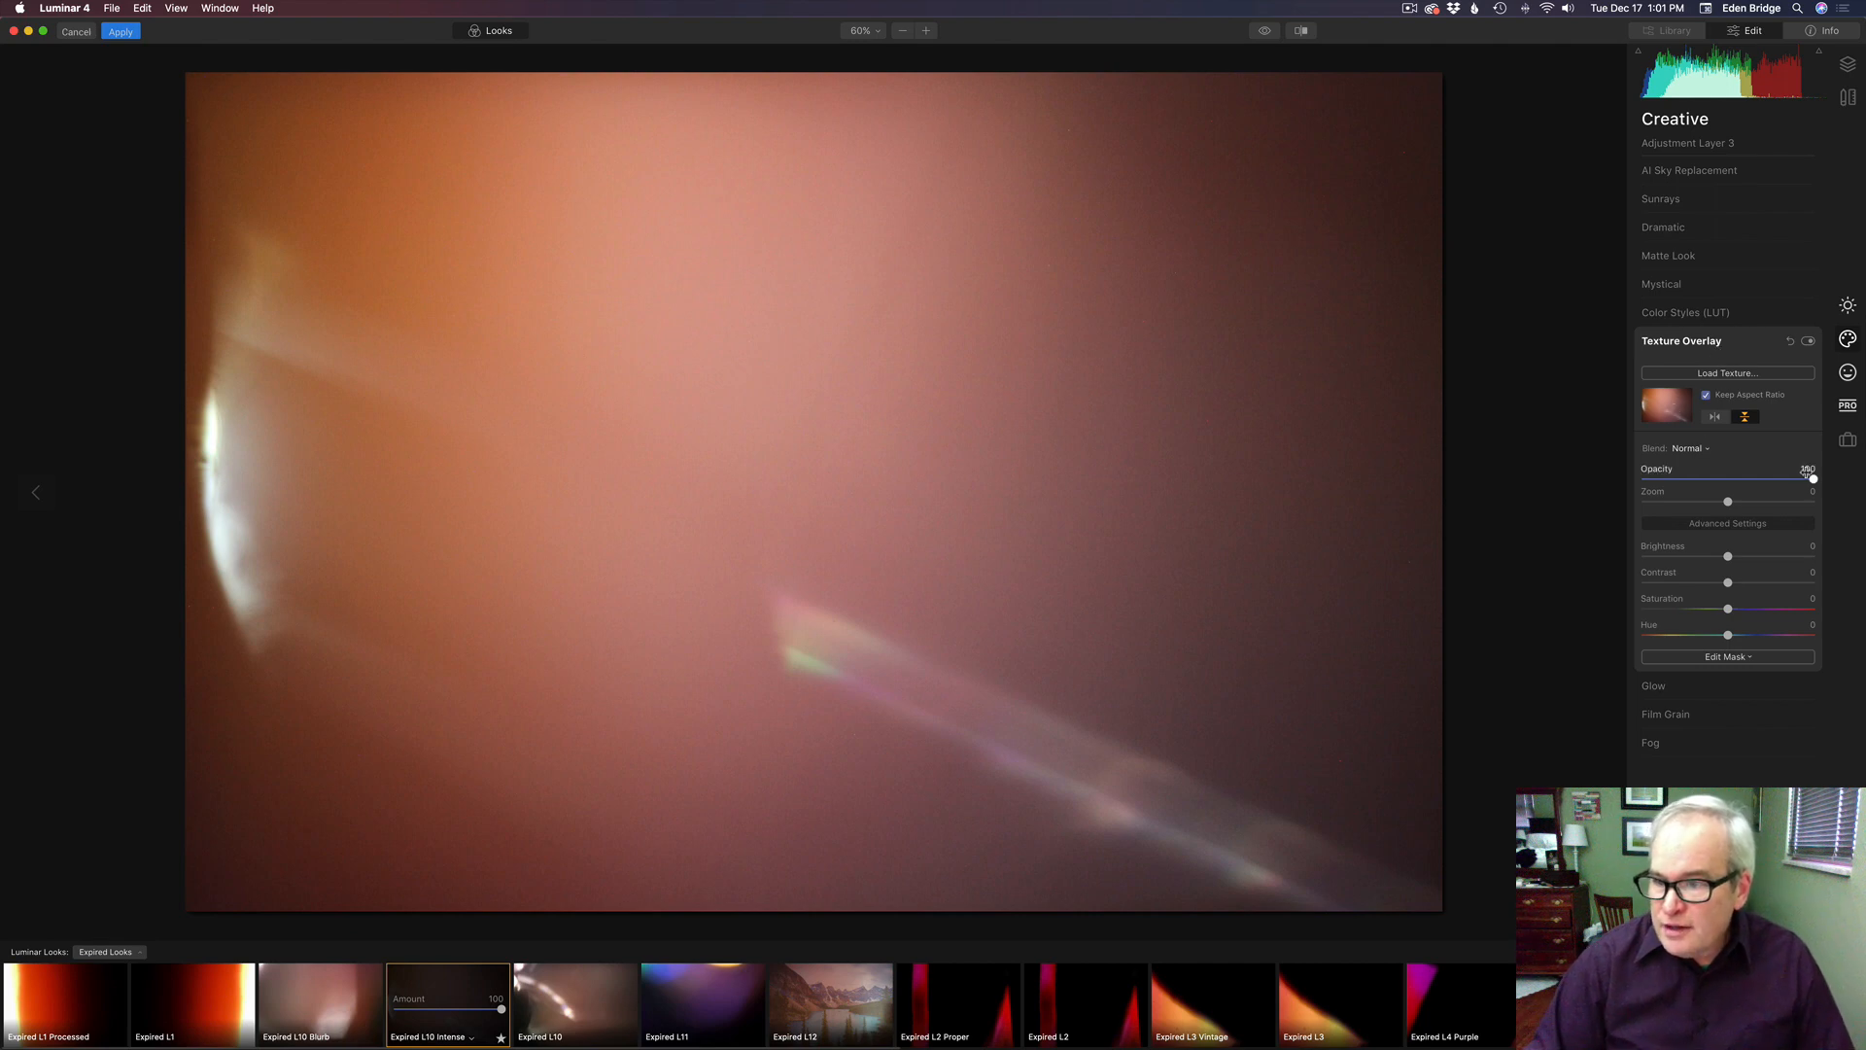
mouse_move(1814, 479)
left_mouse_down()
mouse_move(1695, 481)
mouse_move(1843, 489)
left_mouse_up()
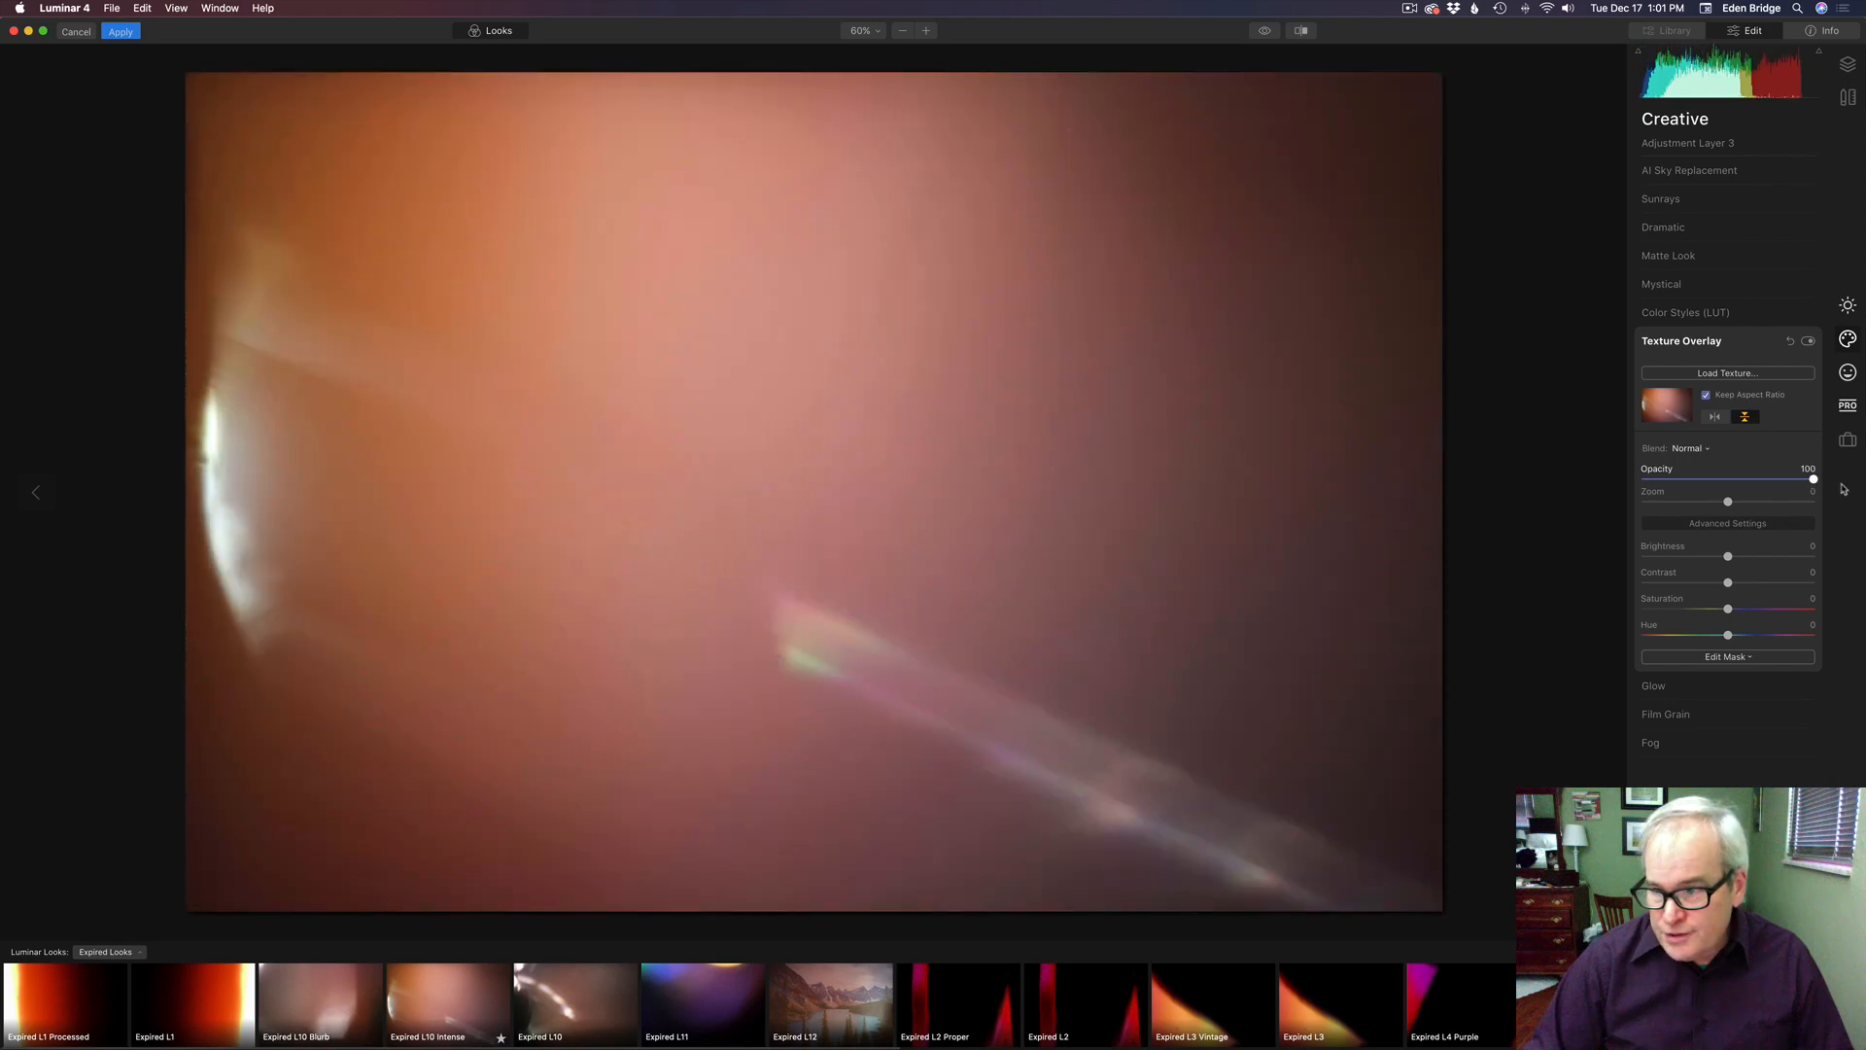
left_click(1708, 450)
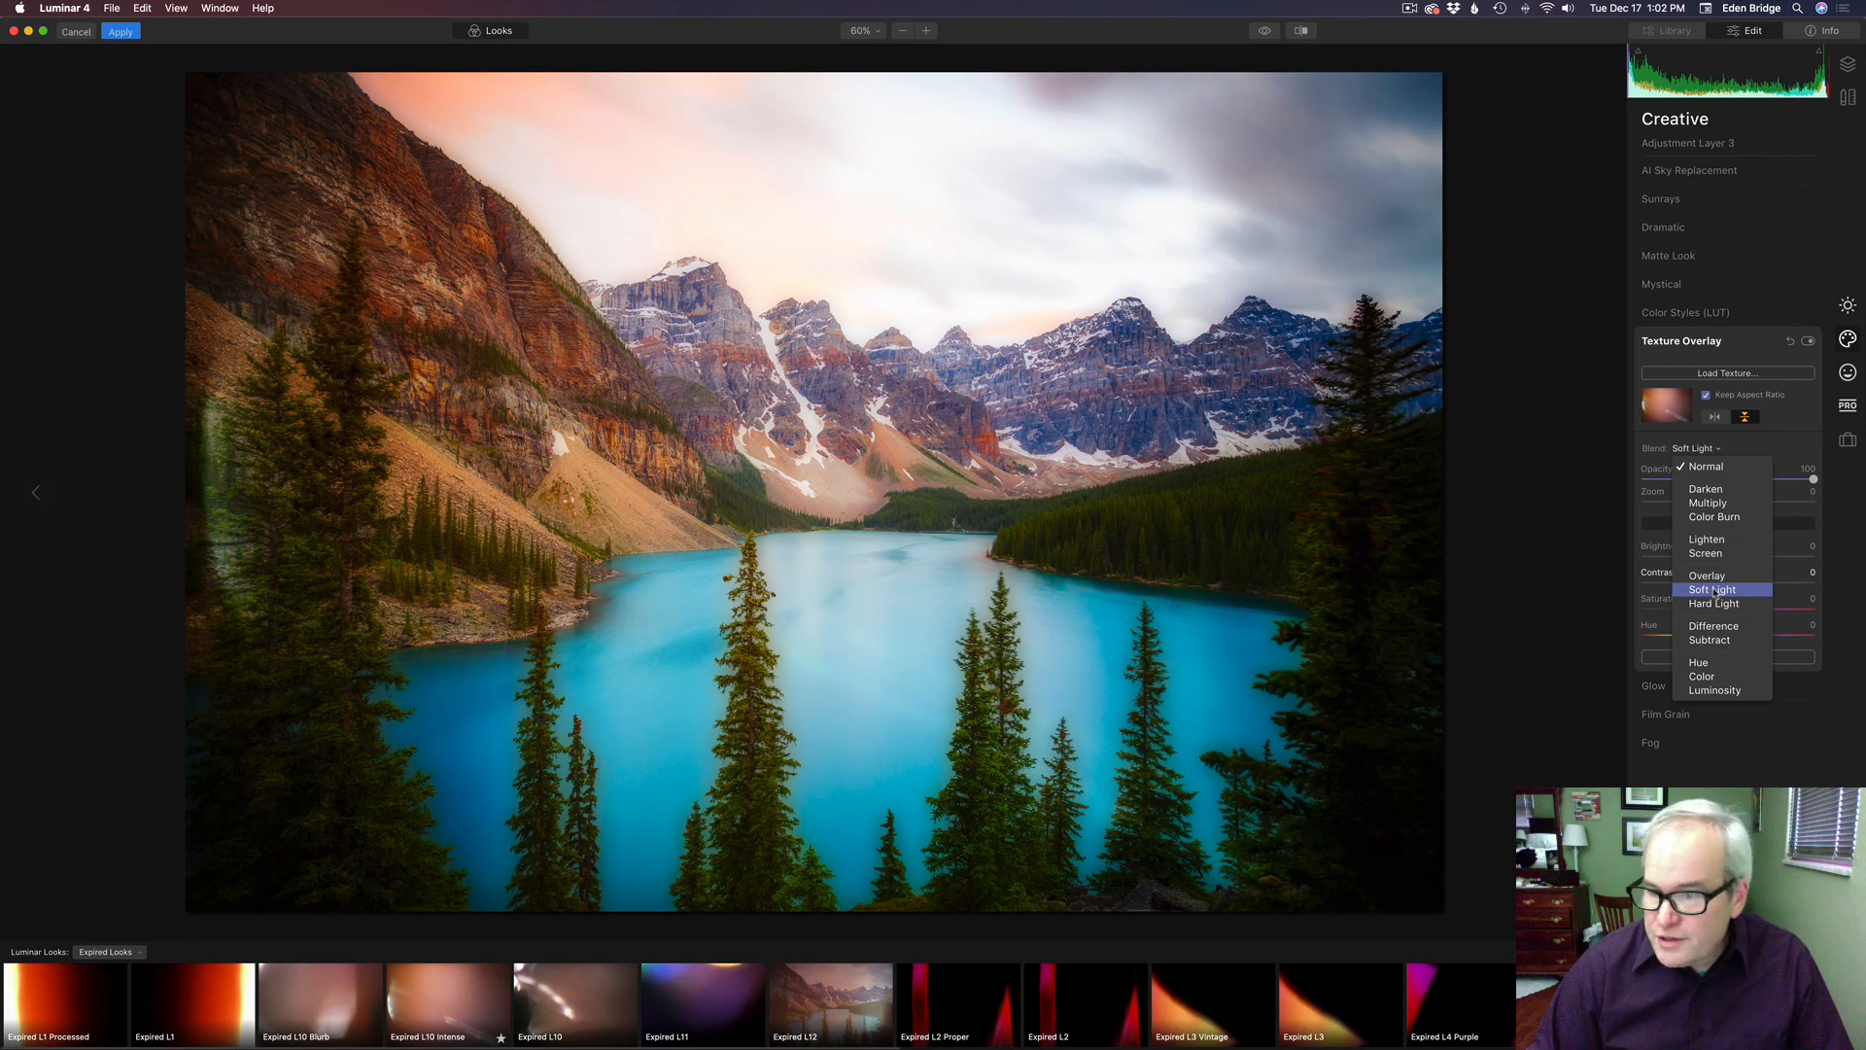
left_click(1713, 589)
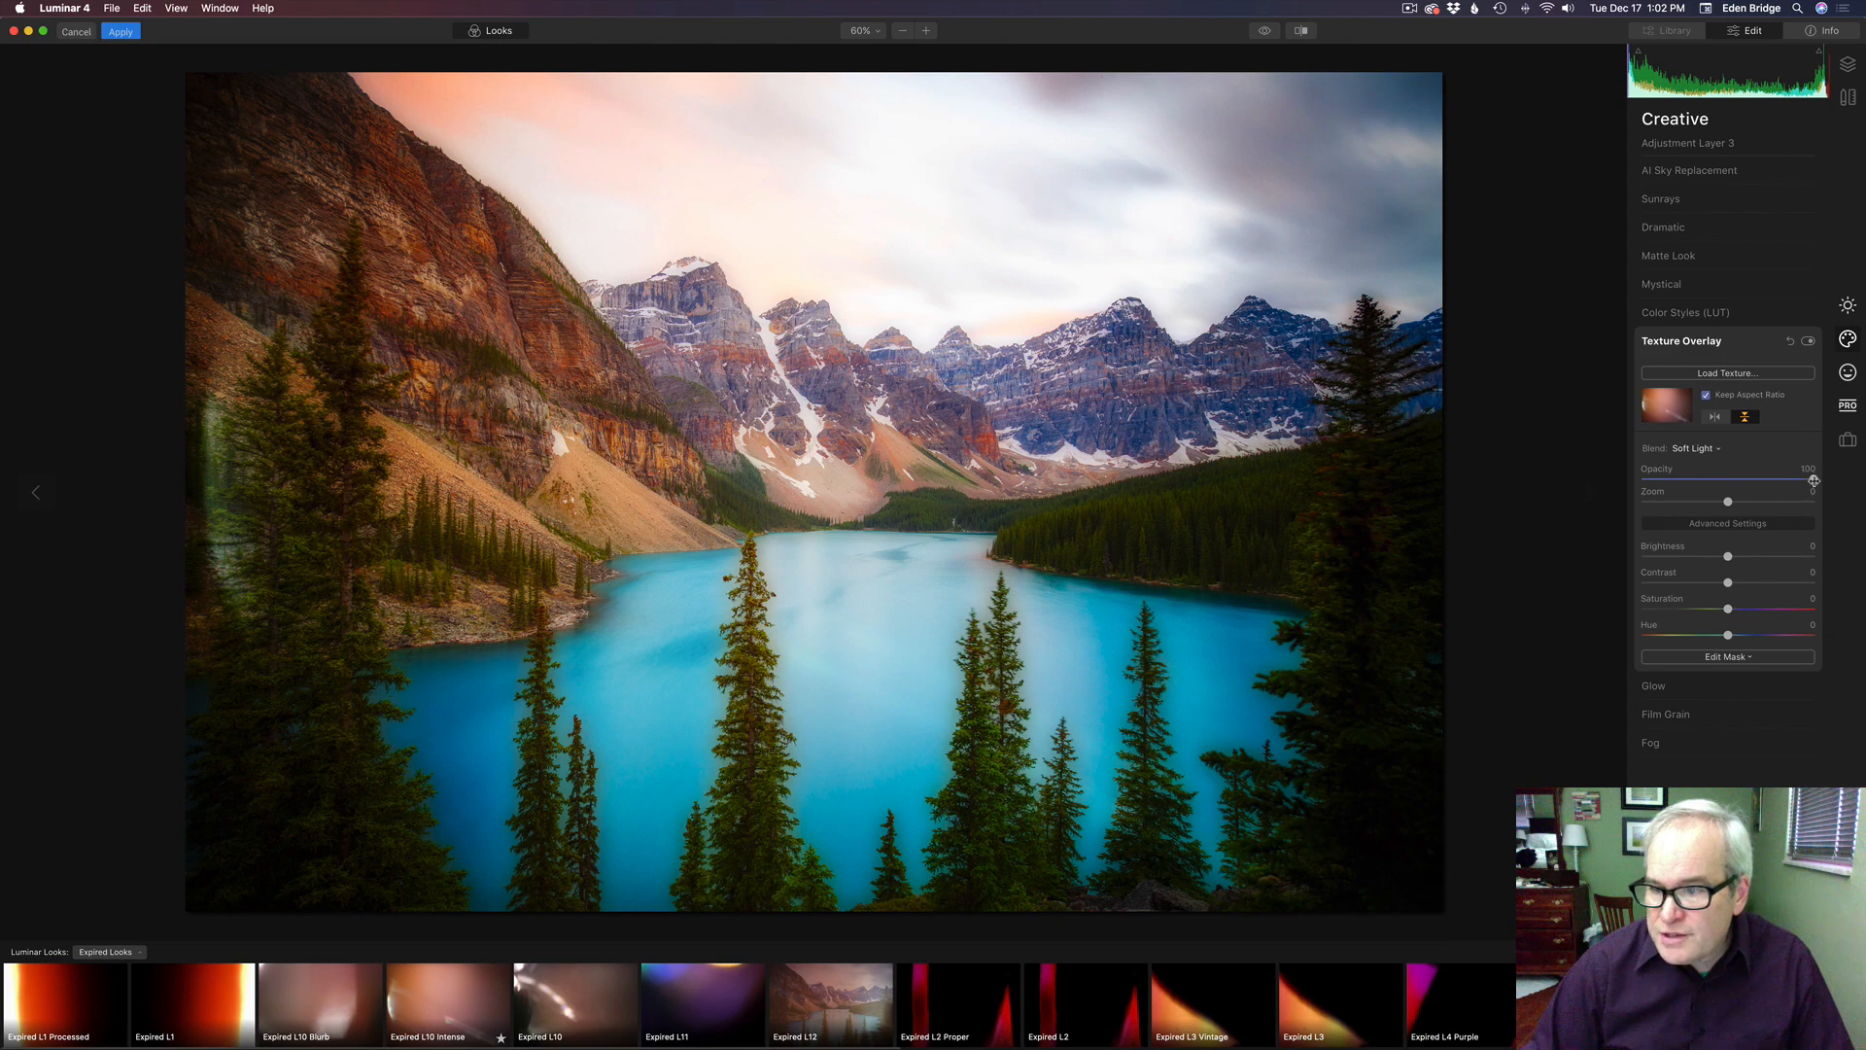
- Set the Texture Overlay's Opacity to 76, Brightness to 28, Contrast to 41 and Saturation to -41
left_click_drag(1814, 479, 1757, 478)
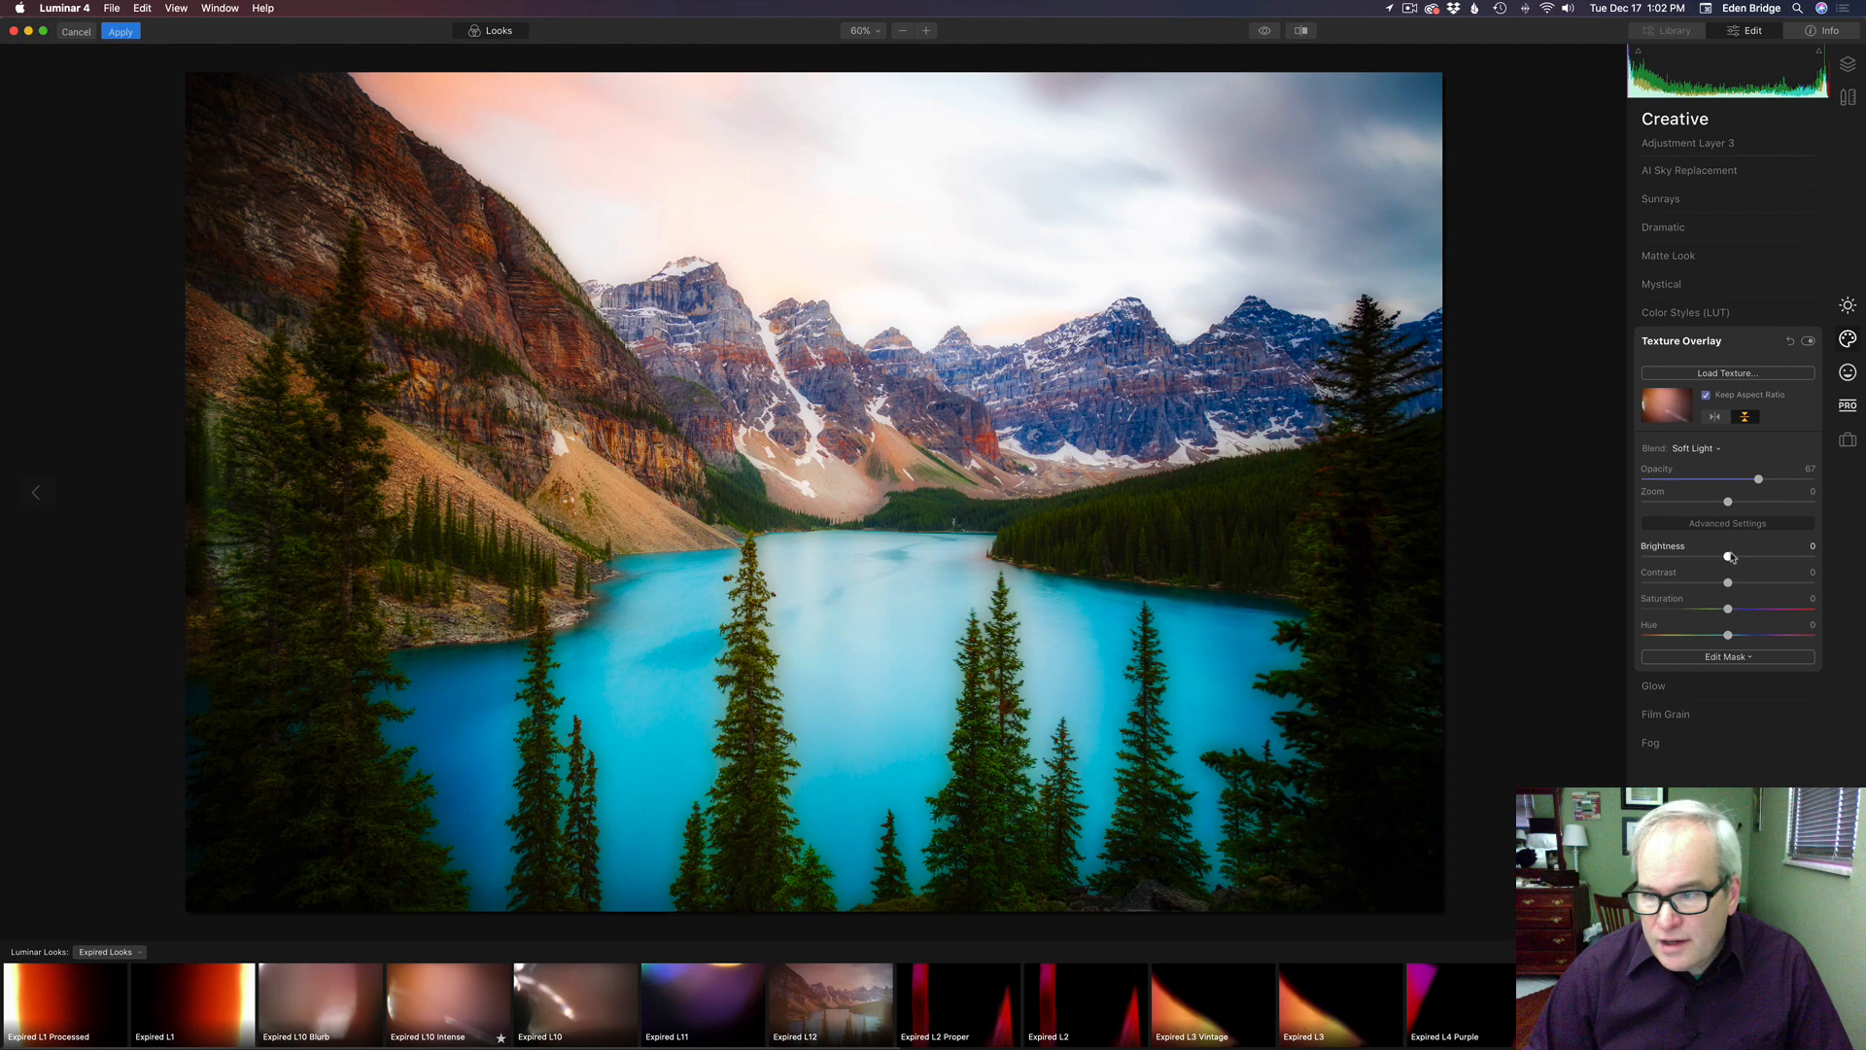
left_click_drag(1731, 557, 1764, 584)
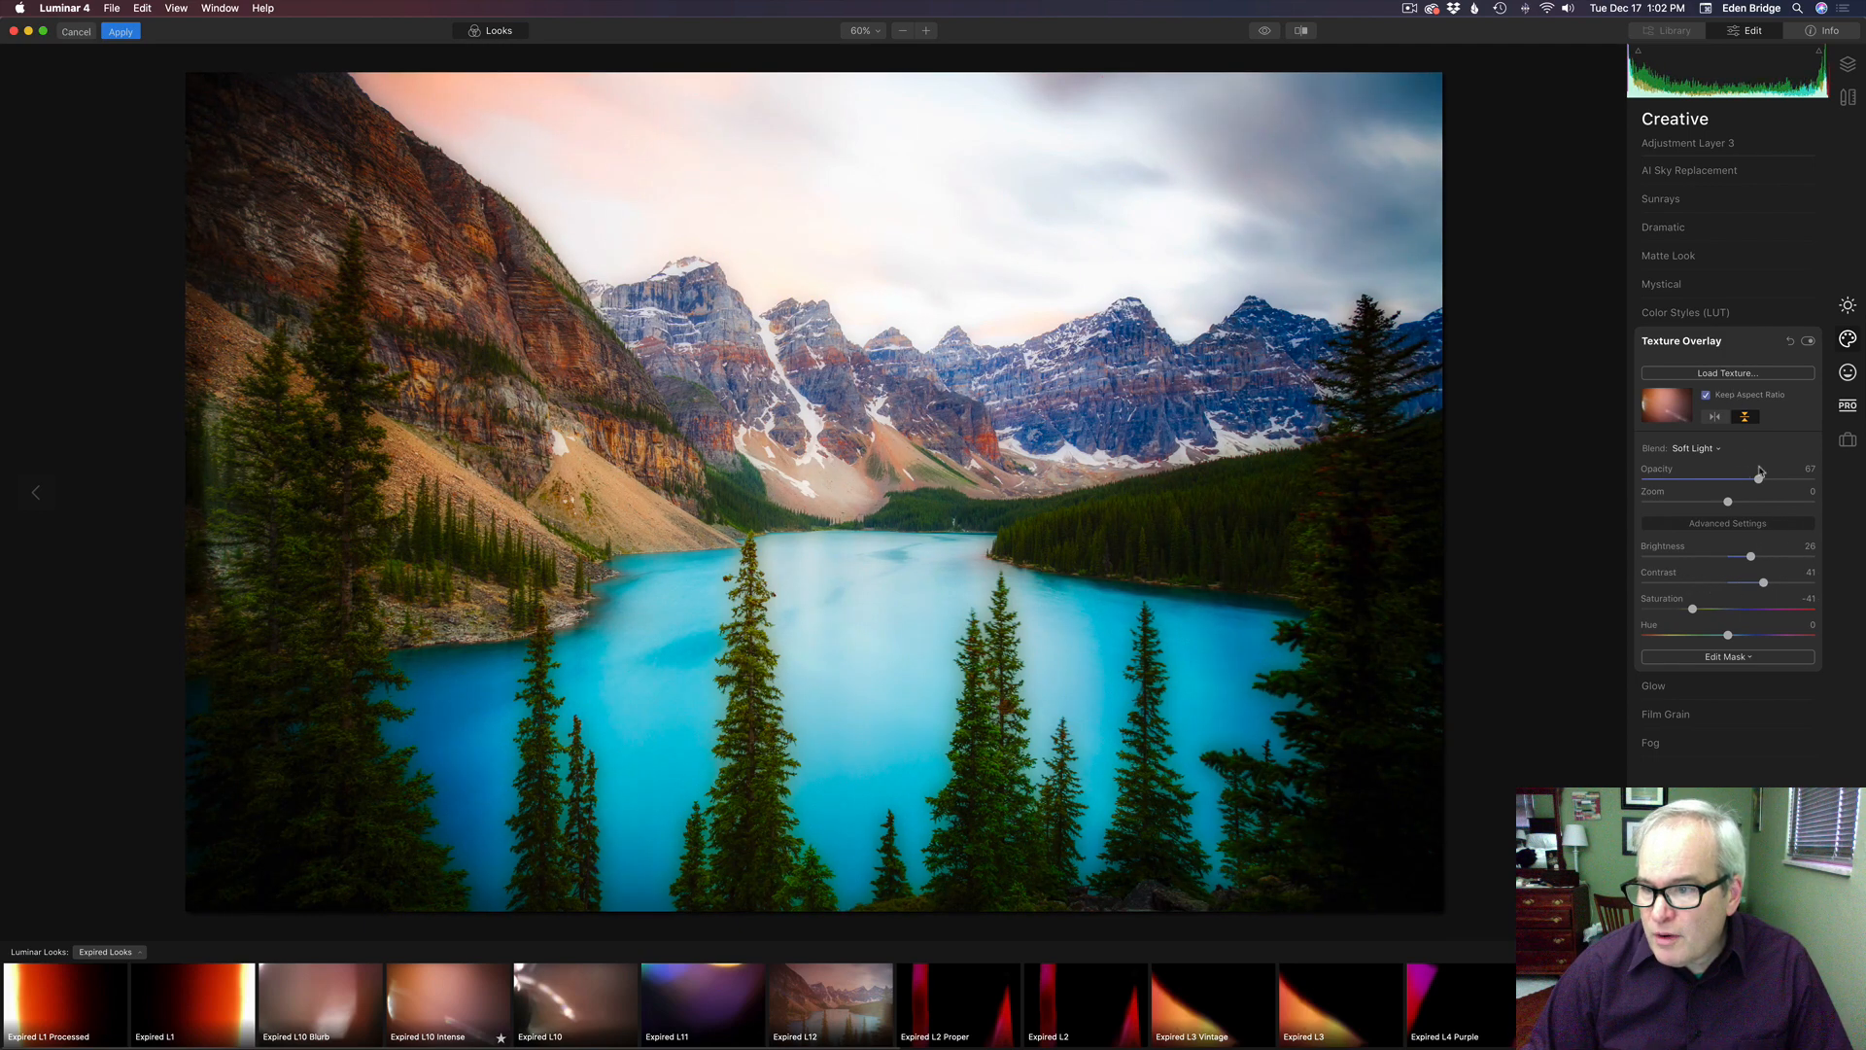
mouse_move(1760, 480)
left_mouse_down()
mouse_move(1804, 486)
mouse_move(1775, 483)
left_mouse_up()
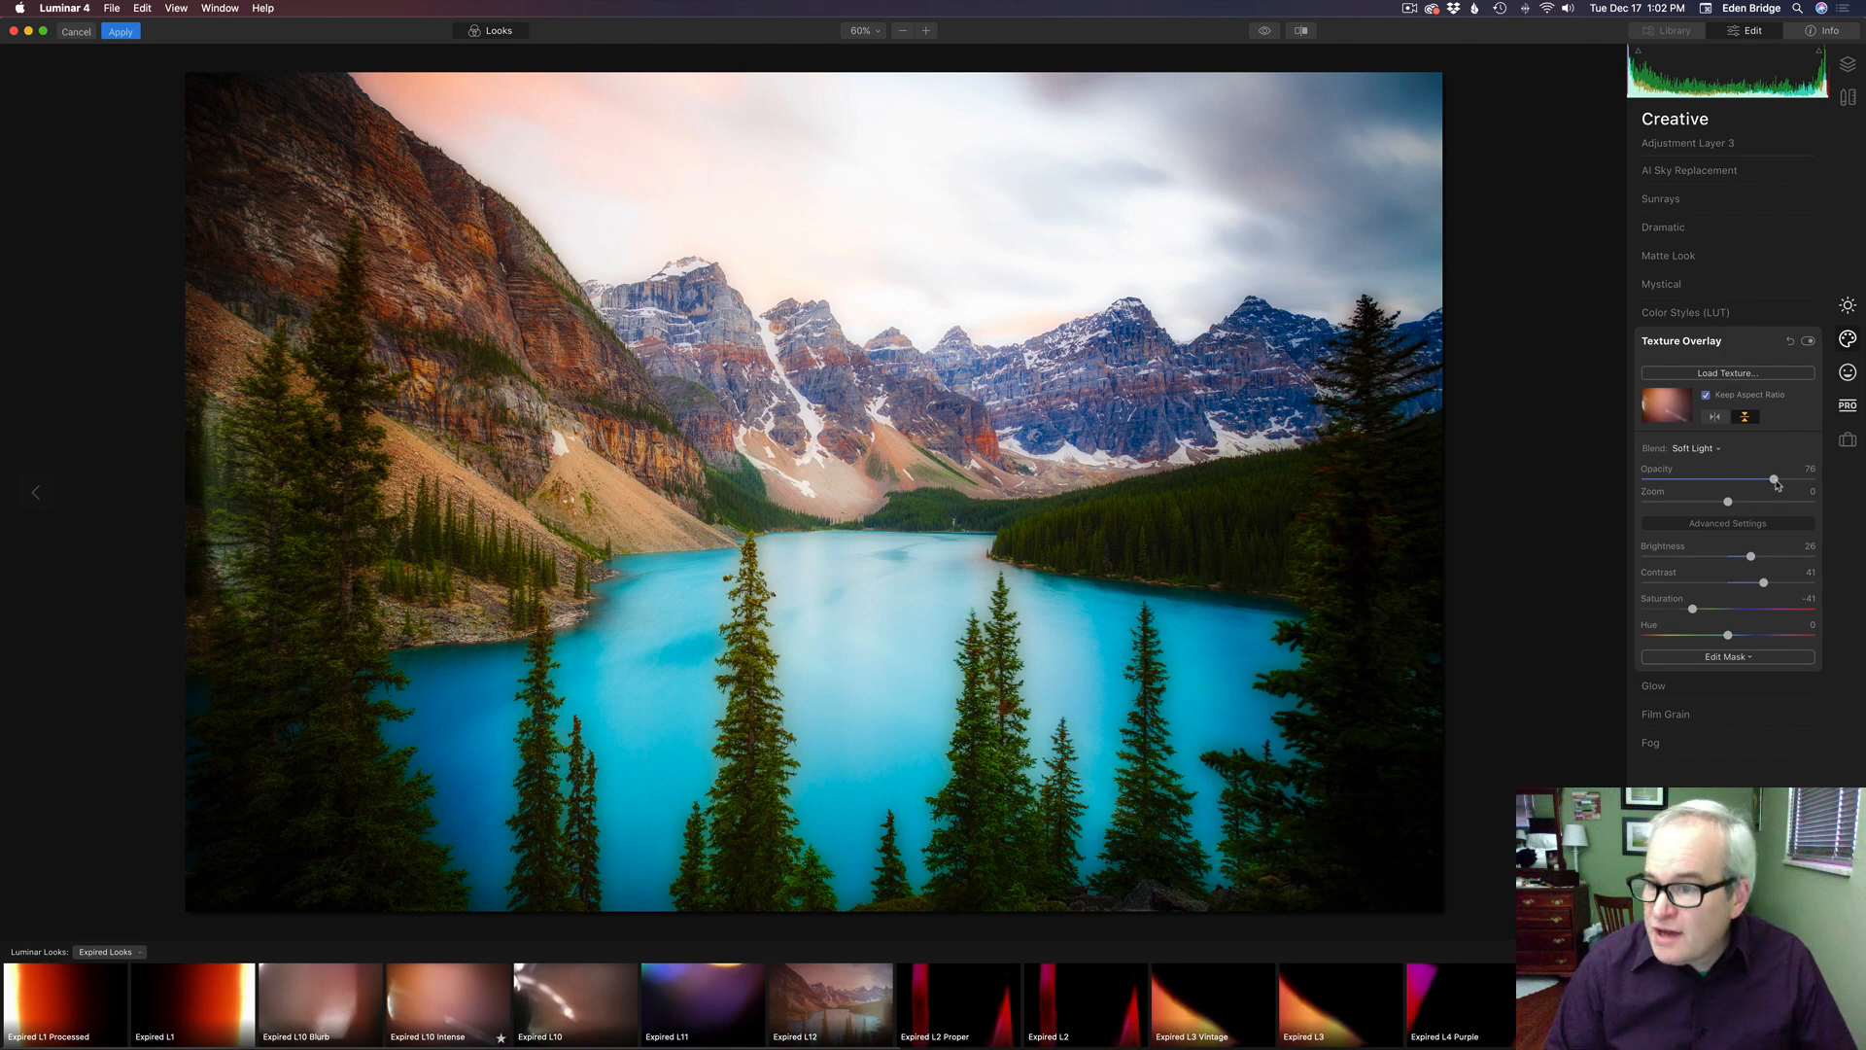
- Set the Split Toning Amount to 48 and the Highlights Saturation to 71
left_click(1849, 407)
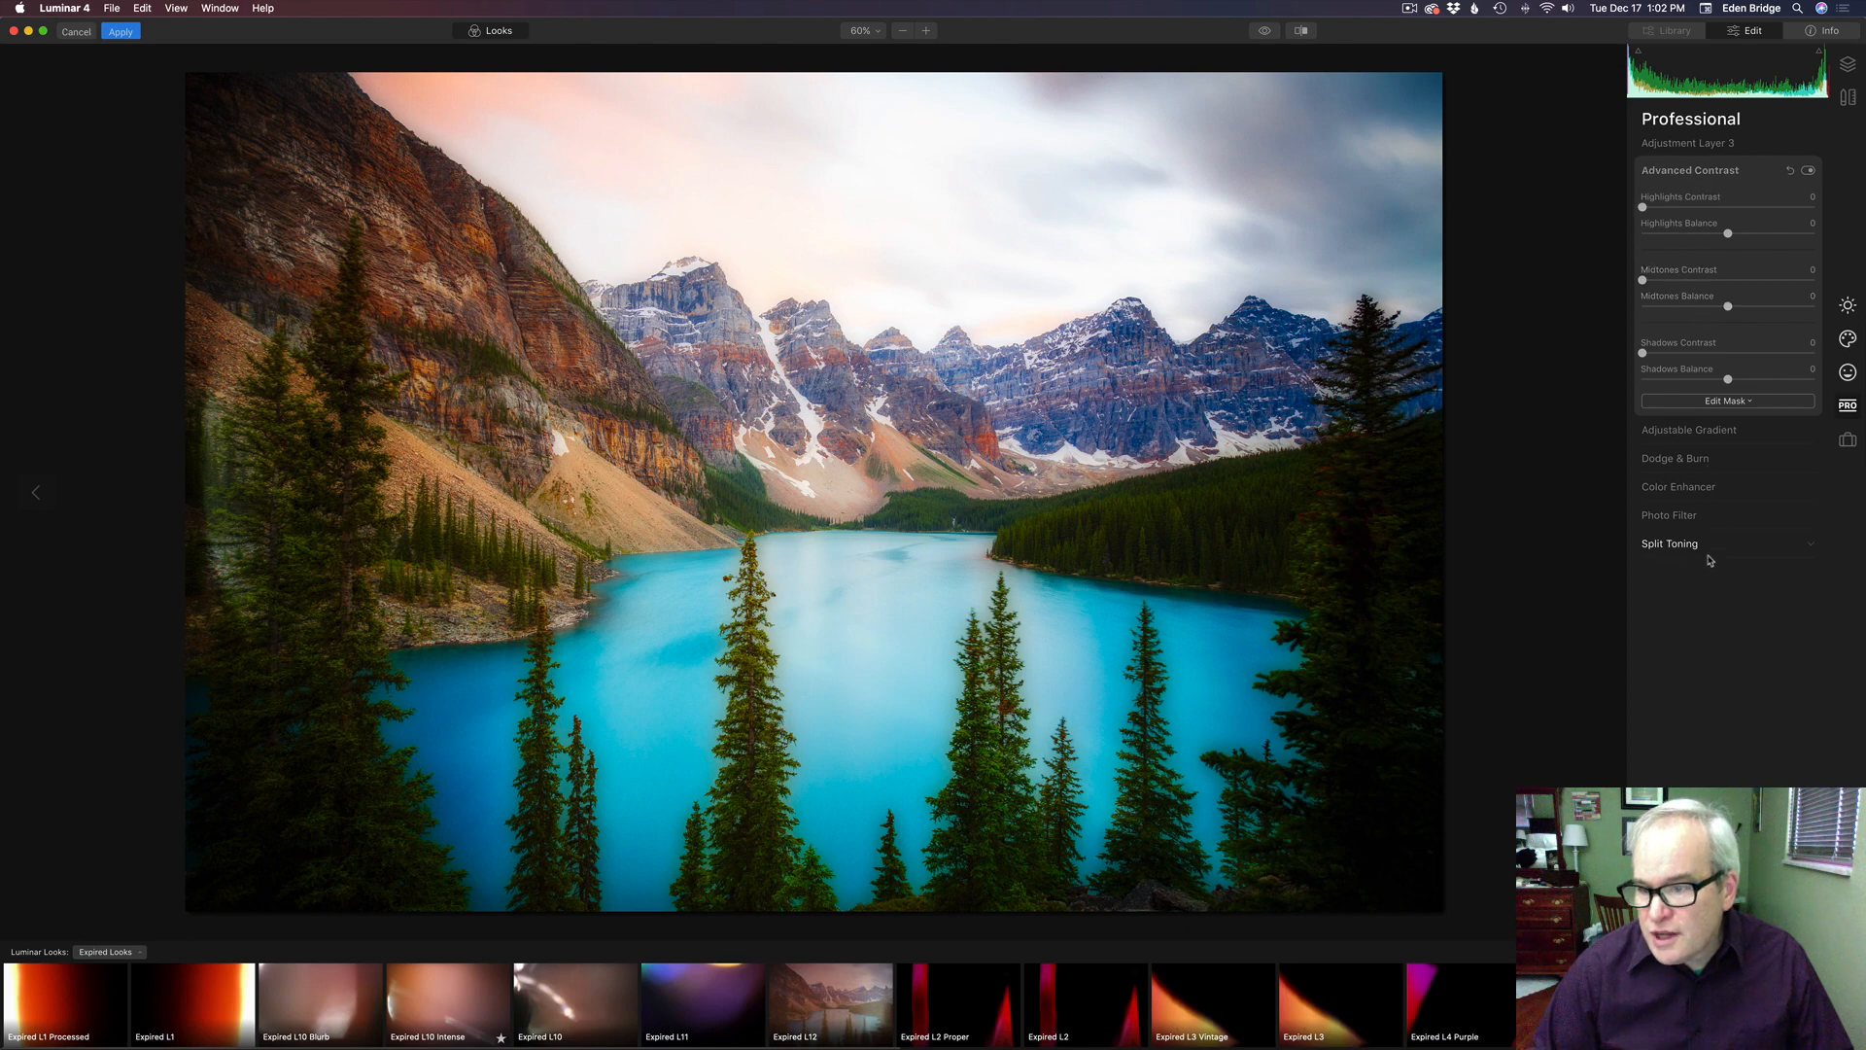
left_click(1737, 547)
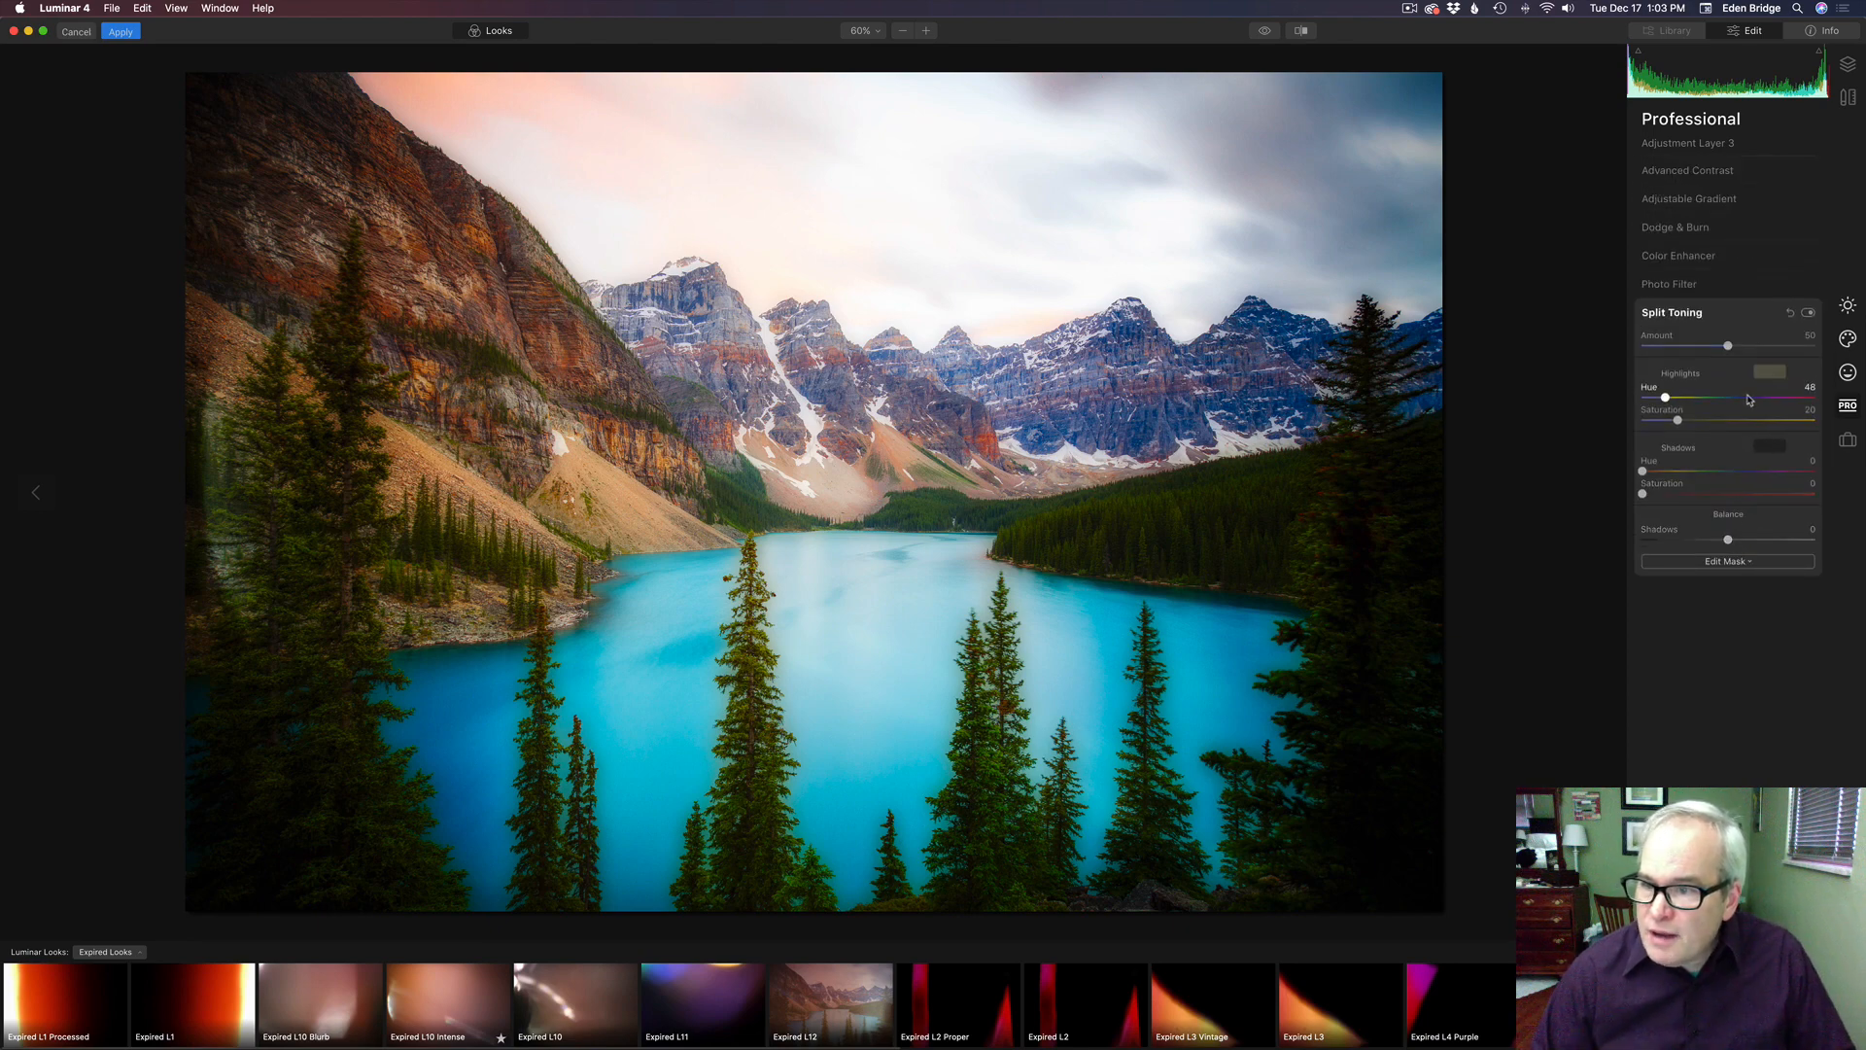
mouse_move(1728, 347)
left_mouse_down()
mouse_move(1808, 347)
mouse_move(1659, 347)
mouse_move(1782, 347)
mouse_move(1727, 363)
left_mouse_up()
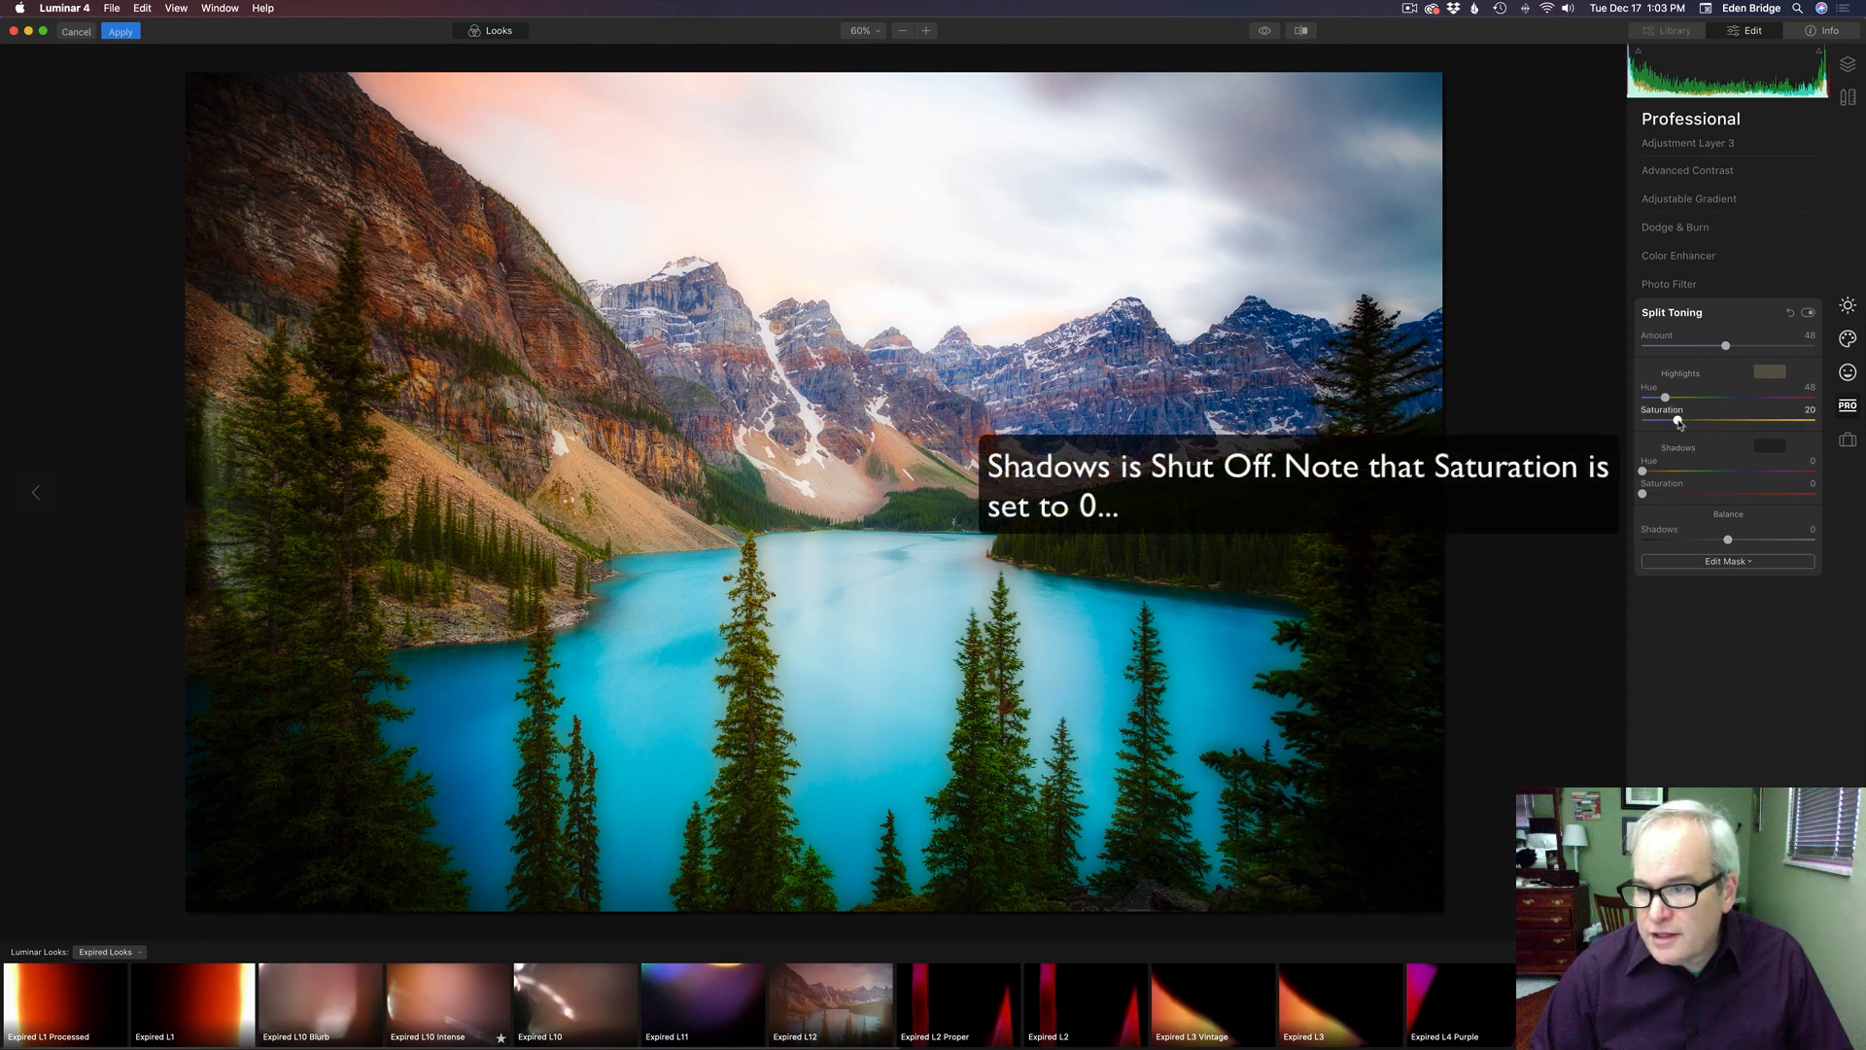
left_click_drag(1679, 421, 1766, 449)
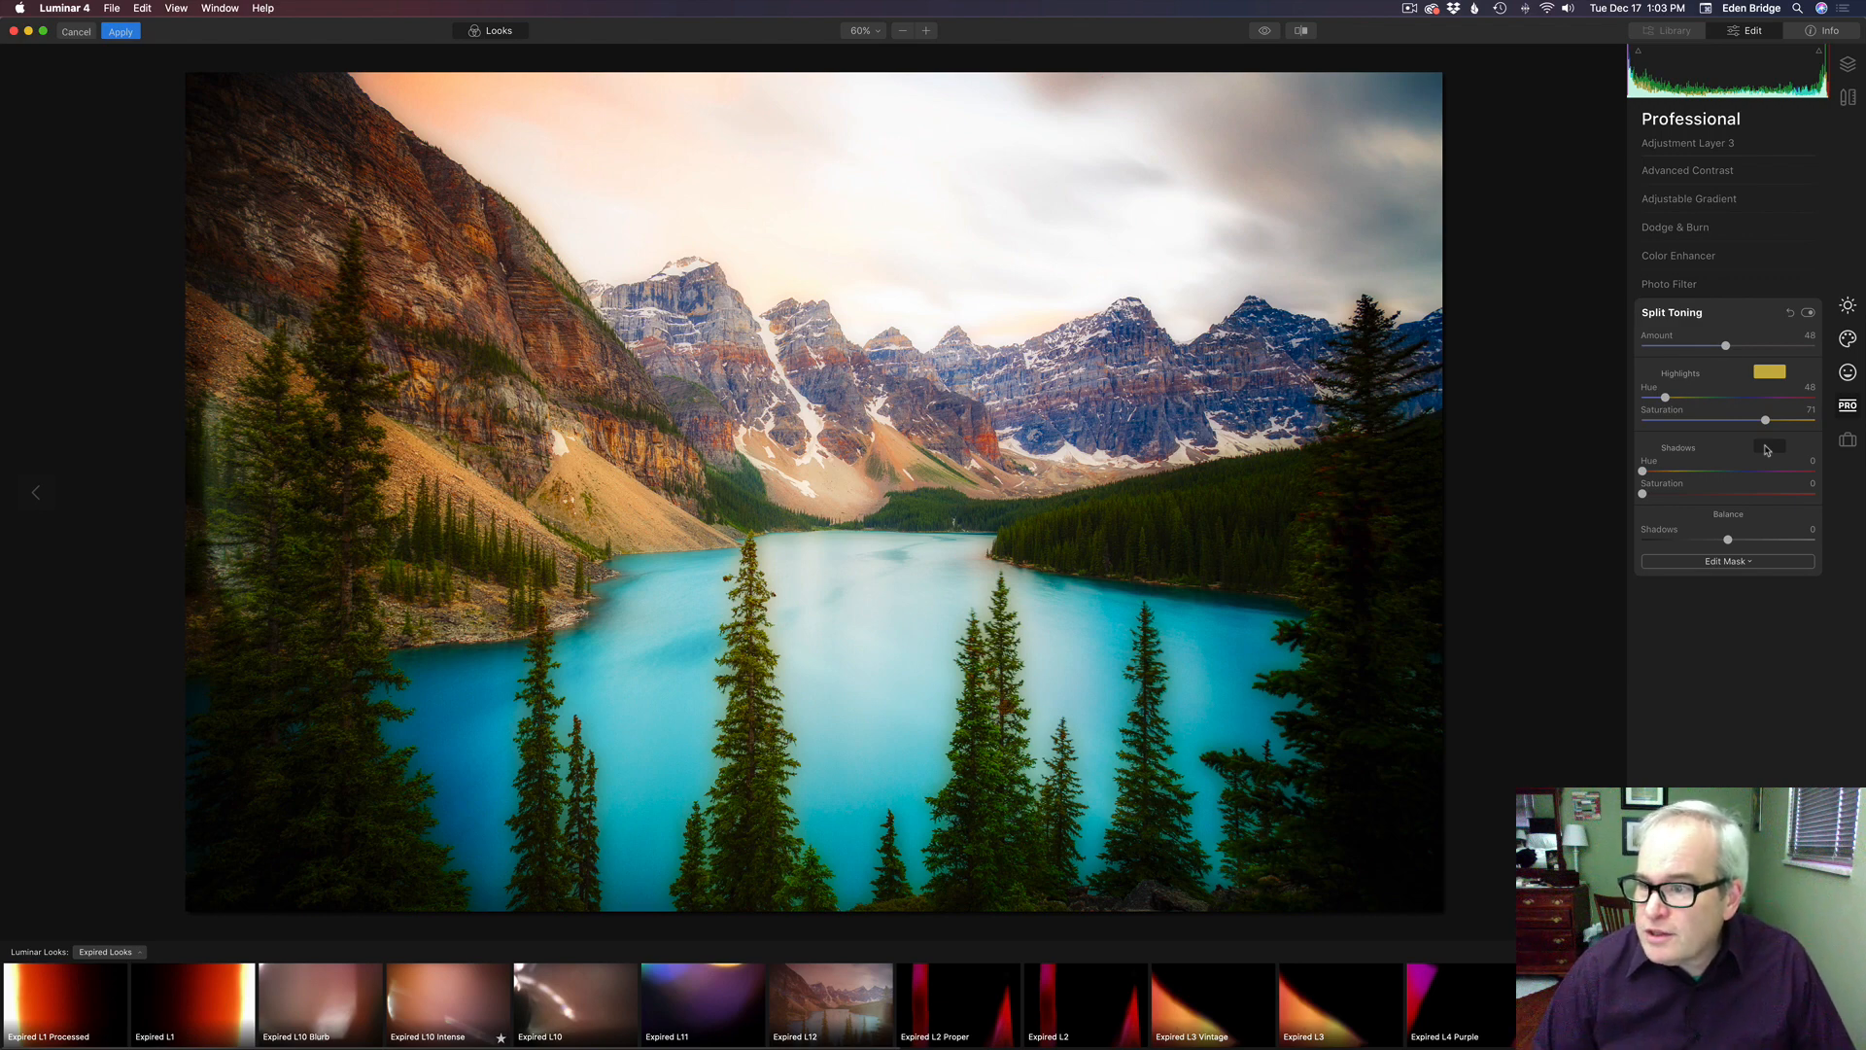
- Compare the photo with and without the Orton Effect filter on Adjustment Layer 3, leaving the filter enabled
left_click(1847, 374)
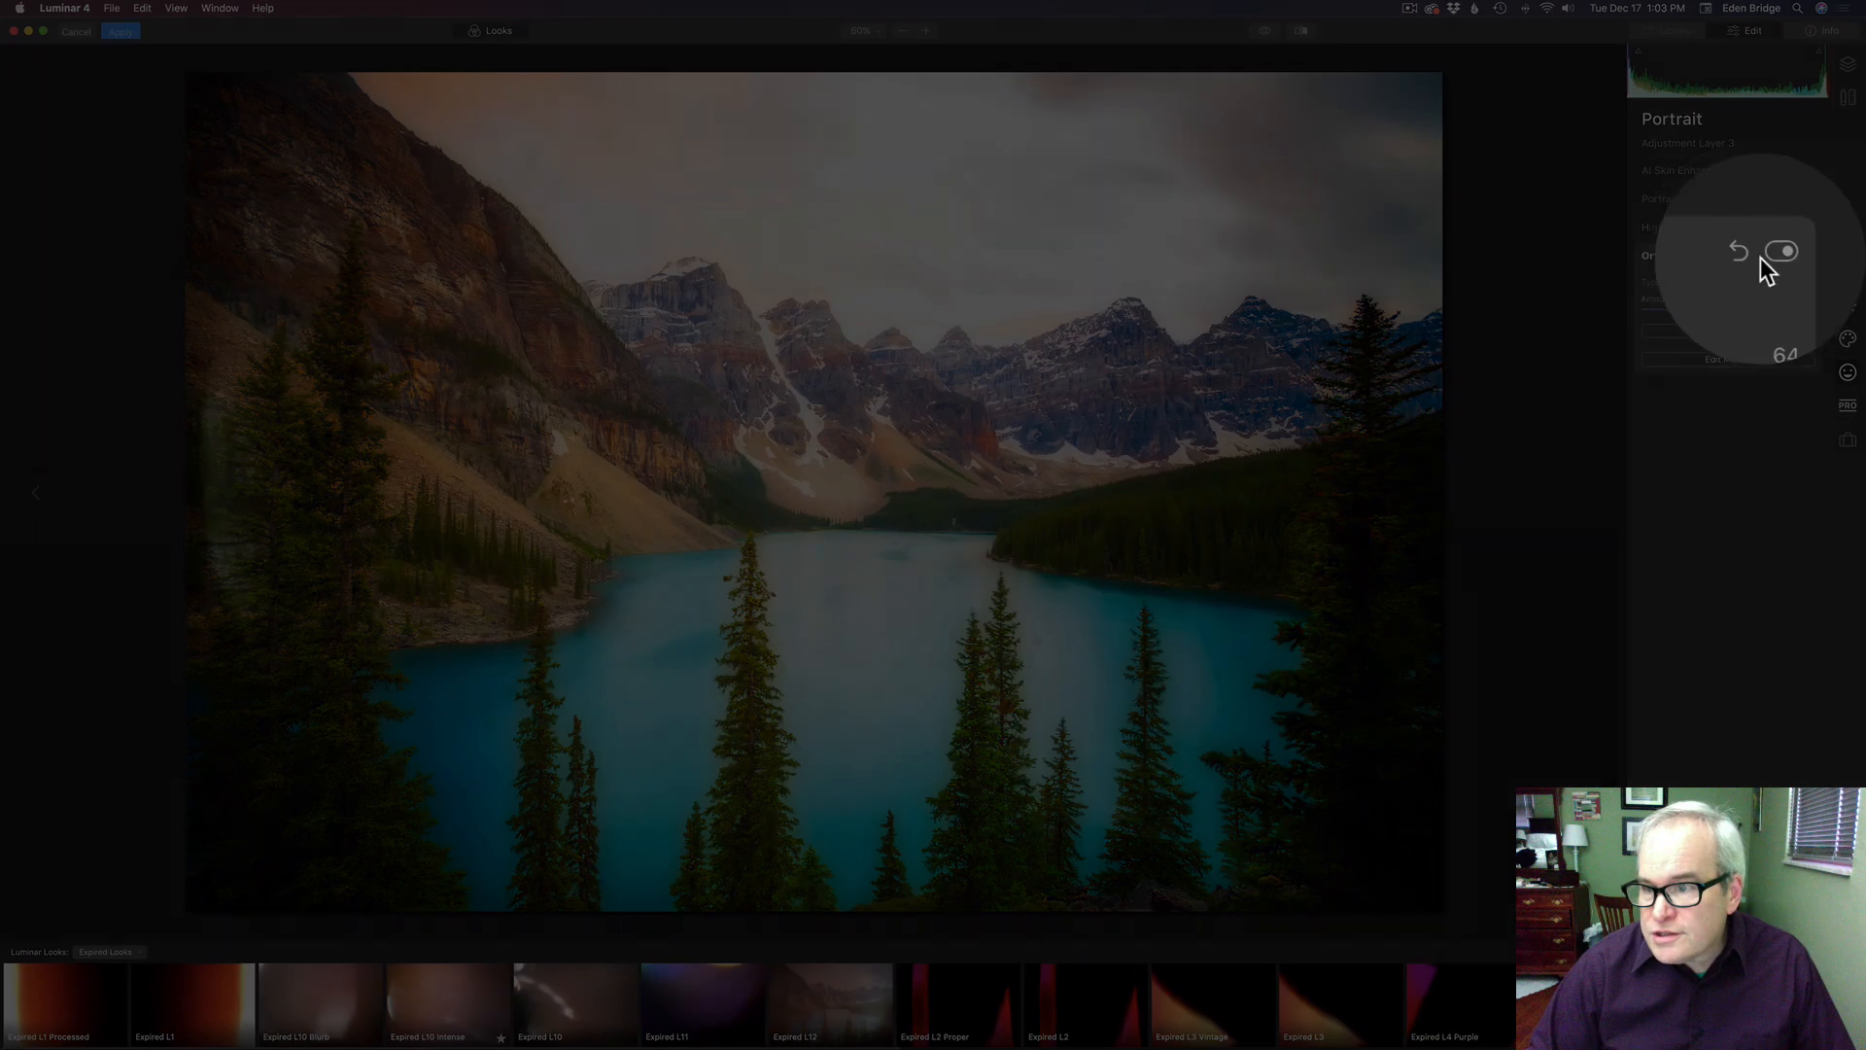
left_click(1807, 257)
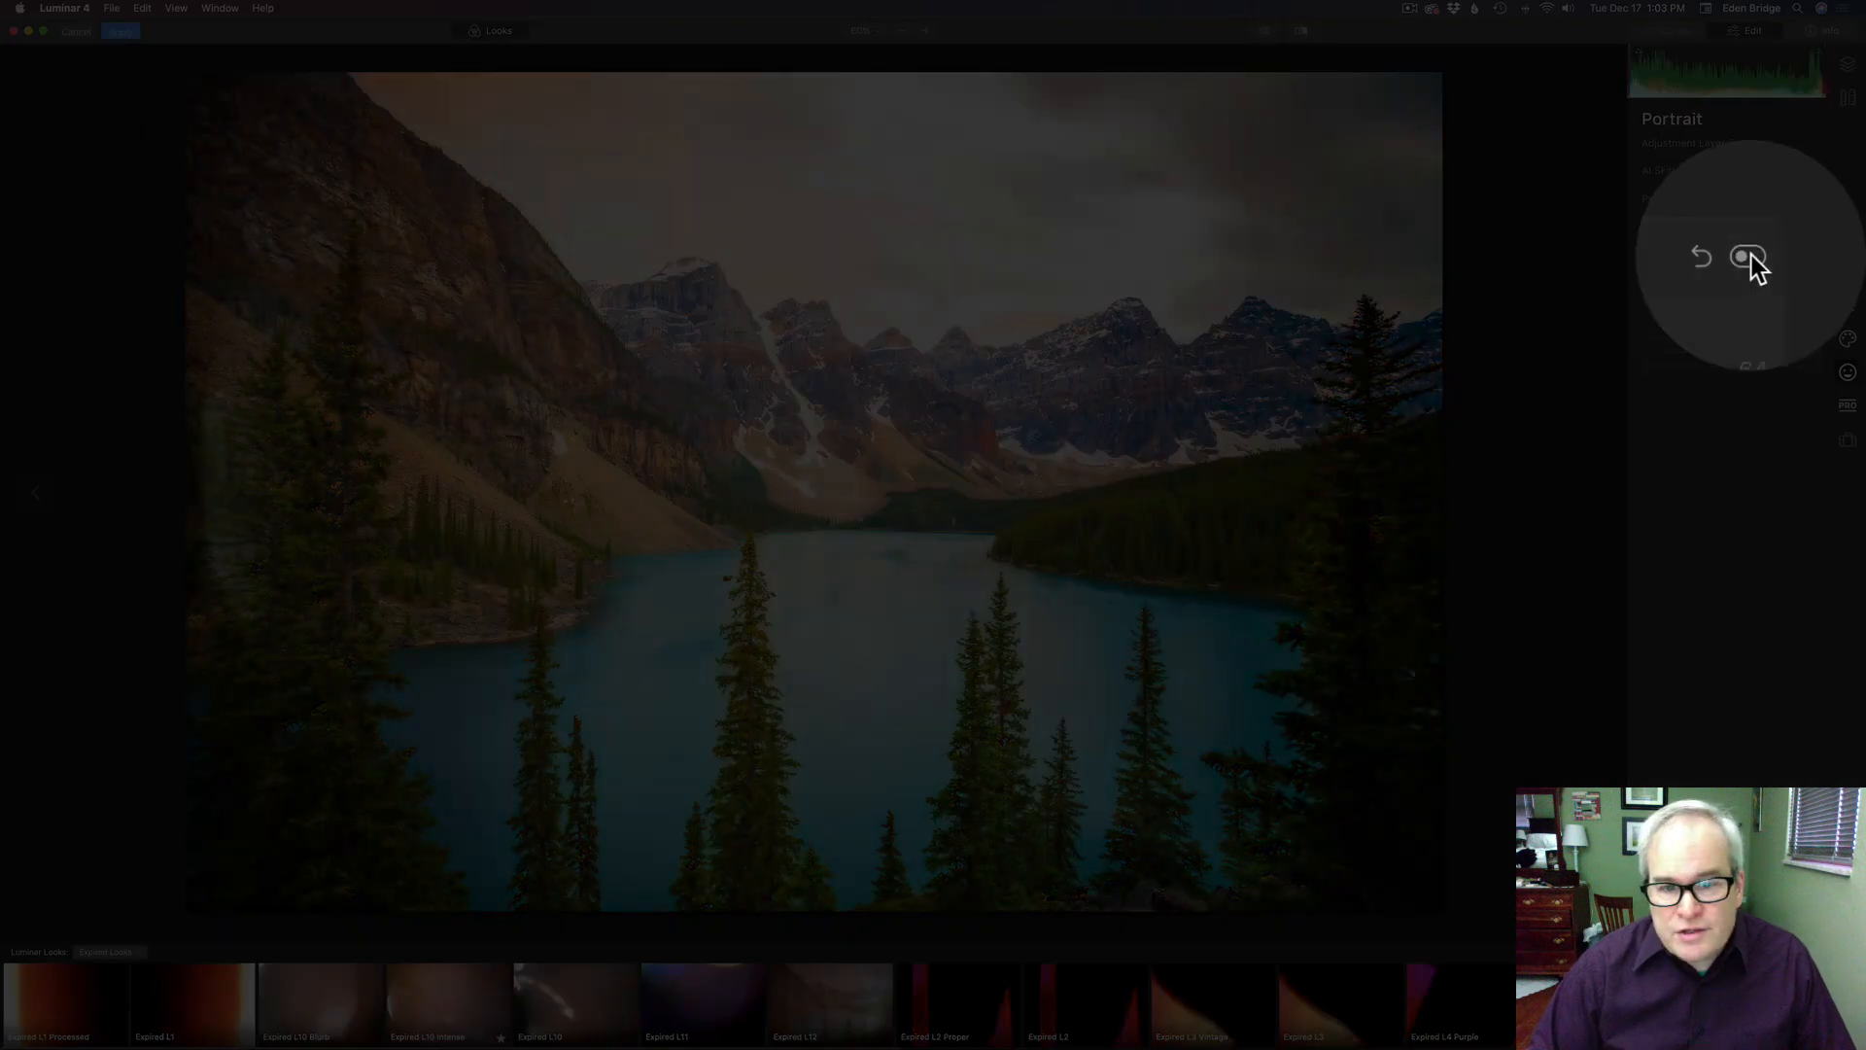
left_click(1808, 257)
left_click(1809, 257)
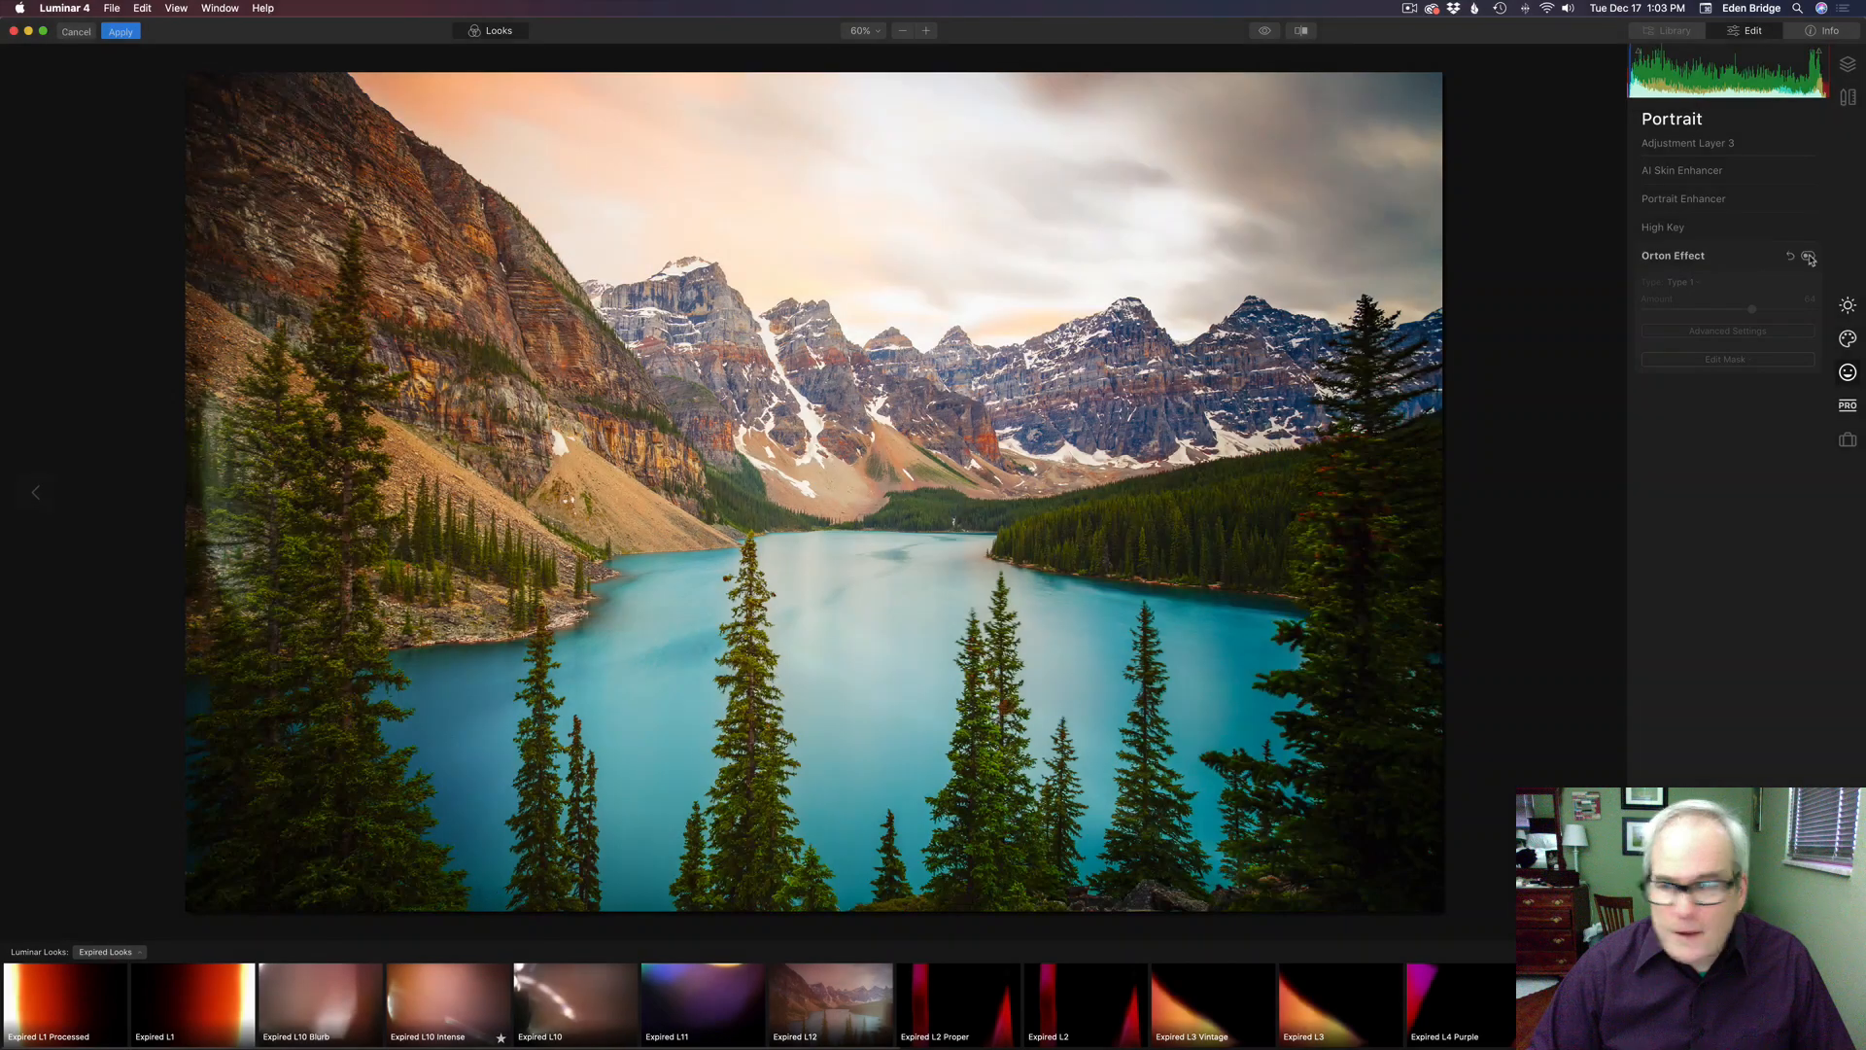
left_click(1808, 256)
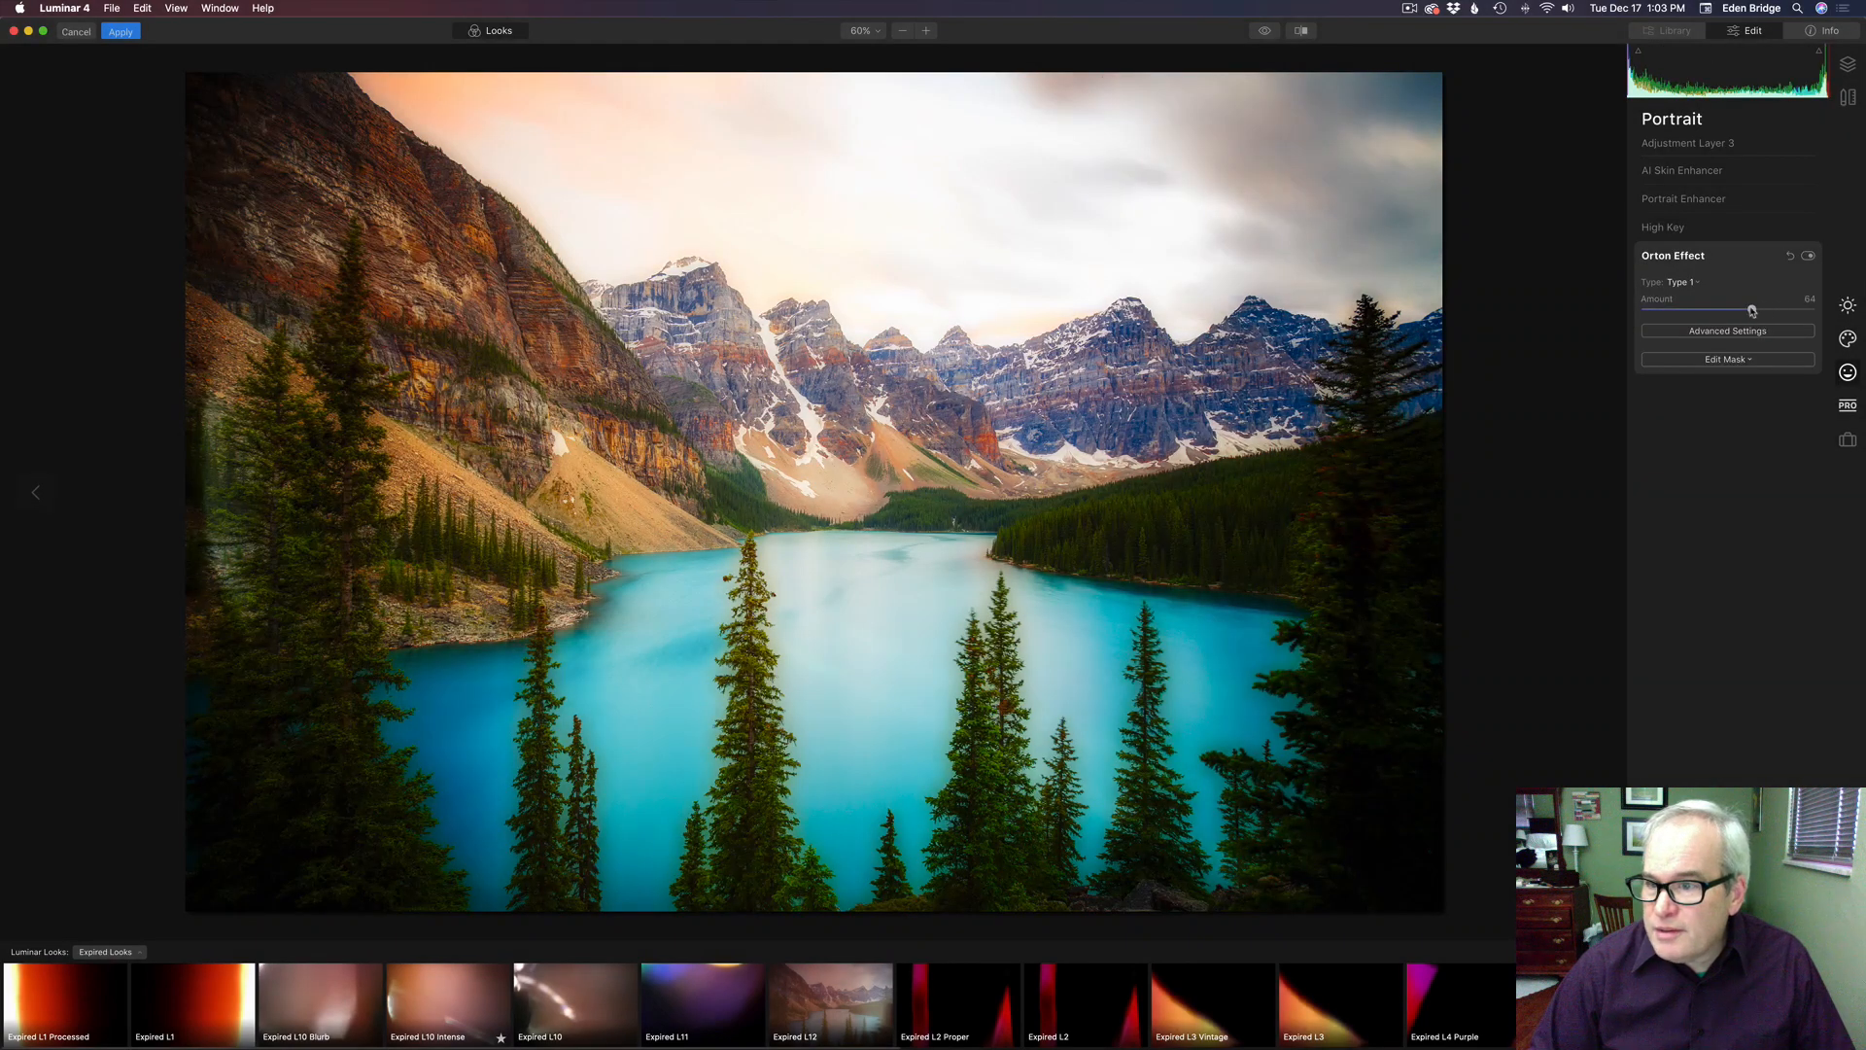
- Apply a Luminosity mask to the Orton Effect filter and set its Amount to 47
mouse_move(1752, 311)
left_mouse_down()
mouse_move(1633, 309)
mouse_move(1698, 317)
left_mouse_up()
left_click(1729, 360)
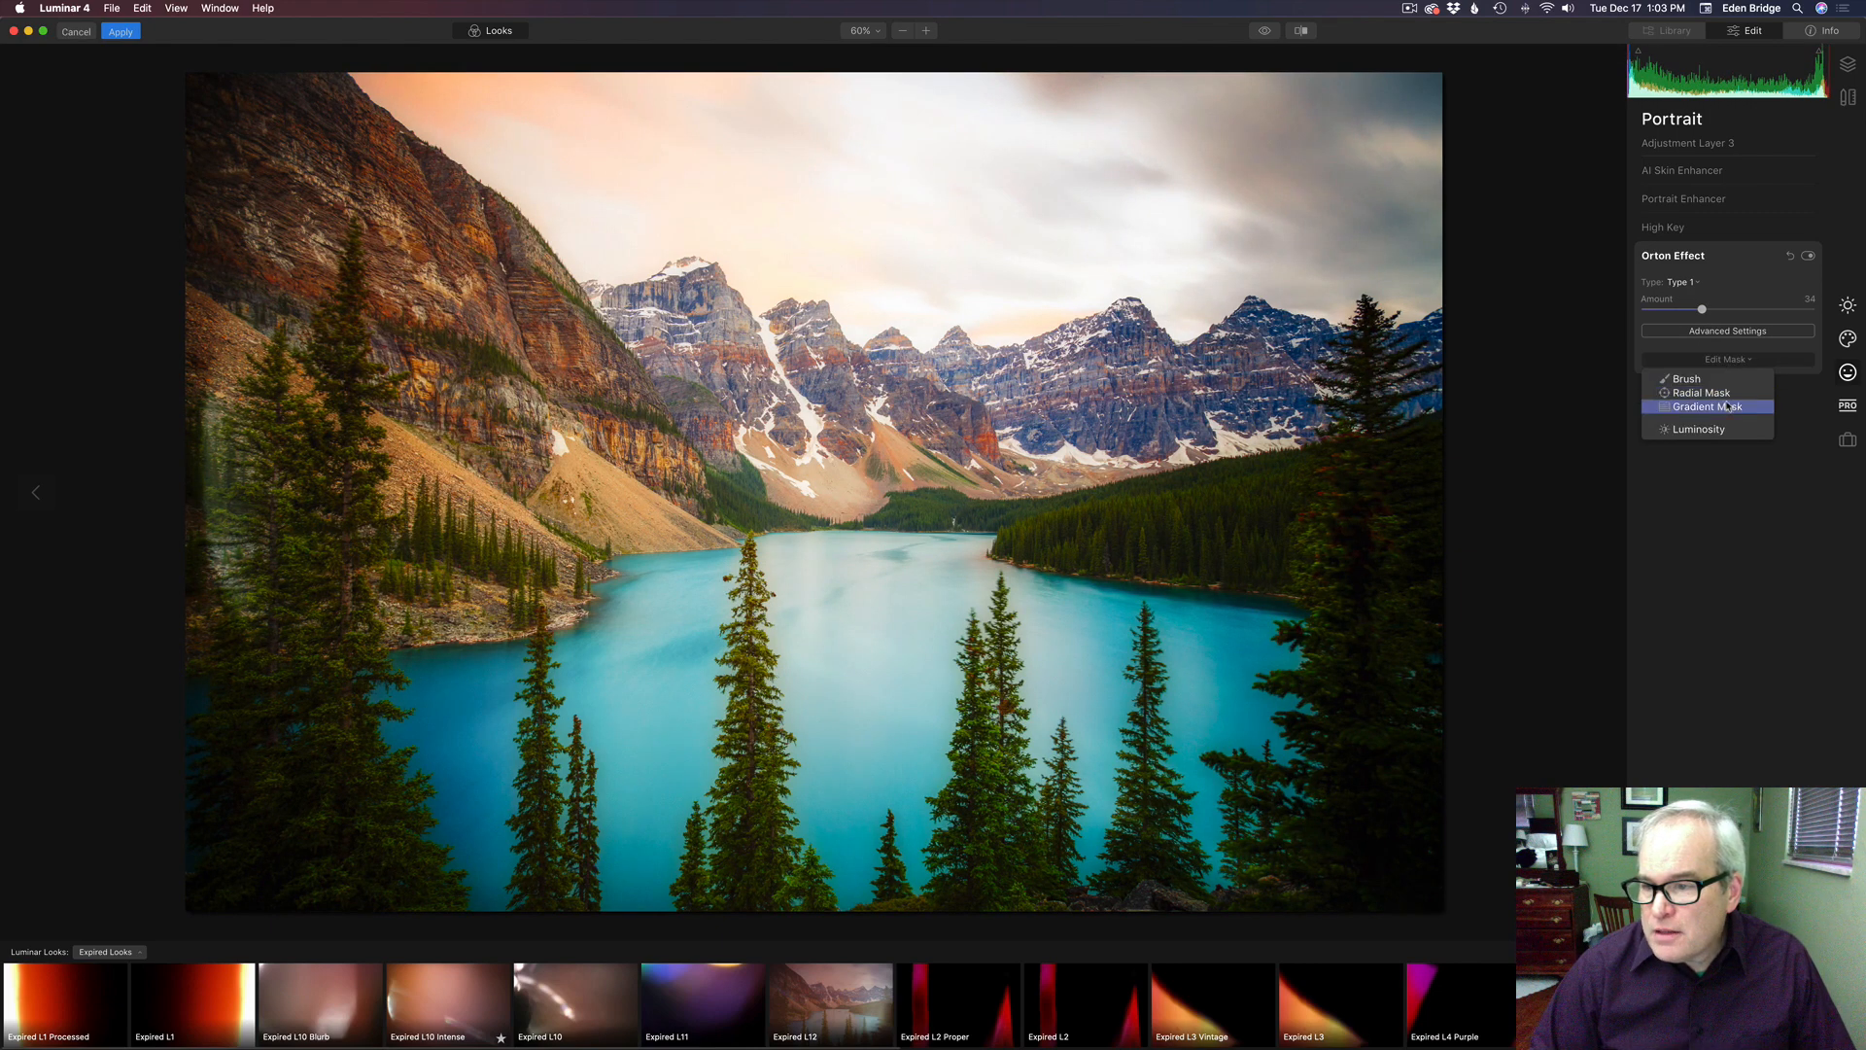
left_click(1715, 431)
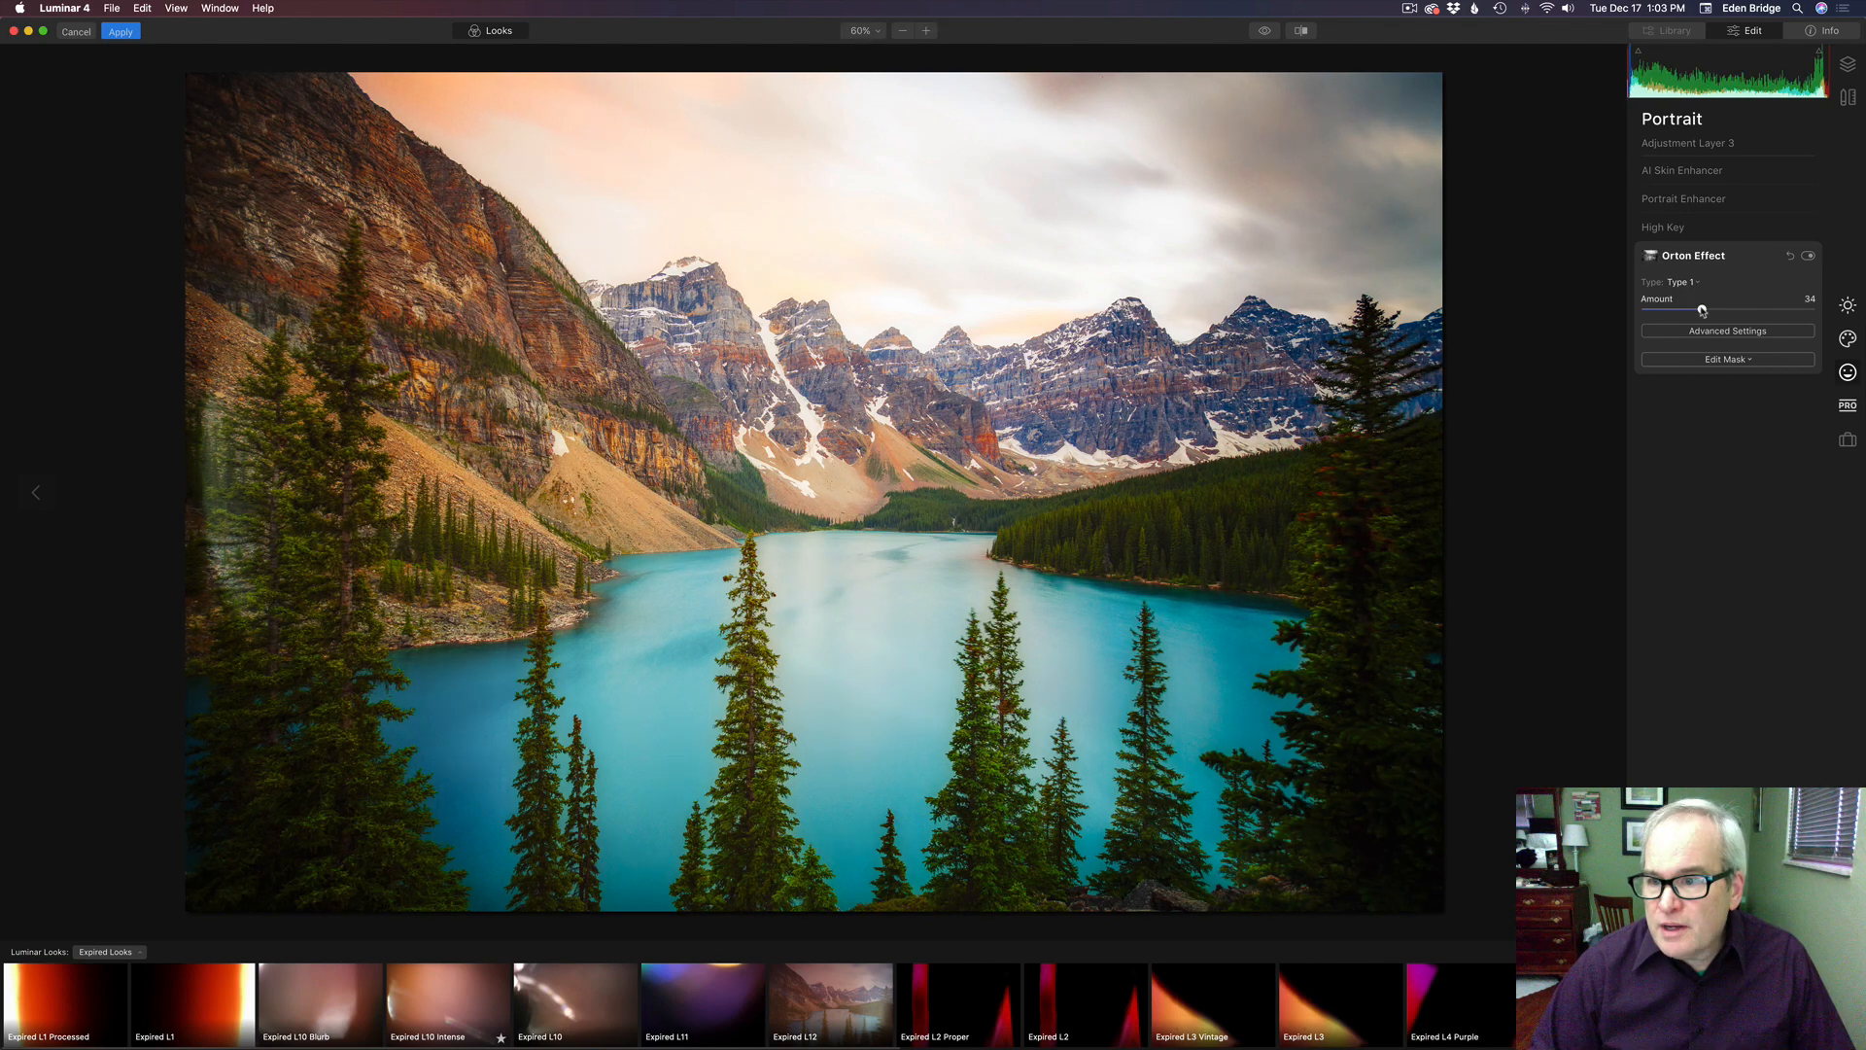
mouse_move(1703, 309)
left_mouse_down()
mouse_move(1744, 314)
mouse_move(1726, 317)
left_mouse_up()
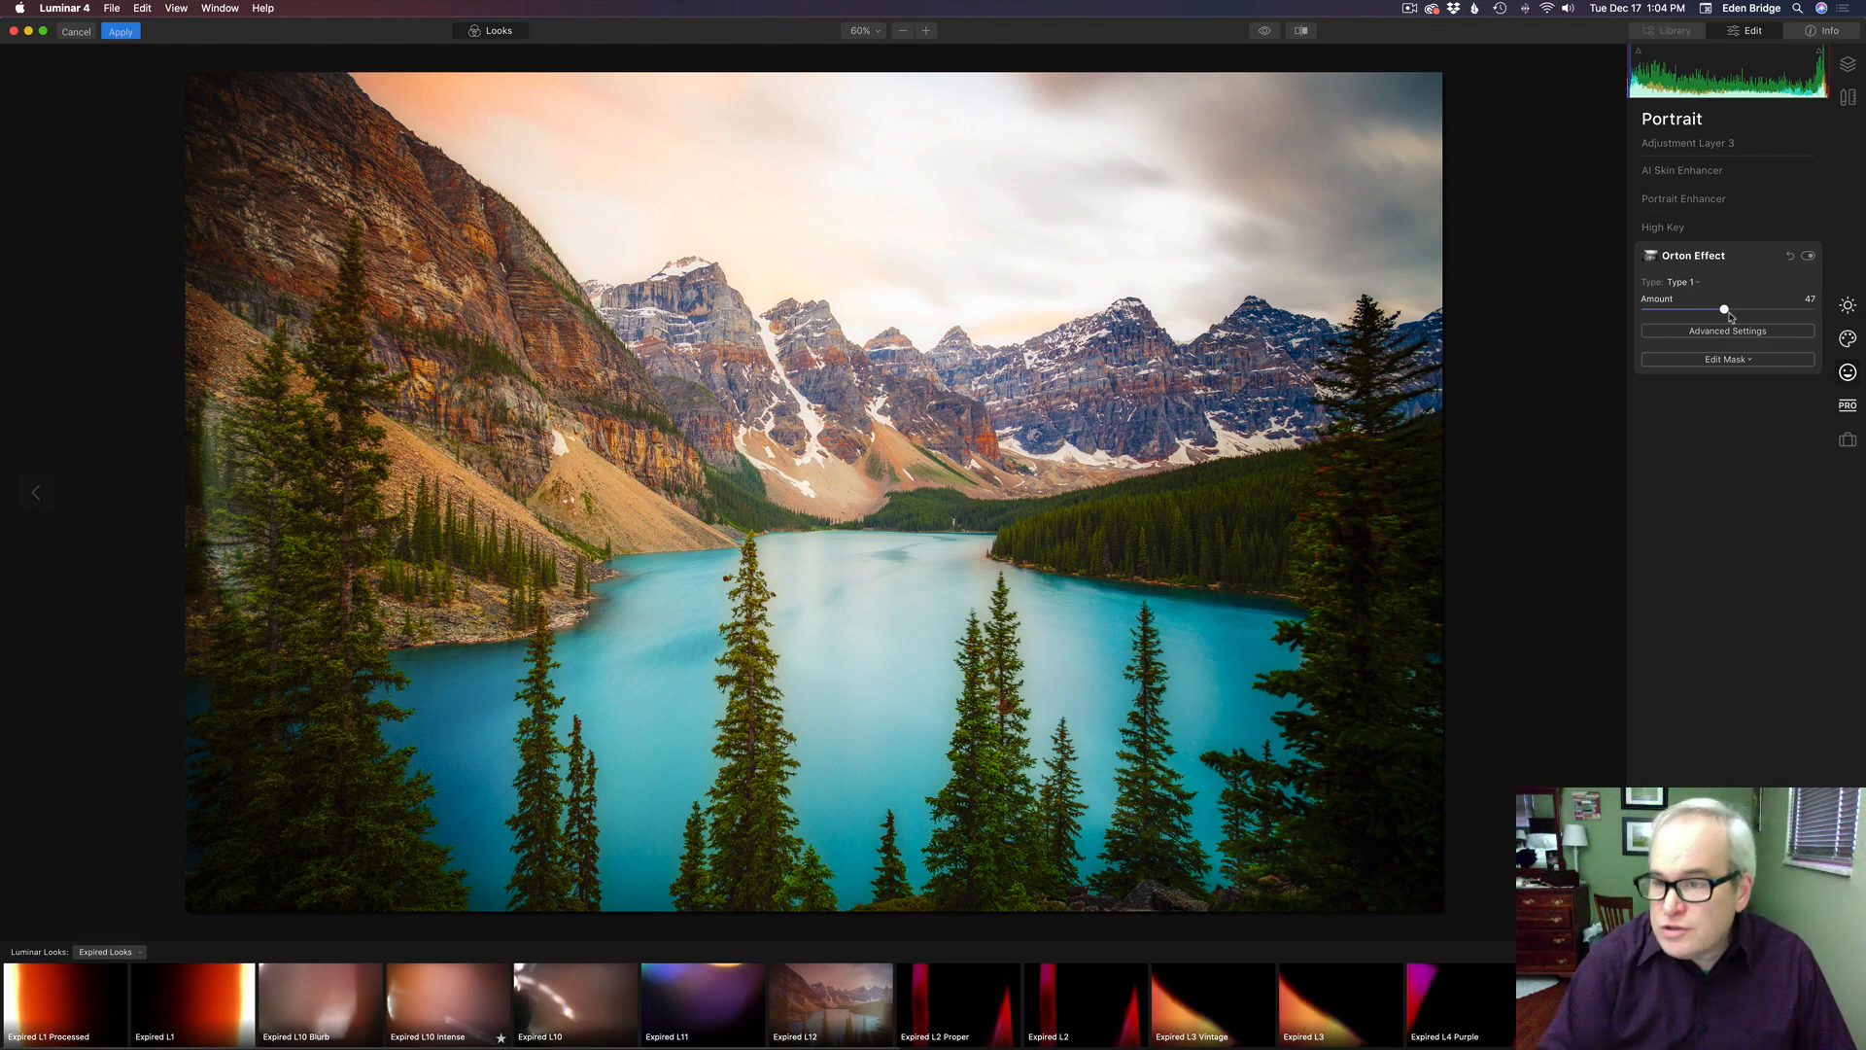
- Add a new adjustment layer above Adjustment Layer 3 and hide Adjustment Layer 3
left_click(1848, 64)
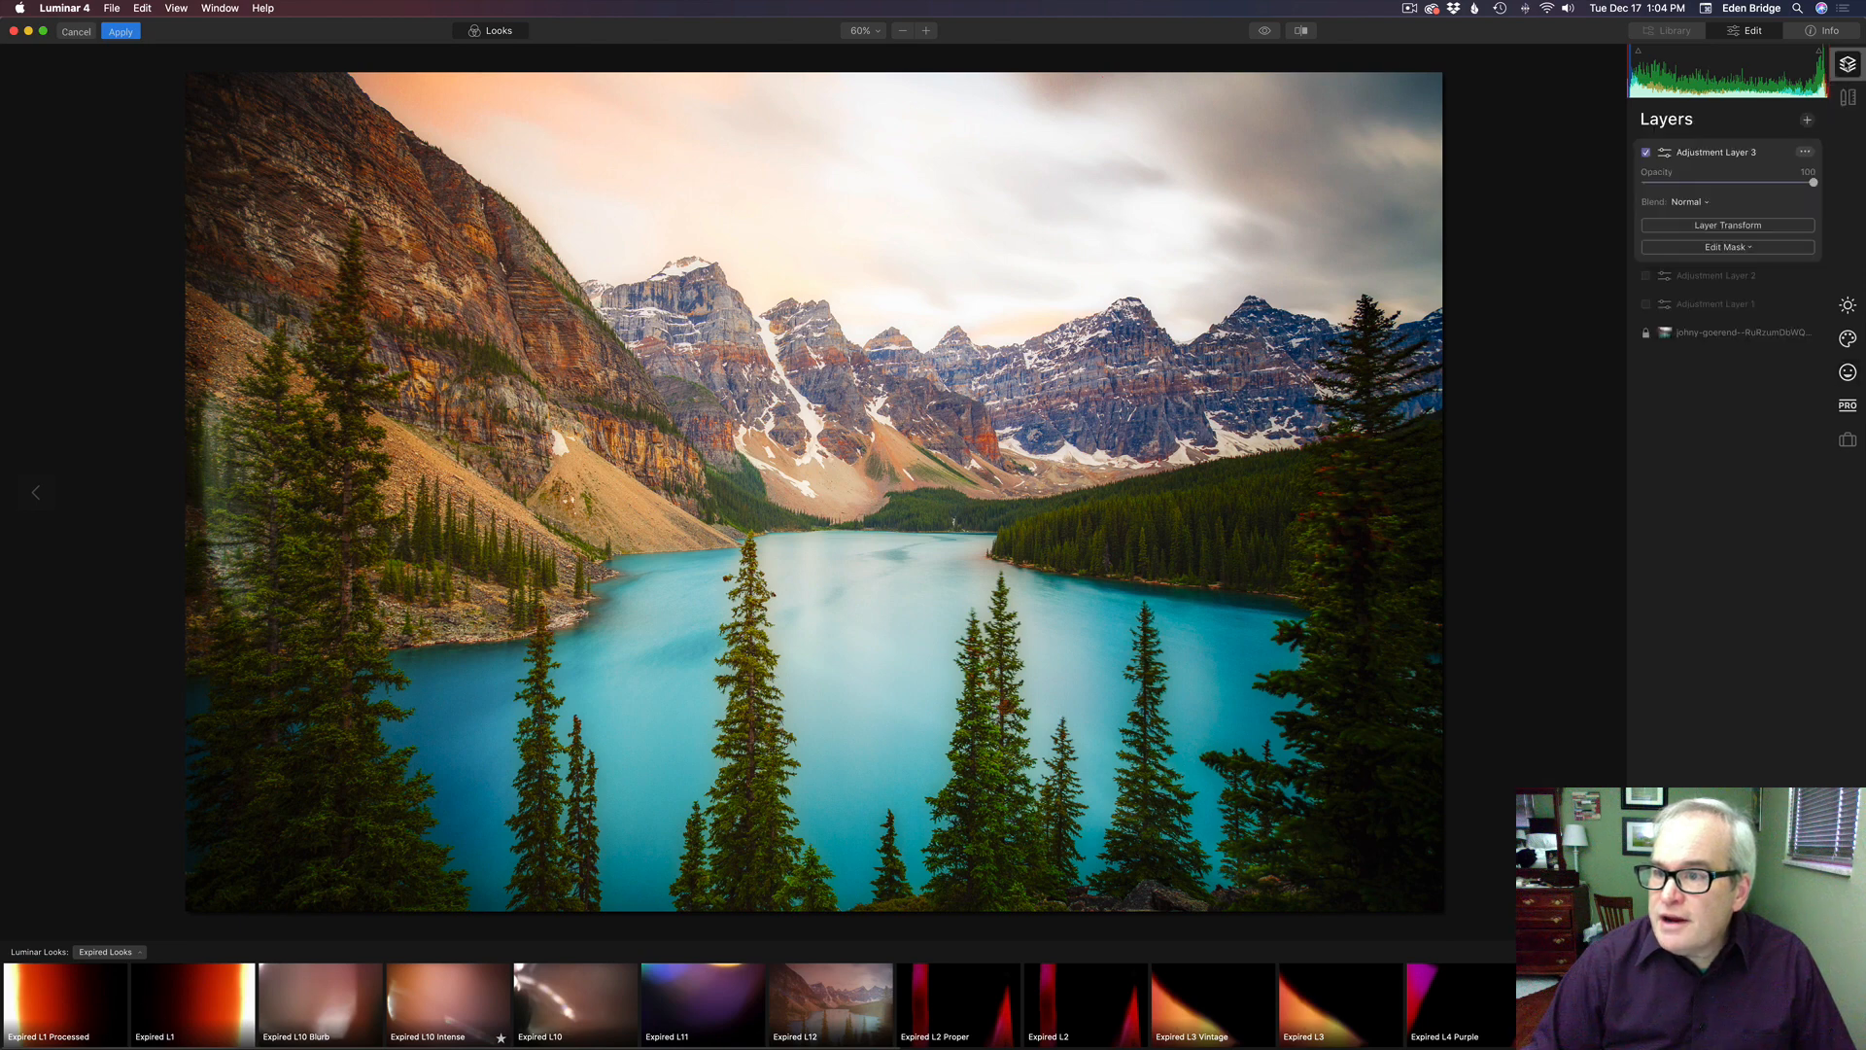
left_click(1807, 120)
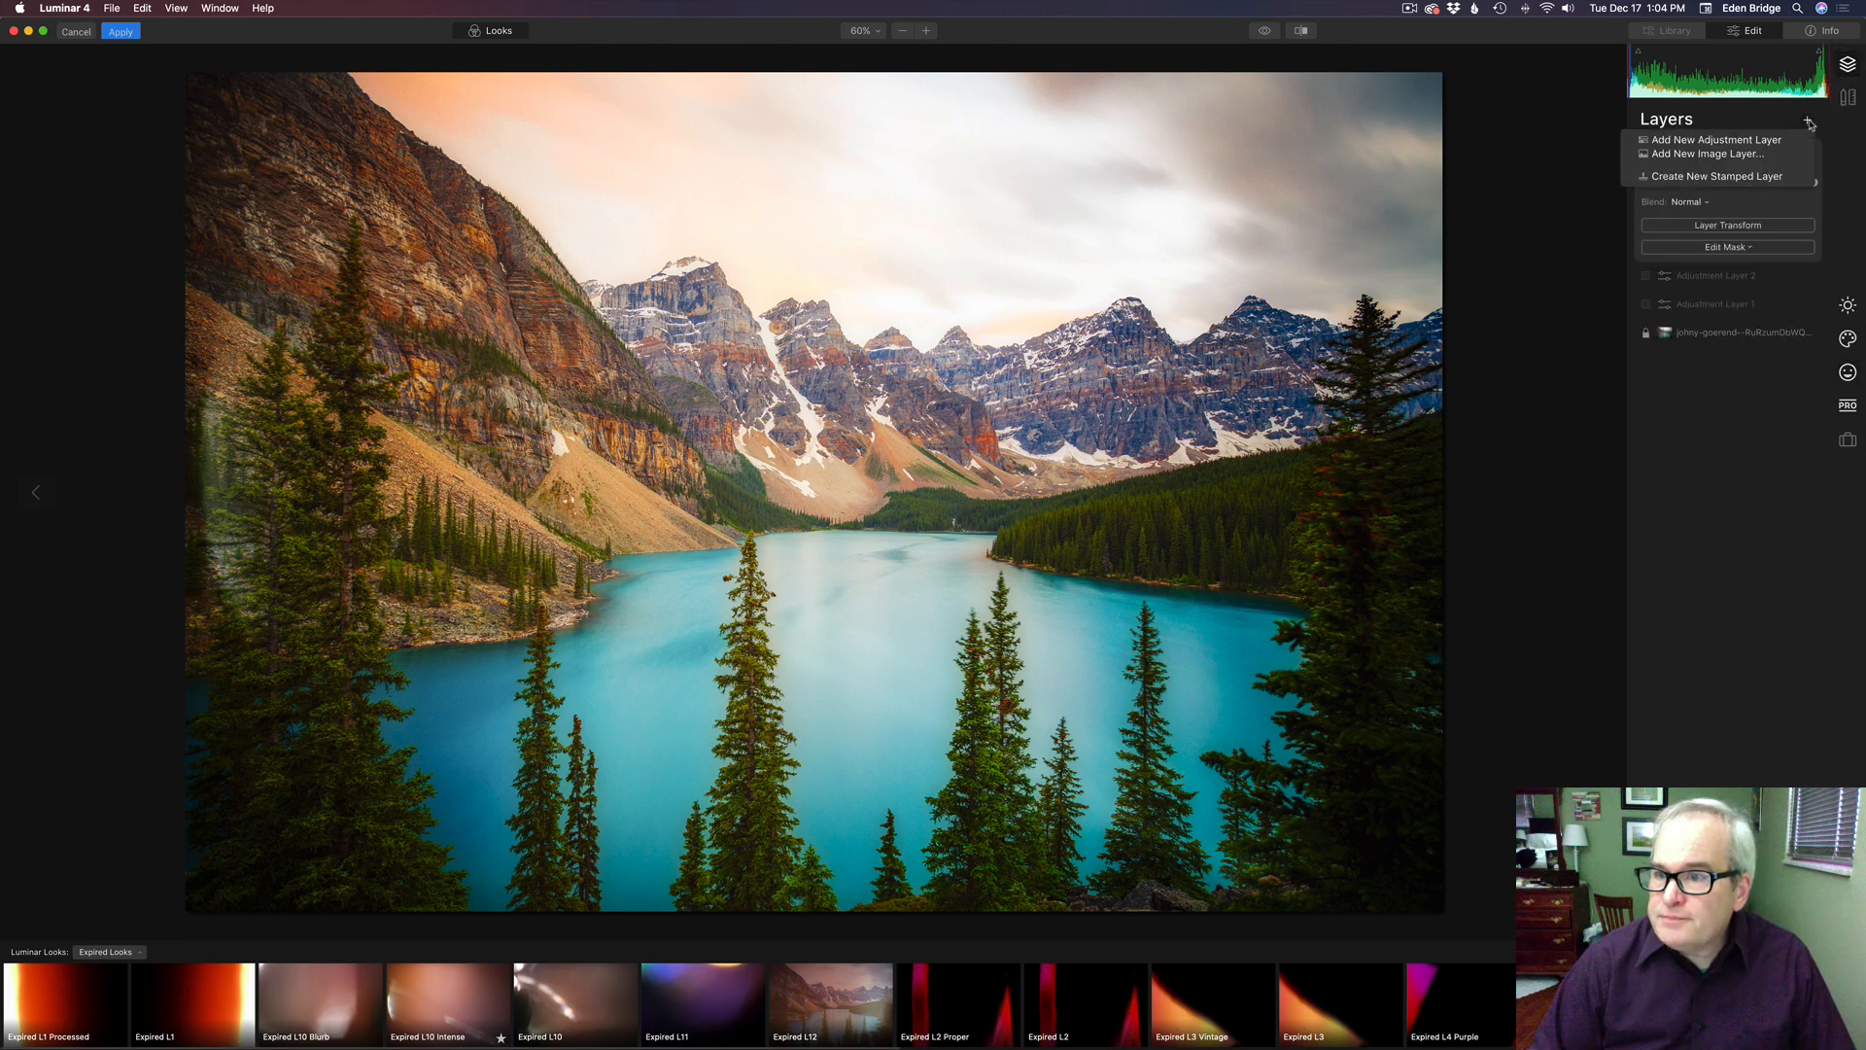
left_click(1716, 140)
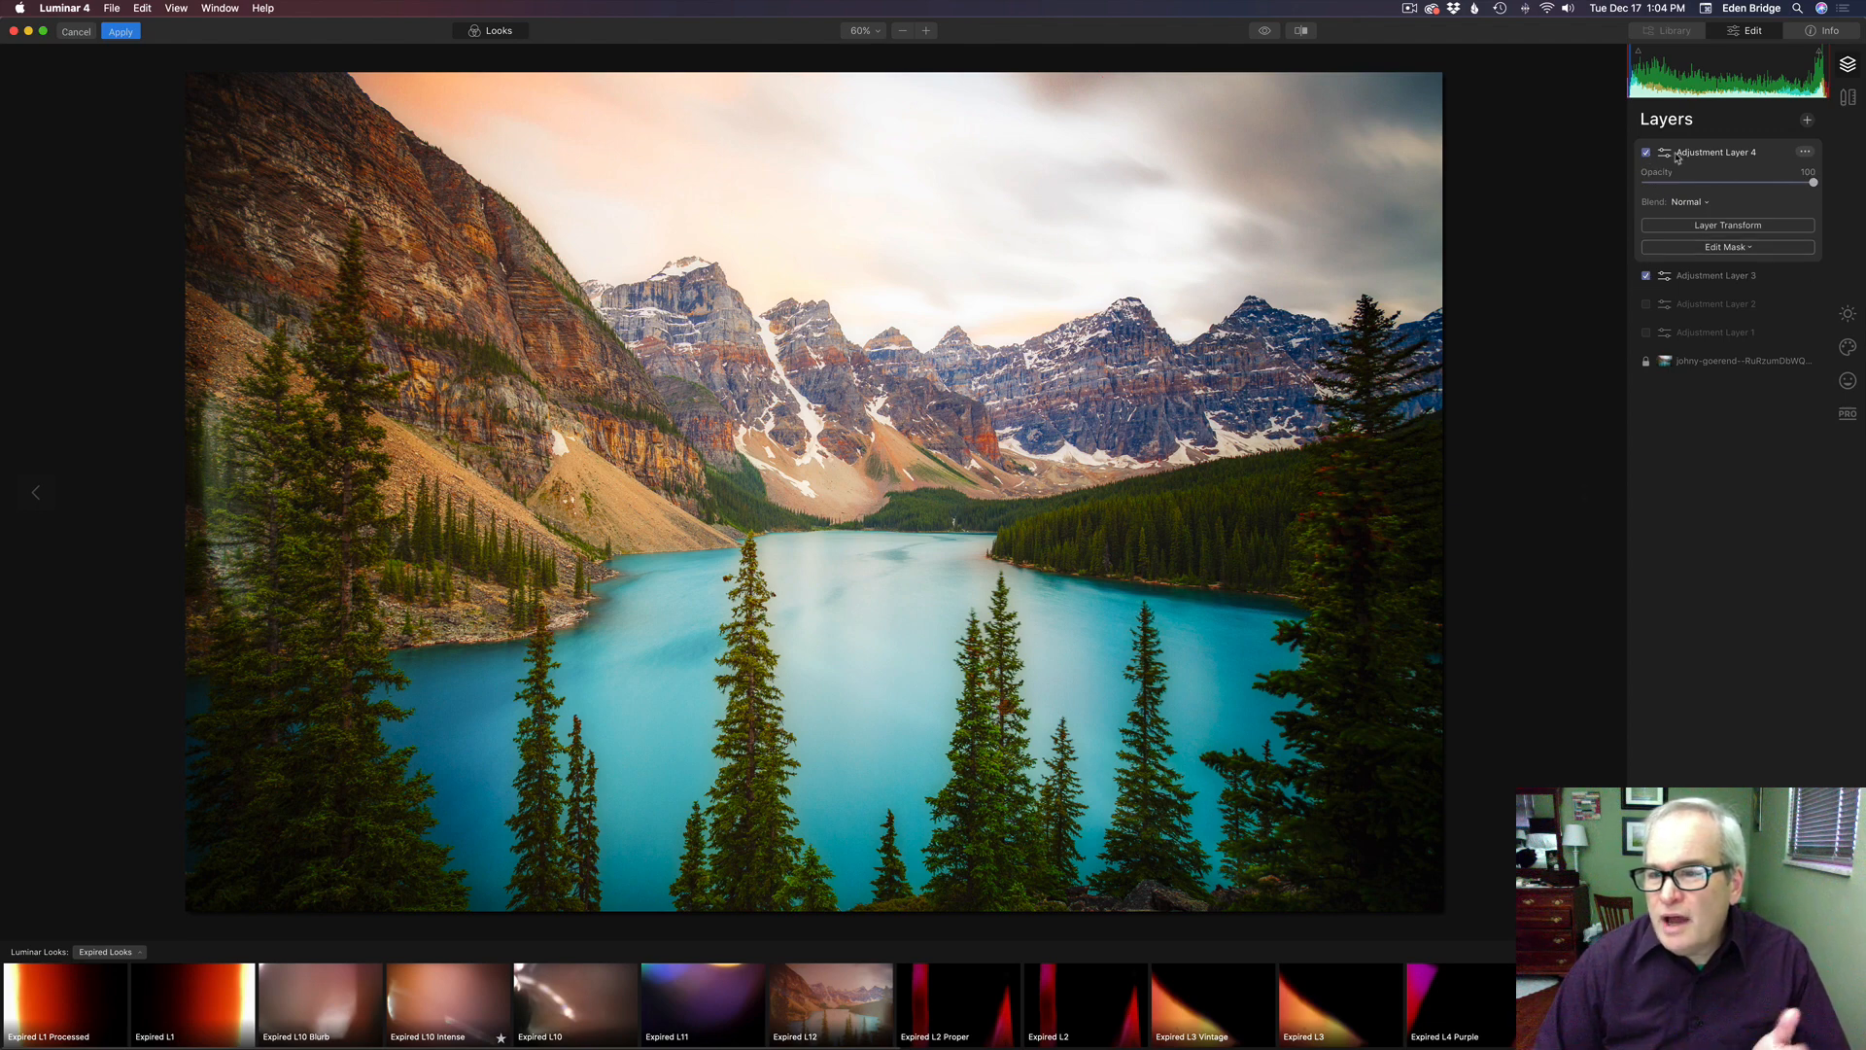
left_click(1646, 276)
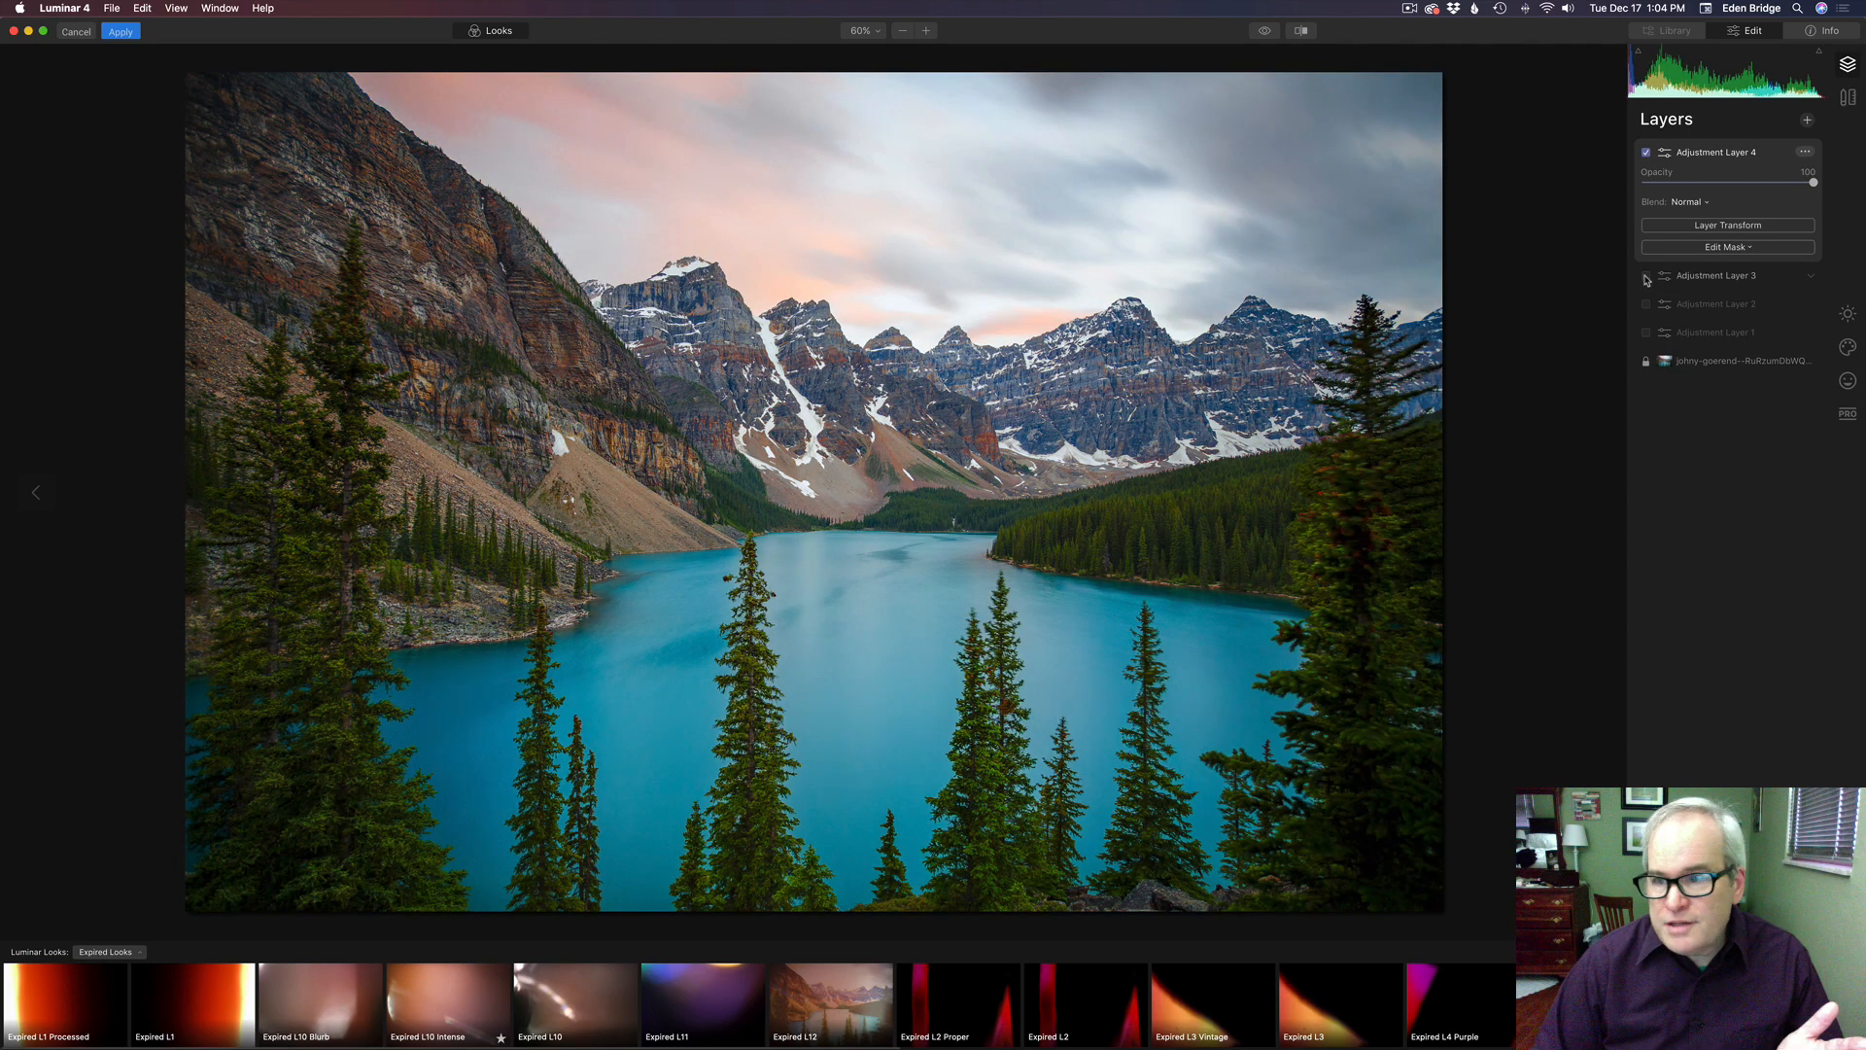
left_click(1645, 277)
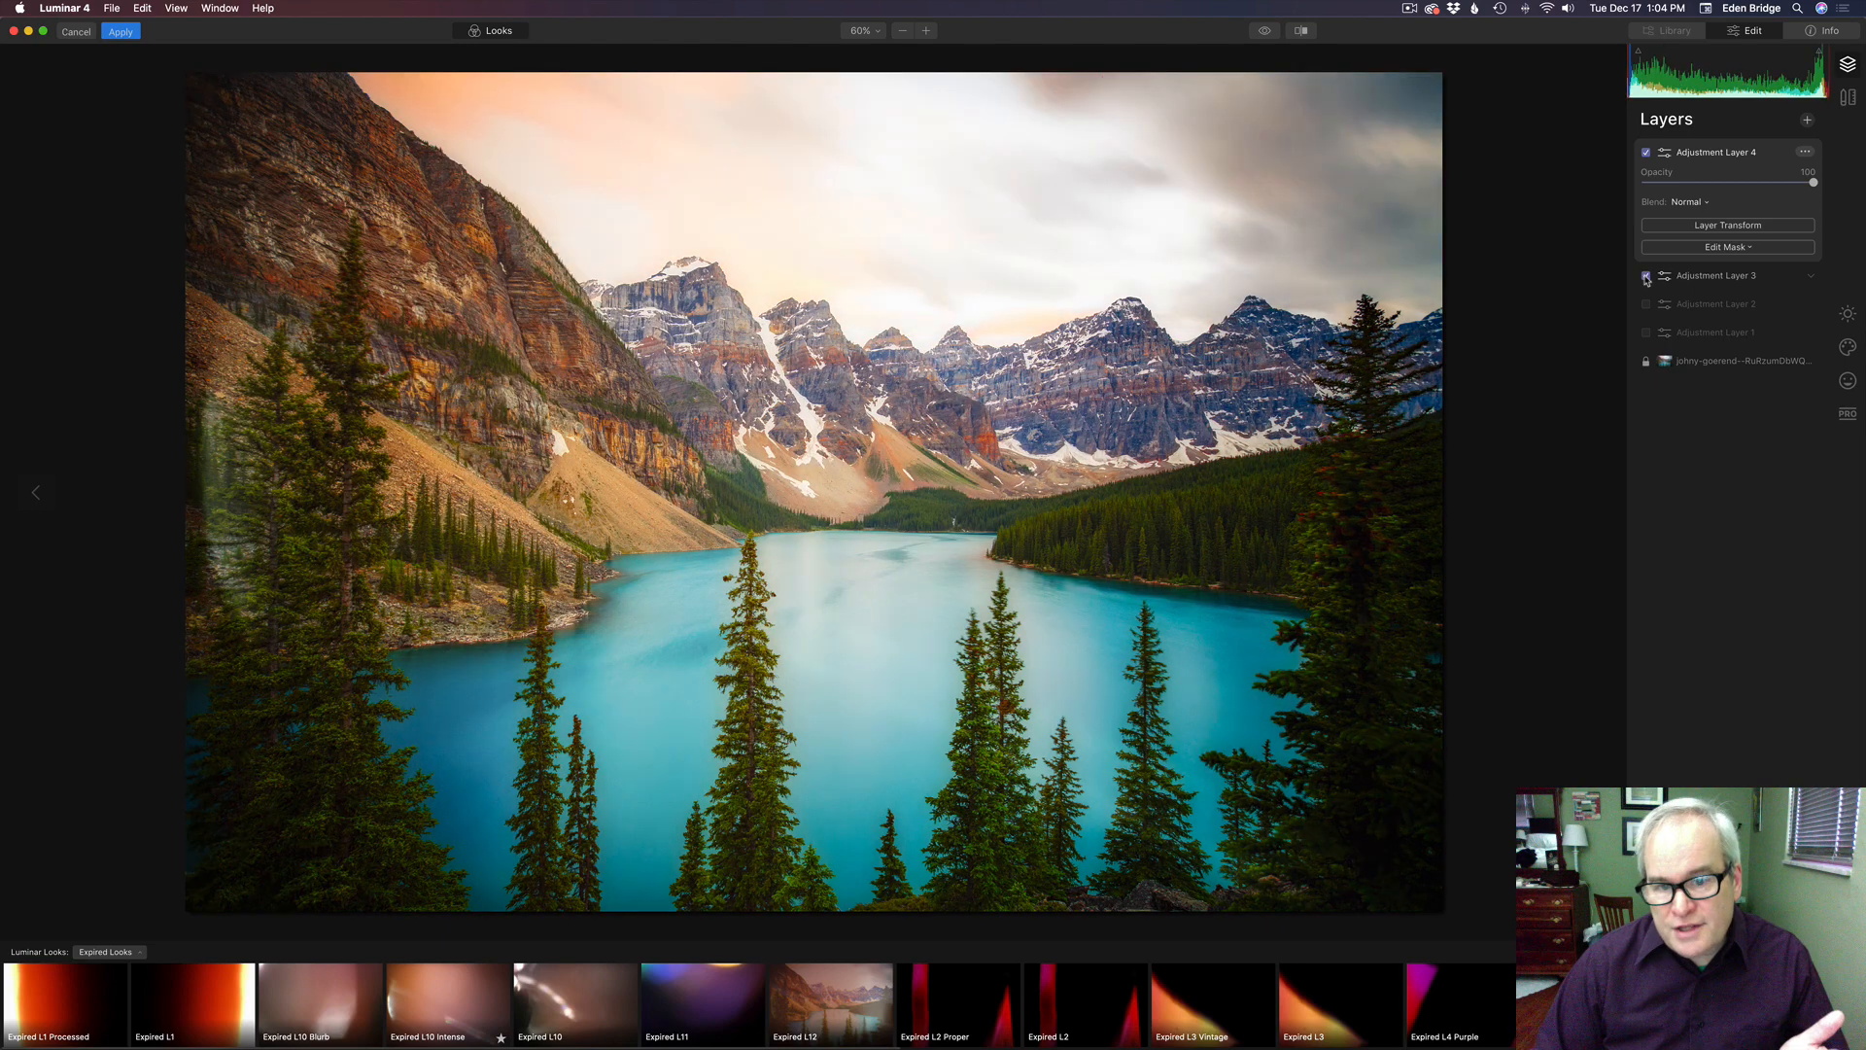
left_click(1645, 277)
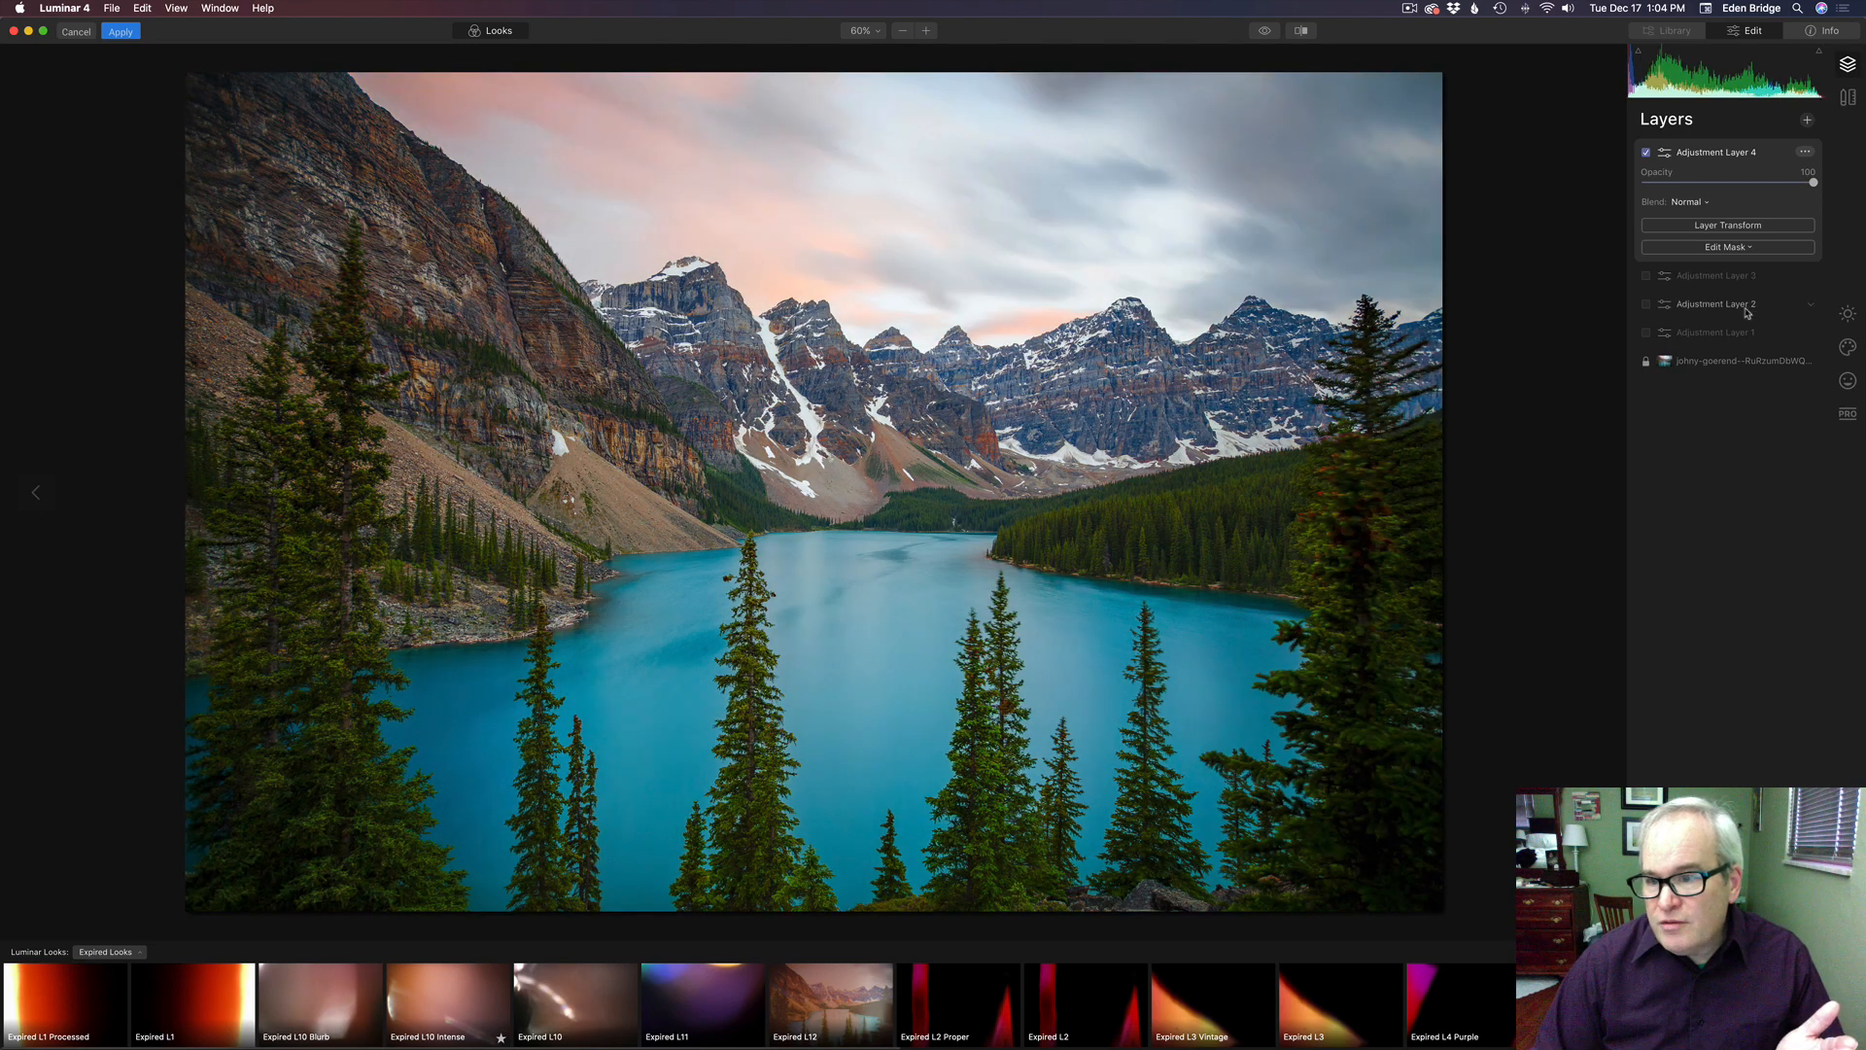
- Preview Adjustment Layers 2, 1 and 3 one at a time and hide each of them again
left_click(1646, 305)
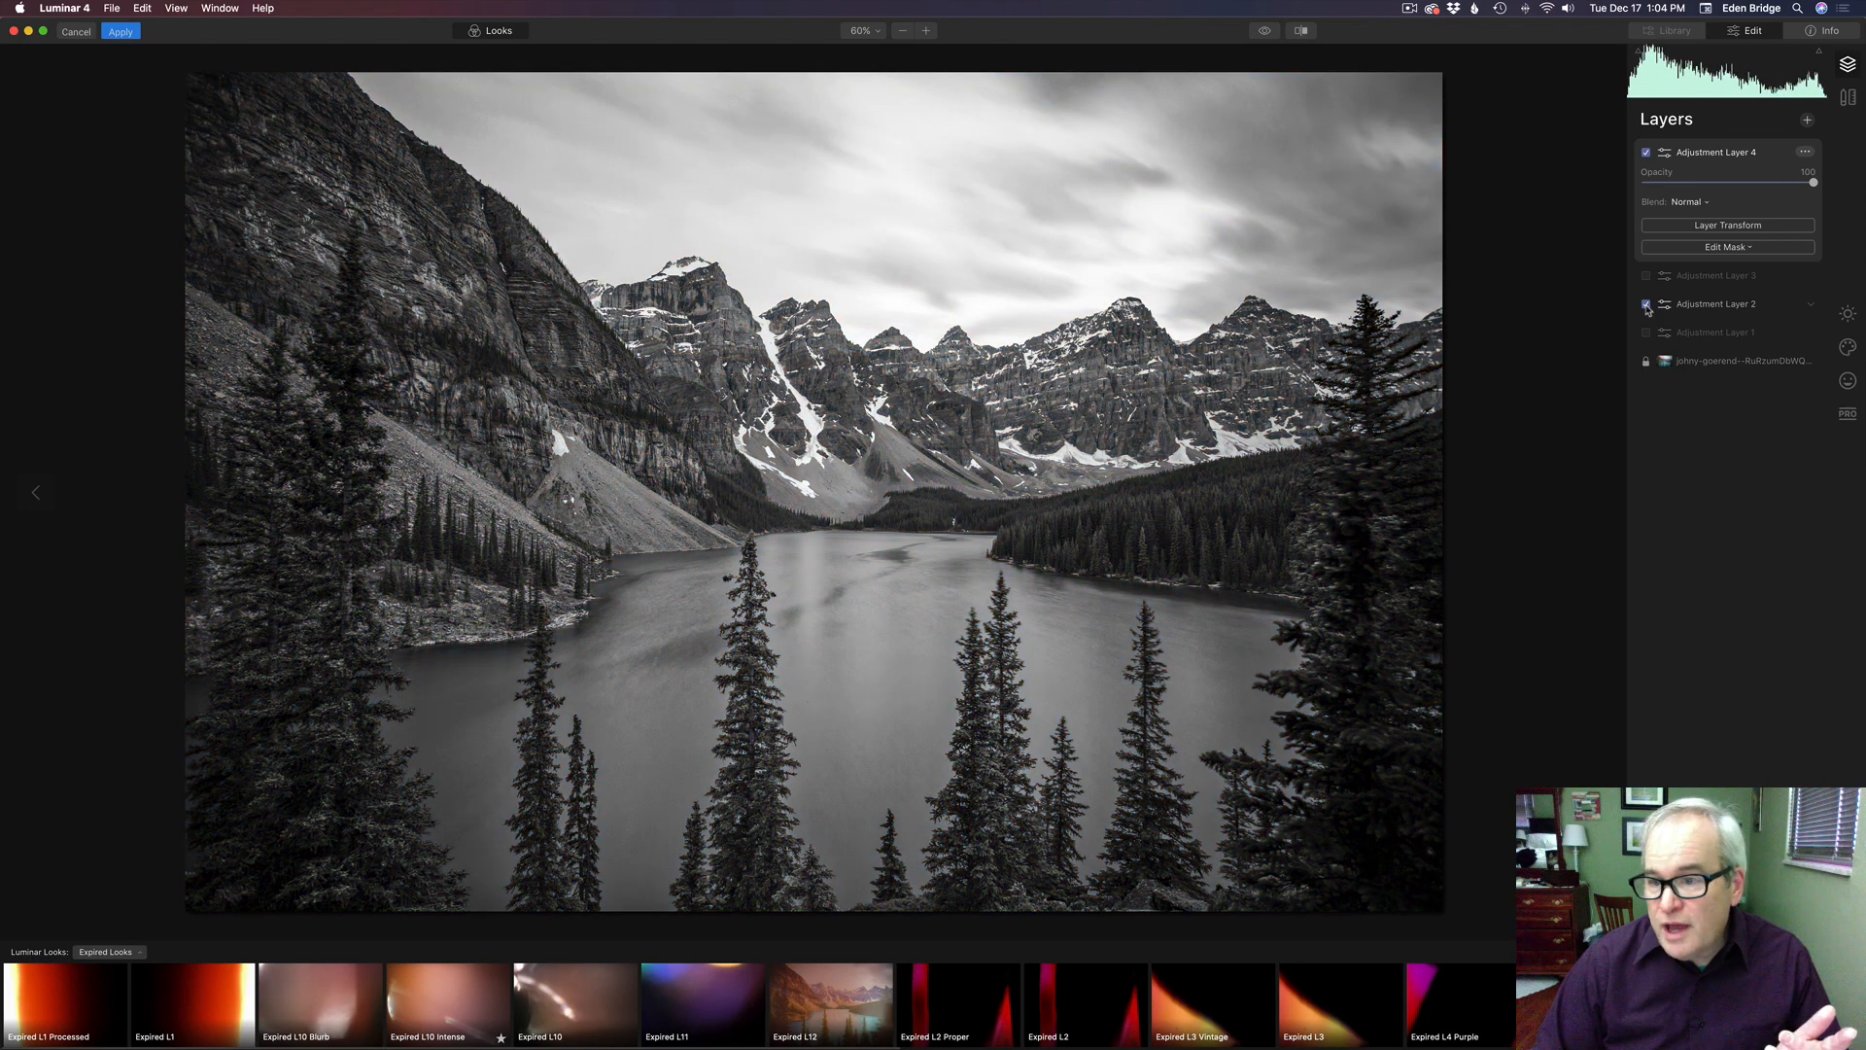
left_click(1646, 305)
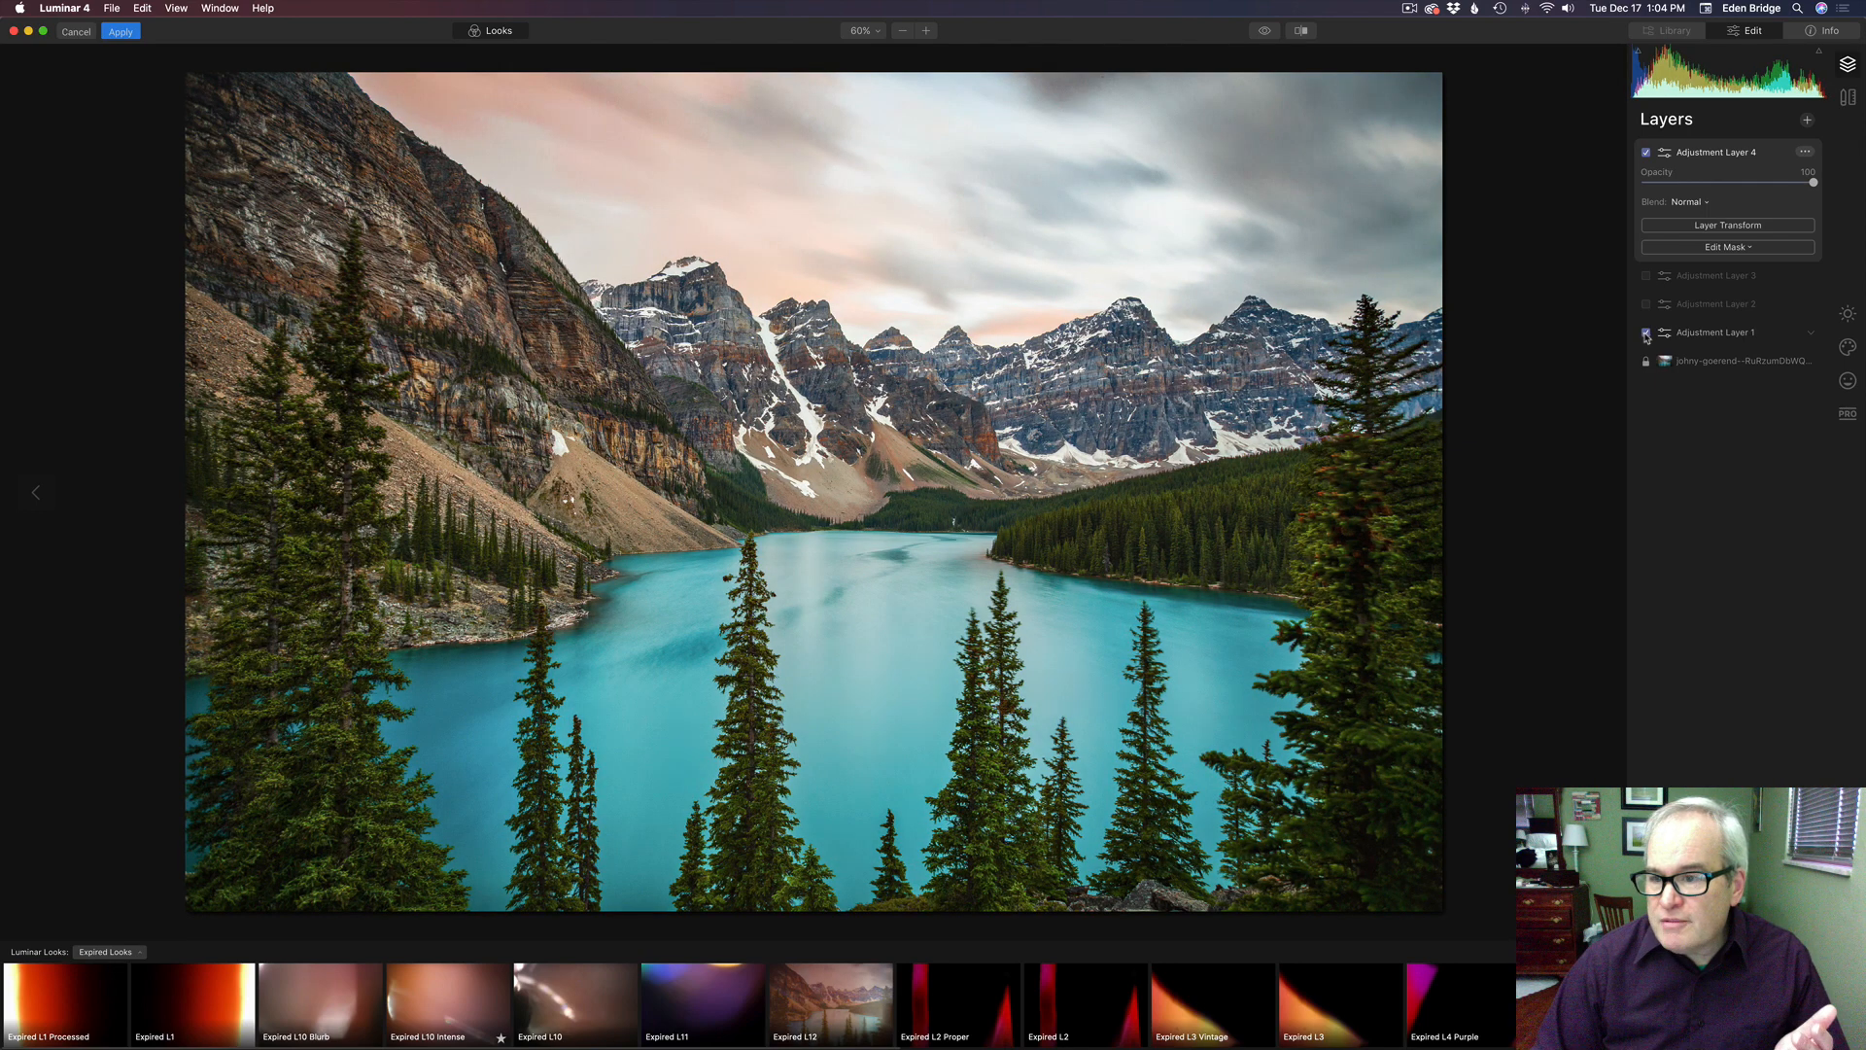
left_click(1645, 334)
left_click(1646, 304)
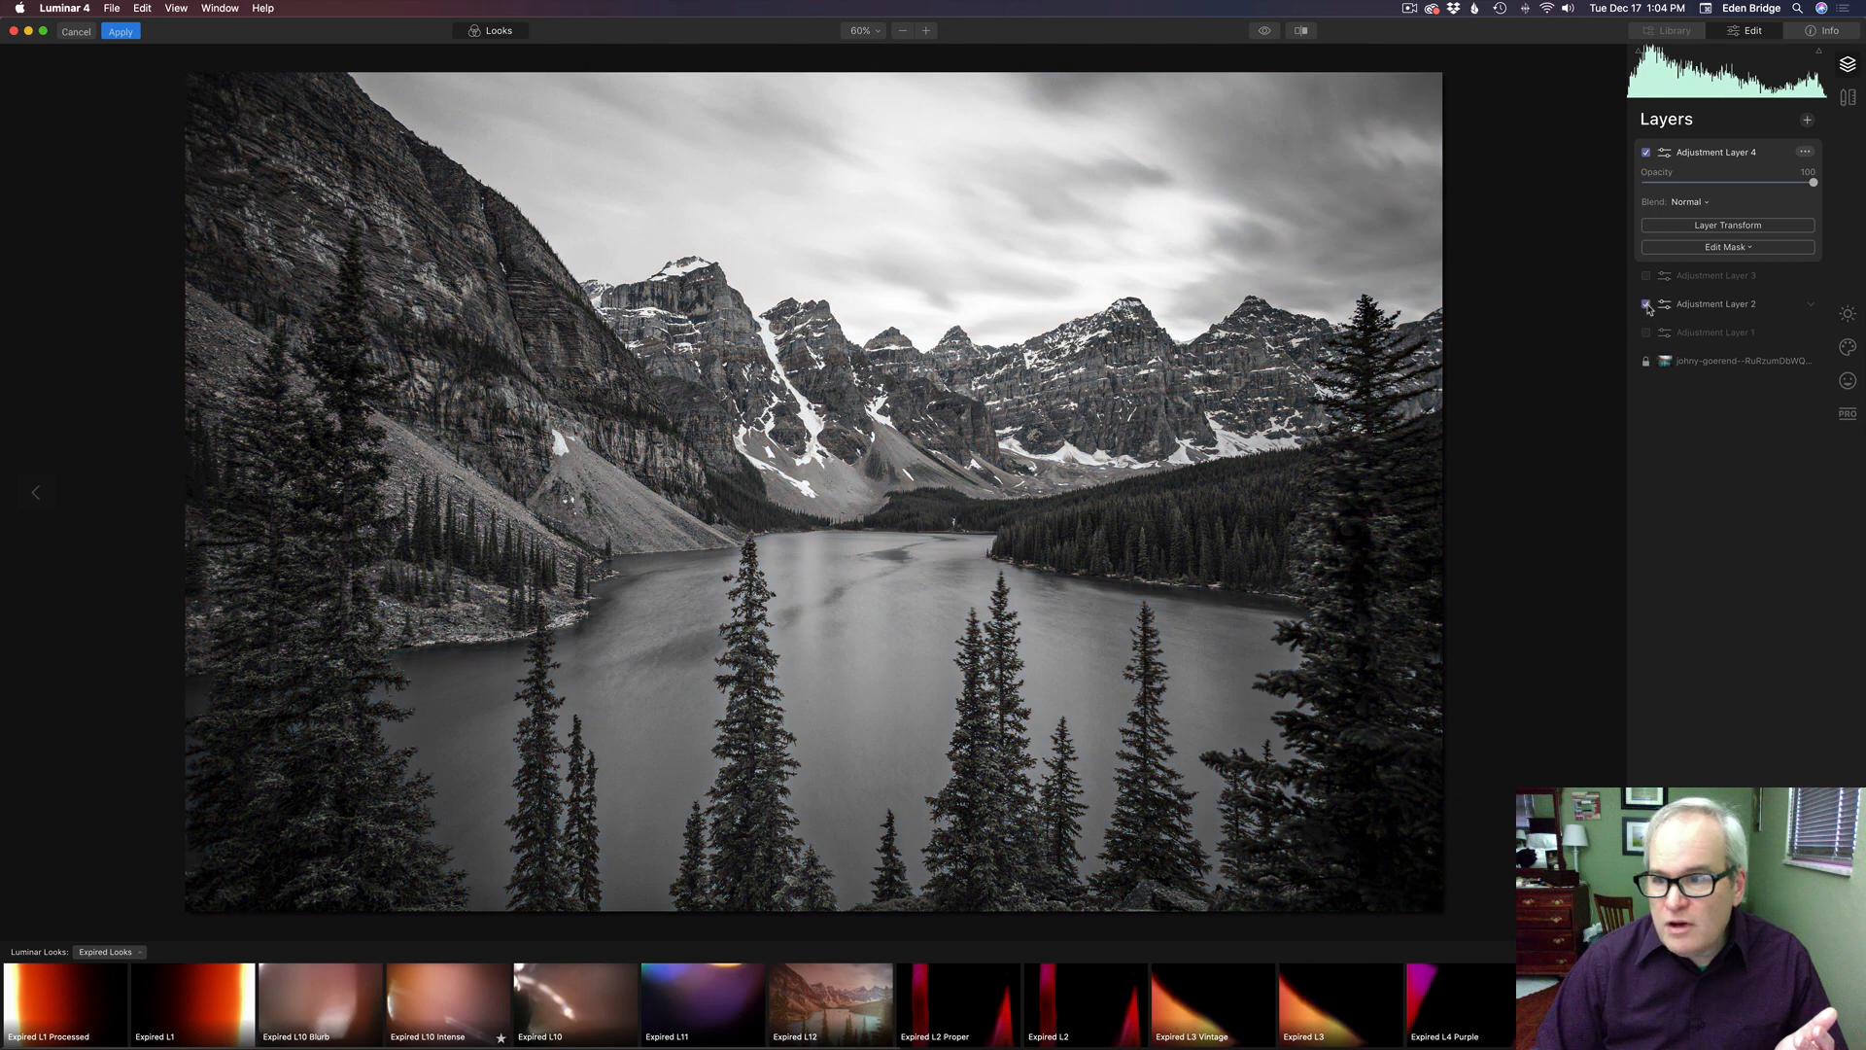
left_click(1647, 304)
left_click(1646, 276)
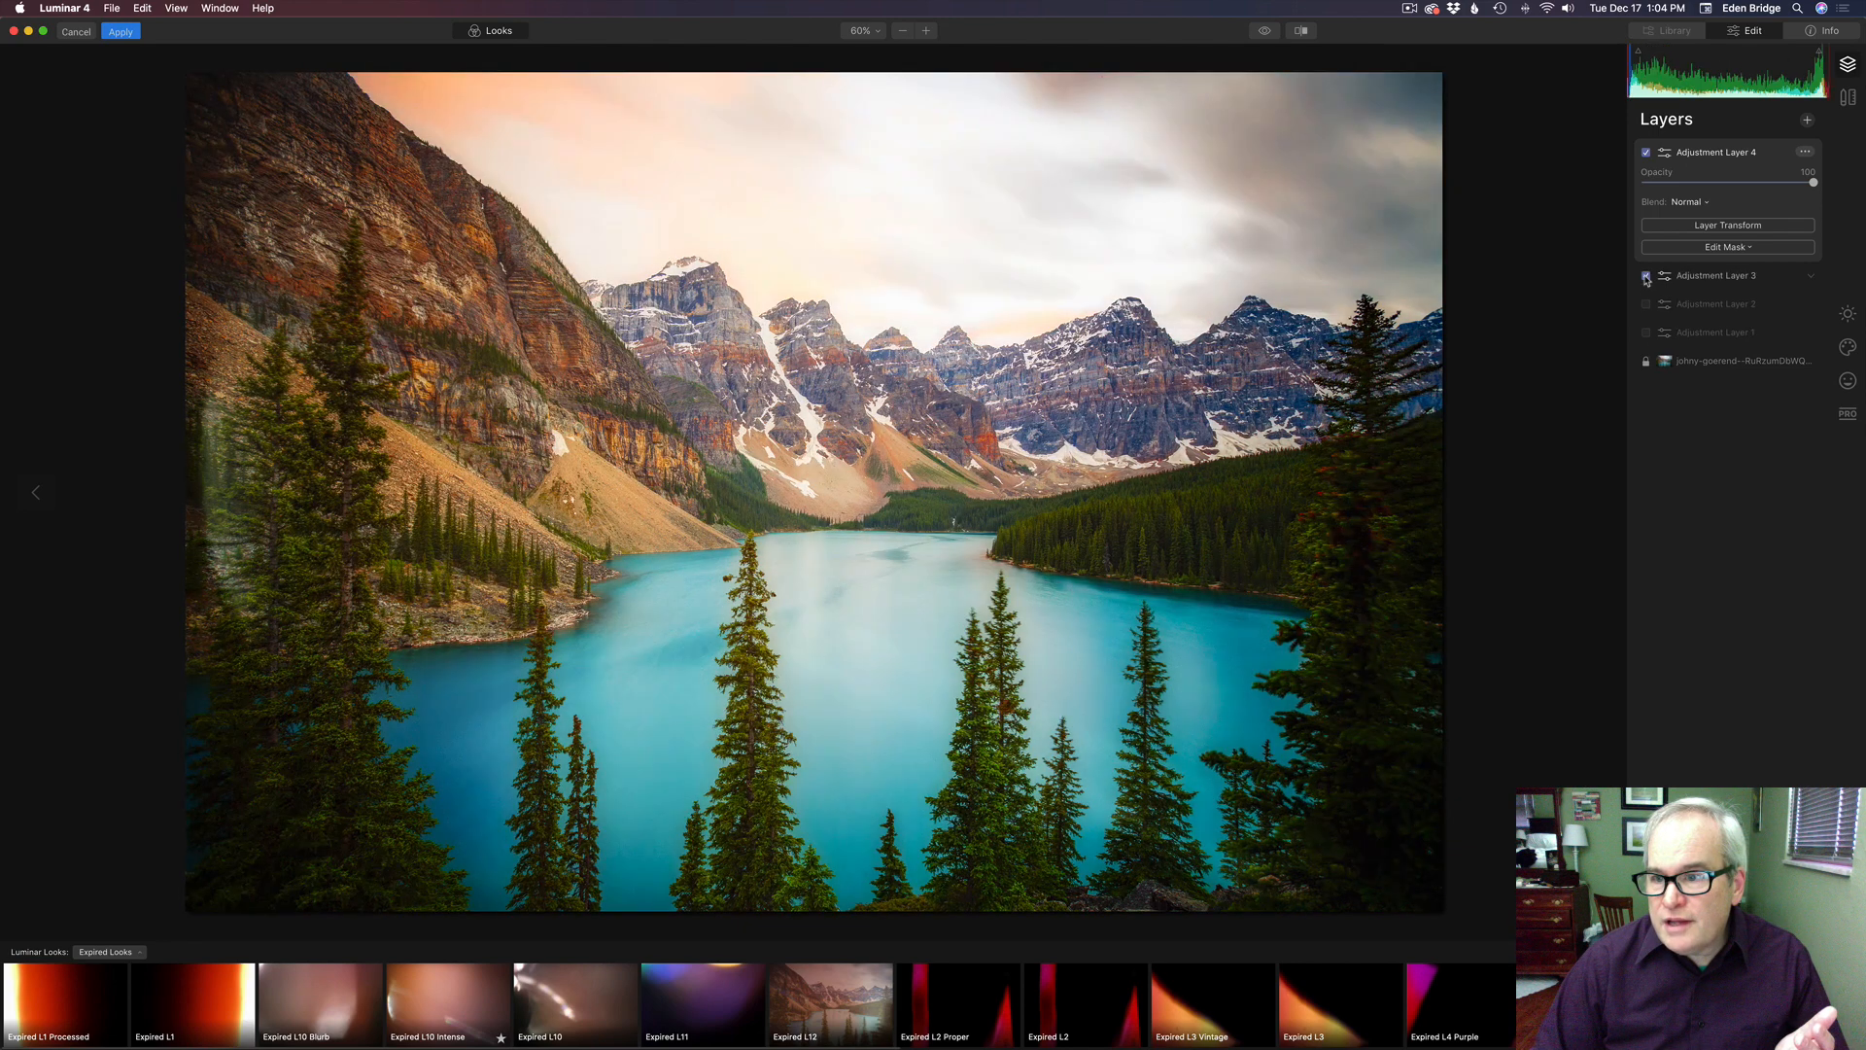
left_click(1645, 276)
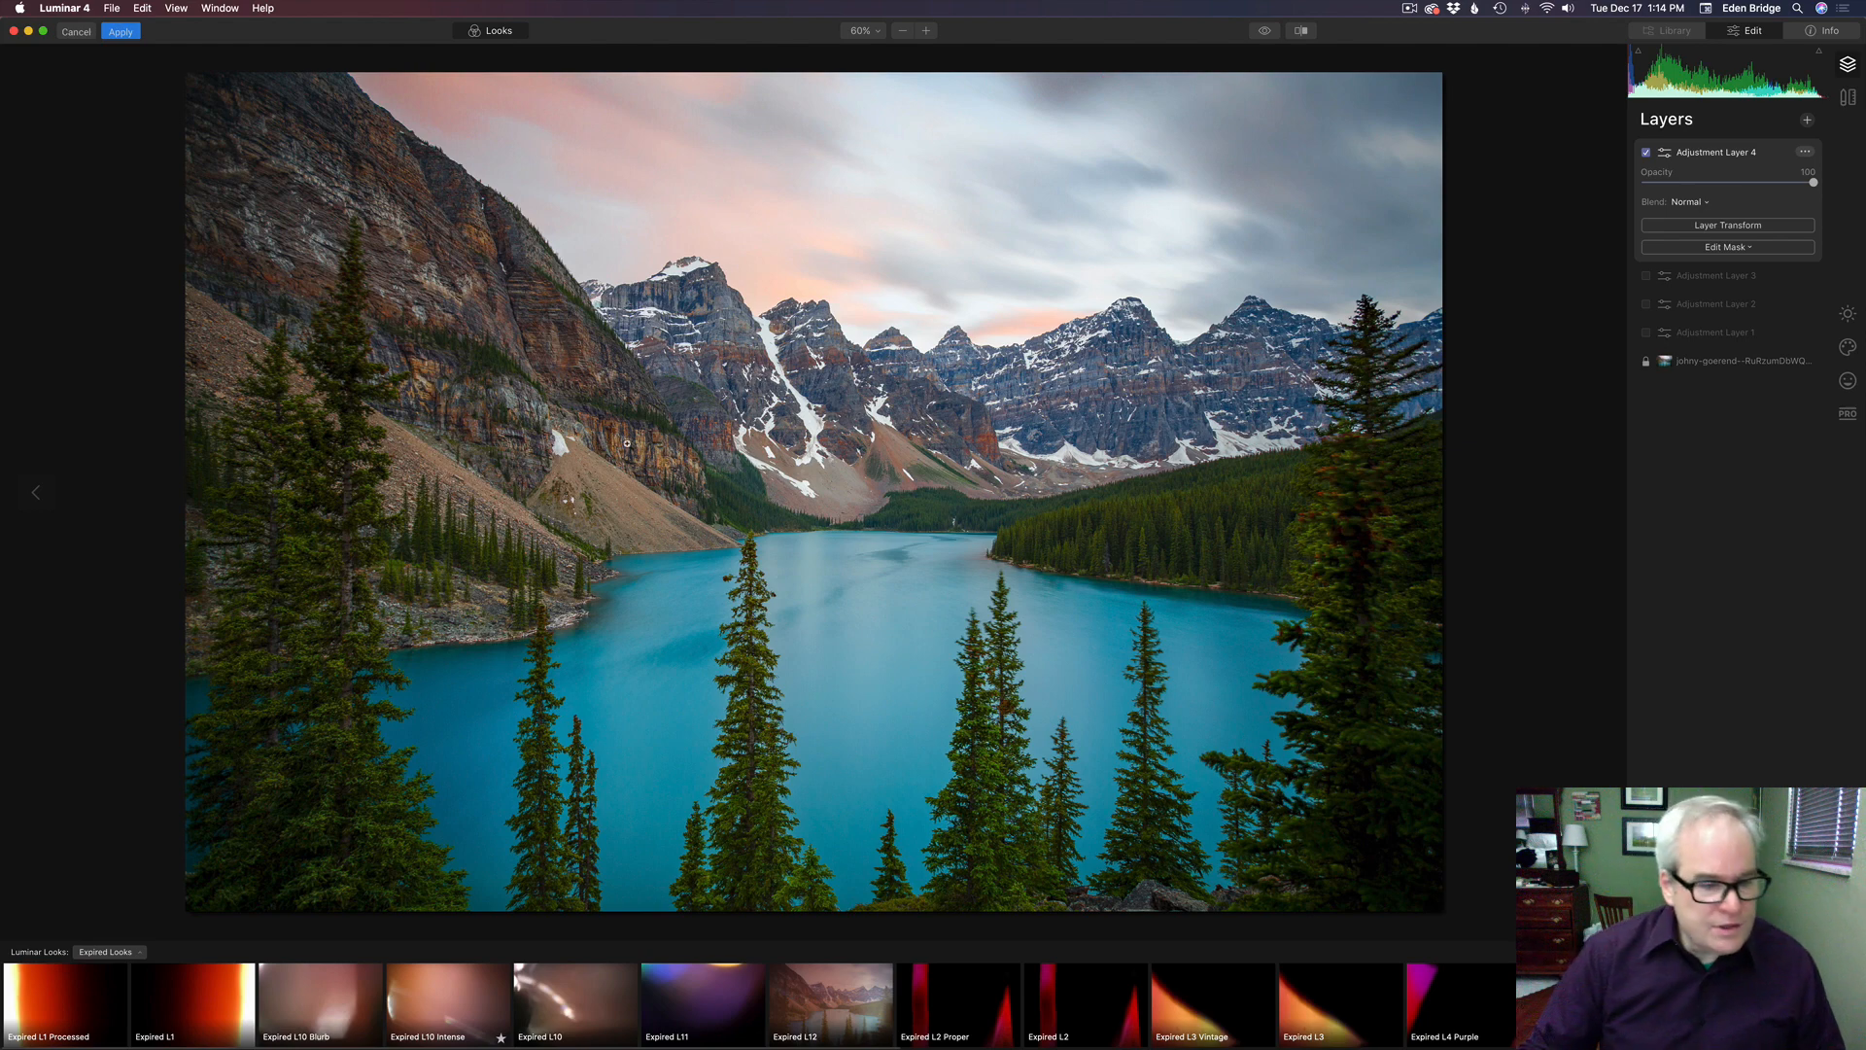
- Switch the Luminar Looks collection from Expired Looks to Travel Mood Presets
left_click(125, 952)
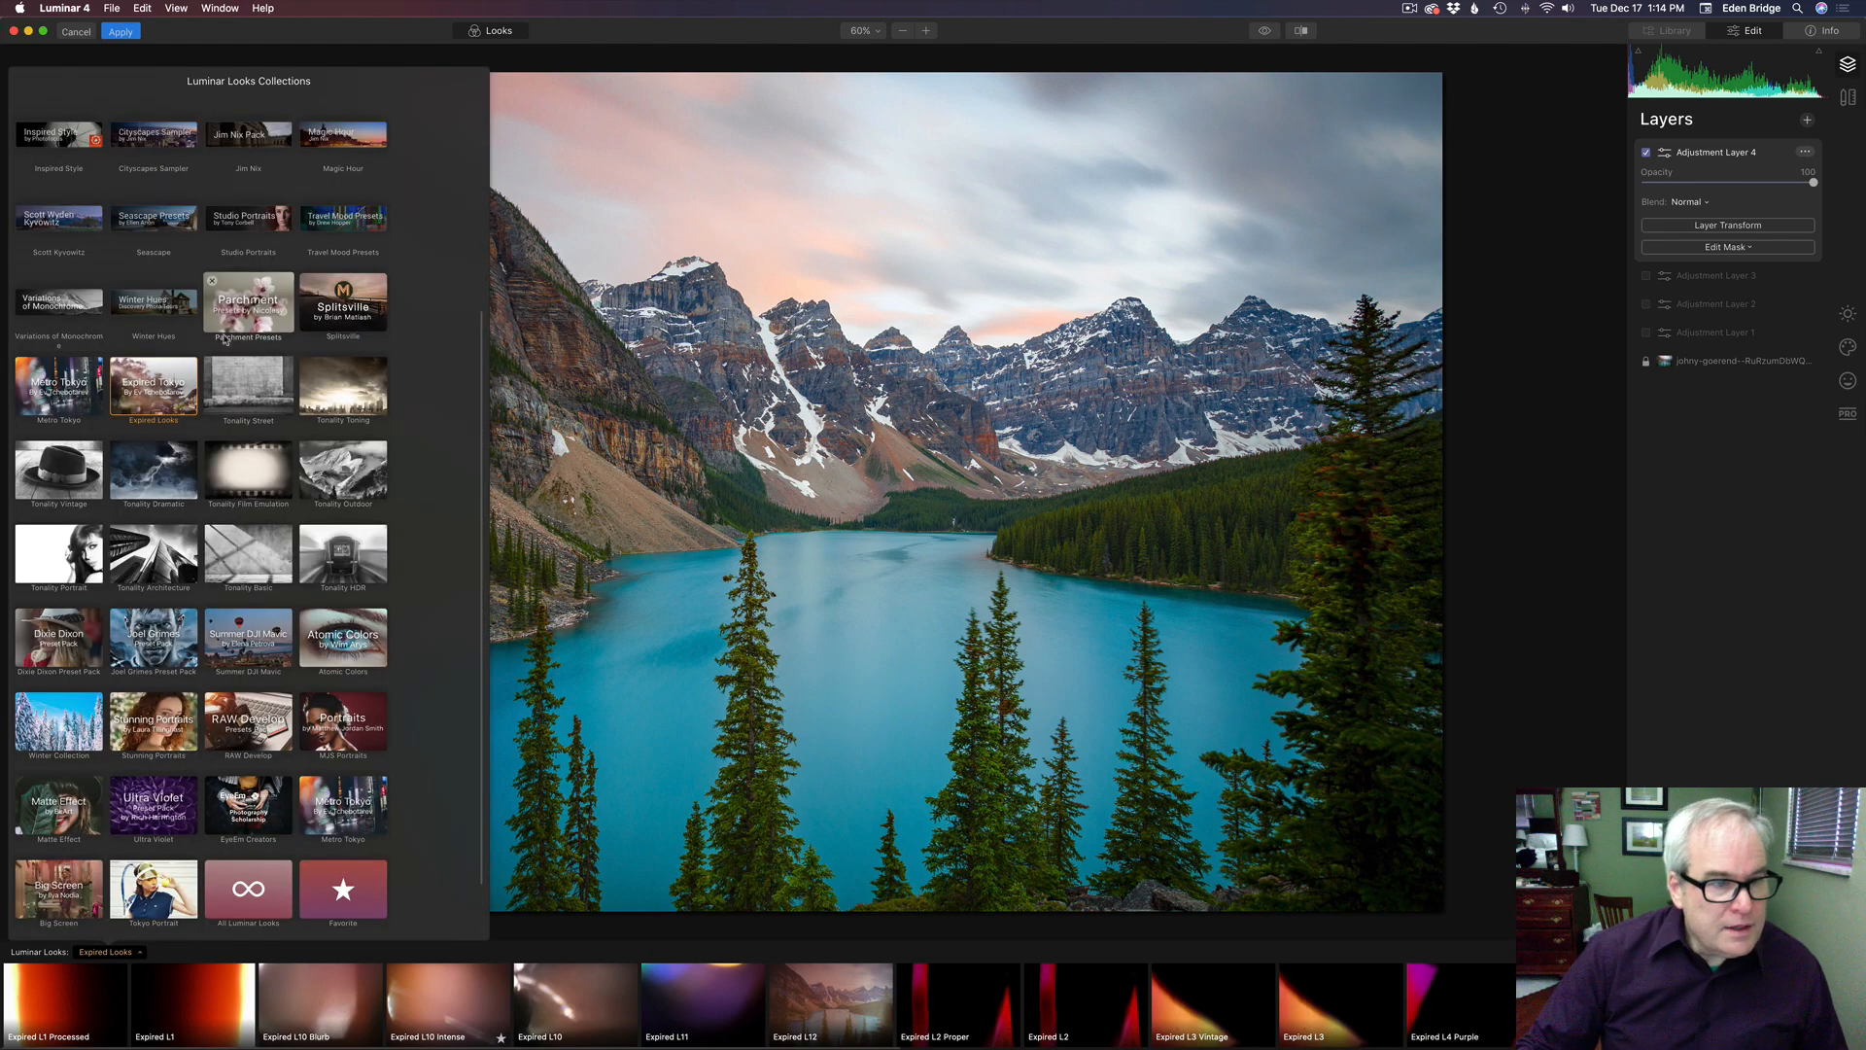
scroll(227, 337, "up", 2)
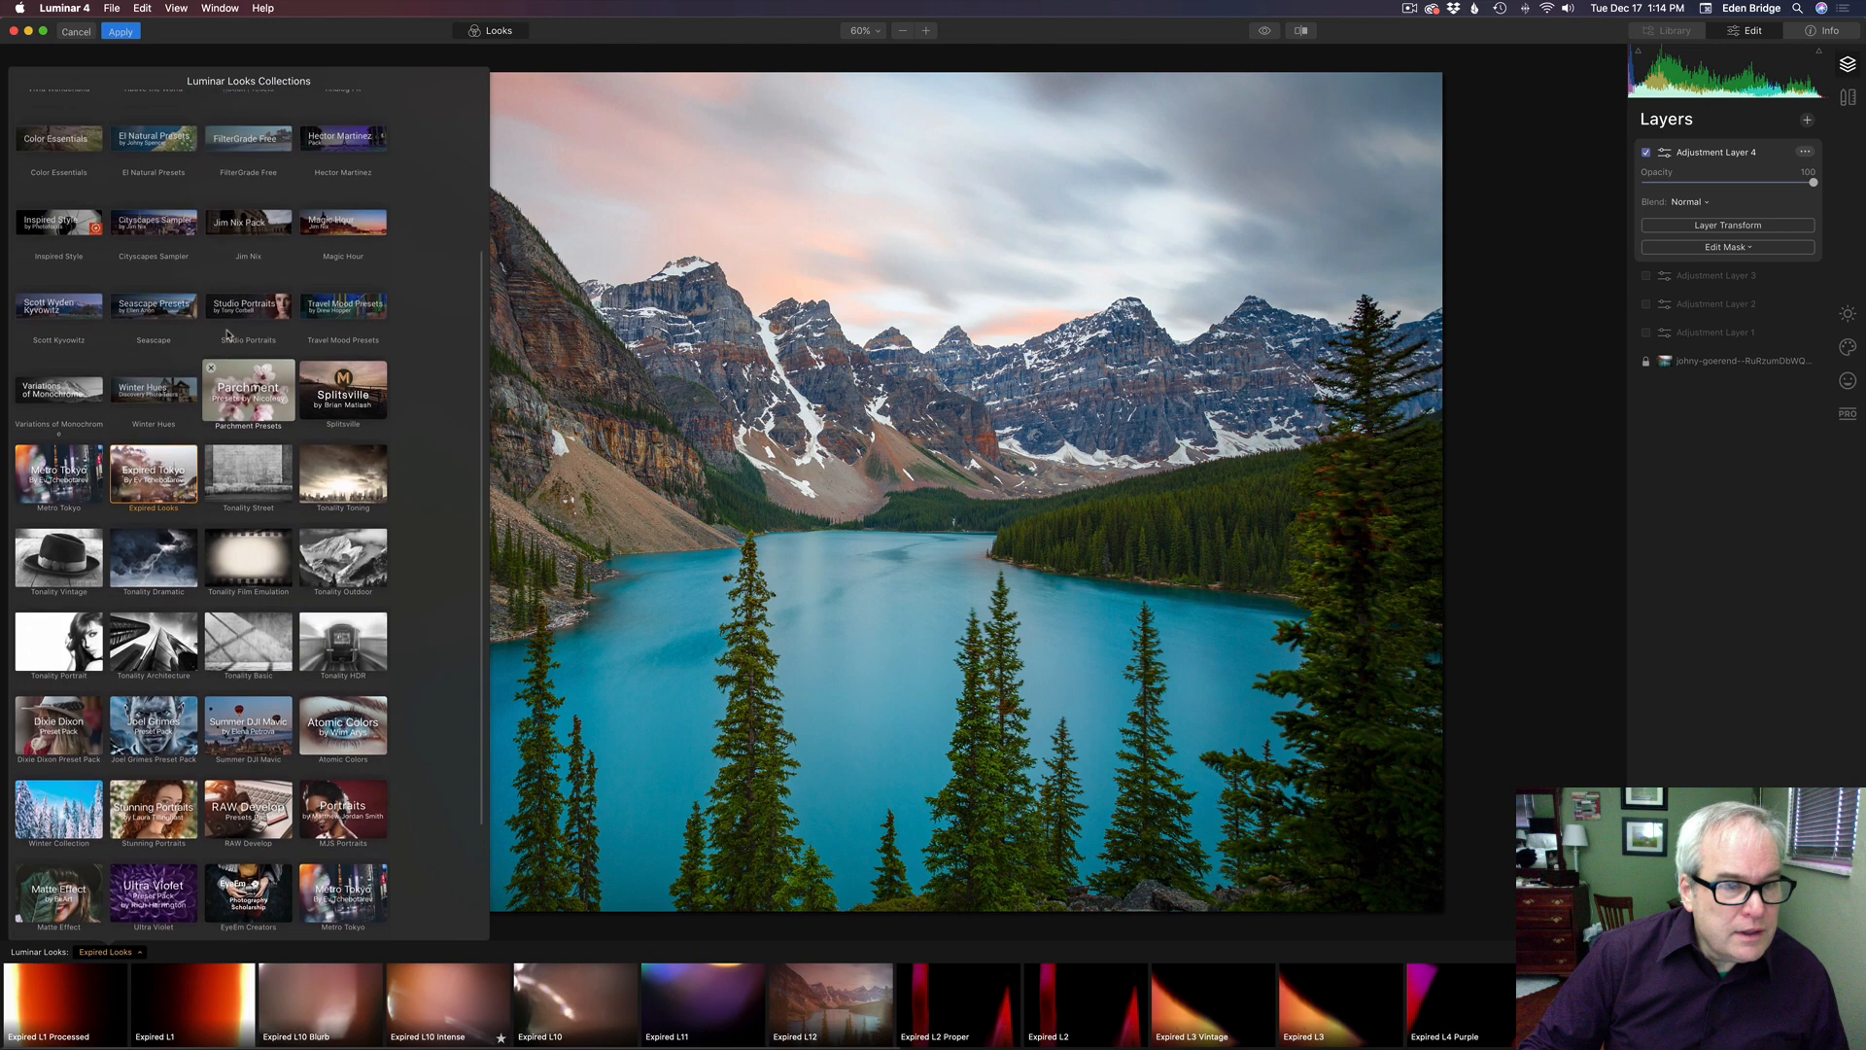
scroll(229, 337, "up", 1)
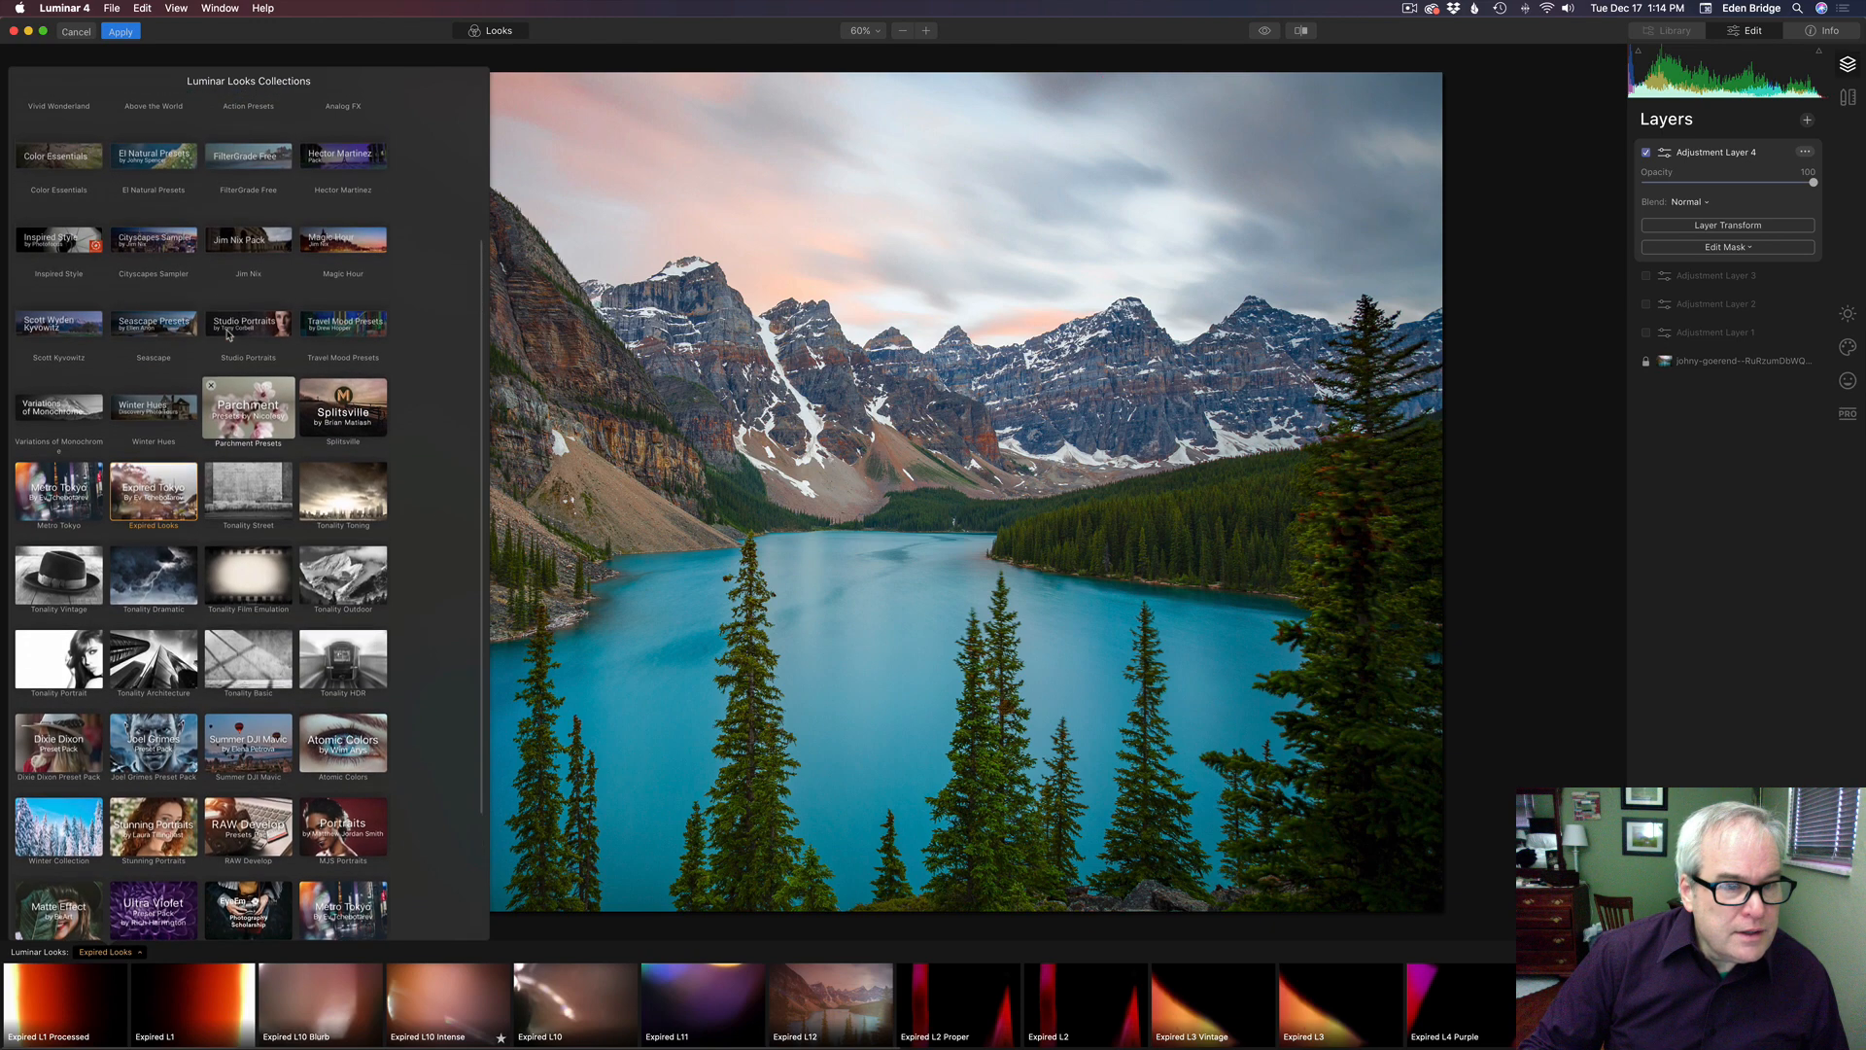
left_click(361, 328)
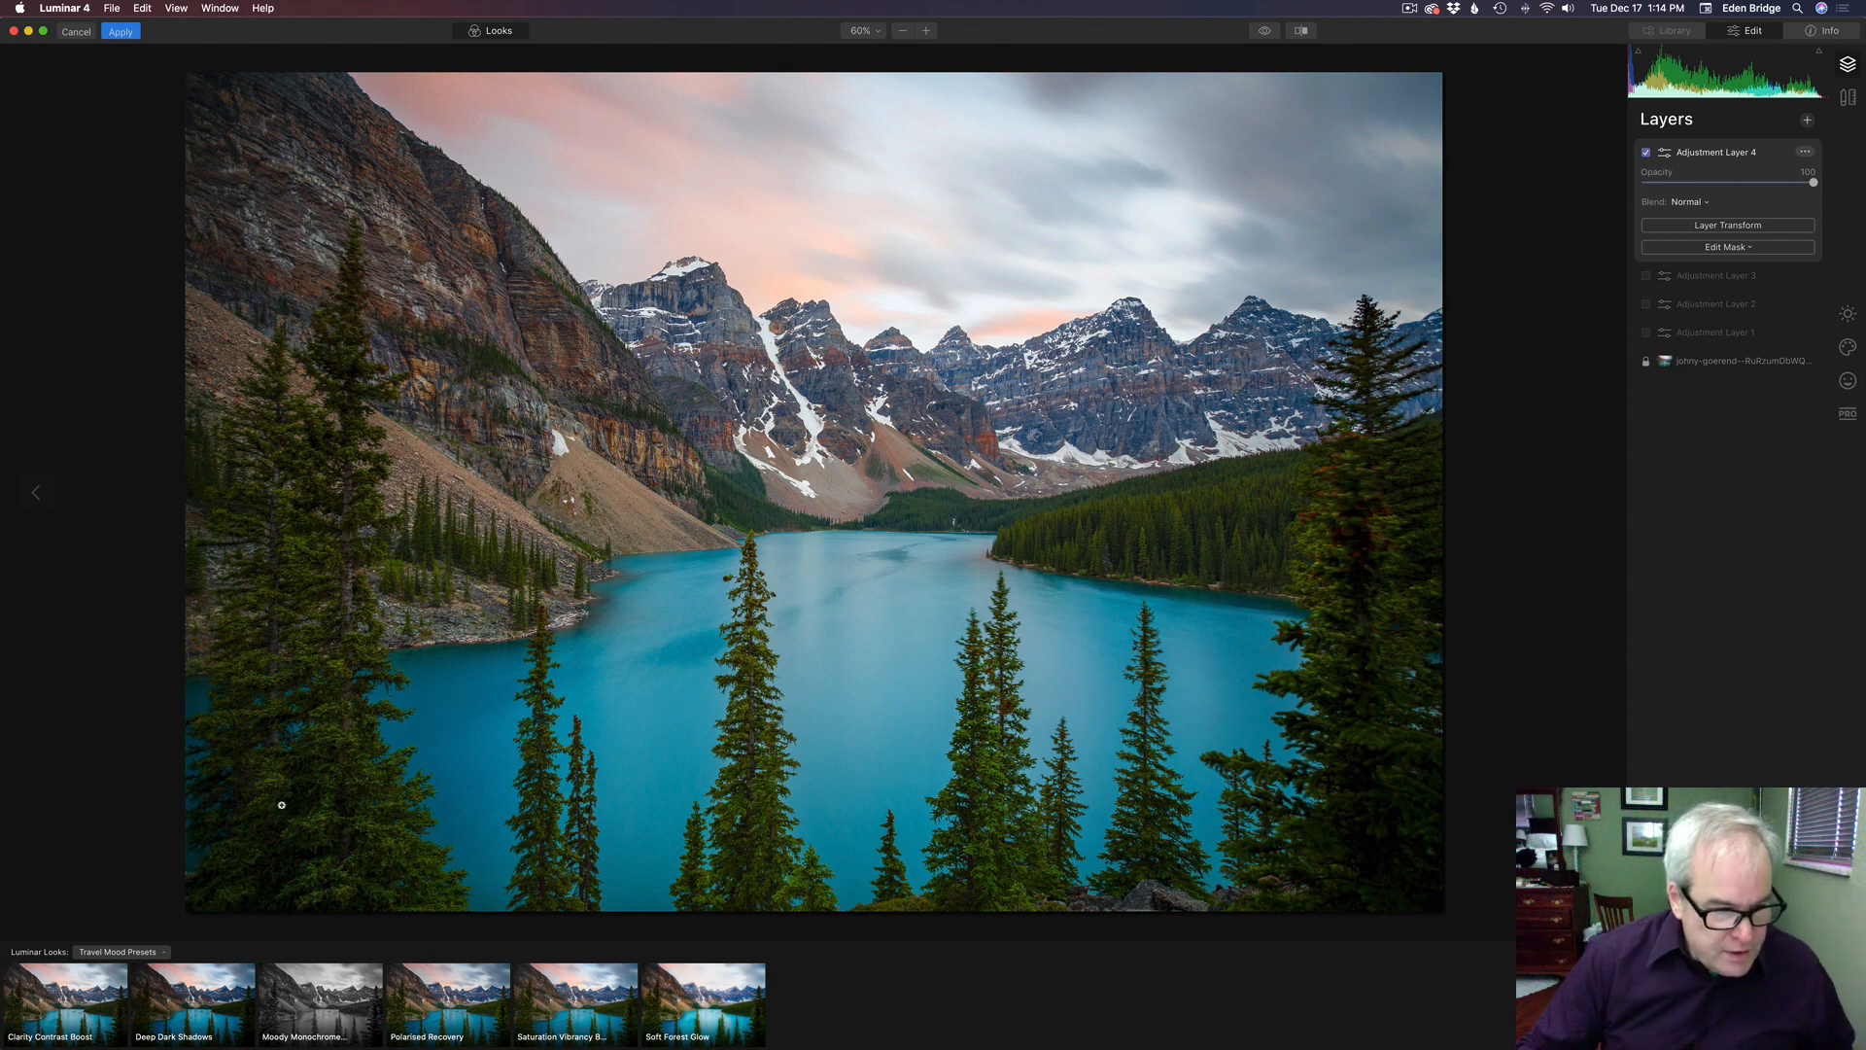
- Try the Deep Dark Shadows, Moody Monochrome, Polarised Recovery and Saturation Vibrancy looks on Adjustment Layer 4
left_click(227, 1001)
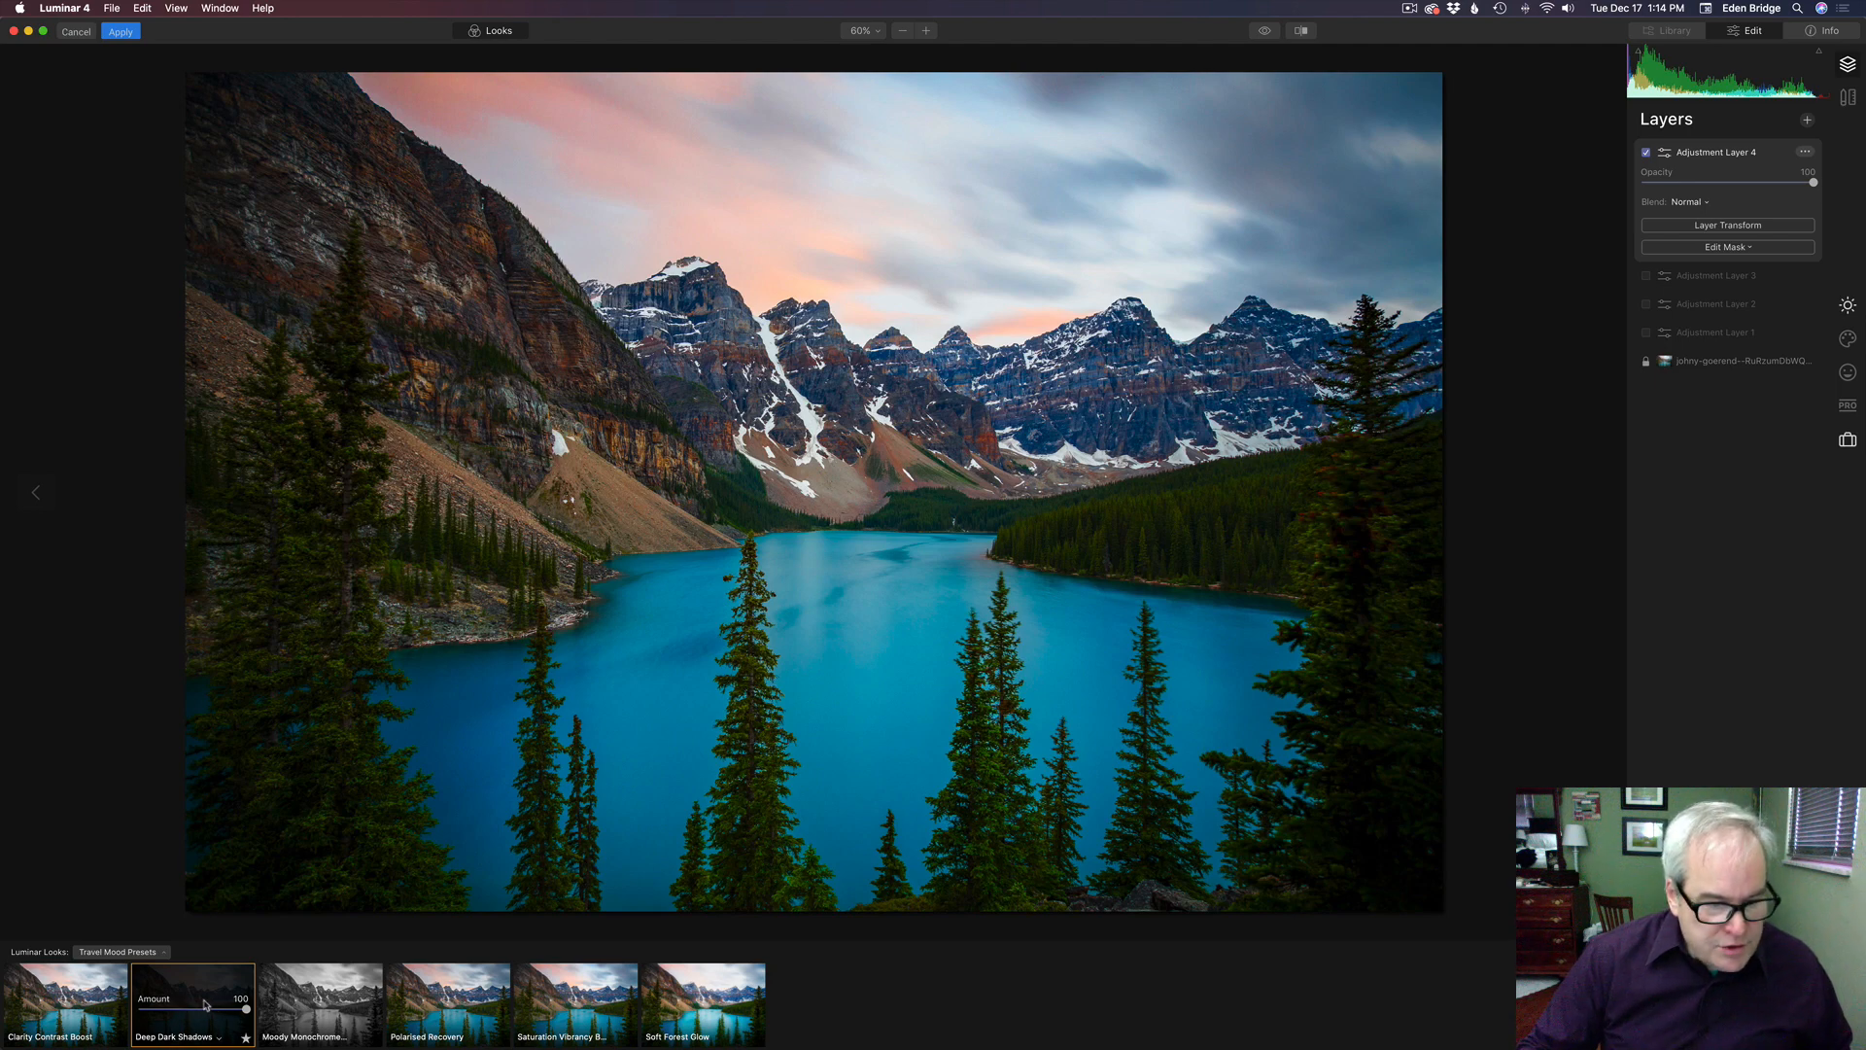
left_click(312, 1003)
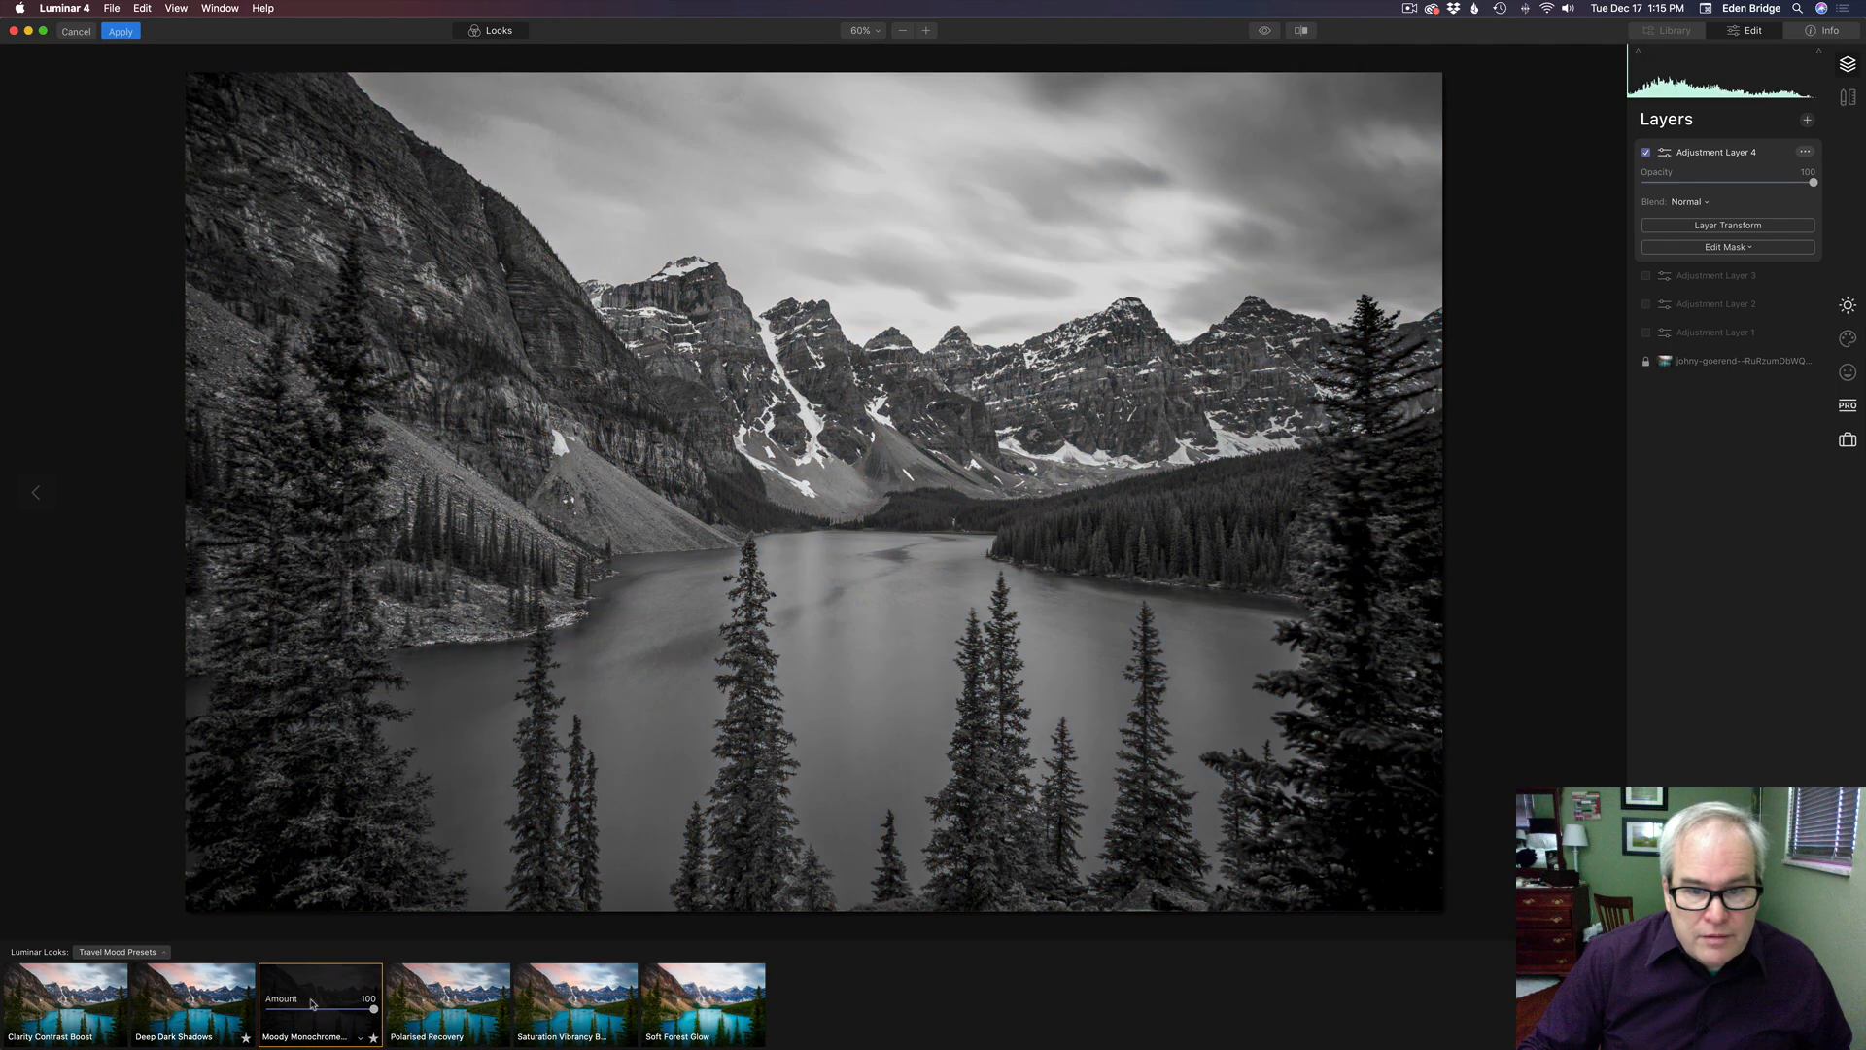
left_click(446, 1007)
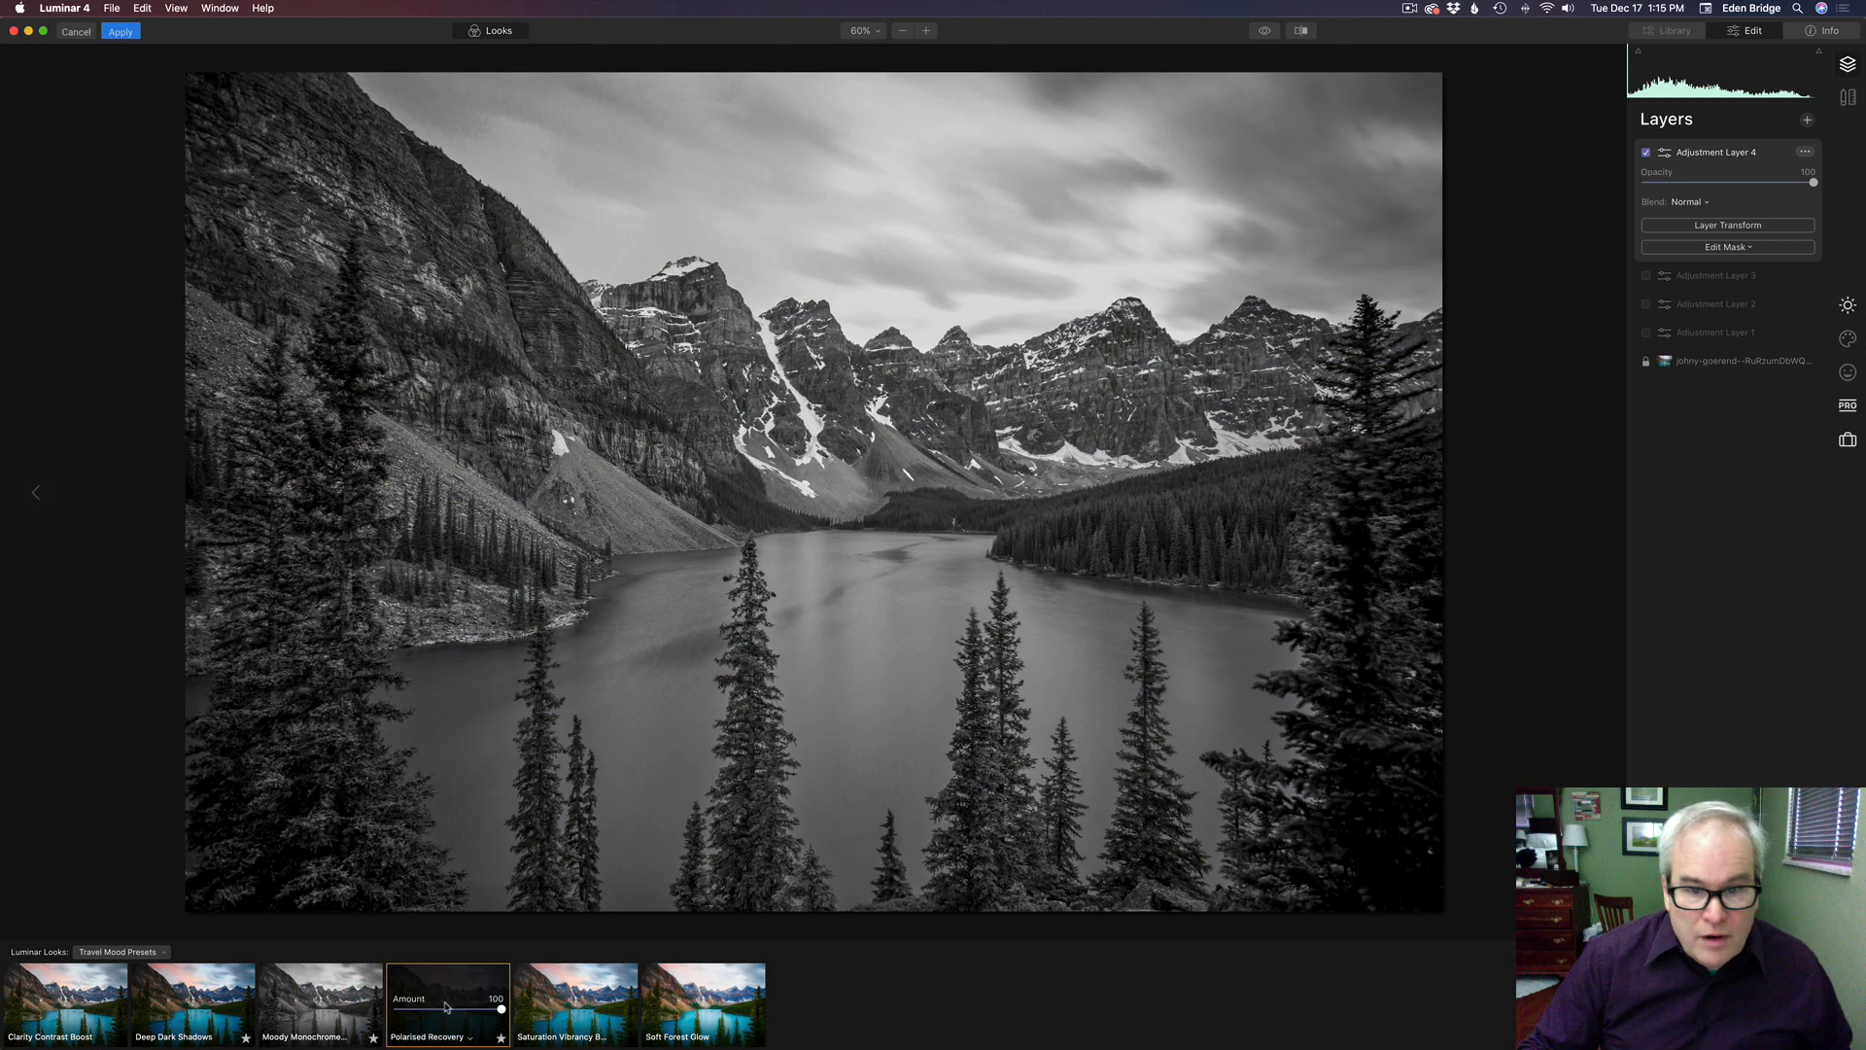
left_click(558, 998)
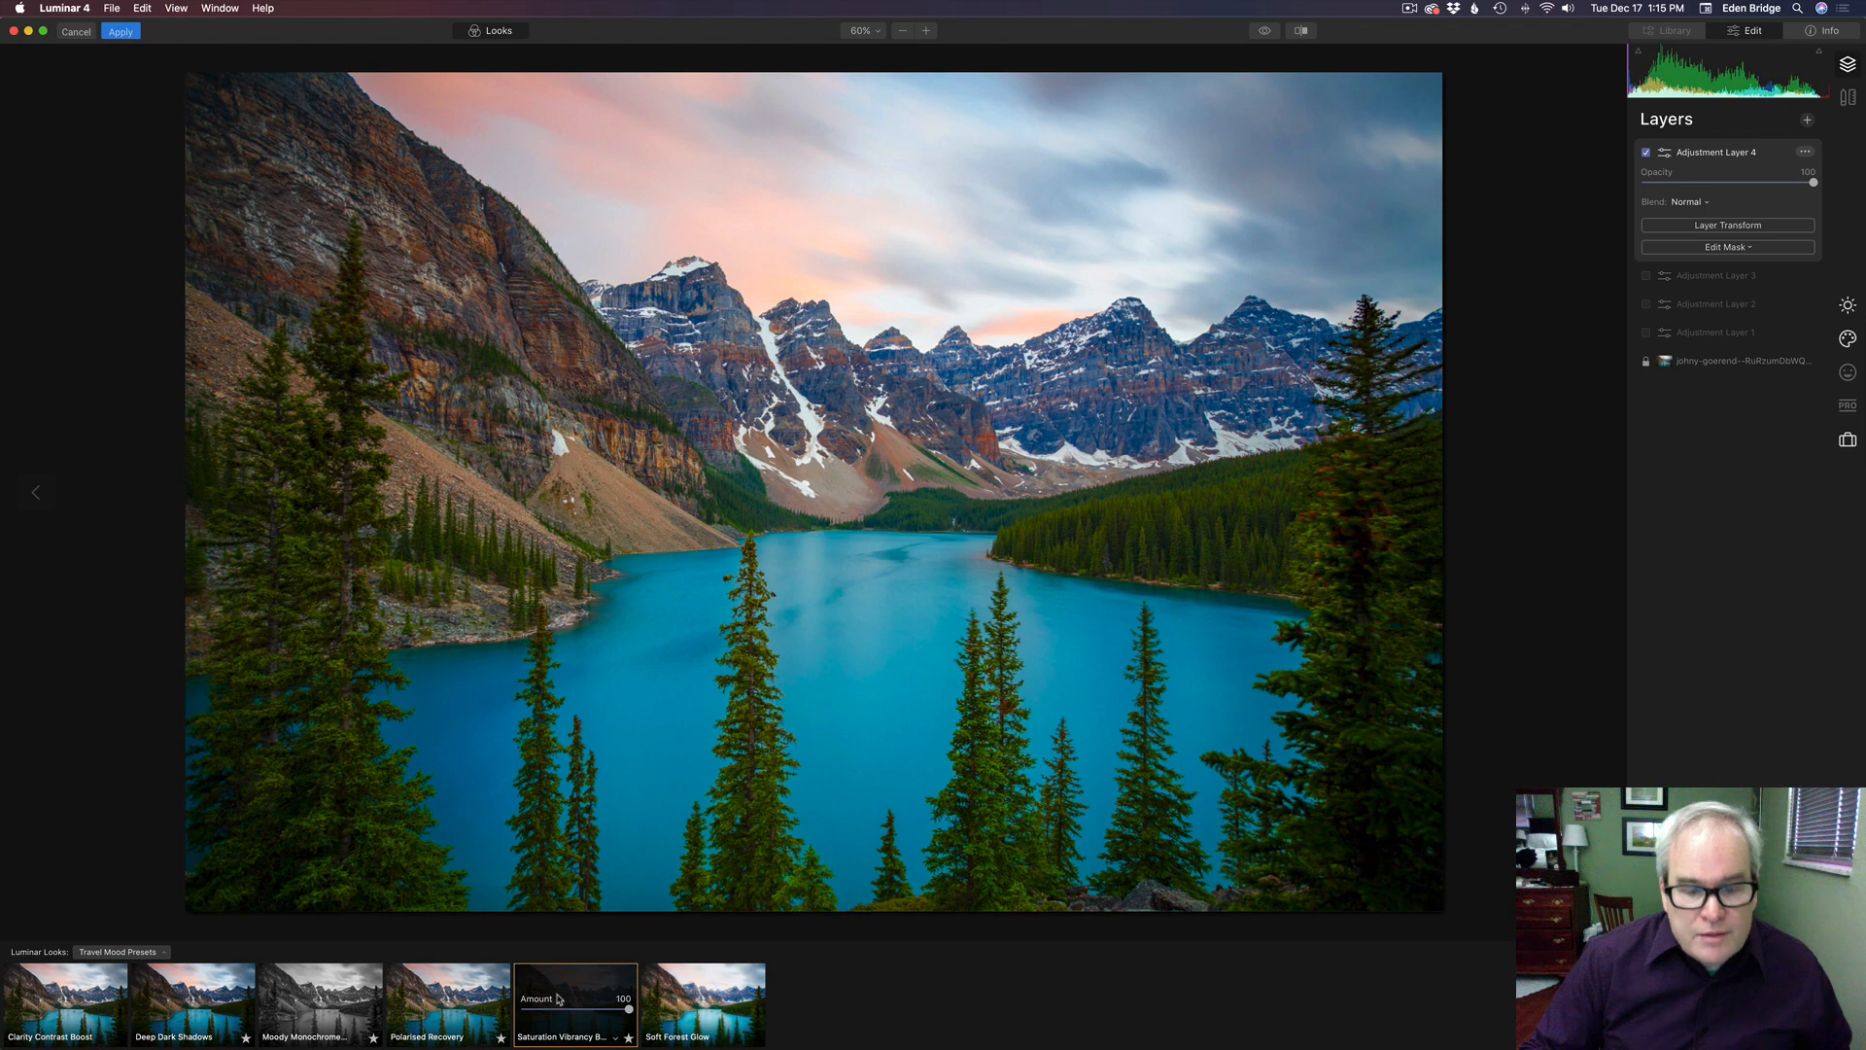
- Apply the Soft Forest Glow look to Adjustment Layer 4 and reduce its Amount to about 39
left_click(709, 1000)
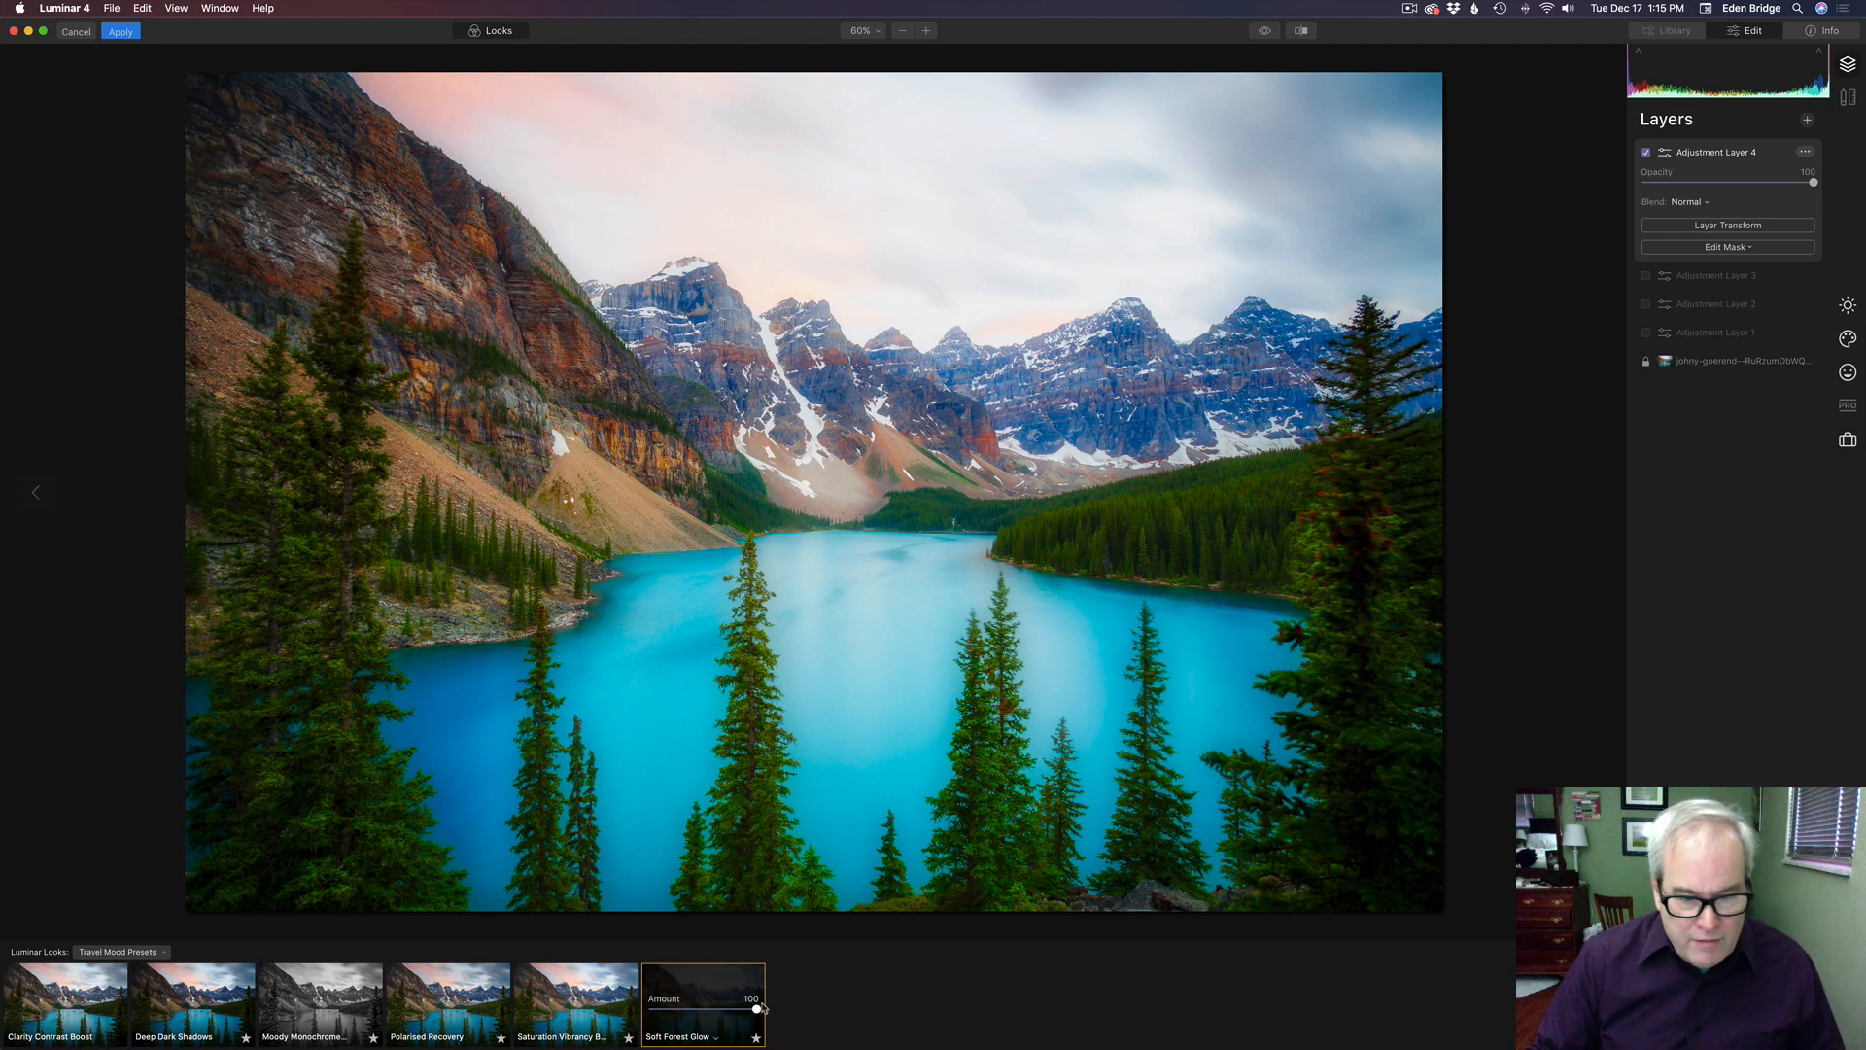
left_click_drag(757, 1009, 697, 1008)
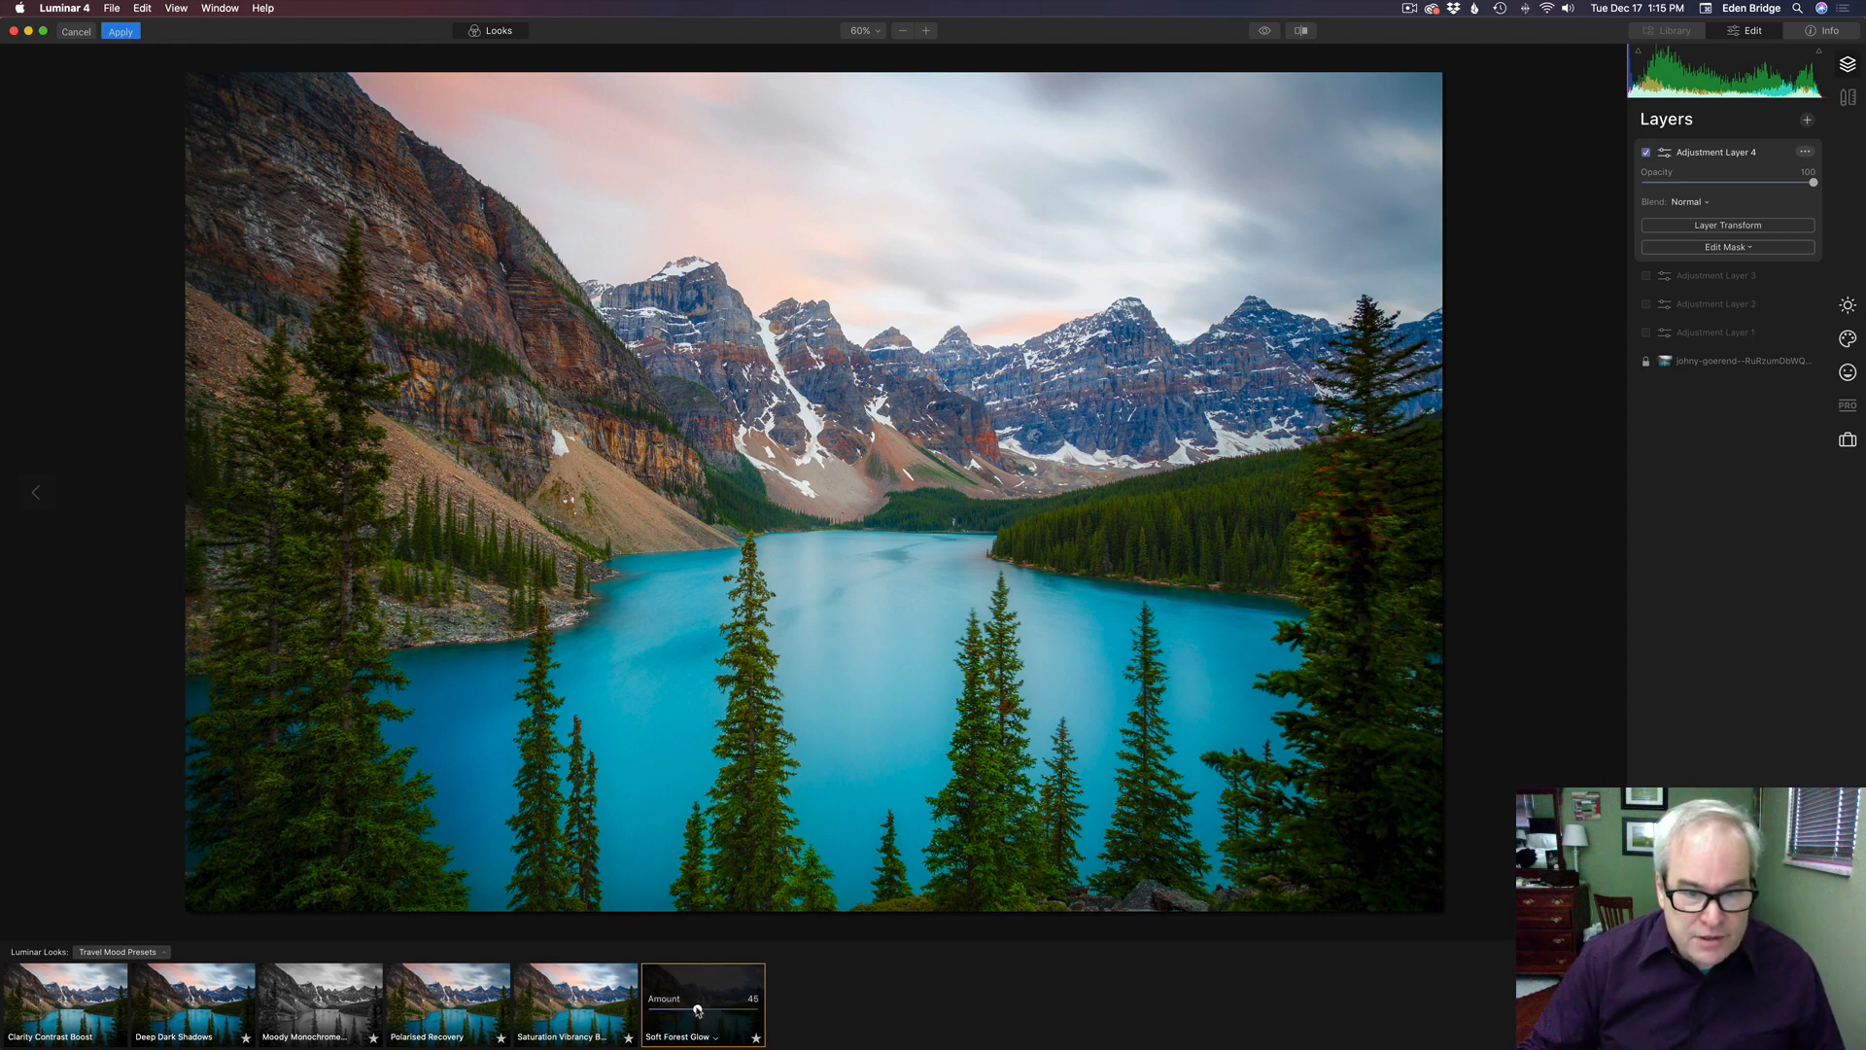
left_click_drag(698, 1010, 691, 1009)
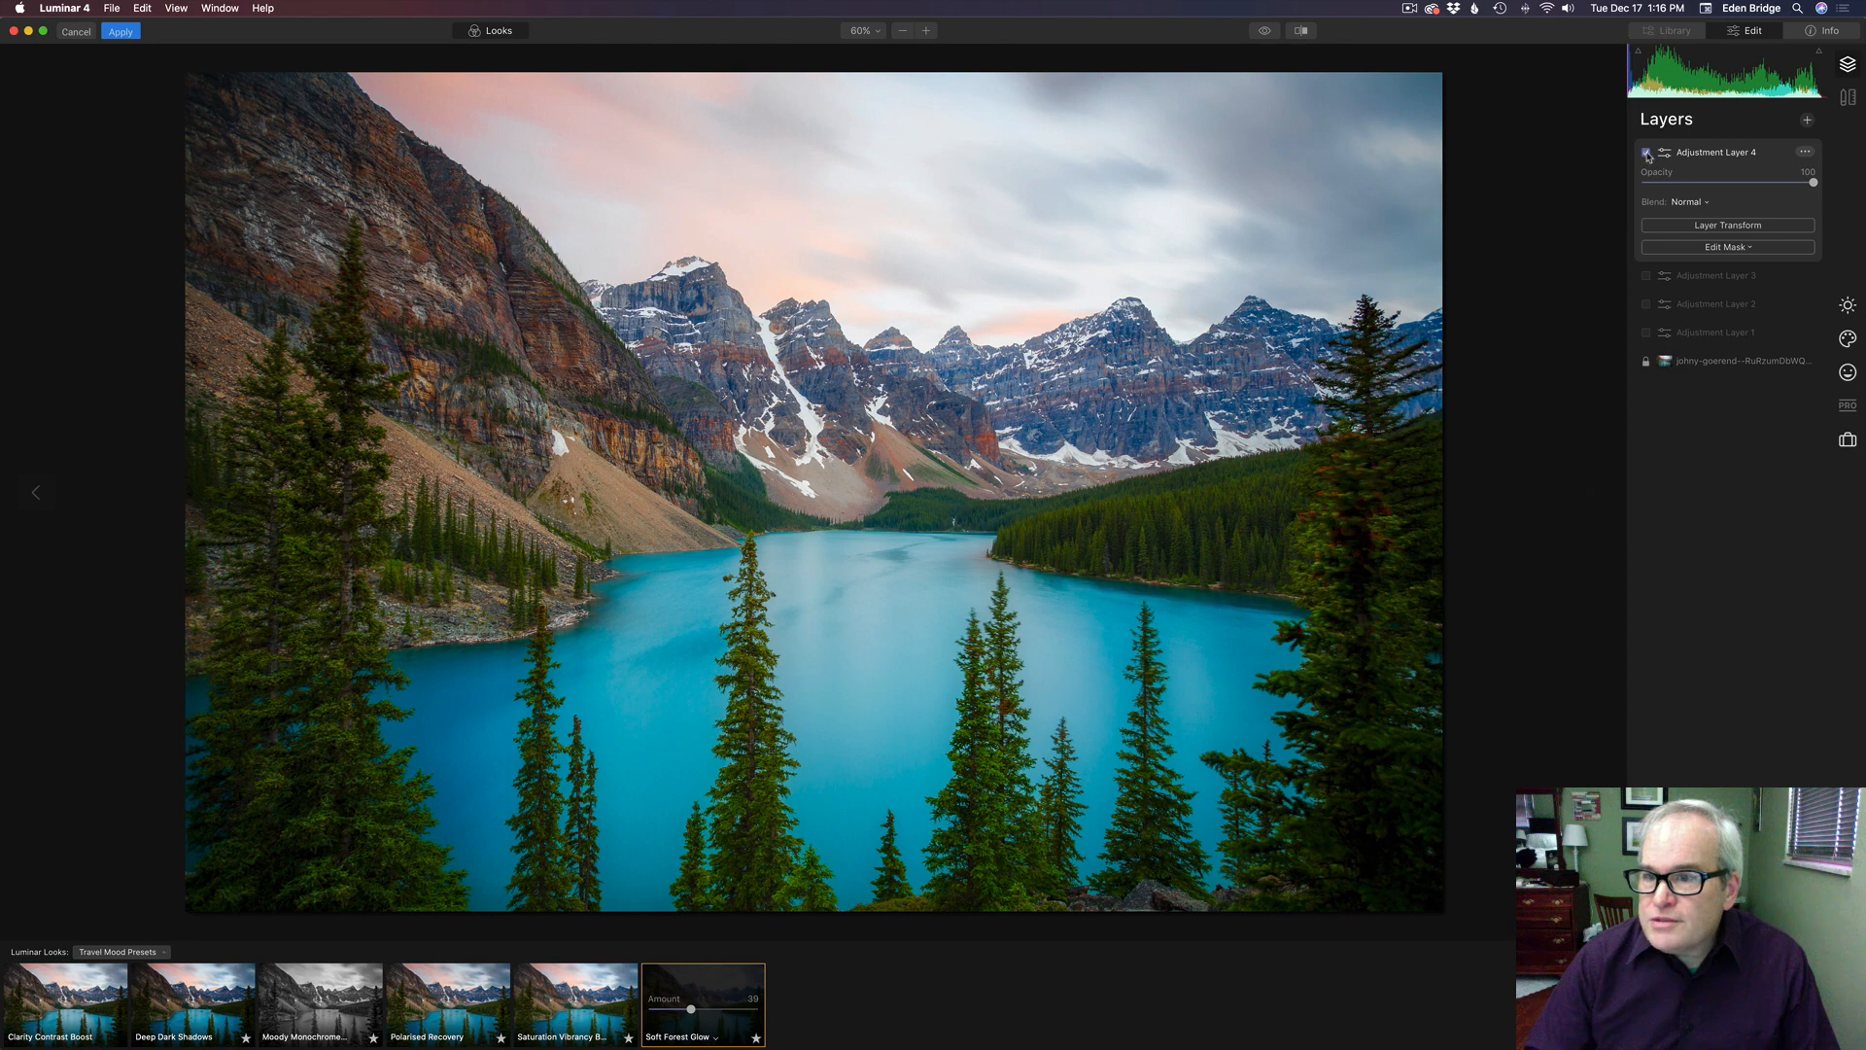
- Compare the photo with and without Adjustment Layer 4, then leave that layer hidden
left_click(1646, 153)
left_click(1646, 152)
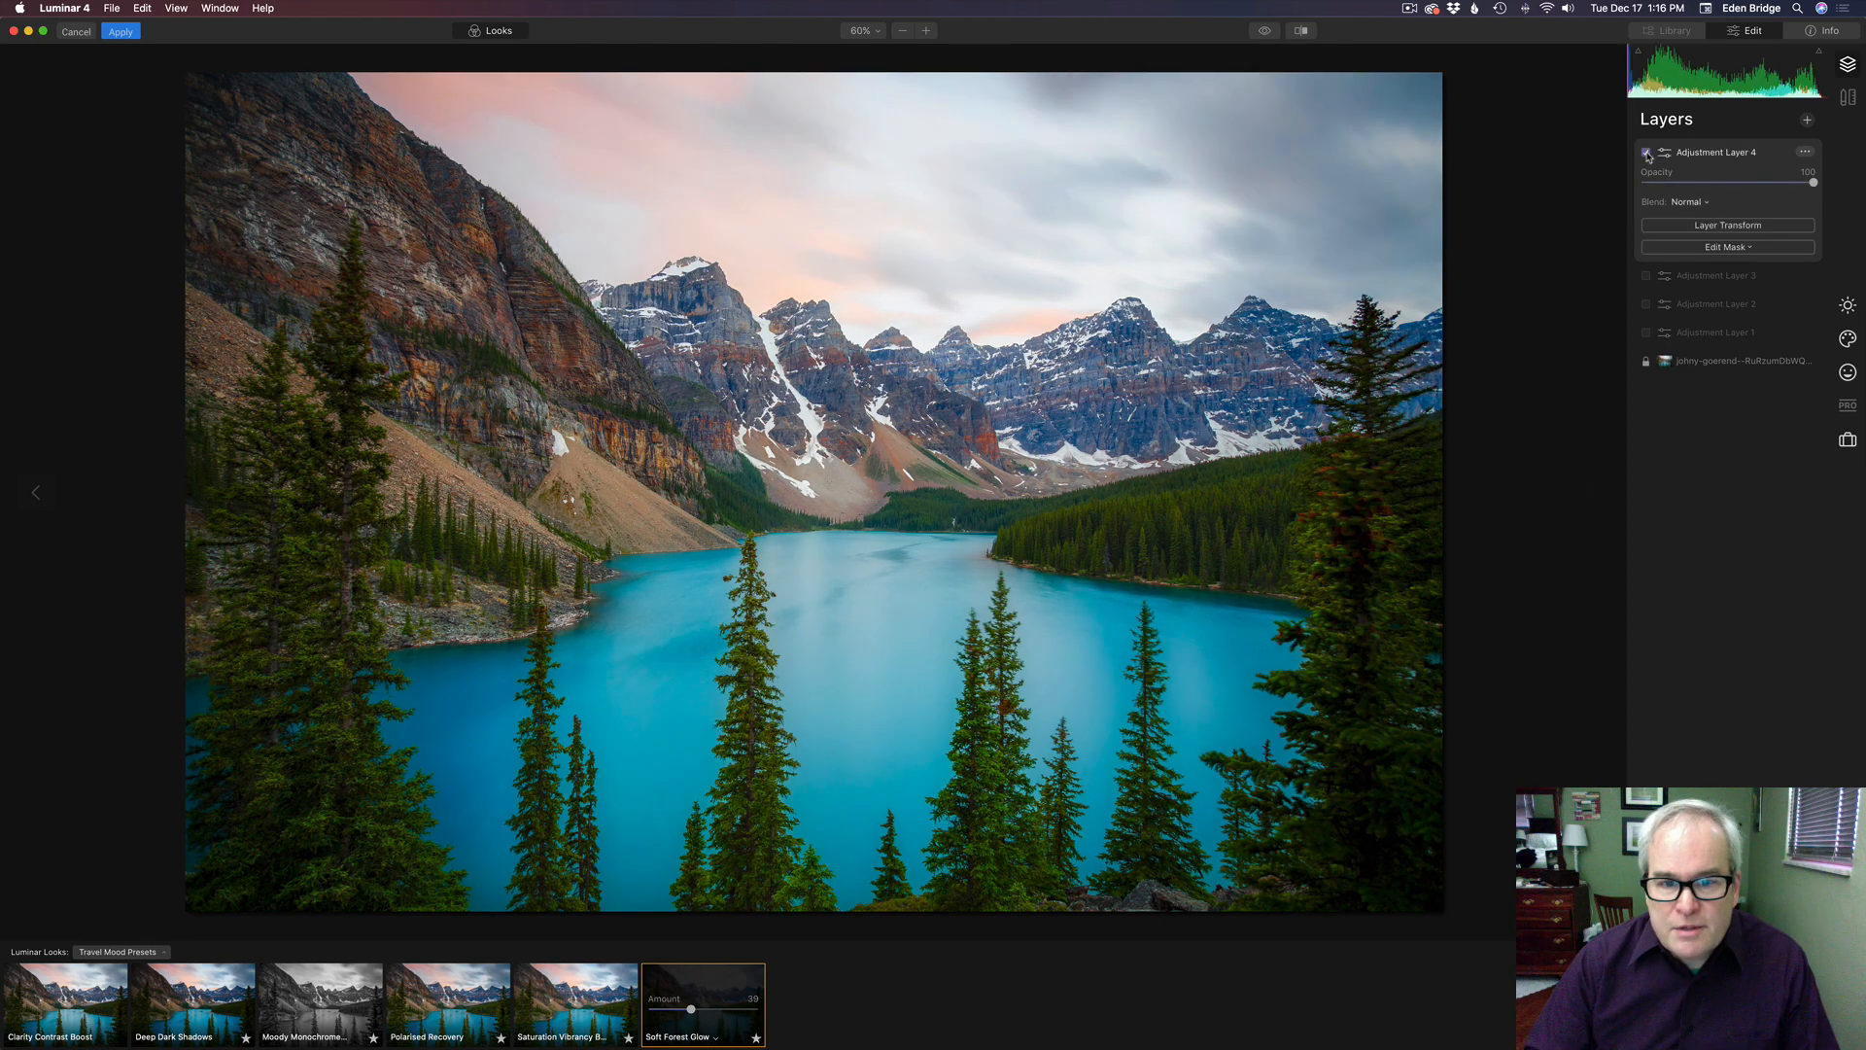
left_click(1646, 152)
left_click(1646, 153)
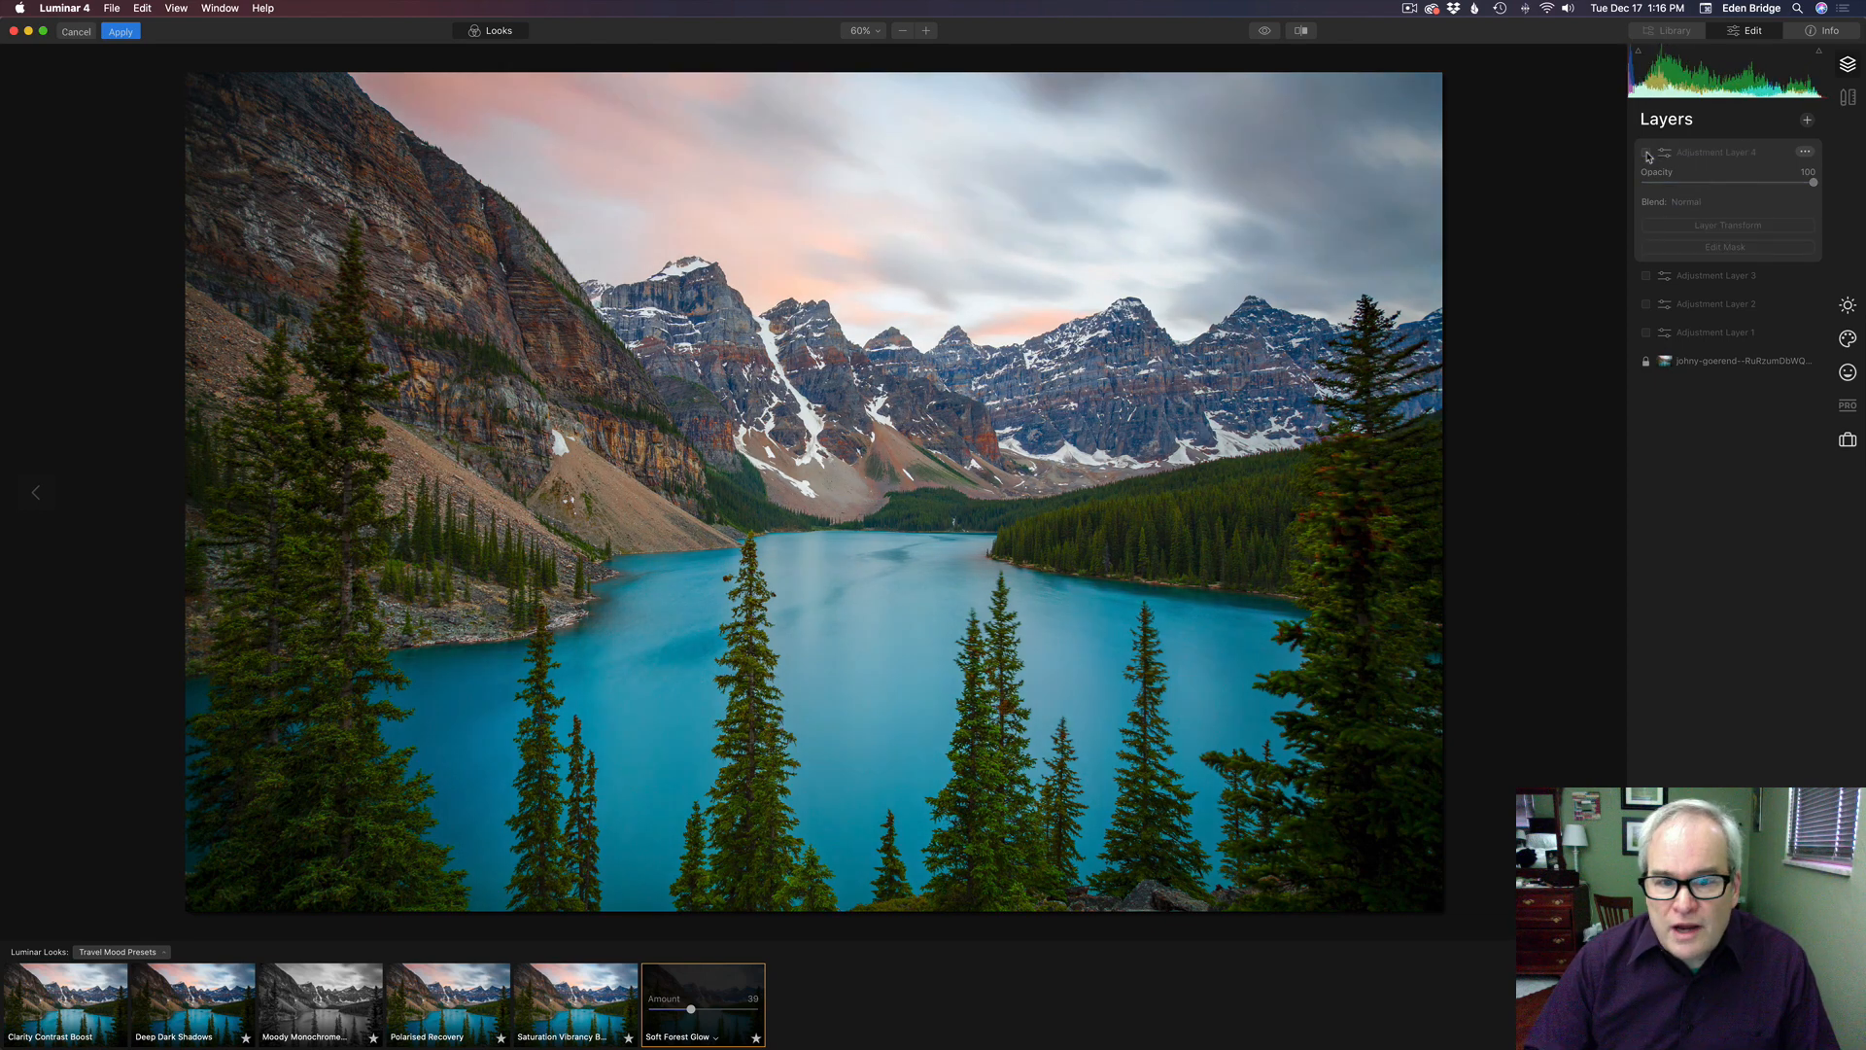
left_click(1646, 153)
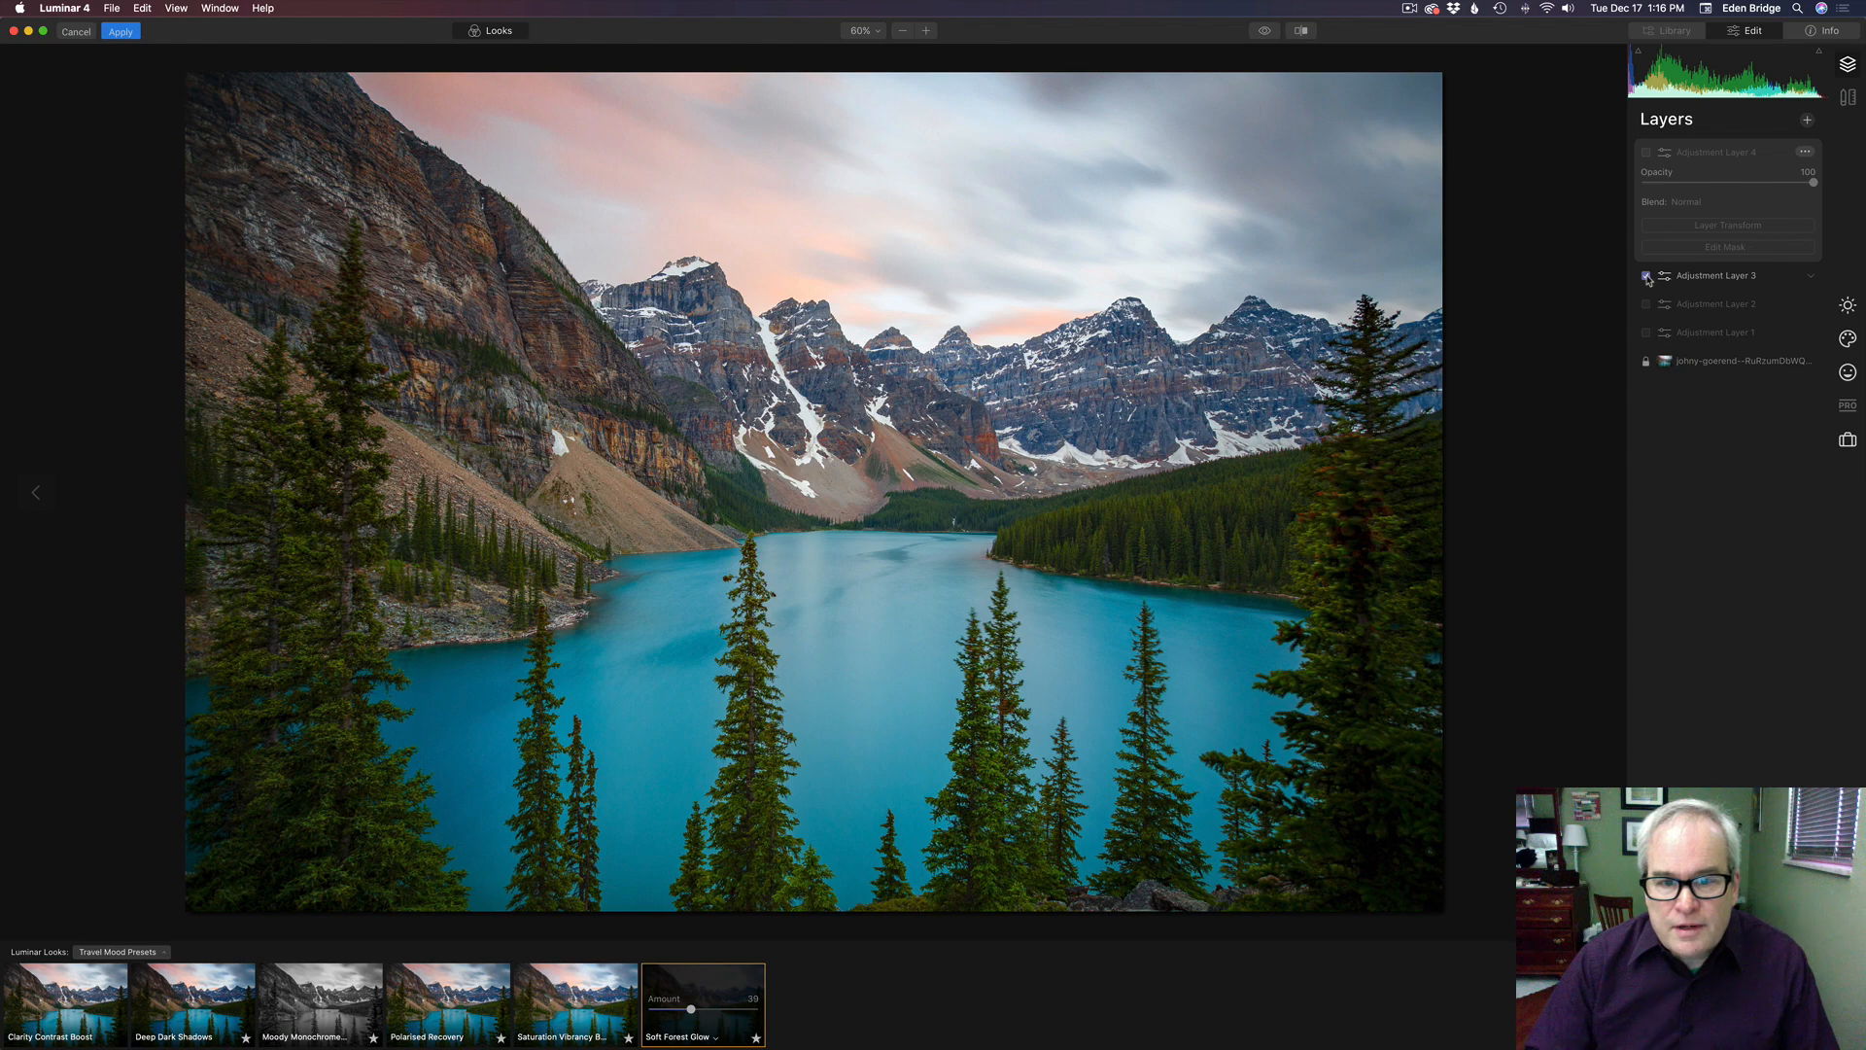
- Preview Adjustment Layers 3, 2 and 1 individually, leave only Adjustment Layer 2 visible and compare it with the original photo
left_click(1646, 276)
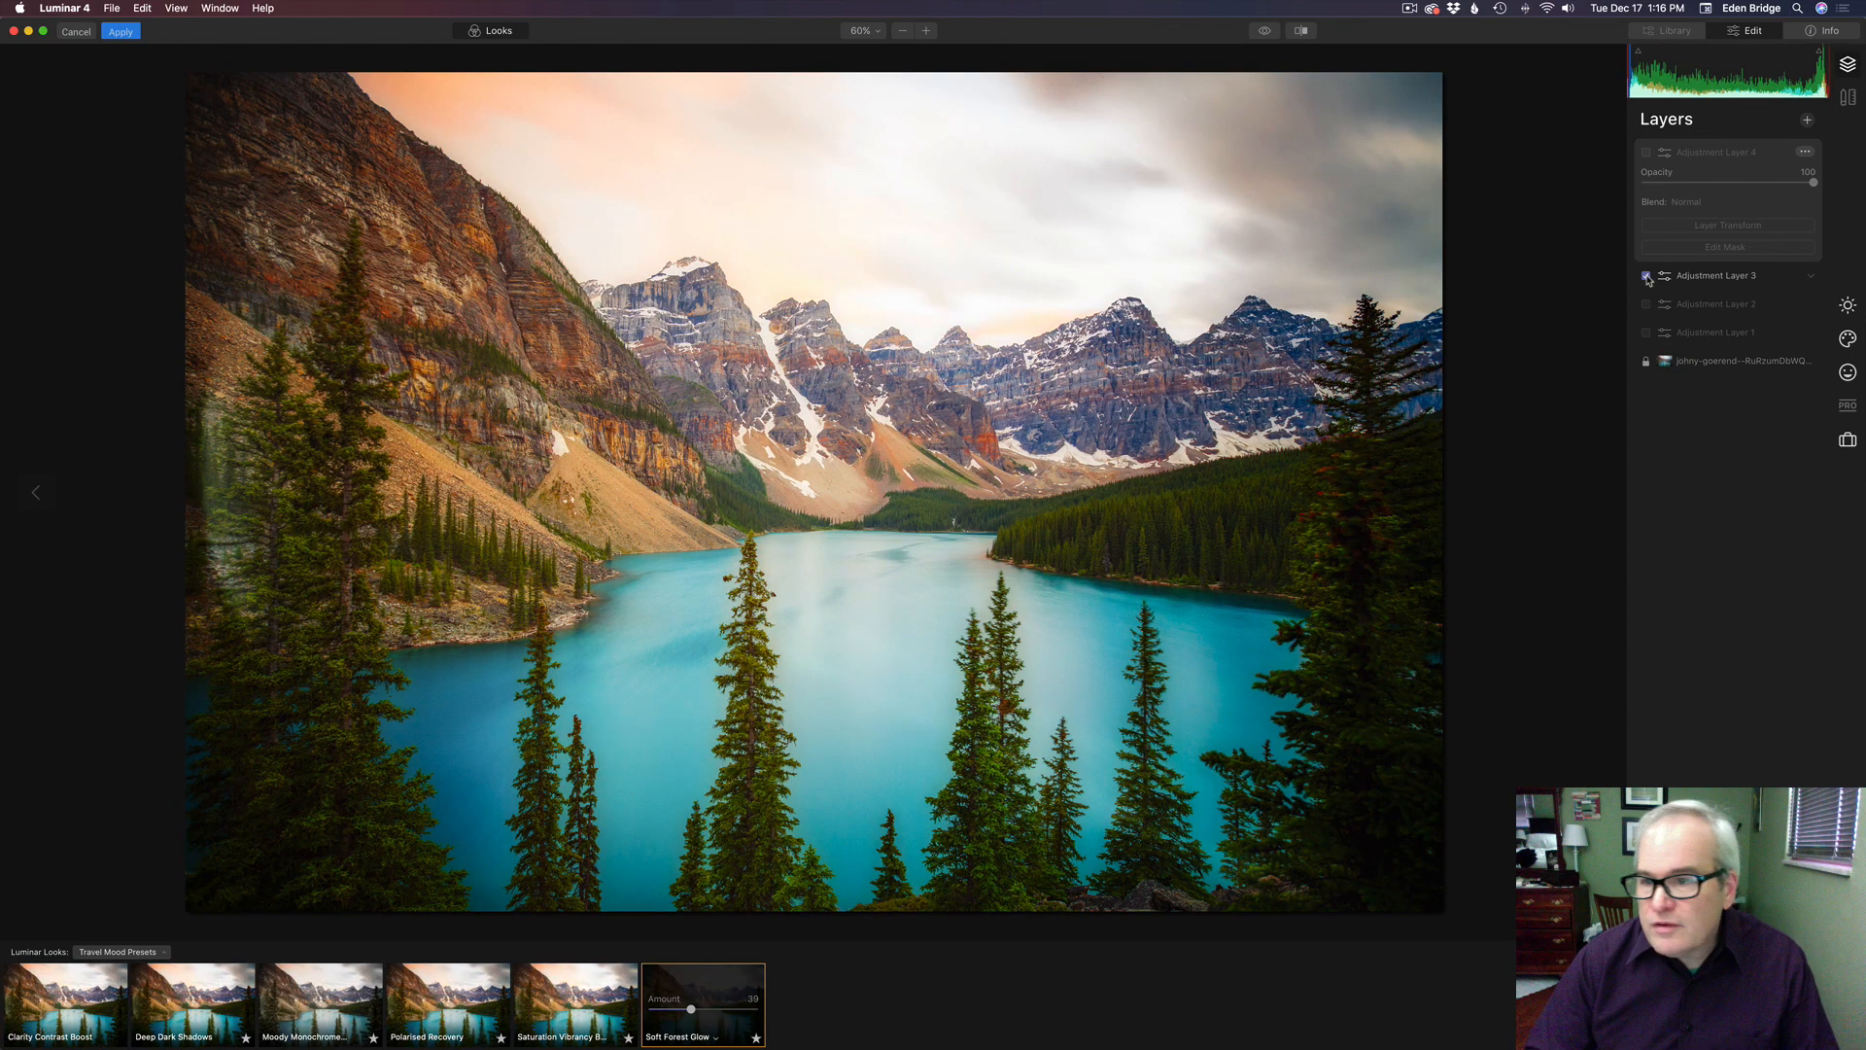
left_click(1646, 276)
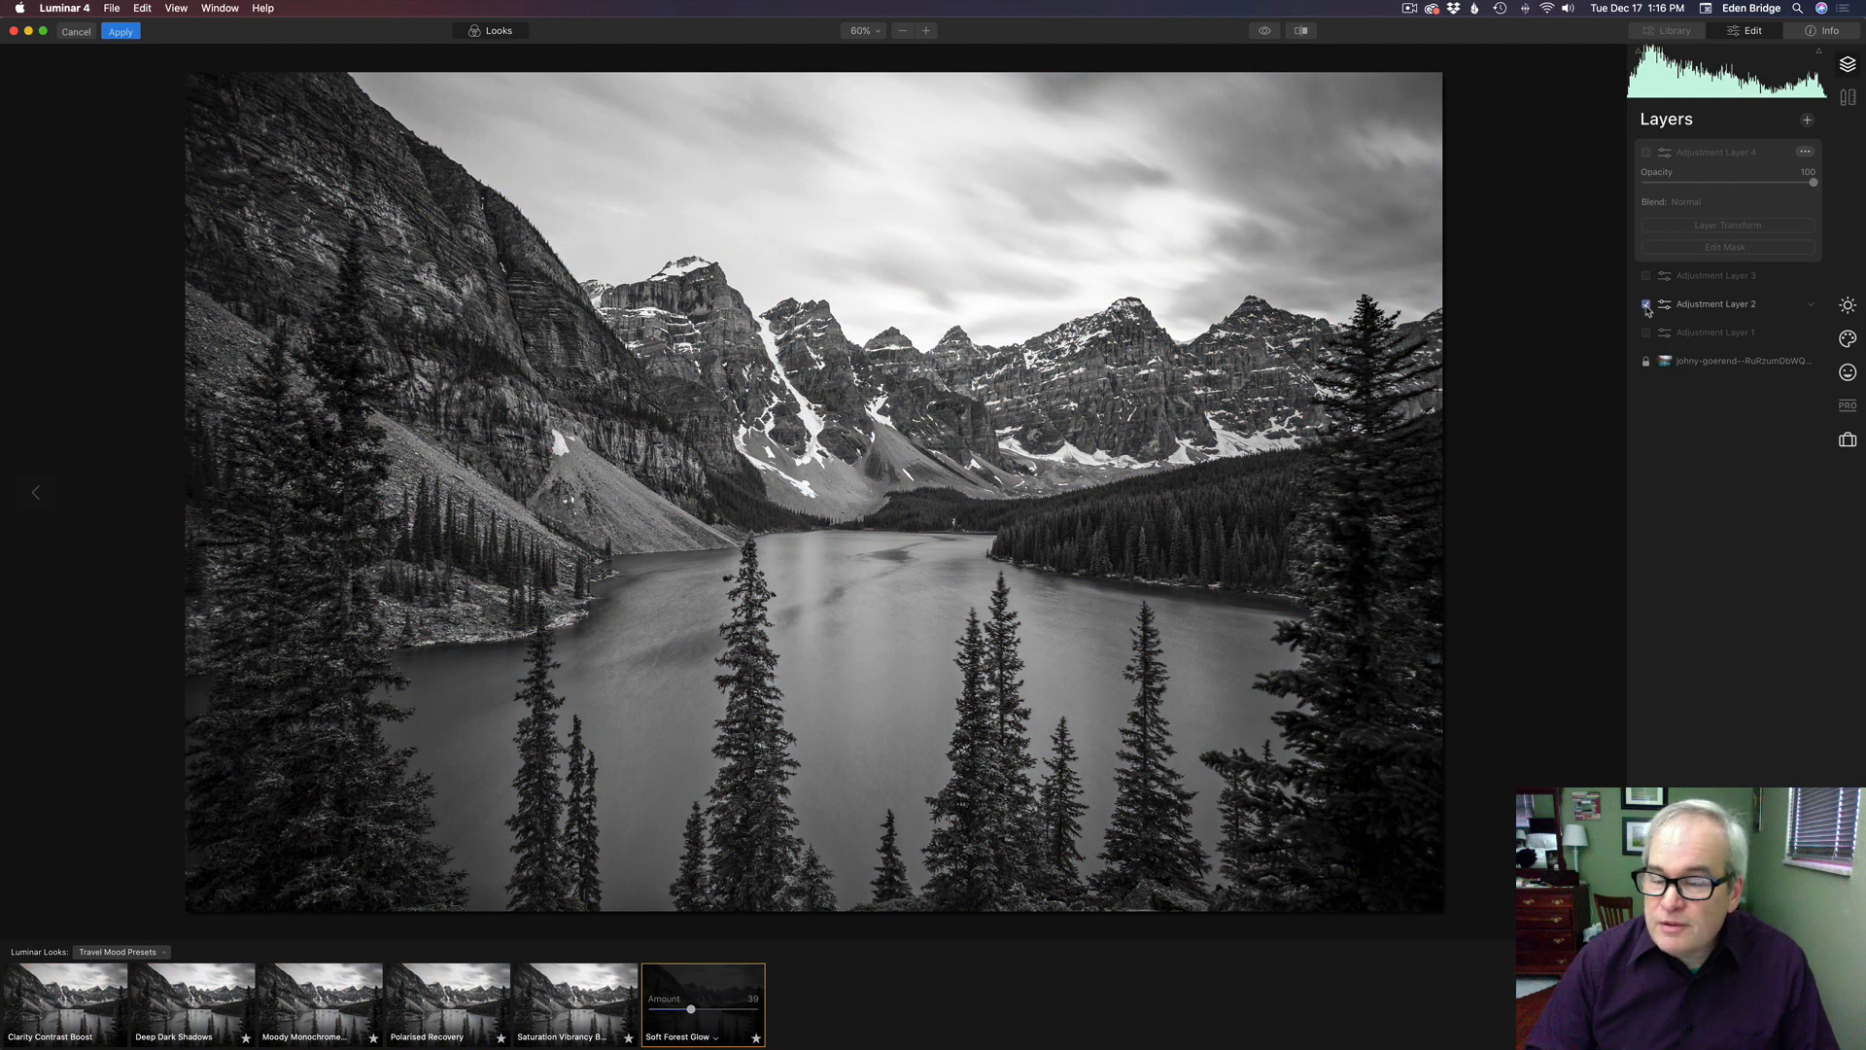
left_click(1646, 305)
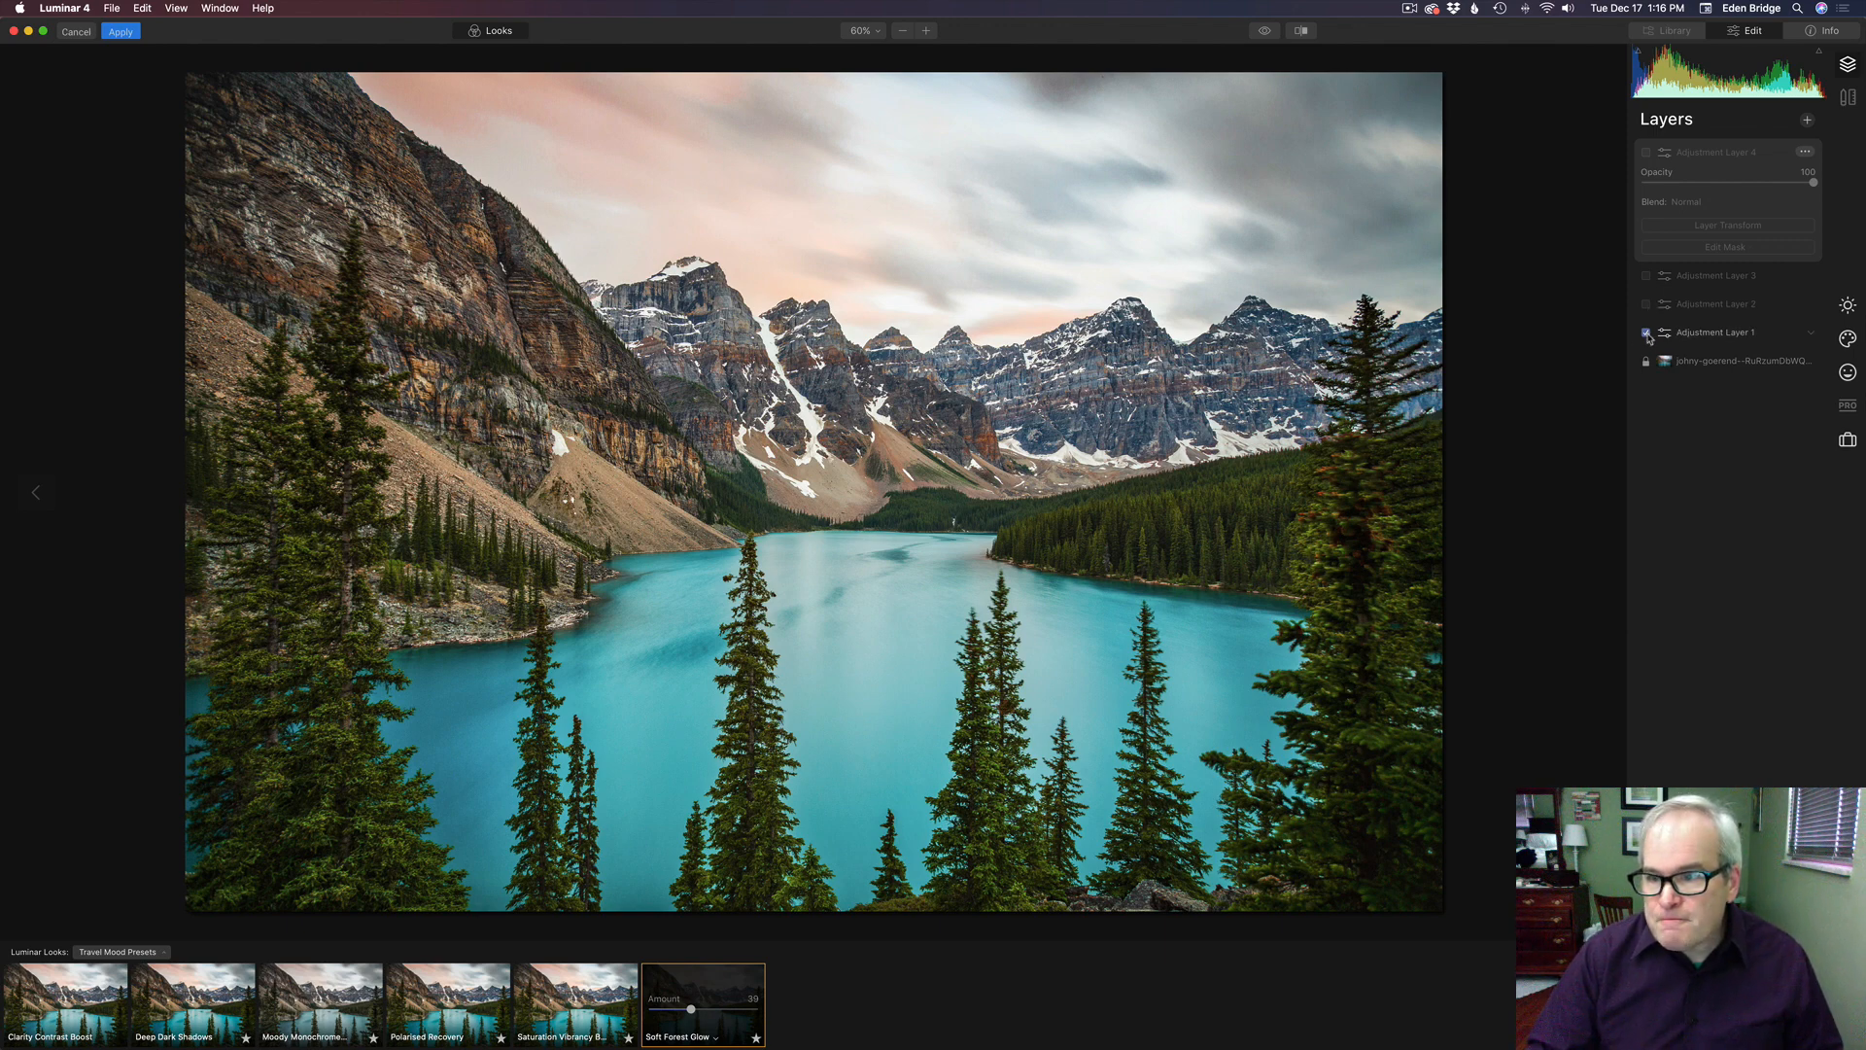
left_click(1646, 333)
left_click(1646, 304)
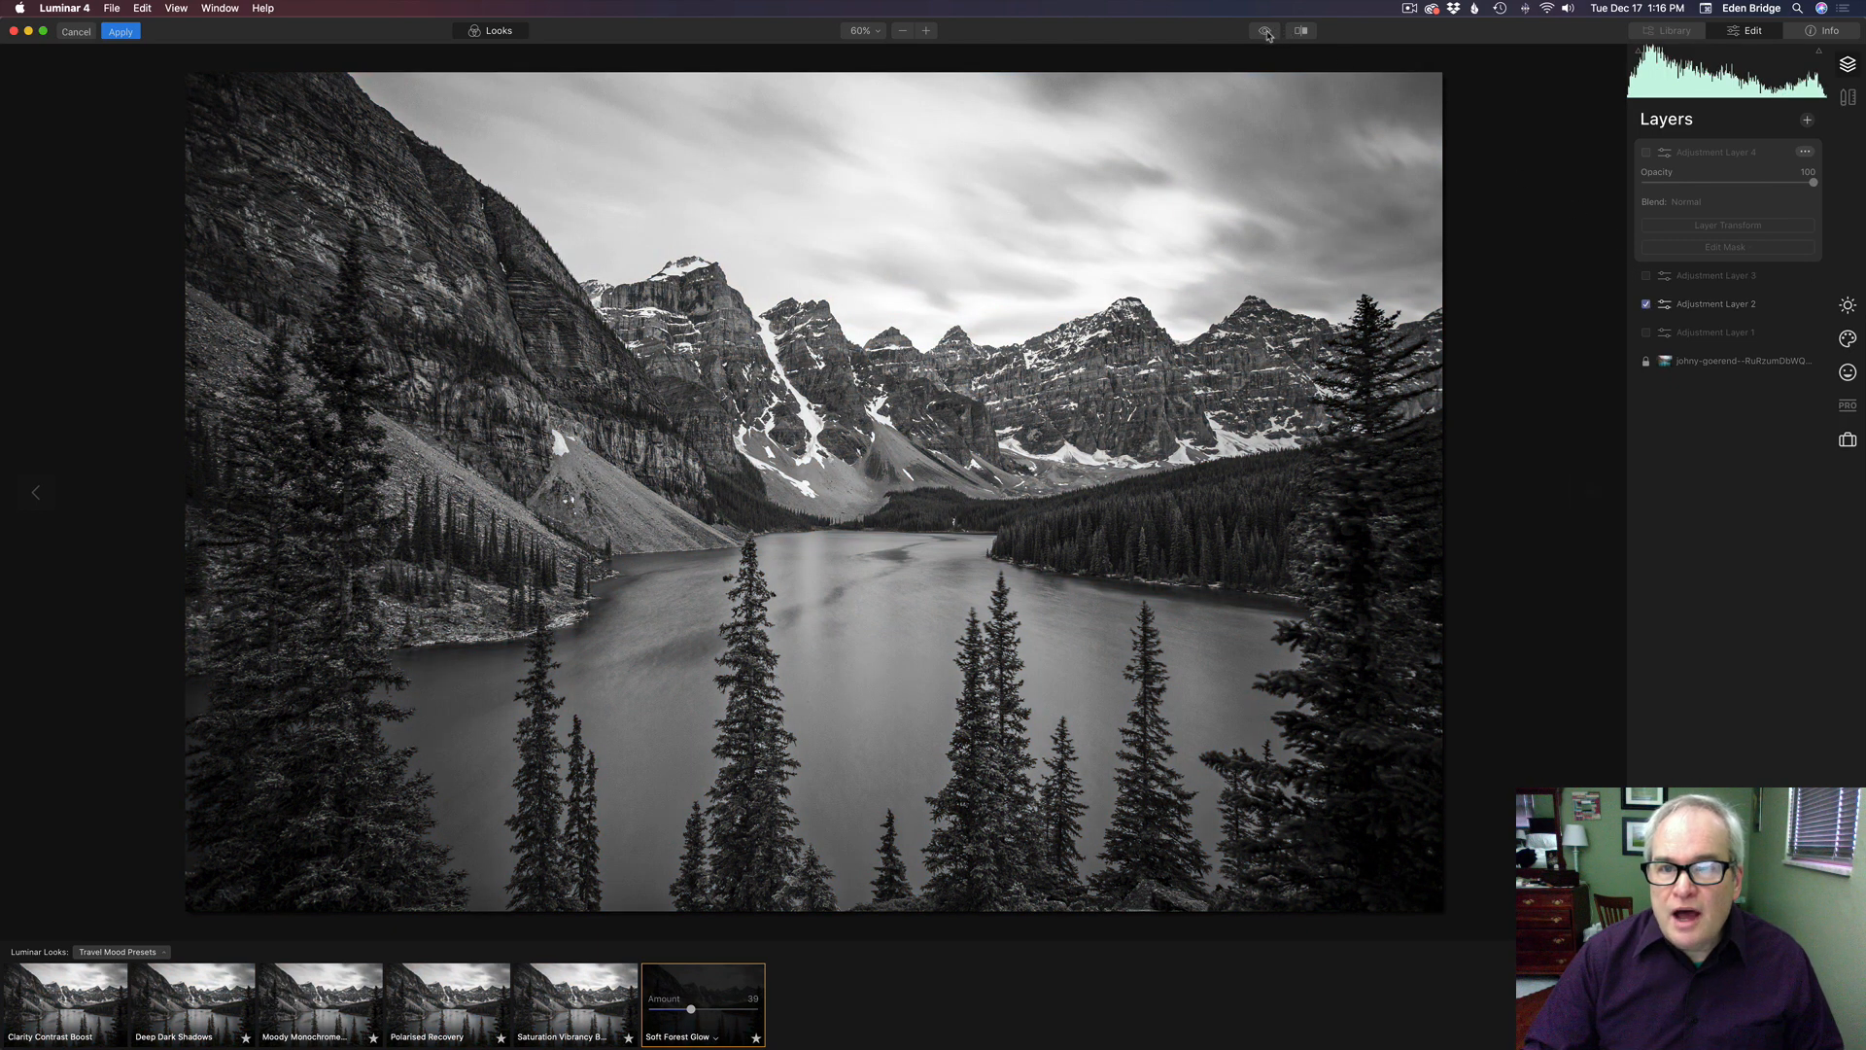
left_click_drag(1267, 34, 1267, 34)
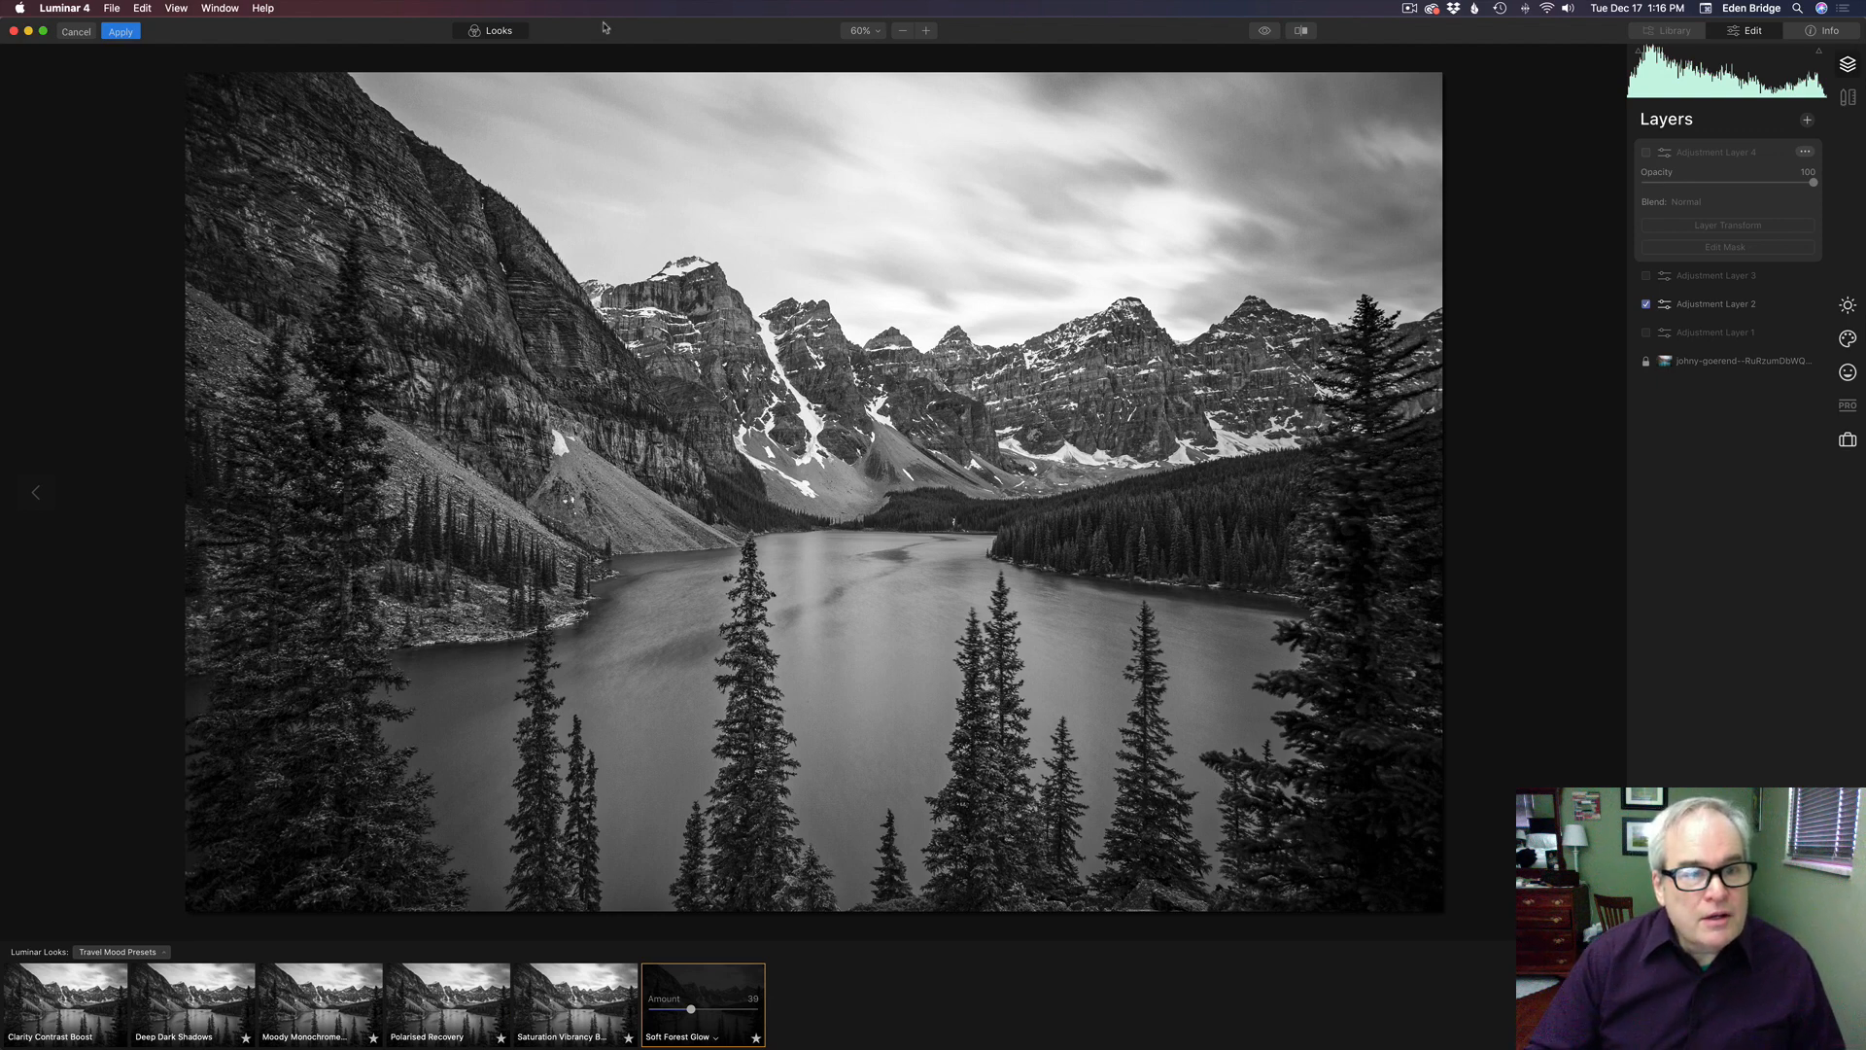
- Hide the Luminar Looks strip and show the black-and-white photo in full-screen view
left_click(501, 31)
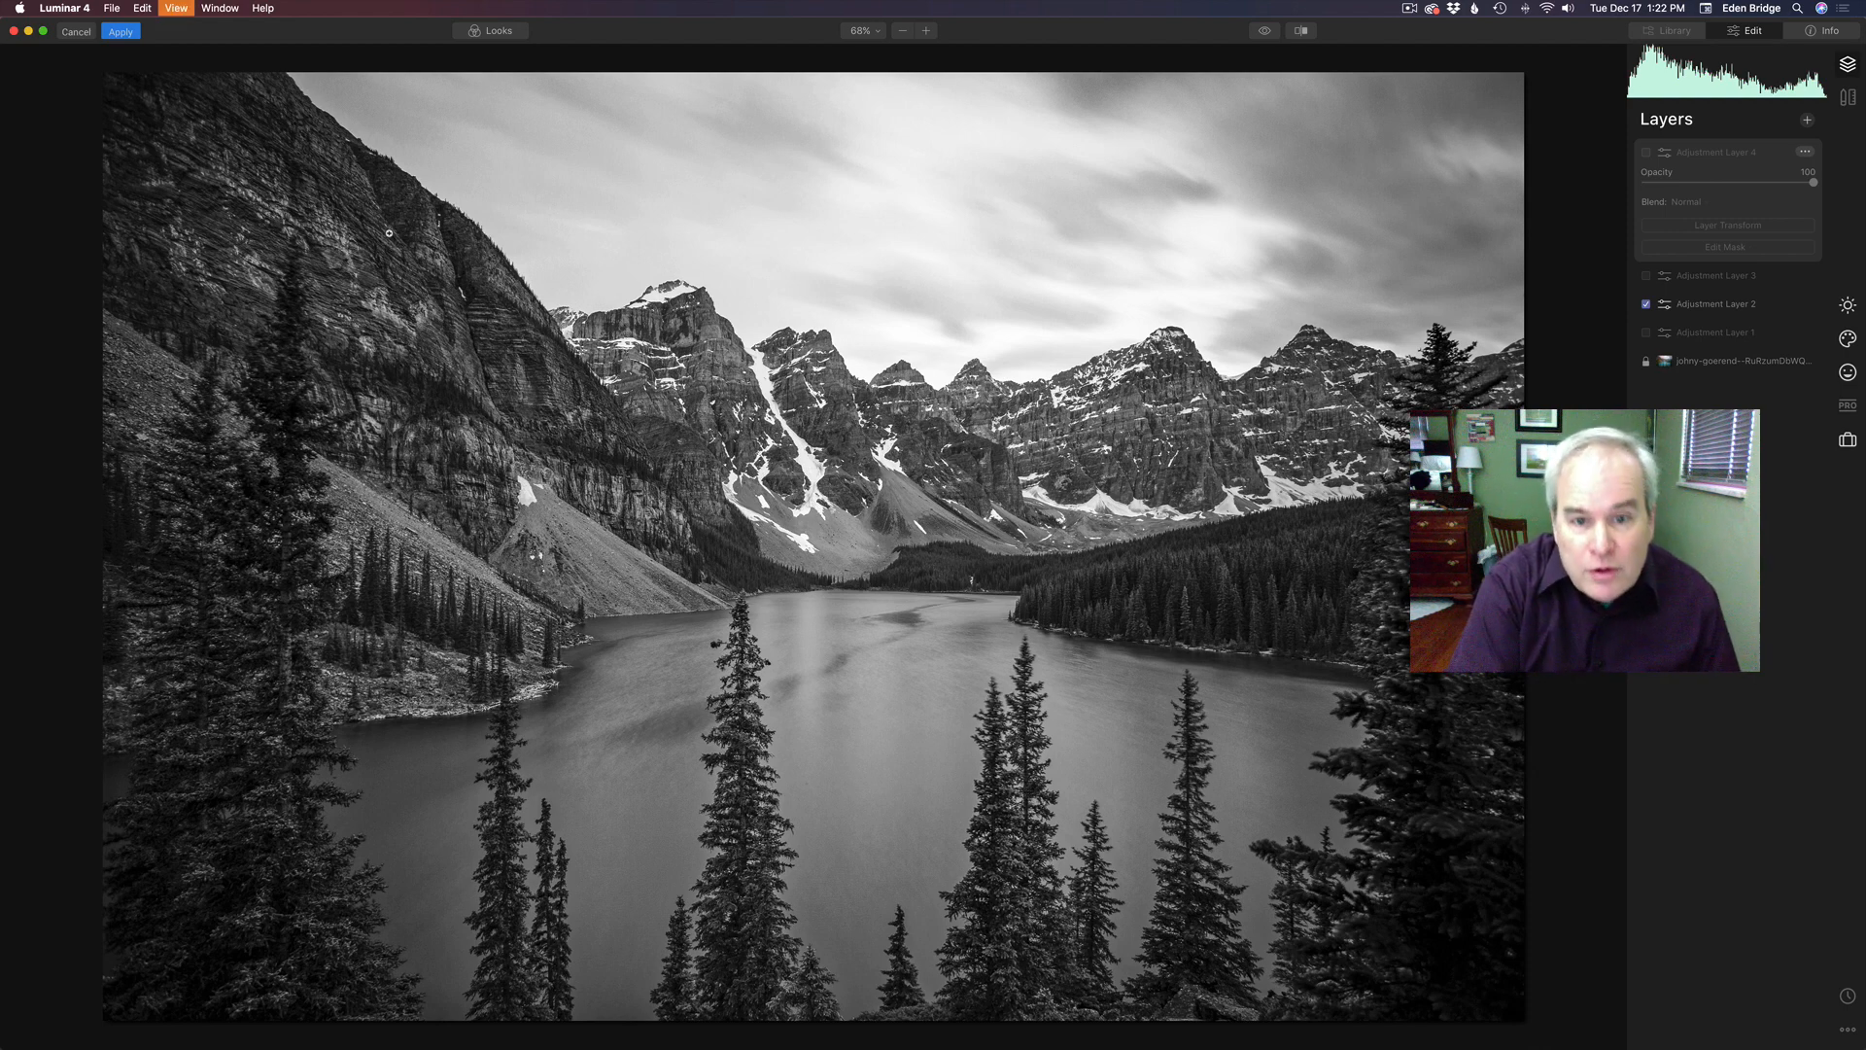
key("f")
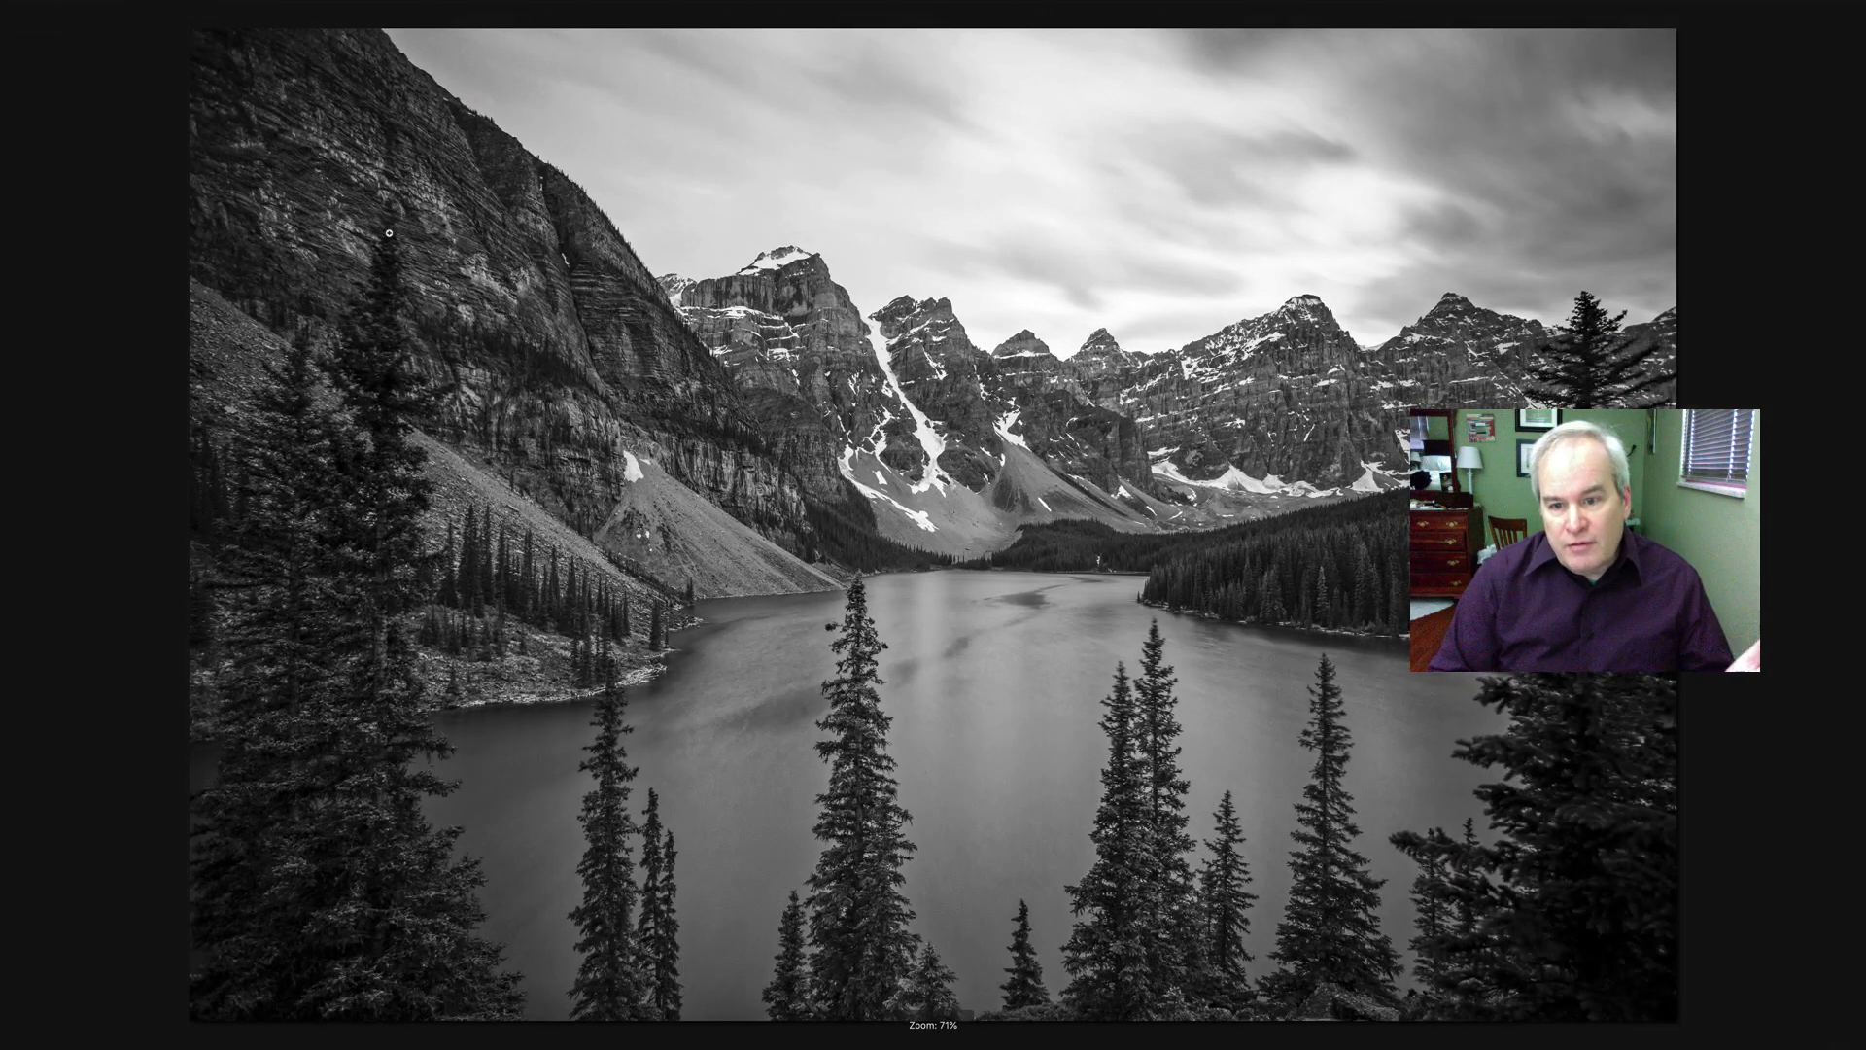